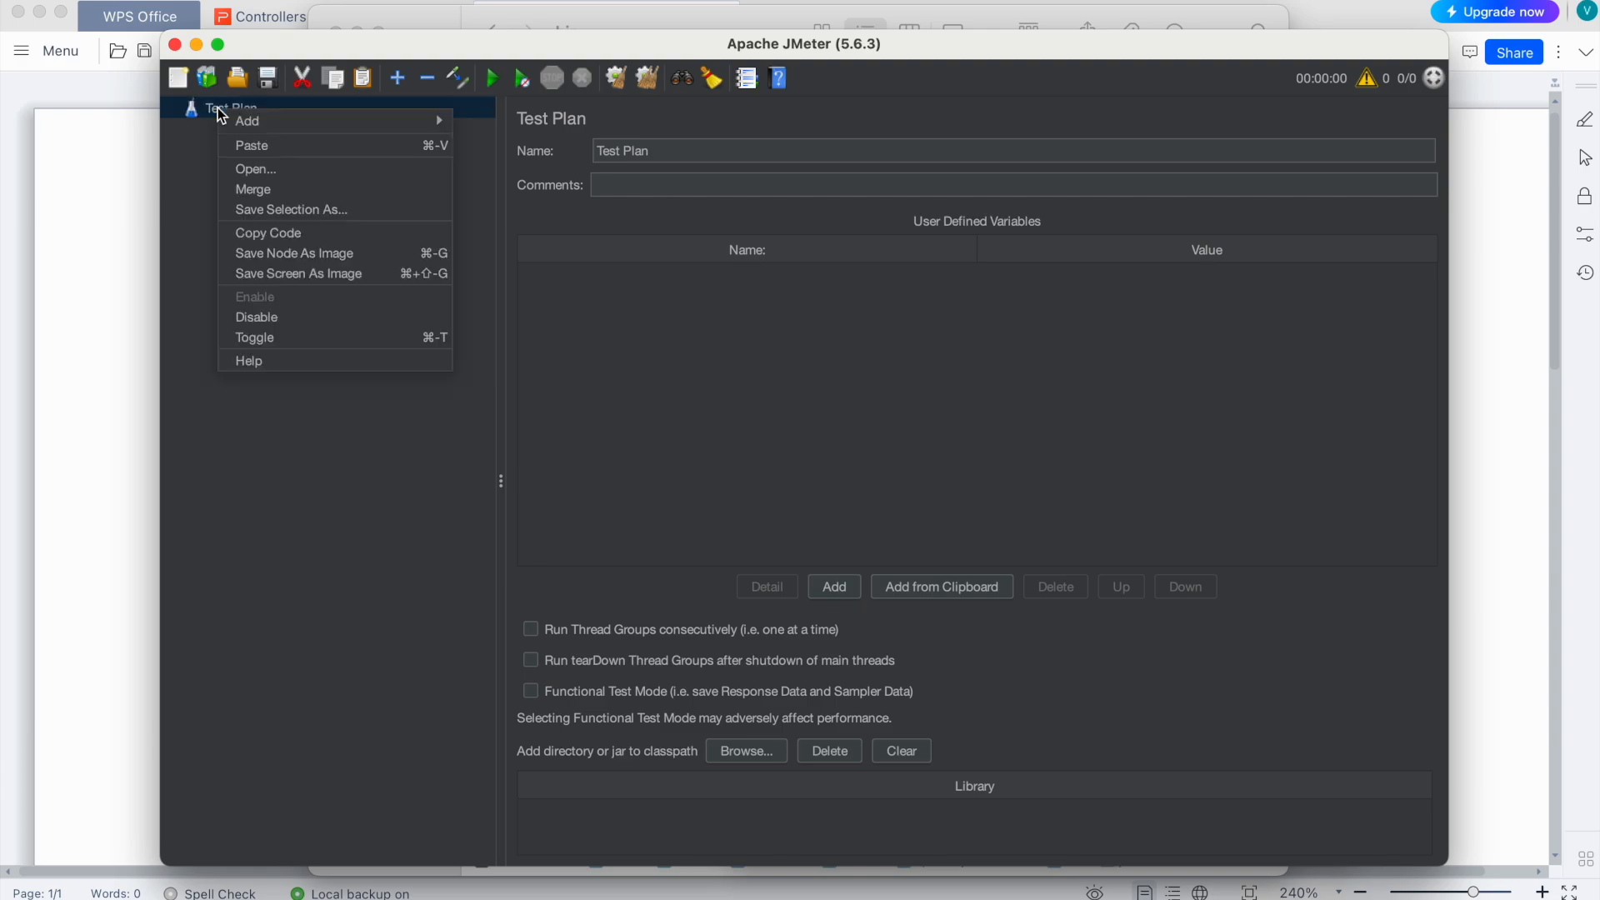
# Step: Add a Thread Group to the Test Plan with a Once Only Controller inside it
pyautogui.moveTo(582, 124)
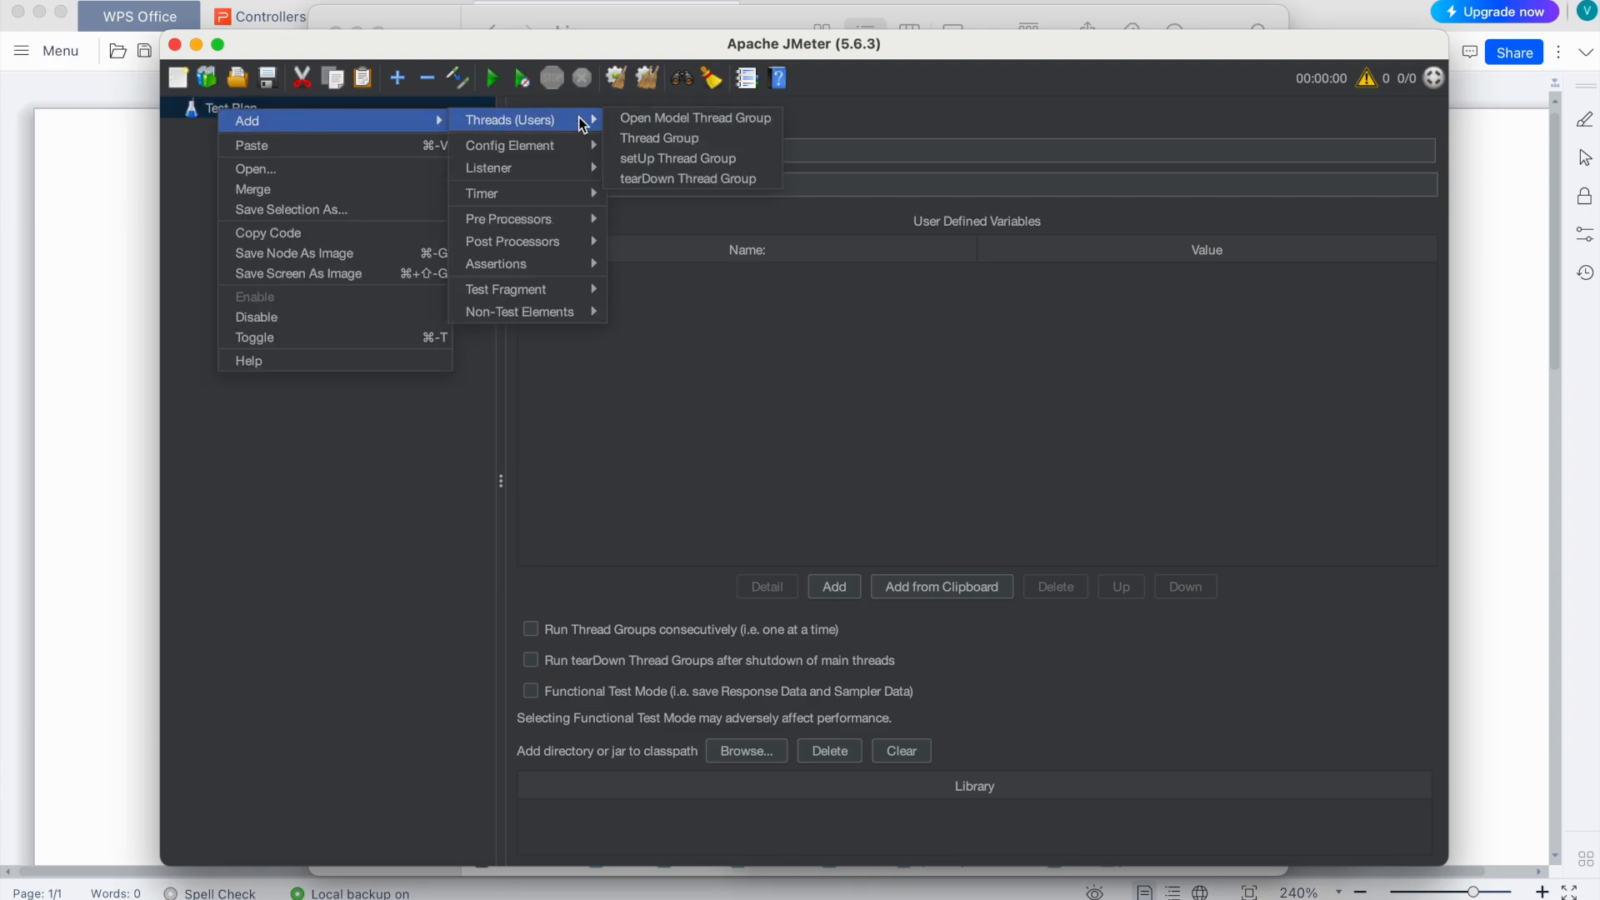
pyautogui.click(678, 137)
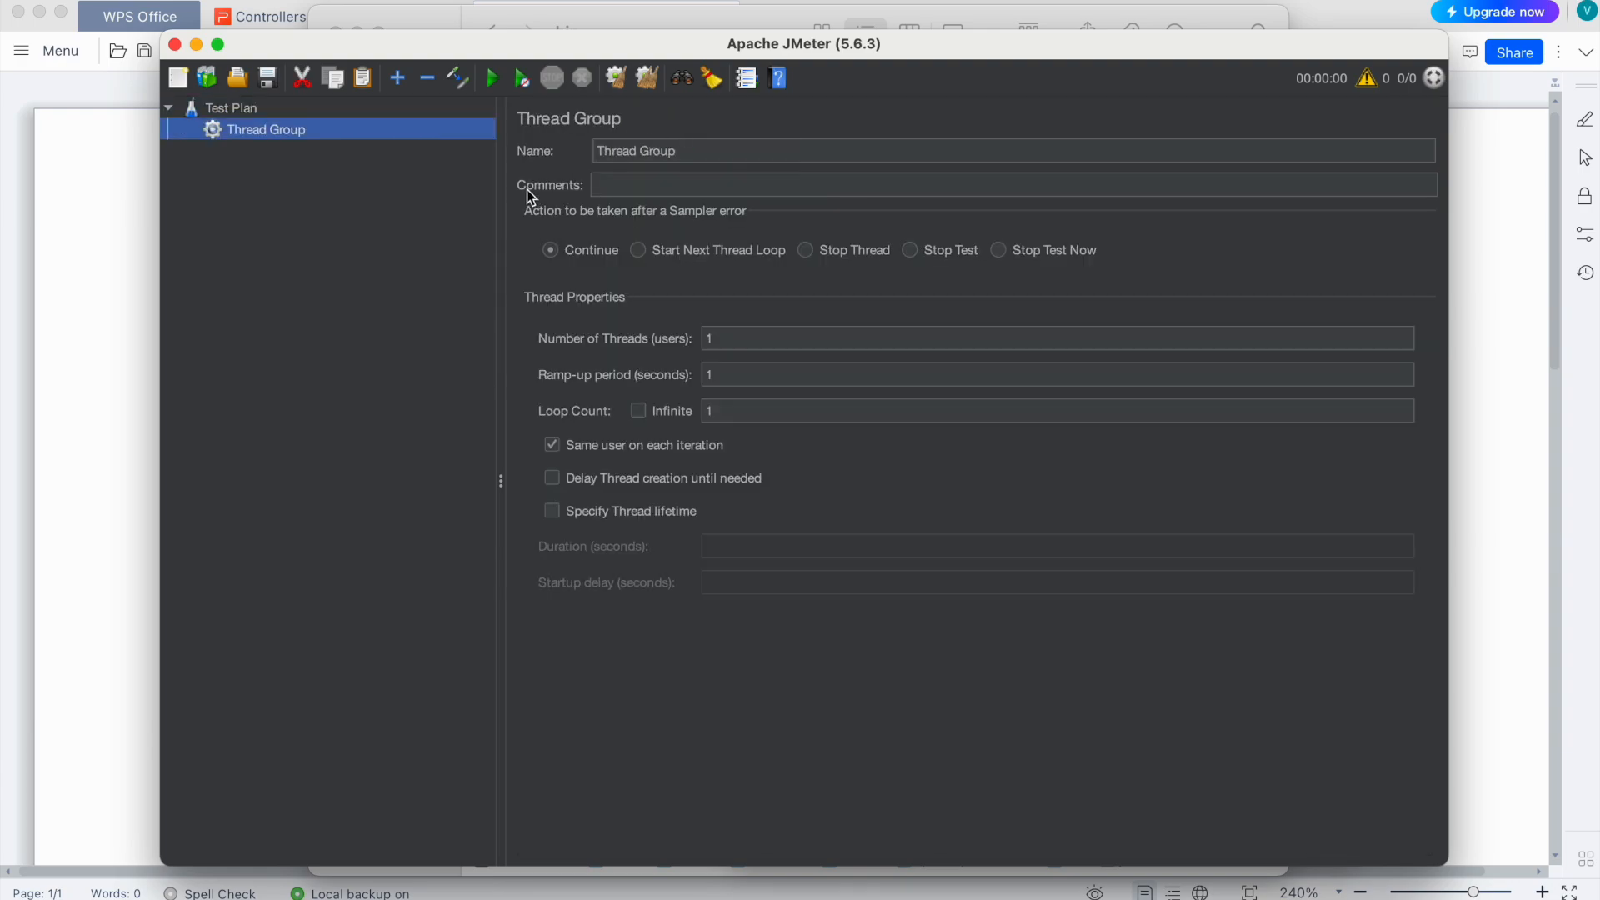
pyautogui.rightClick(243, 128)
pyautogui.moveTo(450, 142)
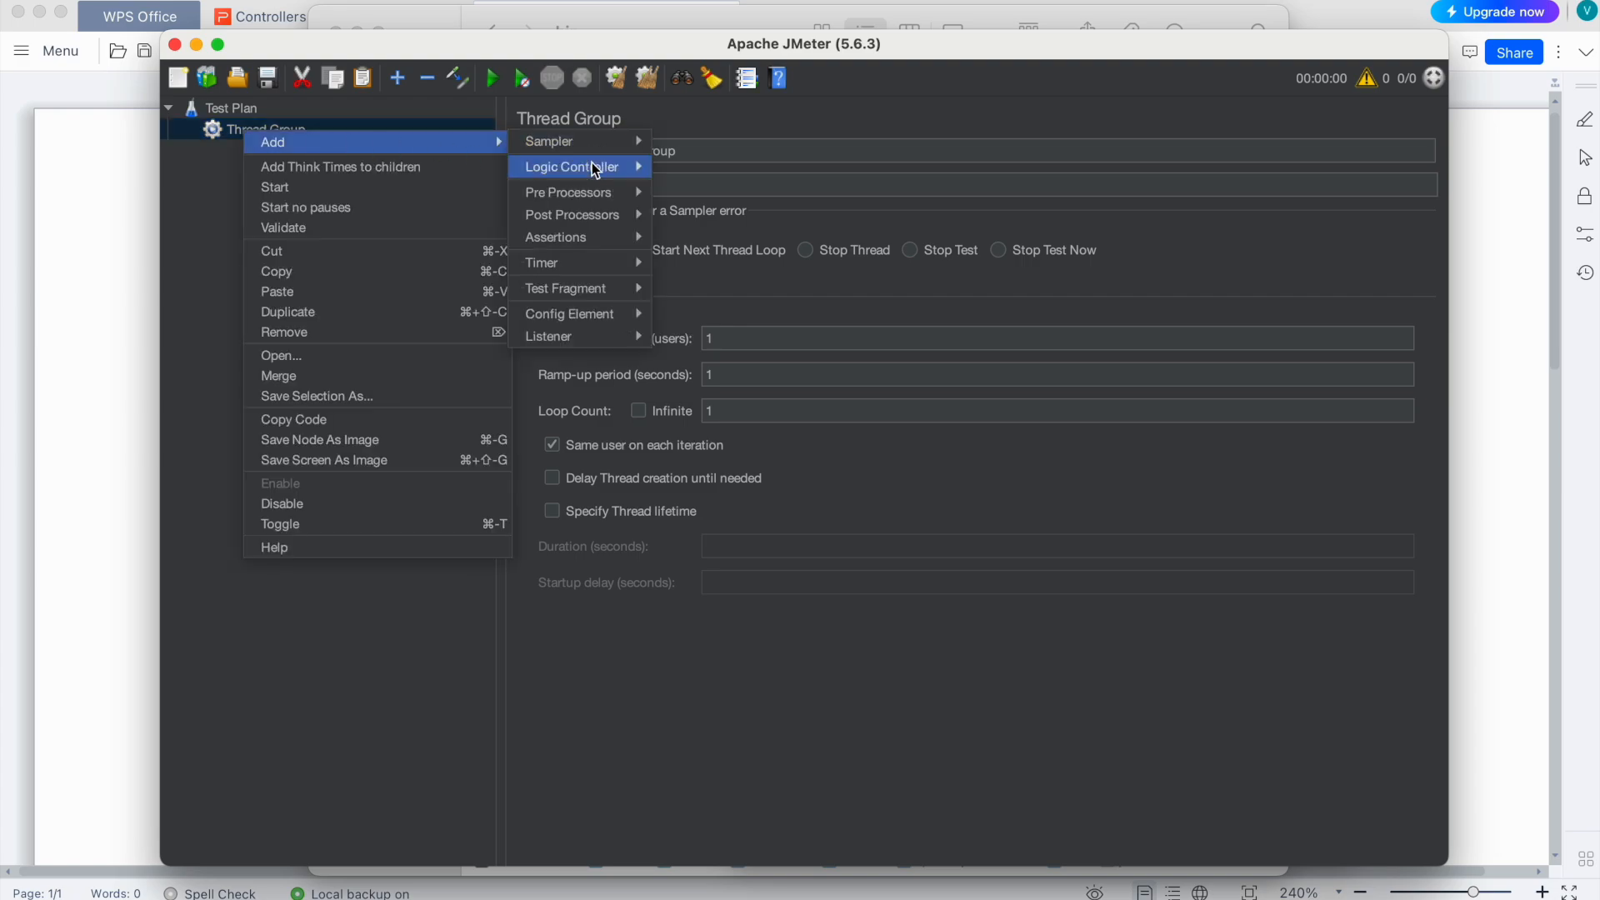
pyautogui.moveTo(607, 166)
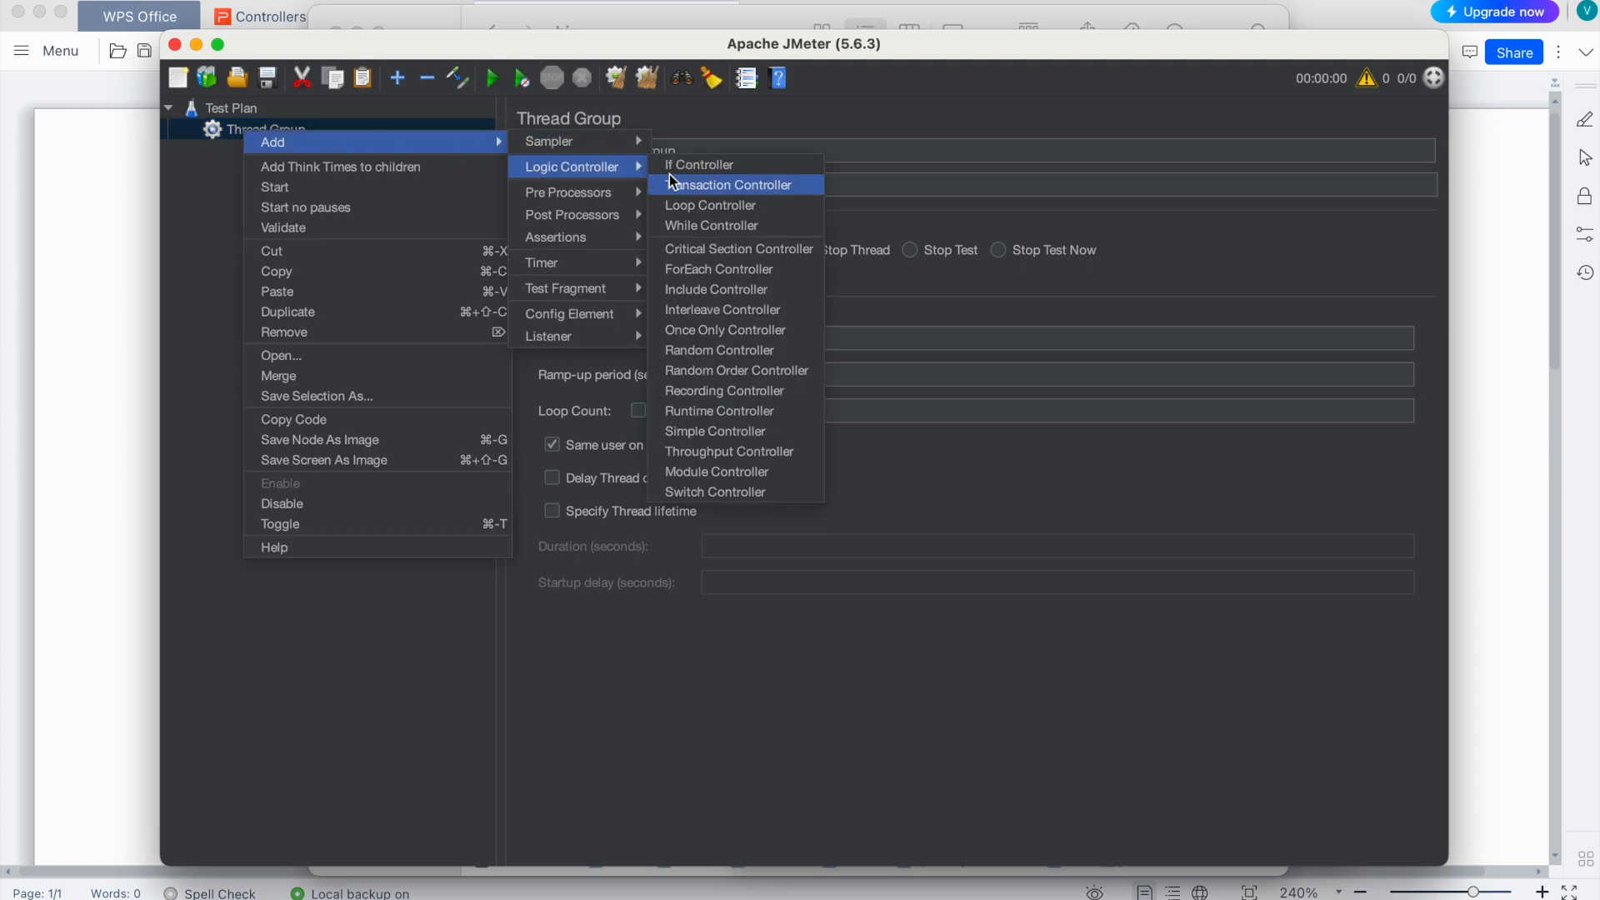
pyautogui.click(763, 329)
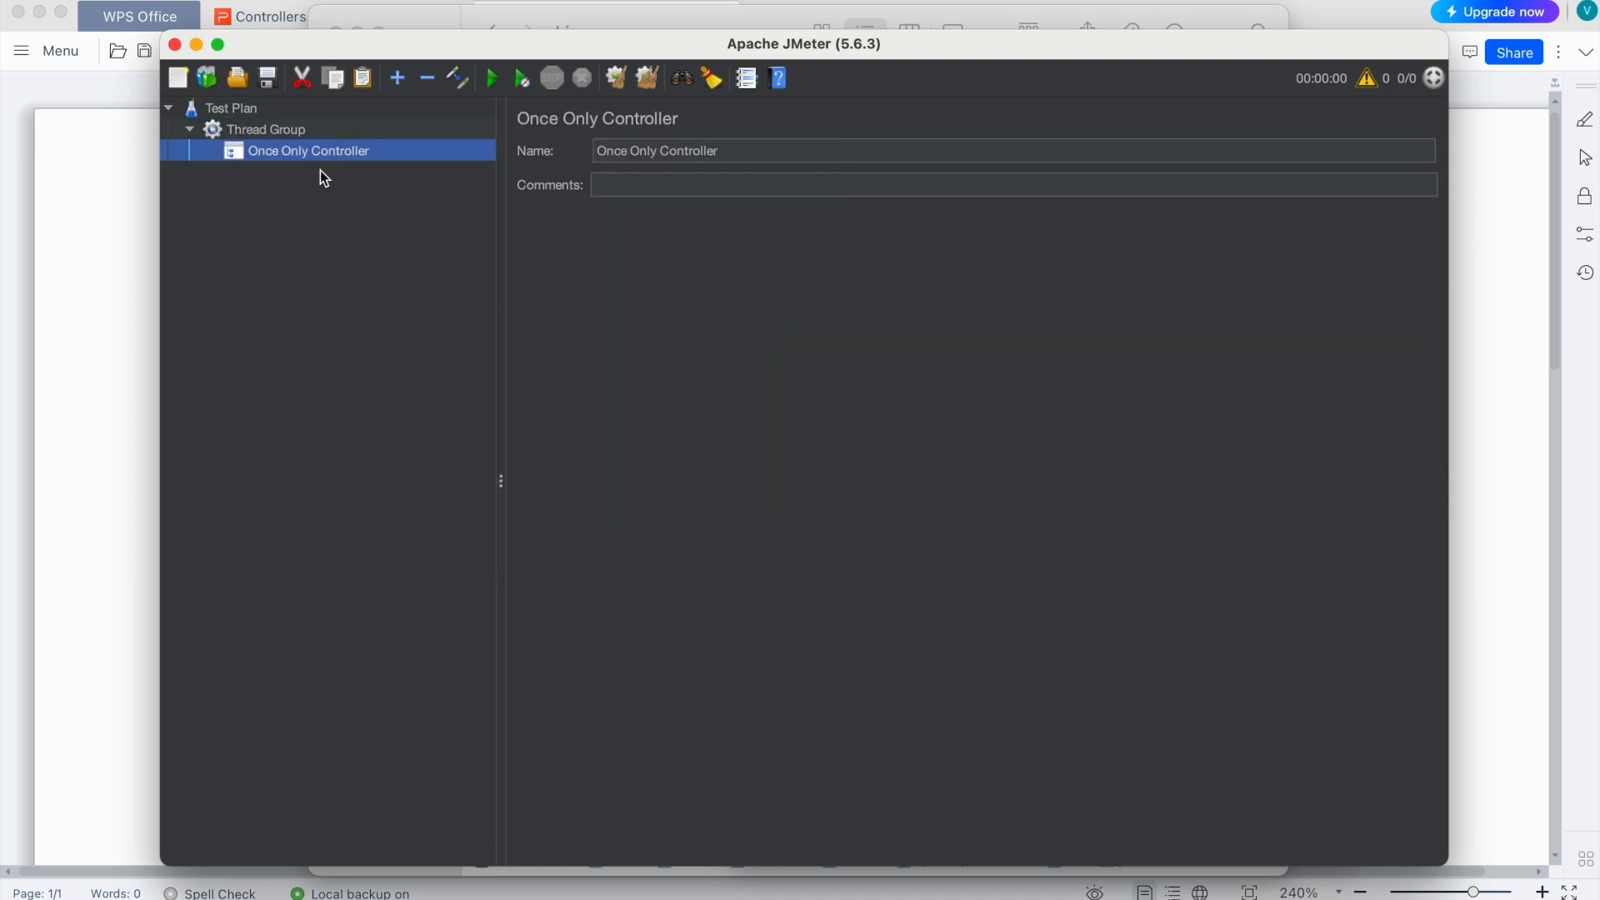
# Step: Add an HTTP Request under the Once Only Controller and name it Login
pyautogui.rightClick(296, 155)
pyautogui.moveTo(353, 164)
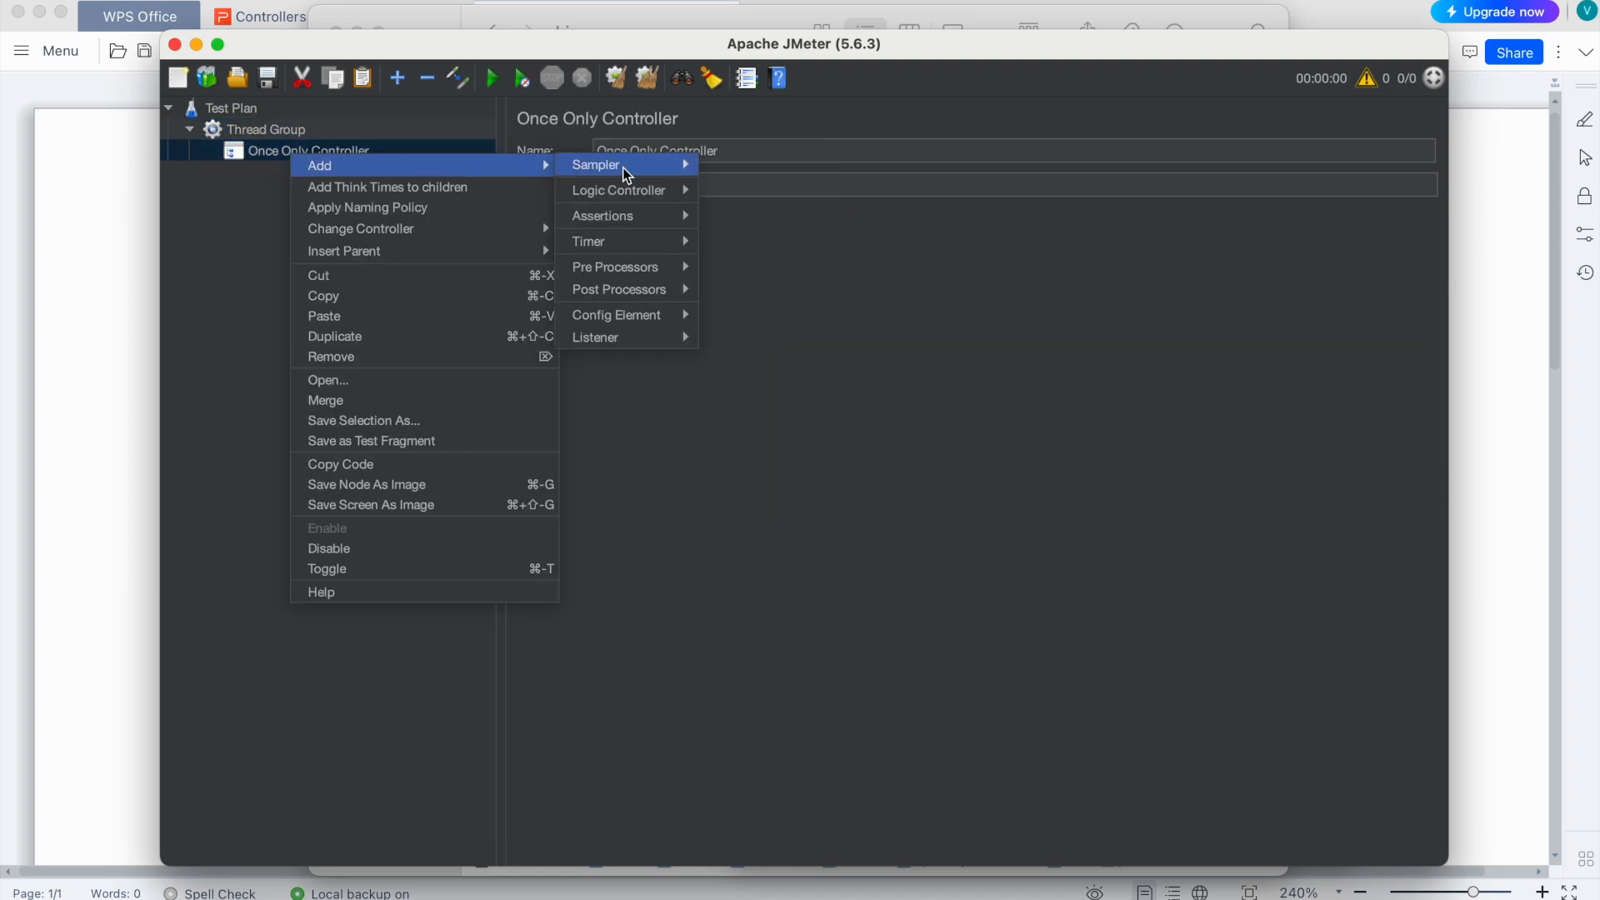
pyautogui.moveTo(671, 164)
pyautogui.click(754, 183)
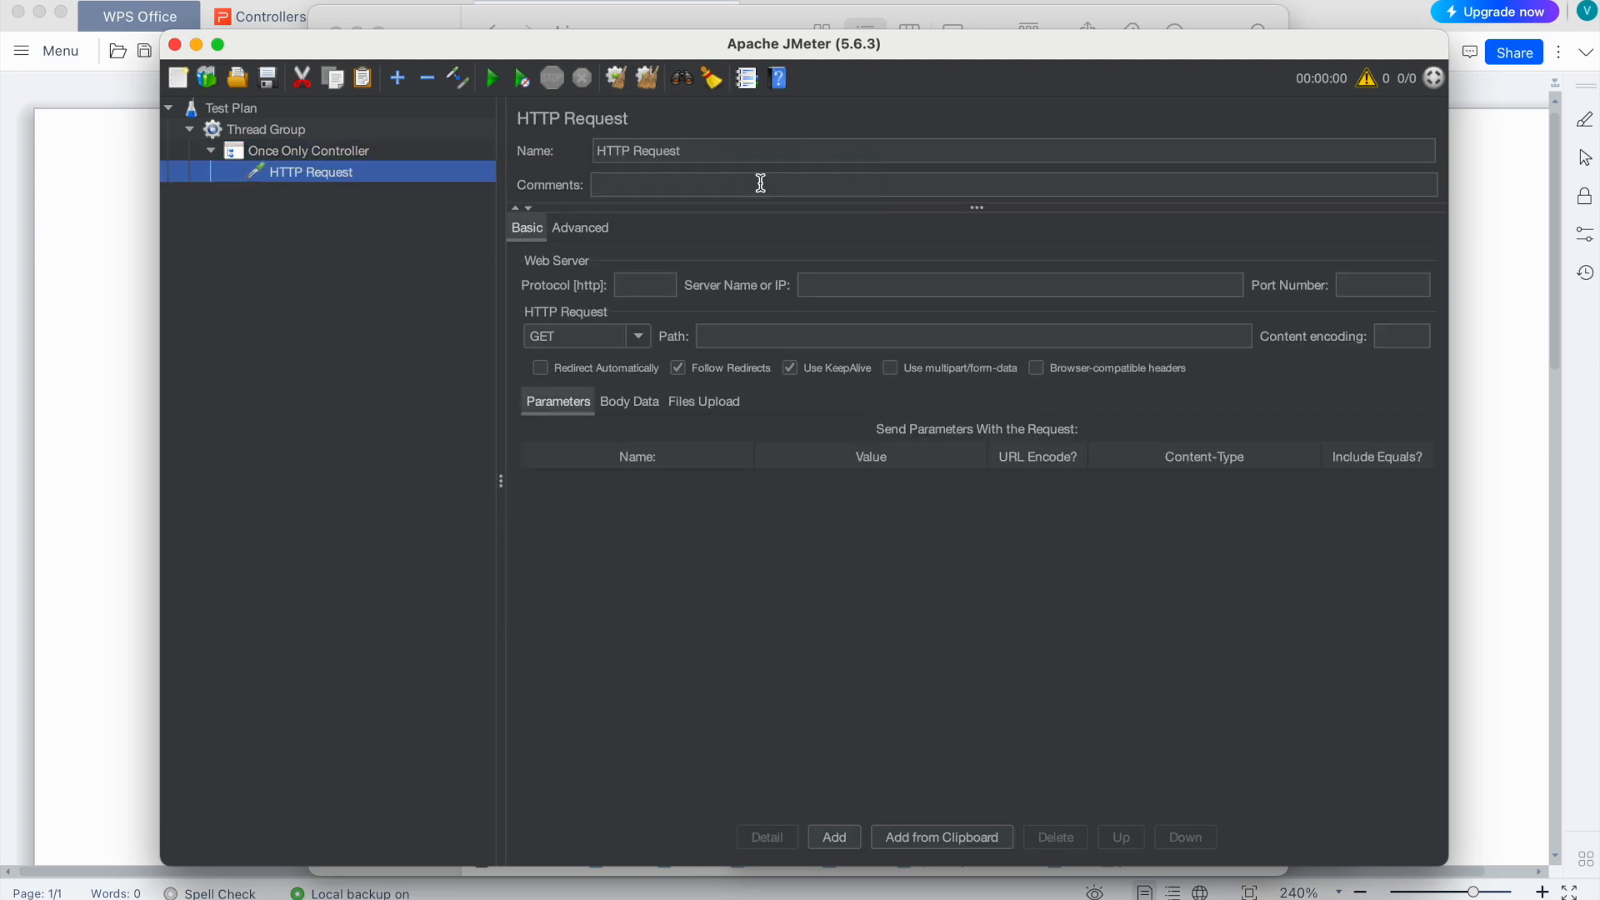
pyautogui.doubleClick(711, 152)
pyautogui.click(710, 153)
pyautogui.write('Login')
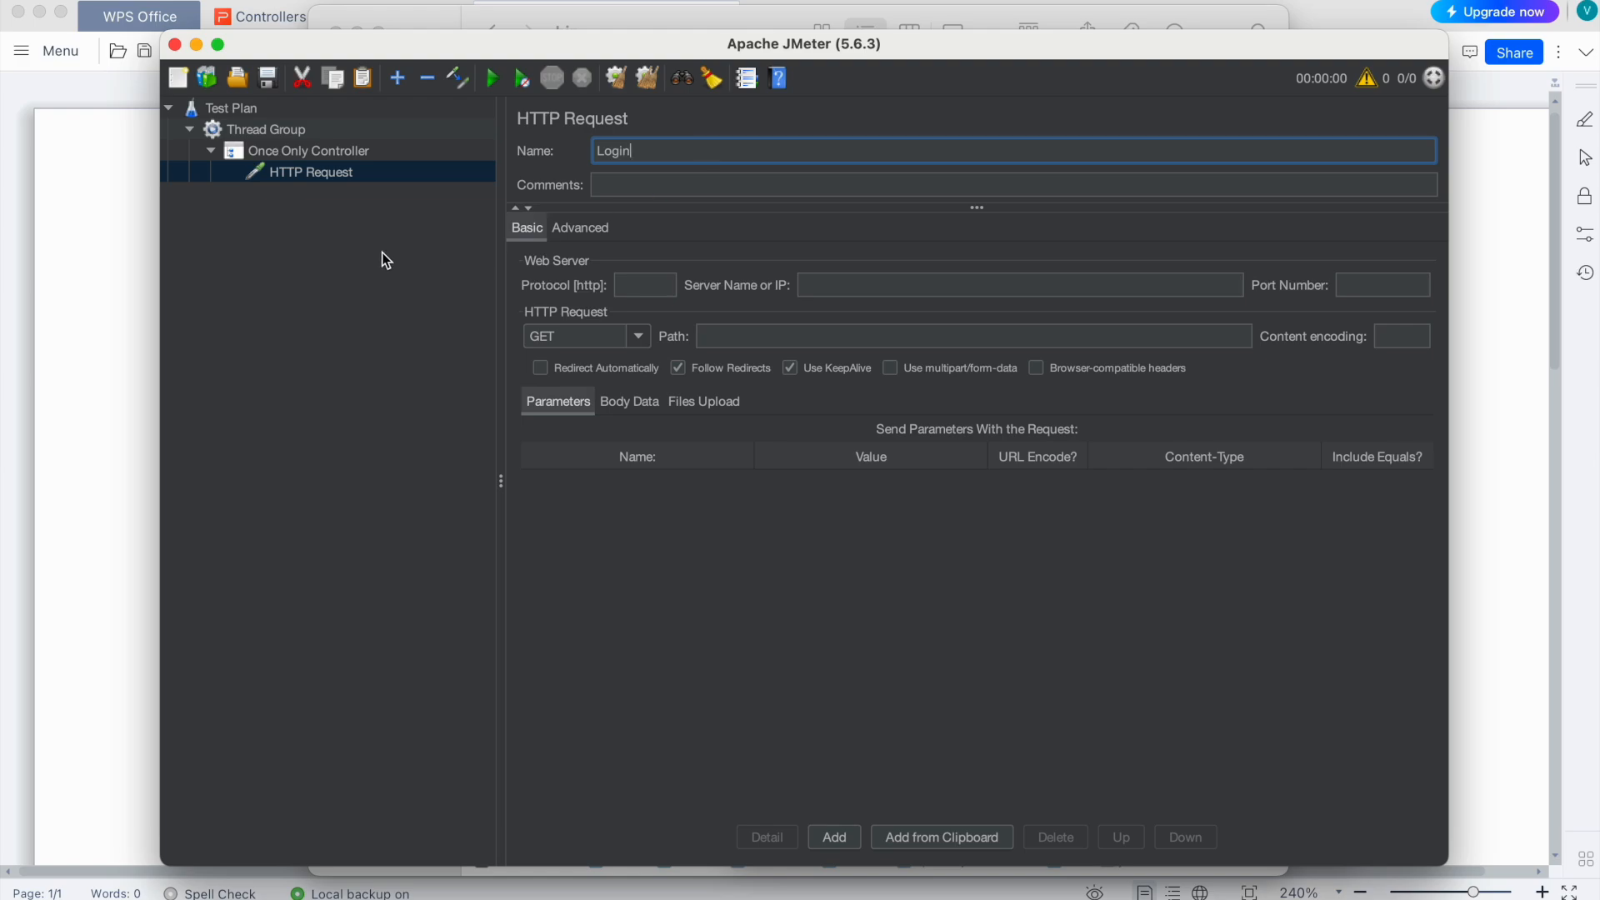
pyautogui.click(275, 196)
# Step: Add a second HTTP Request directly under the Thread Group named Browser Products
pyautogui.click(265, 132)
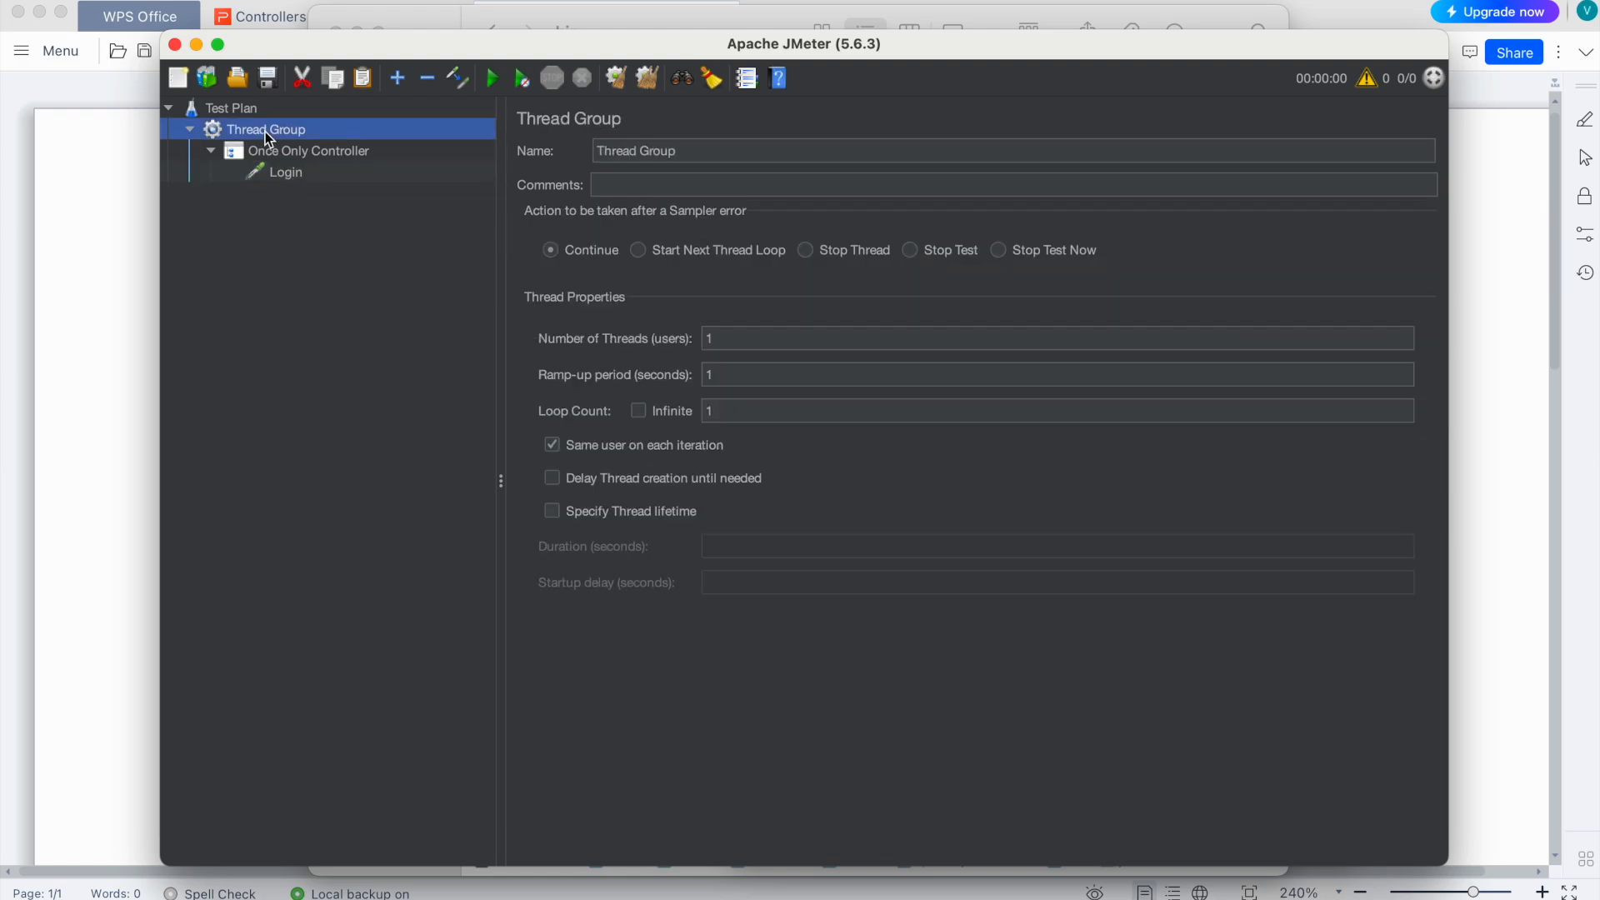
pyautogui.rightClick(264, 132)
pyautogui.moveTo(337, 144)
pyautogui.moveTo(602, 147)
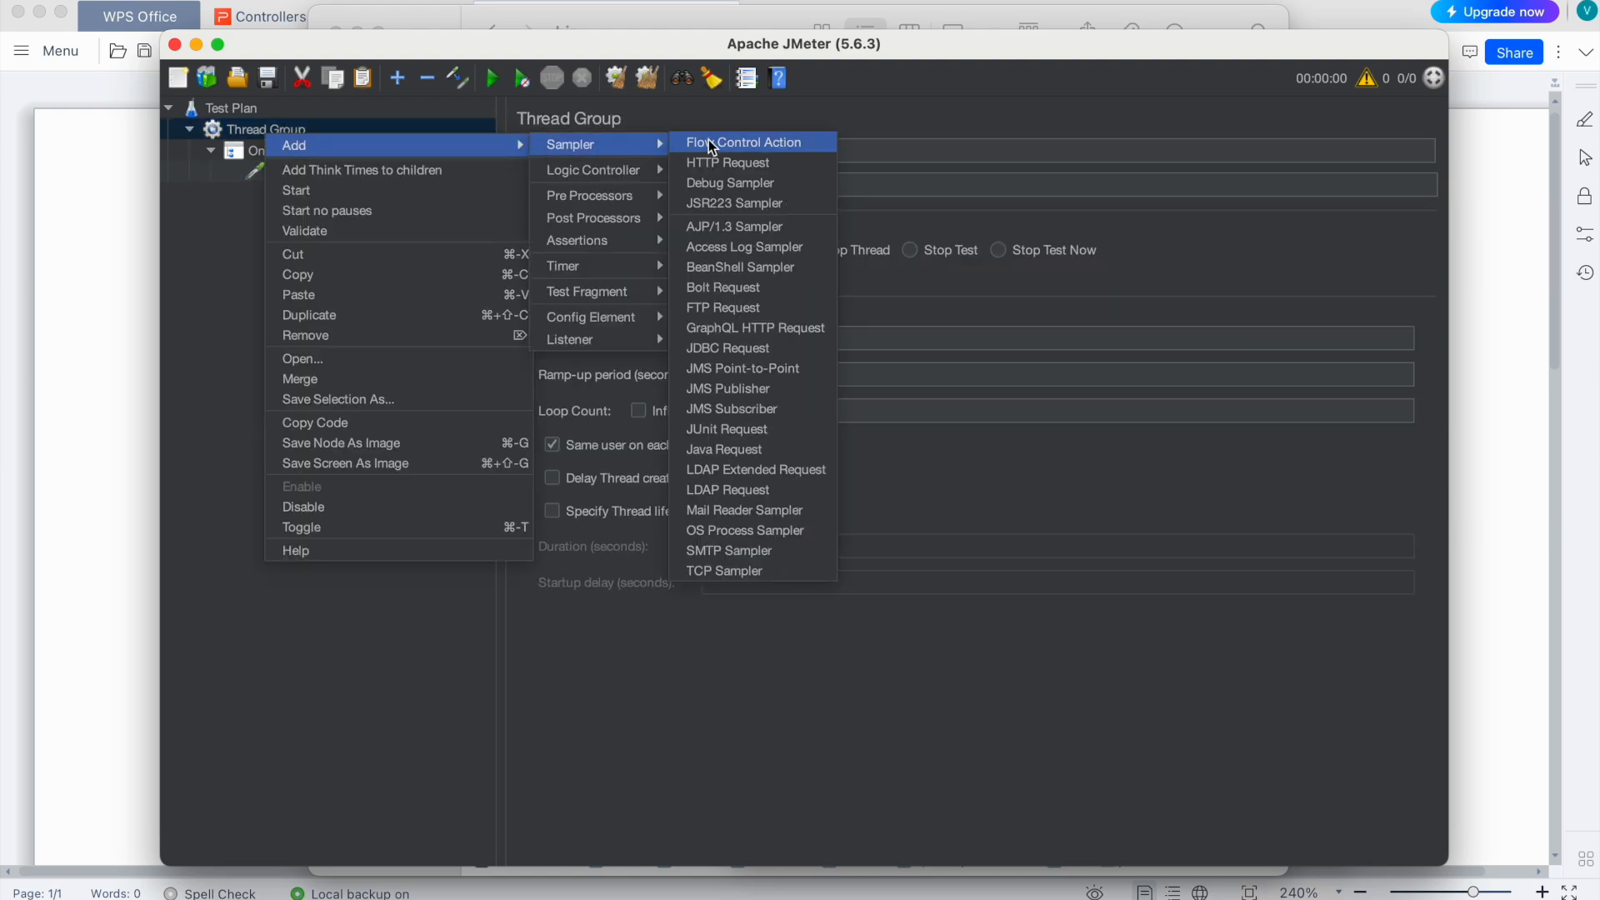
pyautogui.click(738, 170)
pyautogui.doubleClick(612, 150)
pyautogui.write('Browser Request')
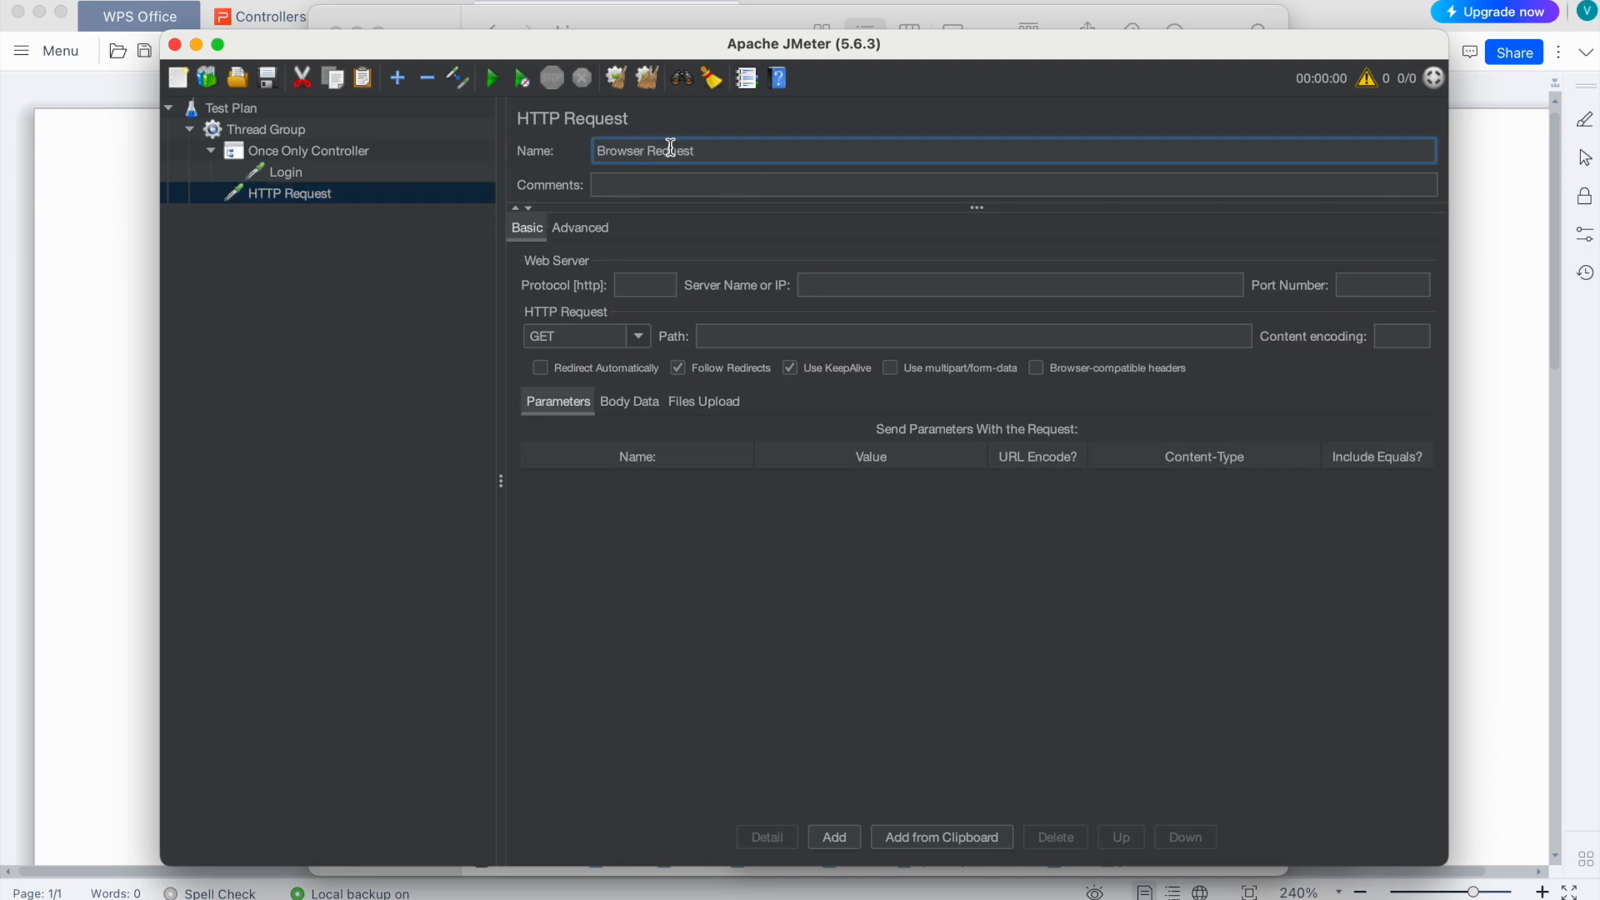
pyautogui.doubleClick(670, 150)
pyautogui.write('Products')
pyautogui.click(310, 320)
# Step: Review the two requests, then set the Thread Group's Loop Count to 10
pyautogui.click(260, 131)
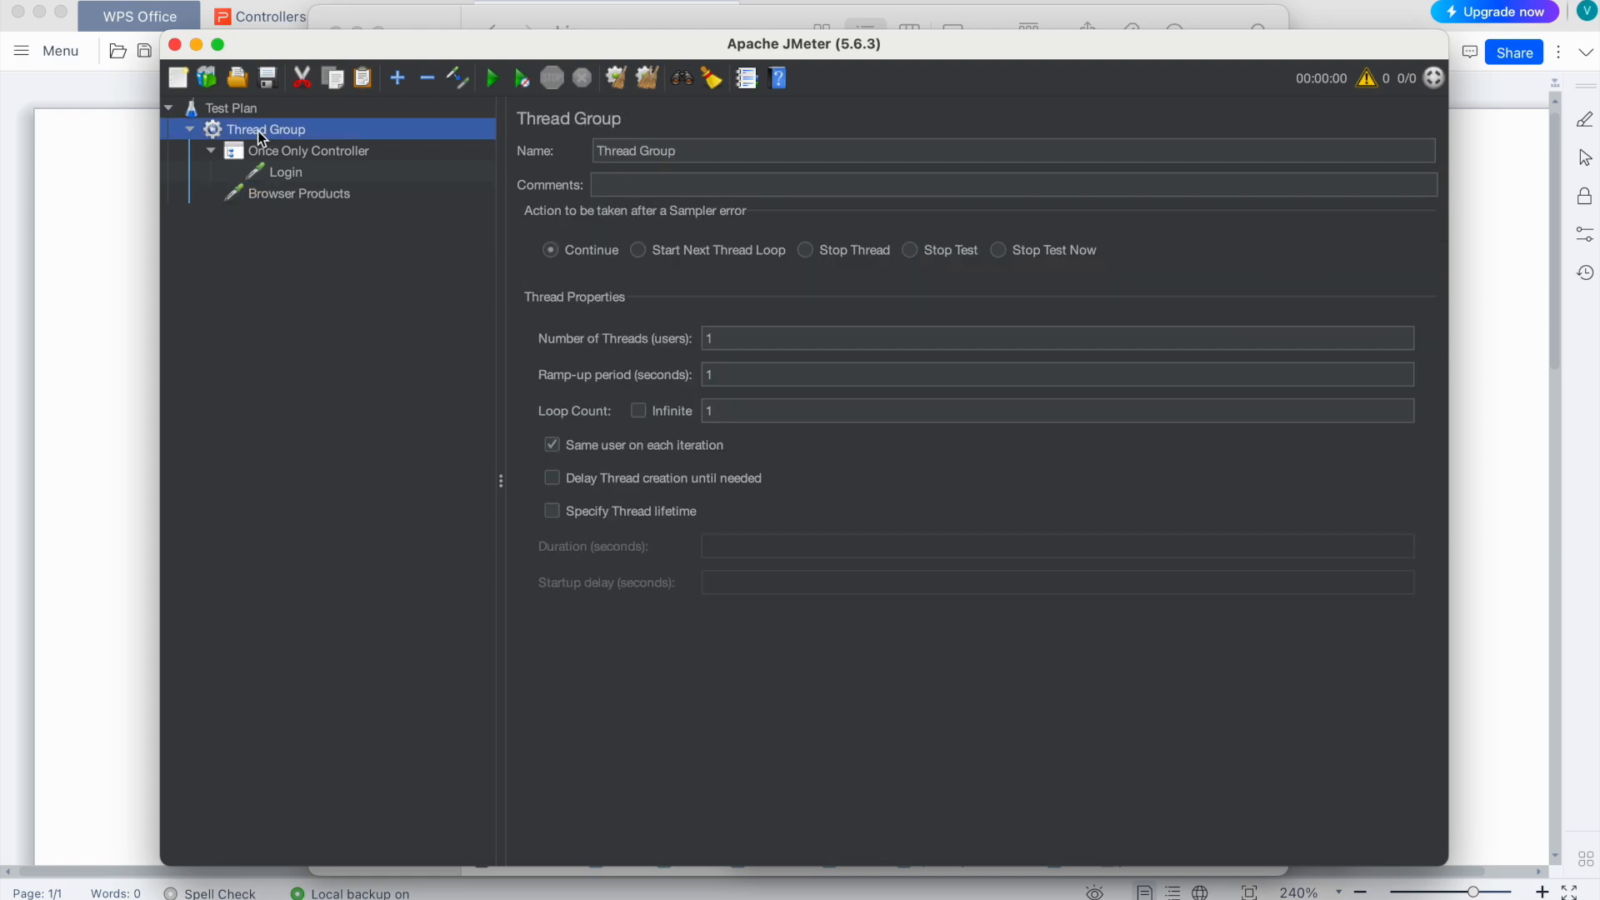
pyautogui.click(278, 173)
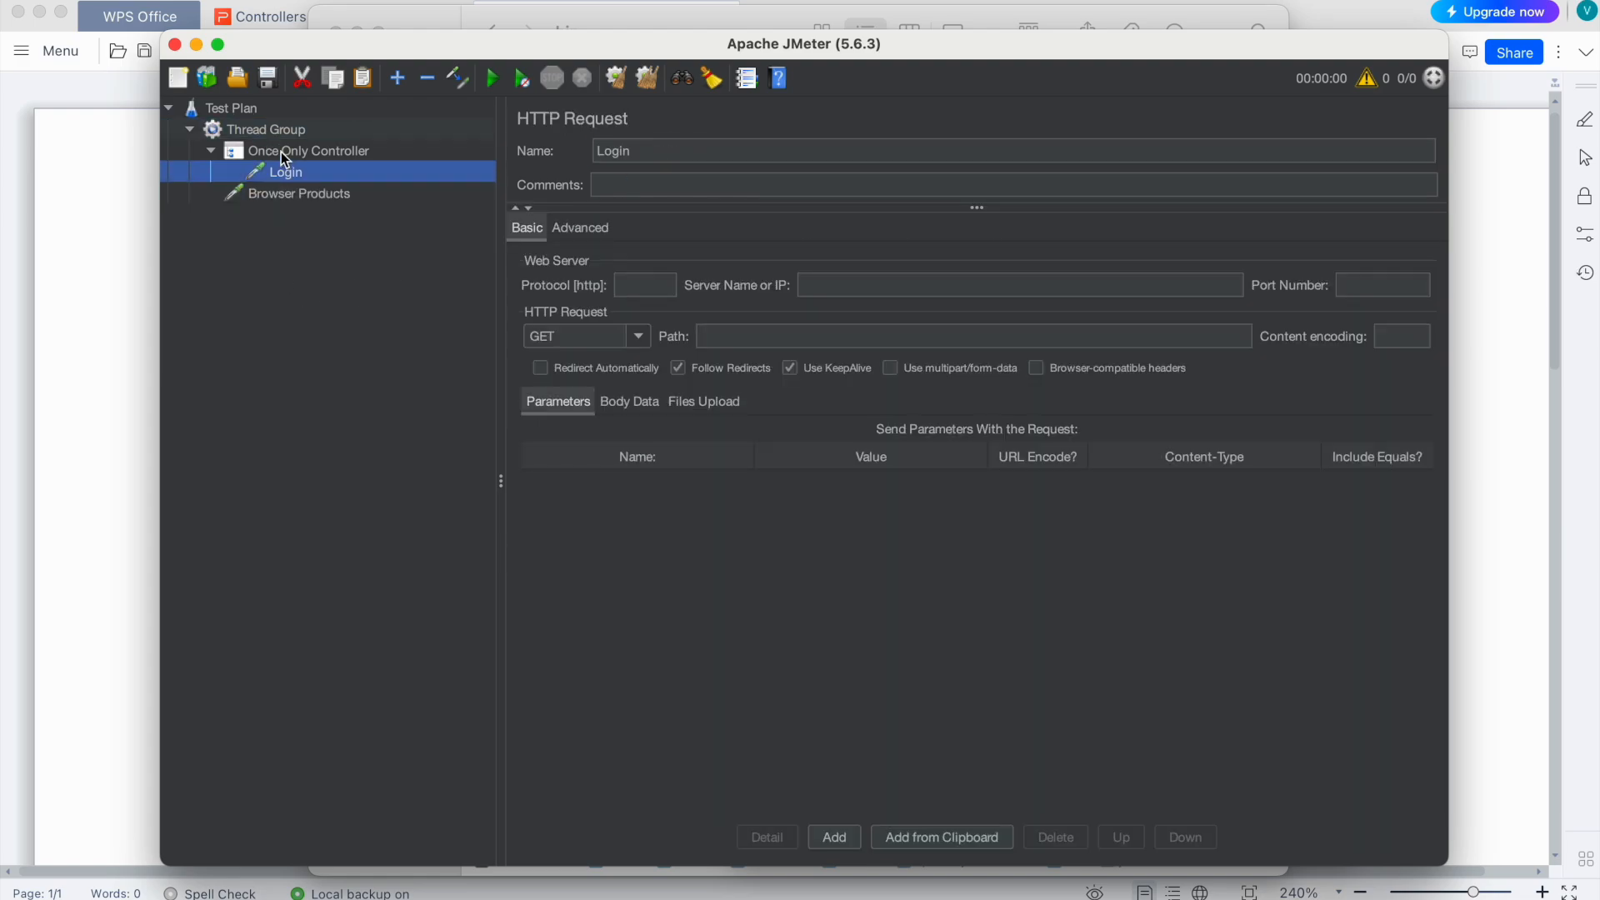
pyautogui.doubleClick(280, 152)
pyautogui.click(275, 177)
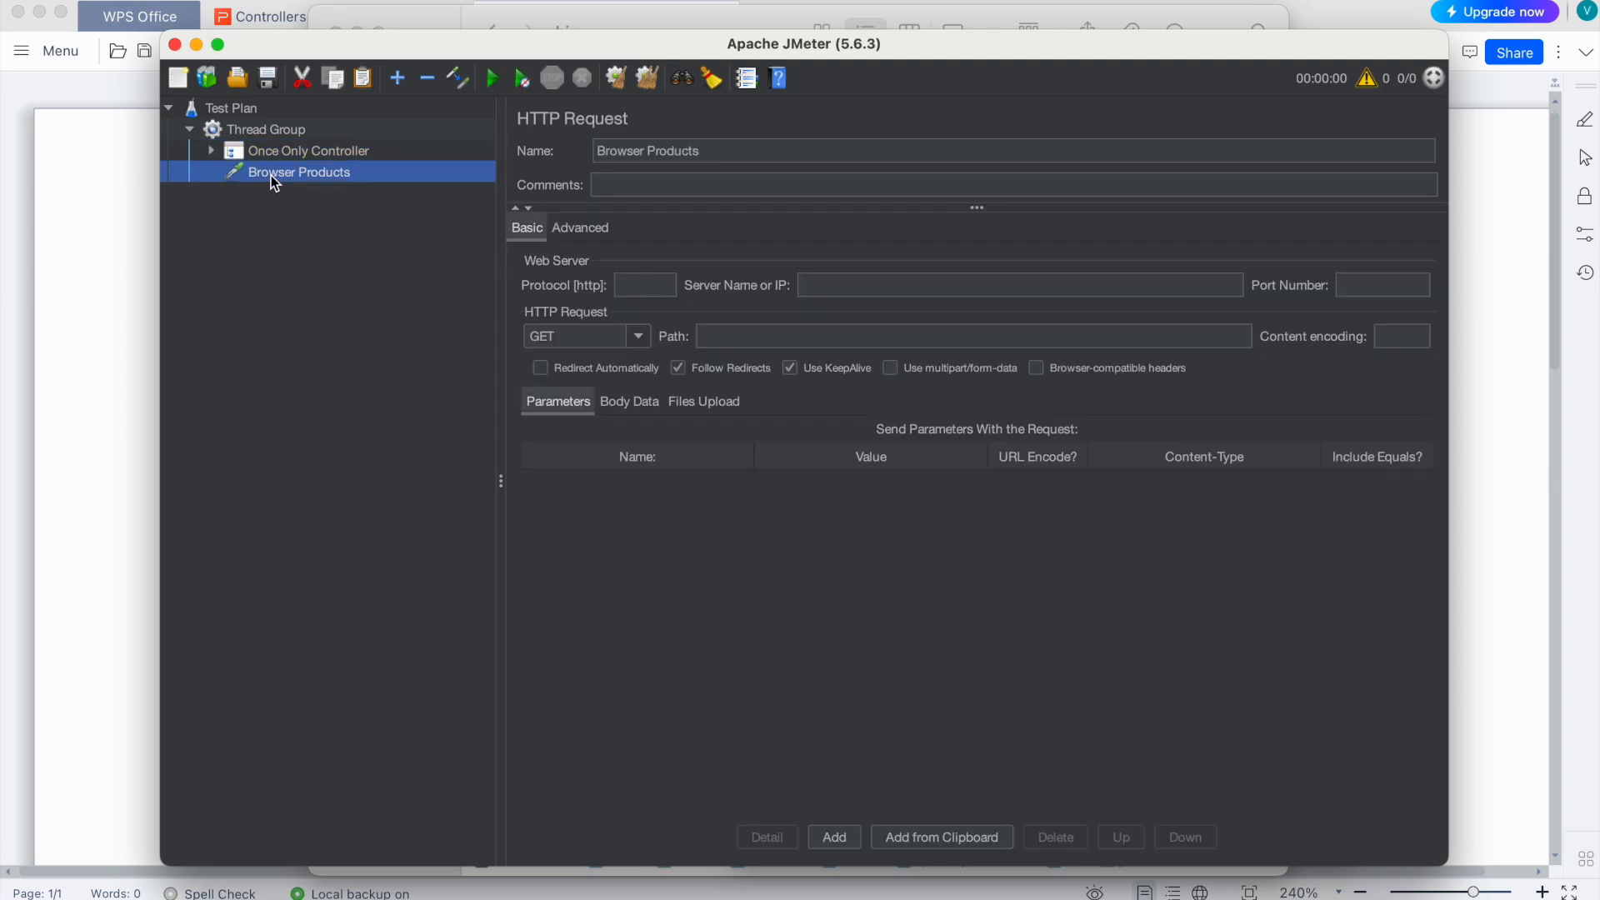
pyautogui.click(260, 131)
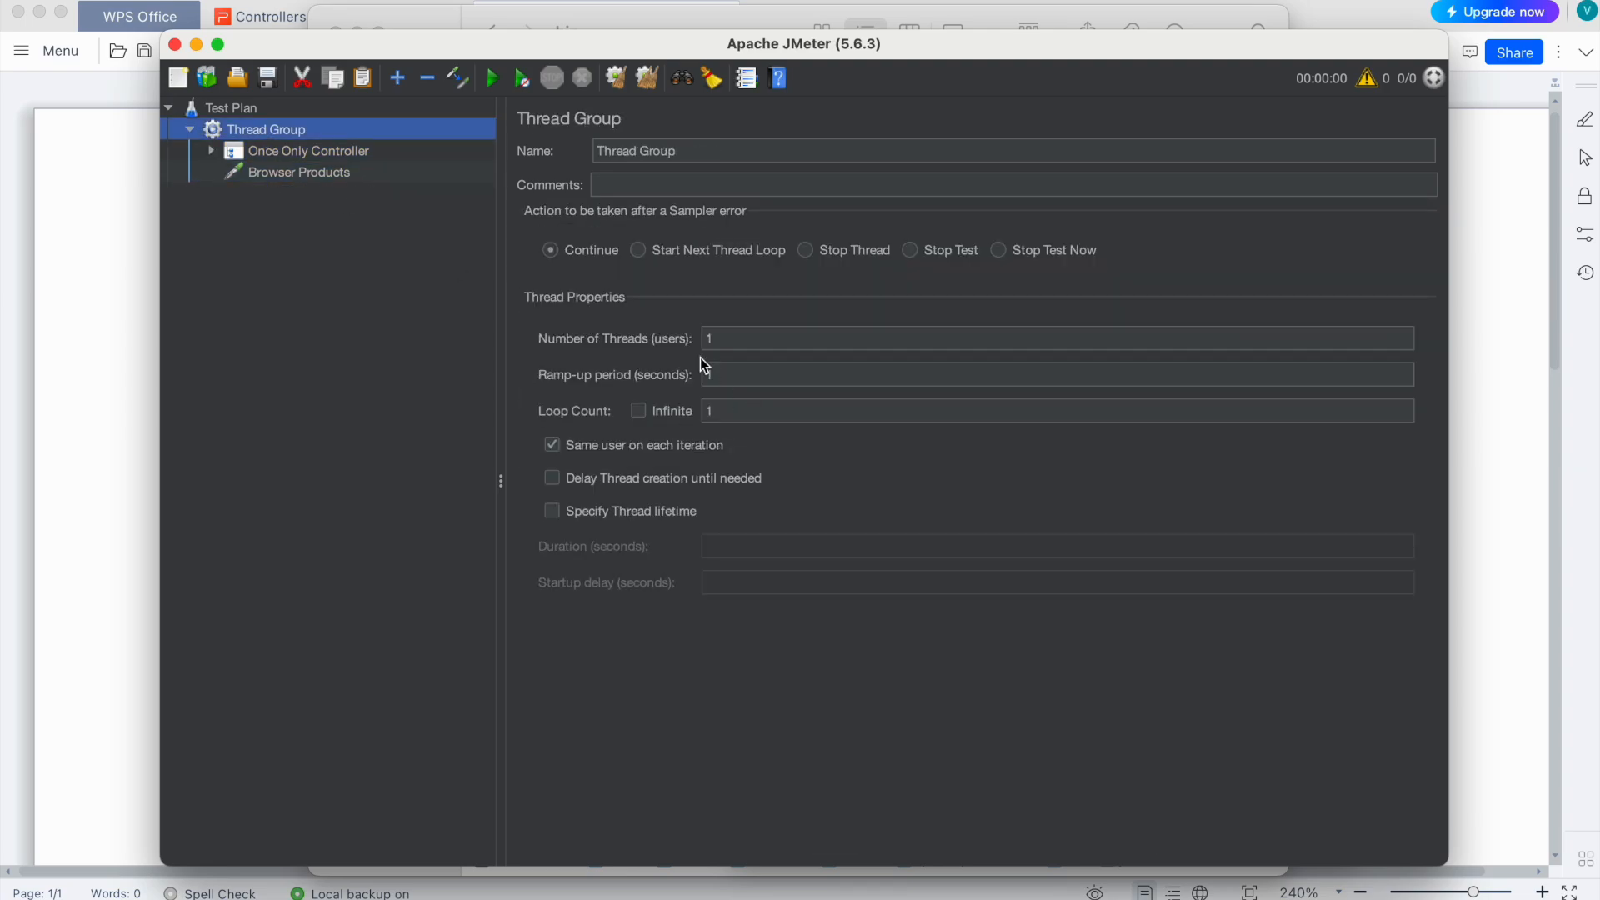
pyautogui.click(815, 336)
pyautogui.click(727, 410)
pyautogui.write('0')
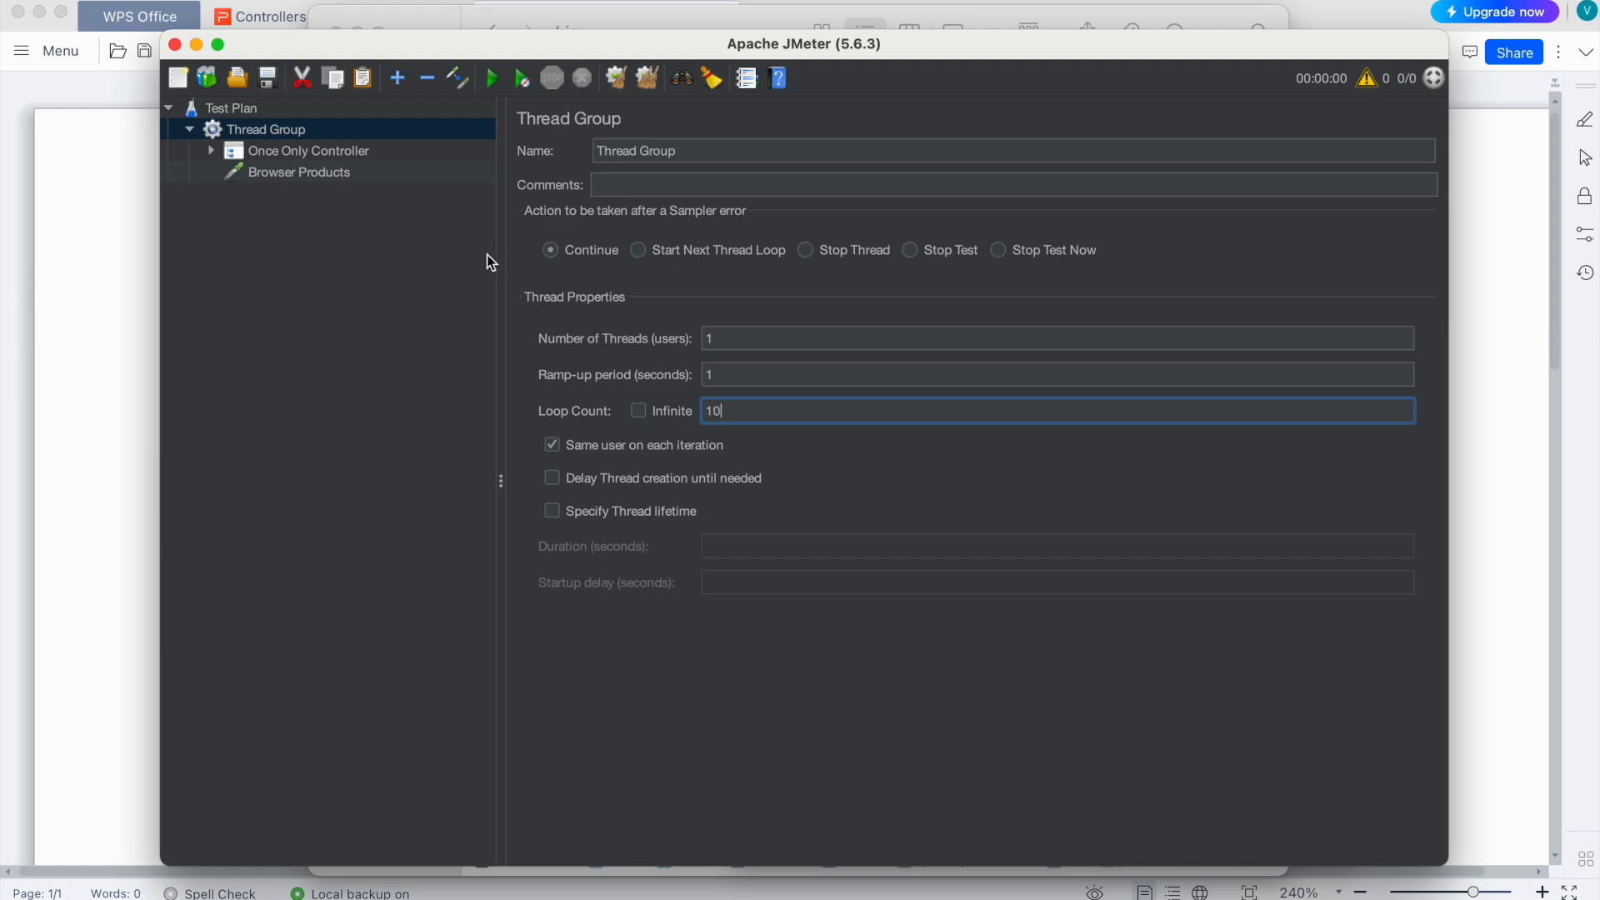
# Step: Add a View Results Tree listener to the Thread Group and expand the Once Only Controller
pyautogui.rightClick(235, 130)
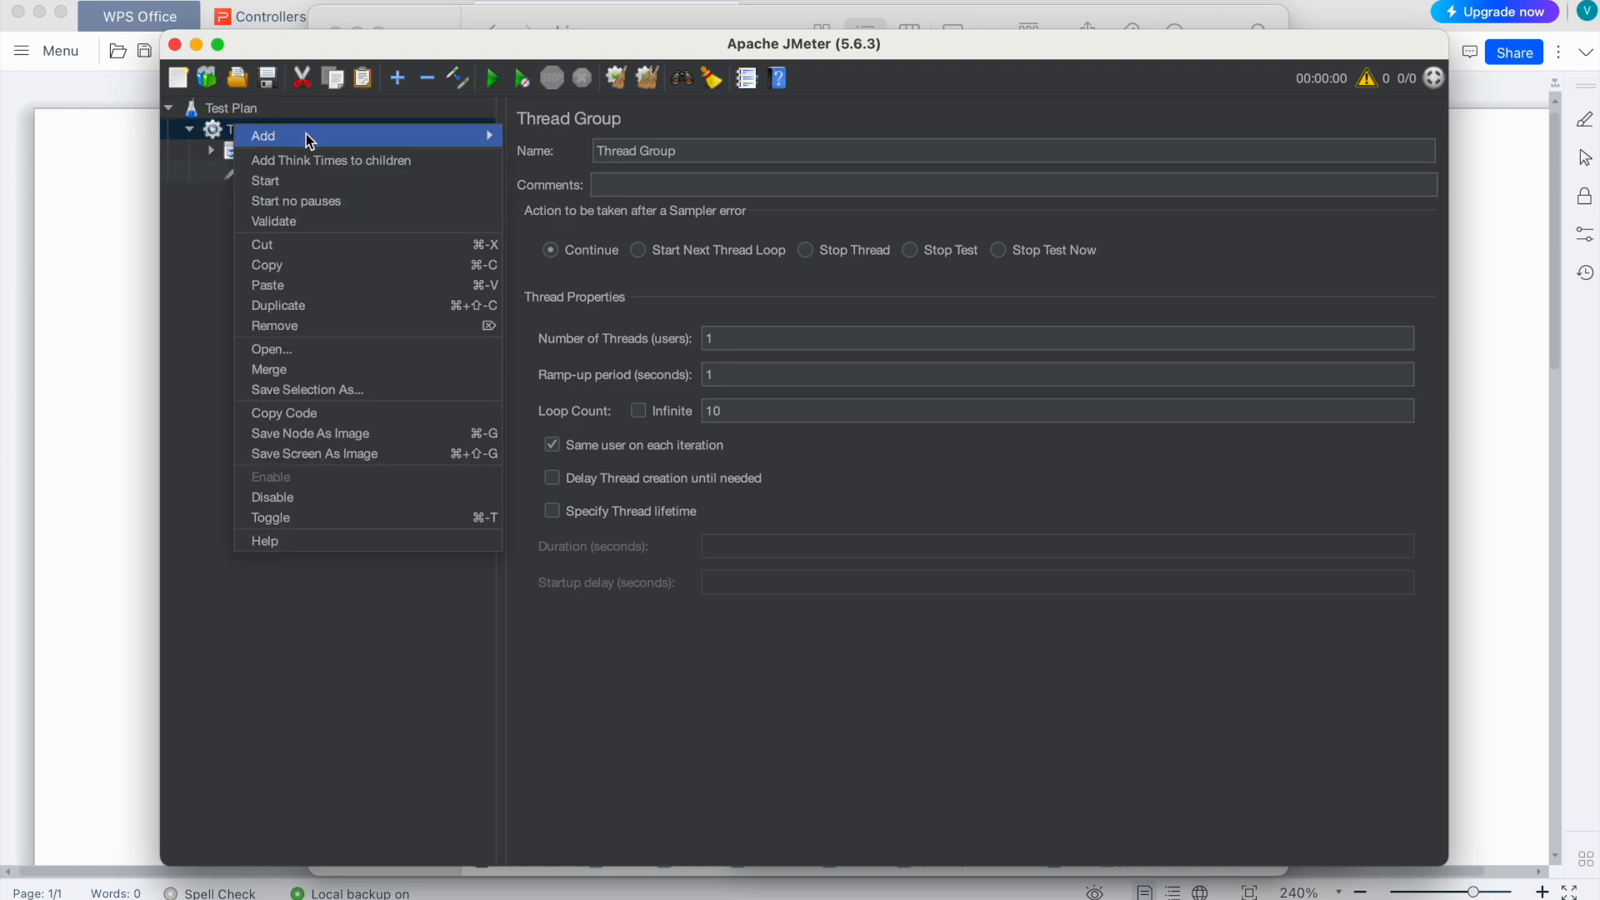
pyautogui.moveTo(303, 136)
pyautogui.moveTo(583, 331)
pyautogui.click(687, 330)
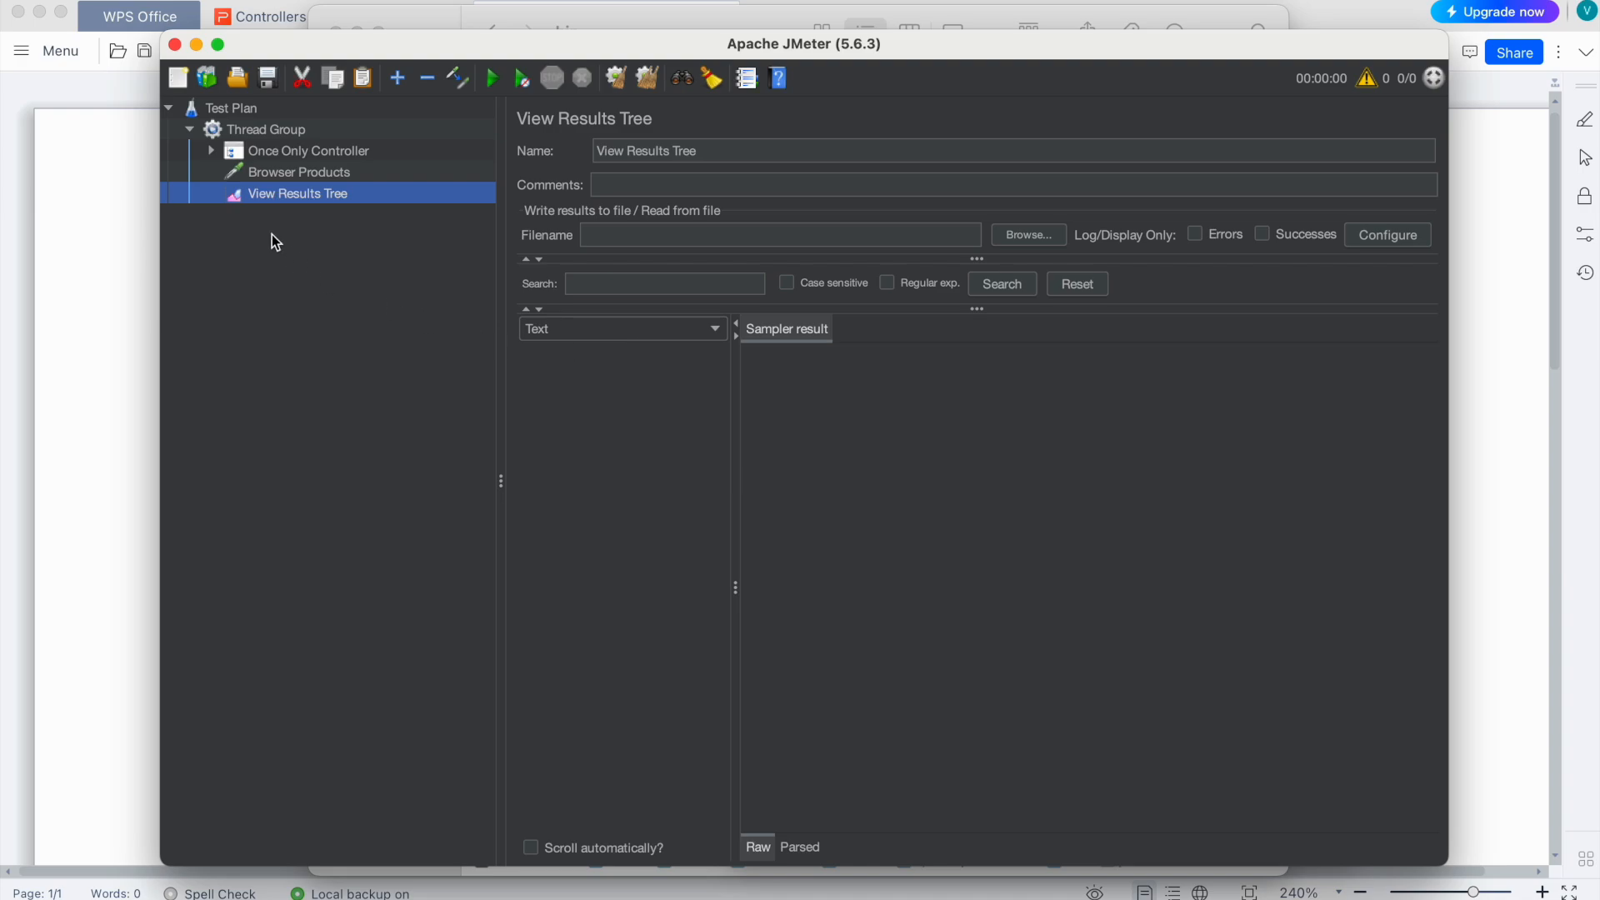
pyautogui.click(212, 151)
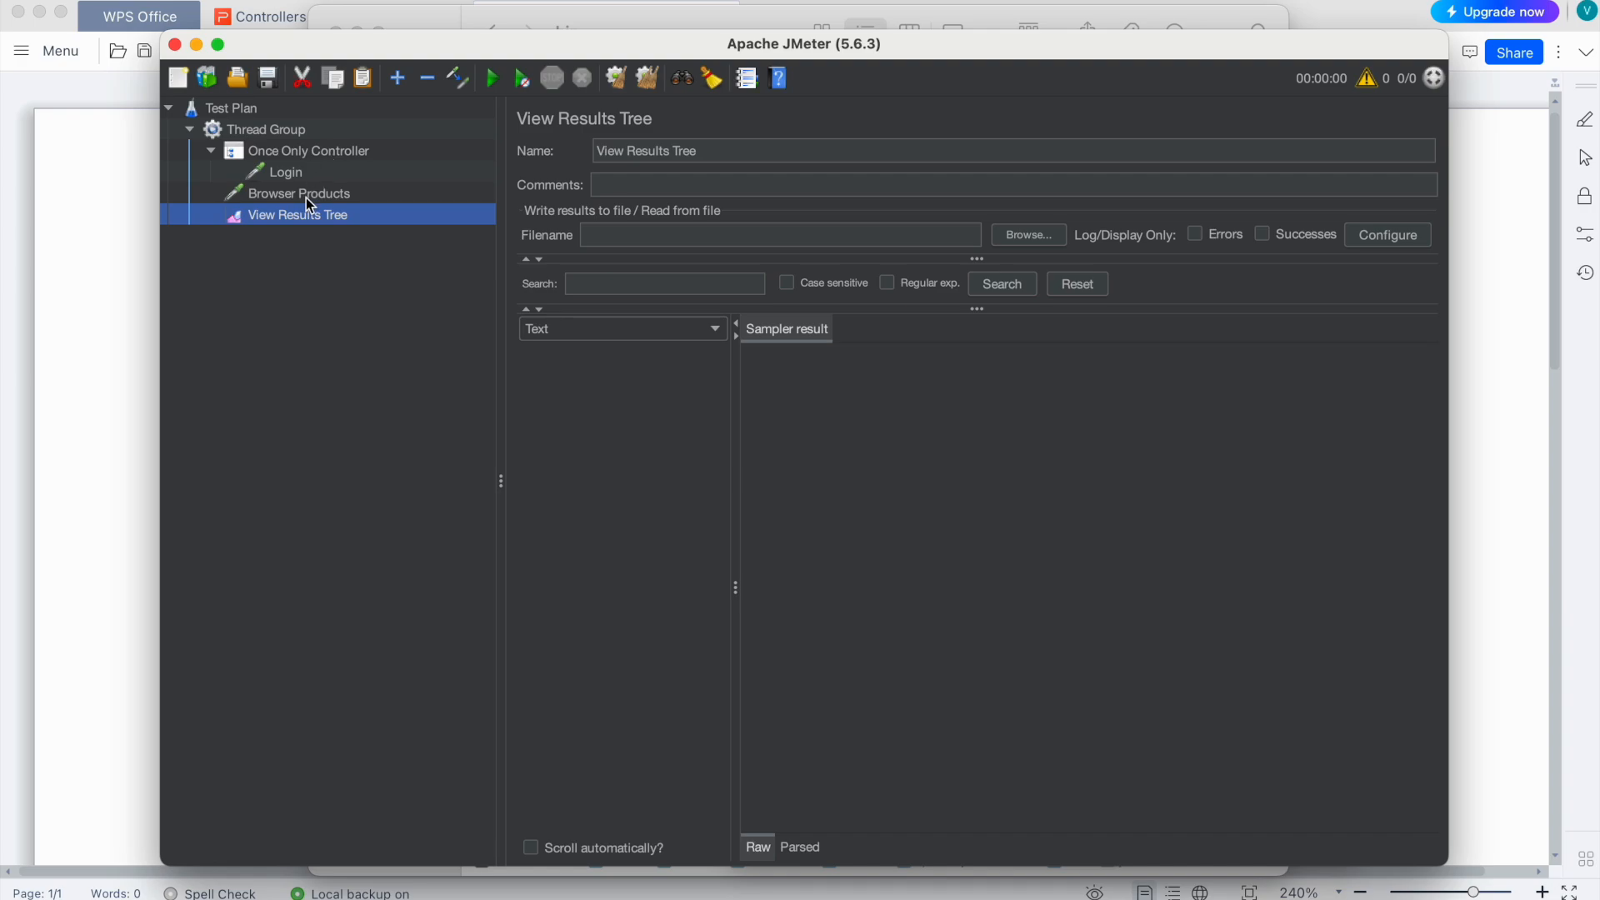
# Step: Recheck the loop count of 10, then start editing the Login request's protocol field
pyautogui.click(255, 132)
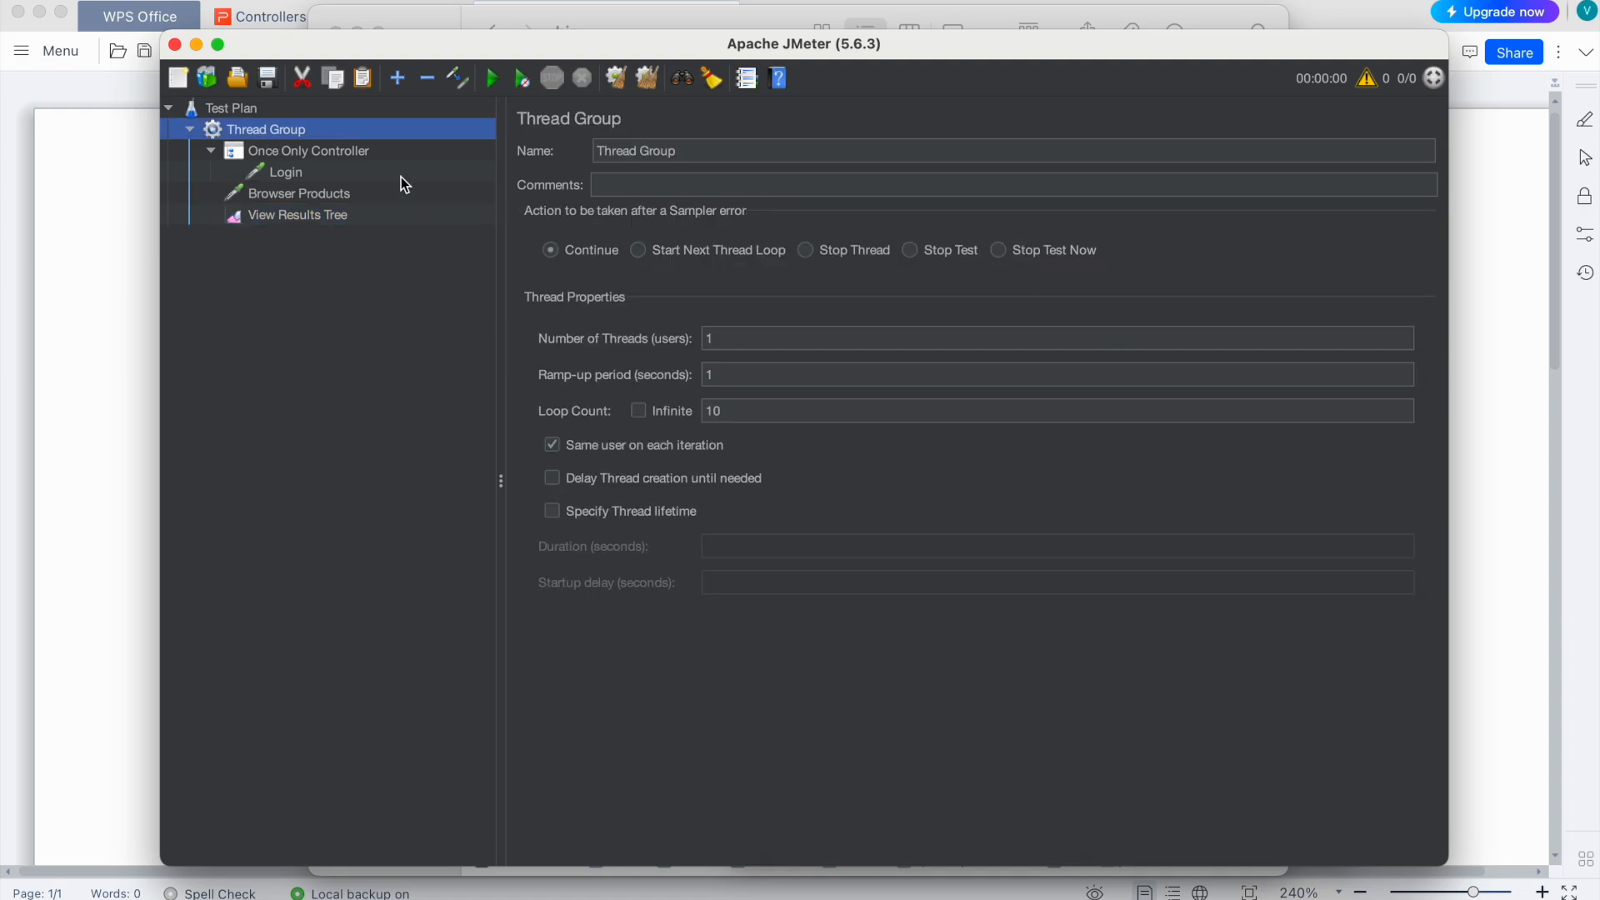
pyautogui.click(730, 413)
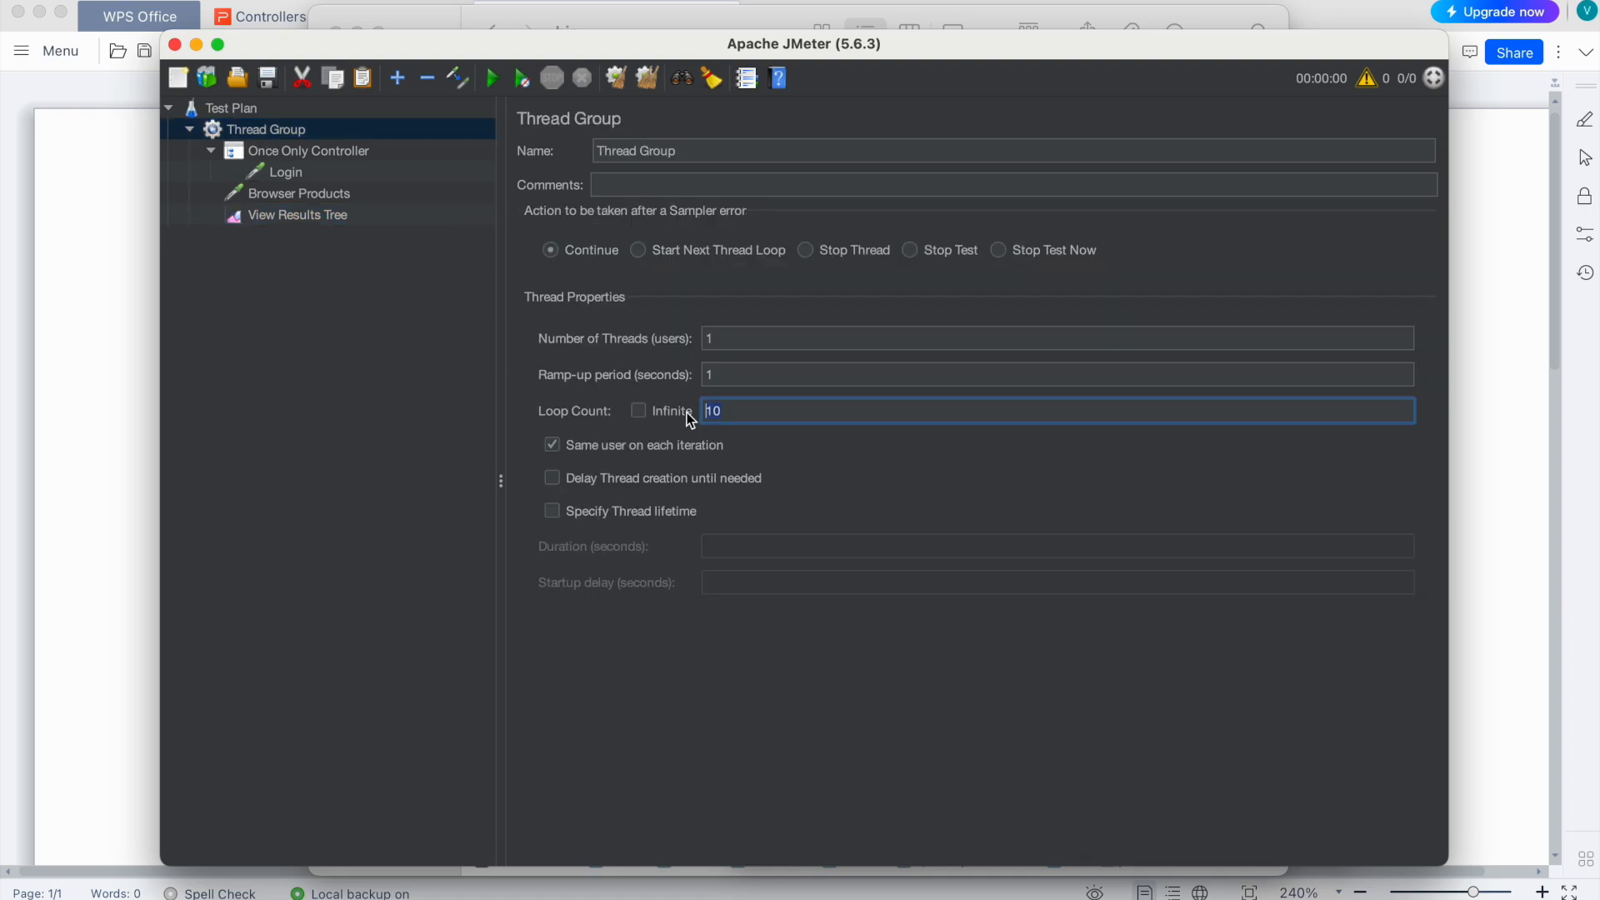
pyautogui.click(286, 172)
pyautogui.click(644, 283)
pyautogui.write('http')
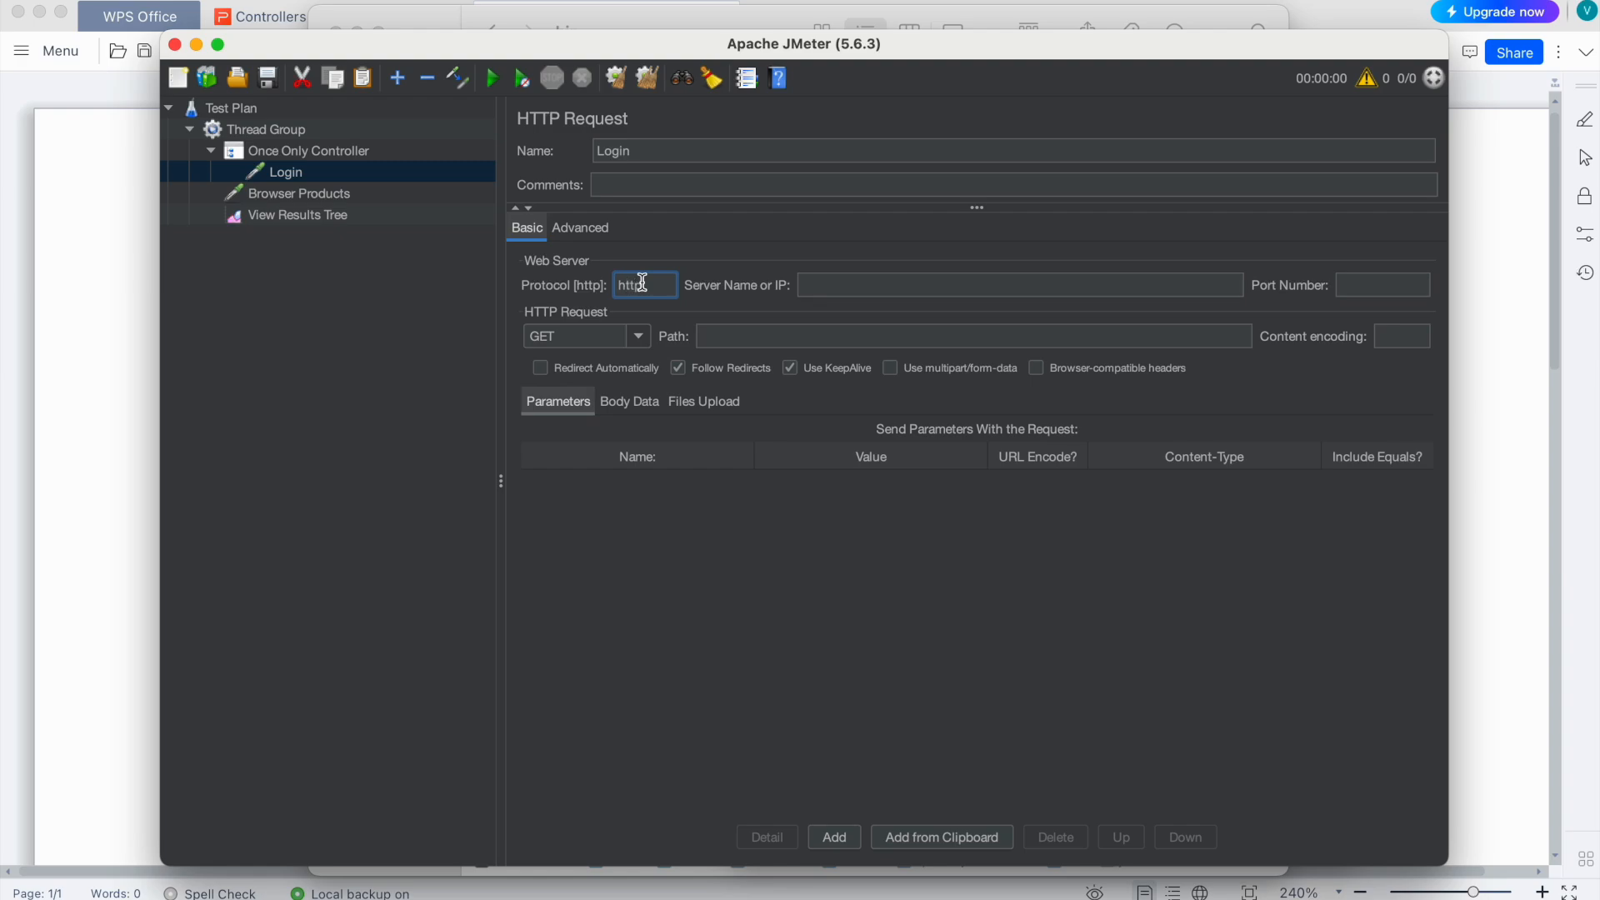
pyautogui.write('s')
pyautogui.press('Tab')
pyautogui.write('www.blaze')
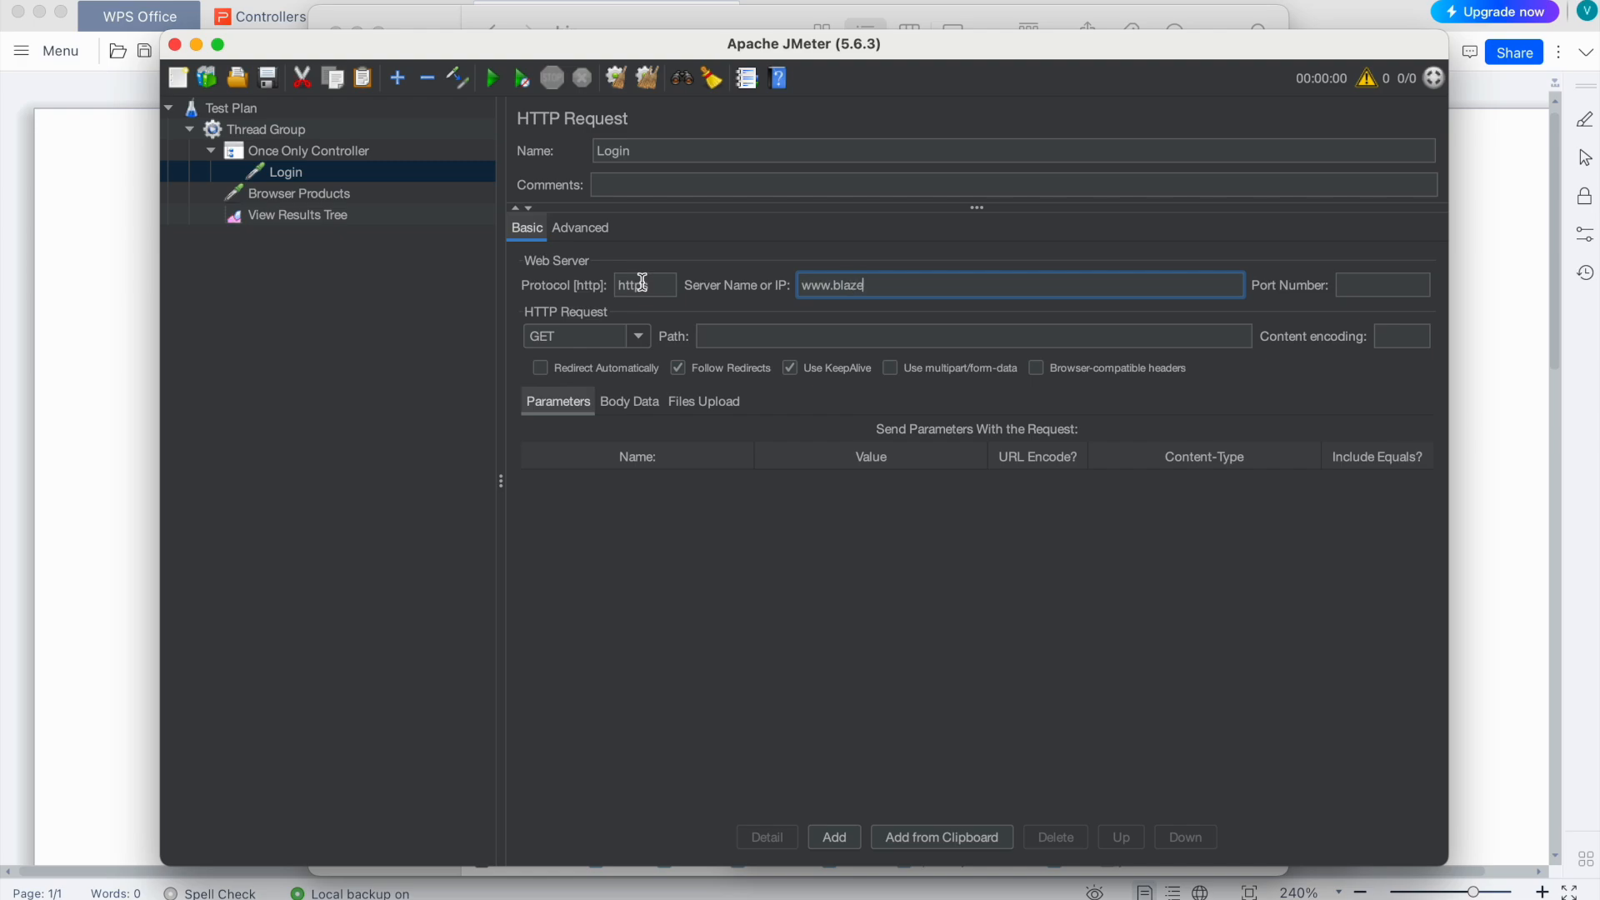
pyautogui.write('demo.com')
pyautogui.press('super+a')
pyautogui.press('super+c')
pyautogui.click(332, 195)
pyautogui.click(832, 284)
pyautogui.press('super+v')
pyautogui.click(638, 277)
pyautogui.write('https')
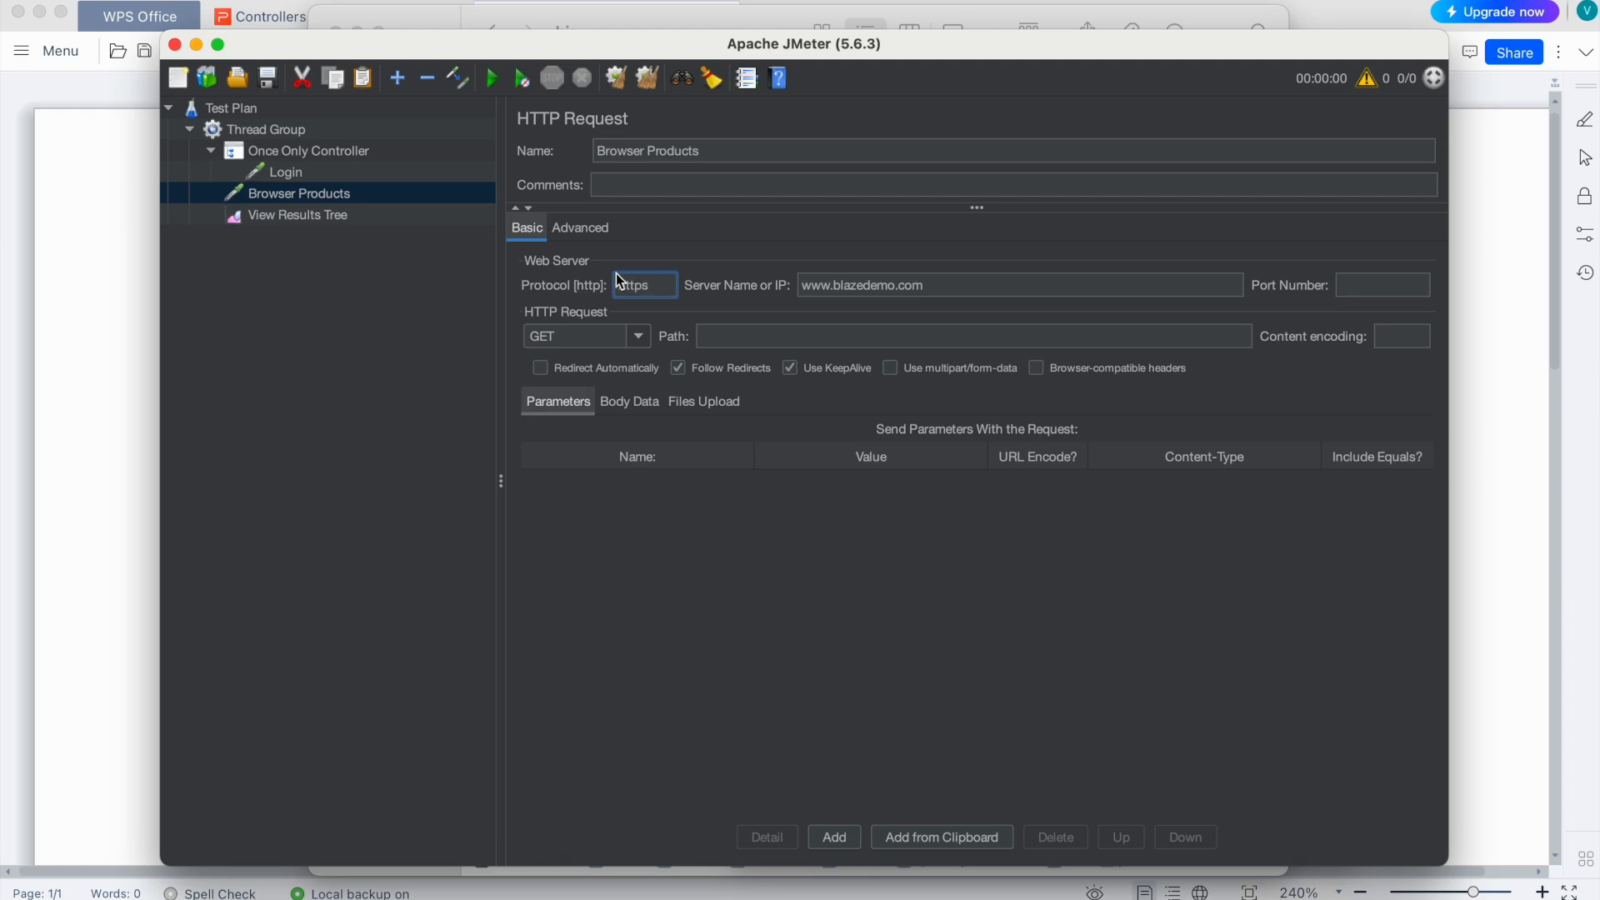
pyautogui.click(320, 217)
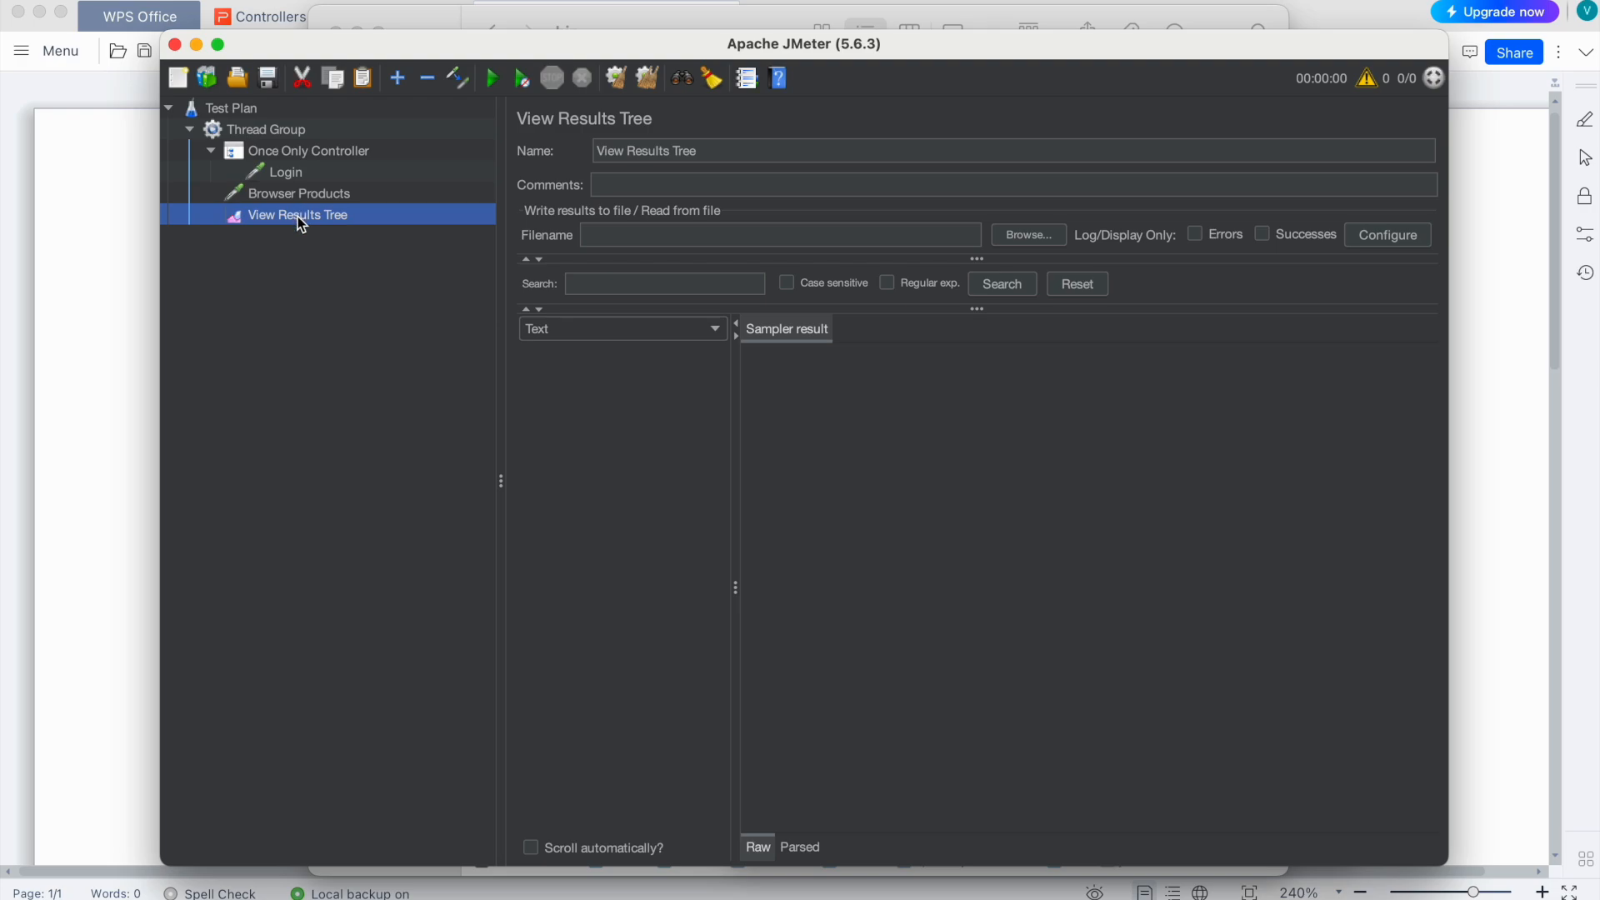
# Step: Run the test without saving and inspect the Login and Browser Products sample results
pyautogui.click(492, 79)
pyautogui.click(848, 505)
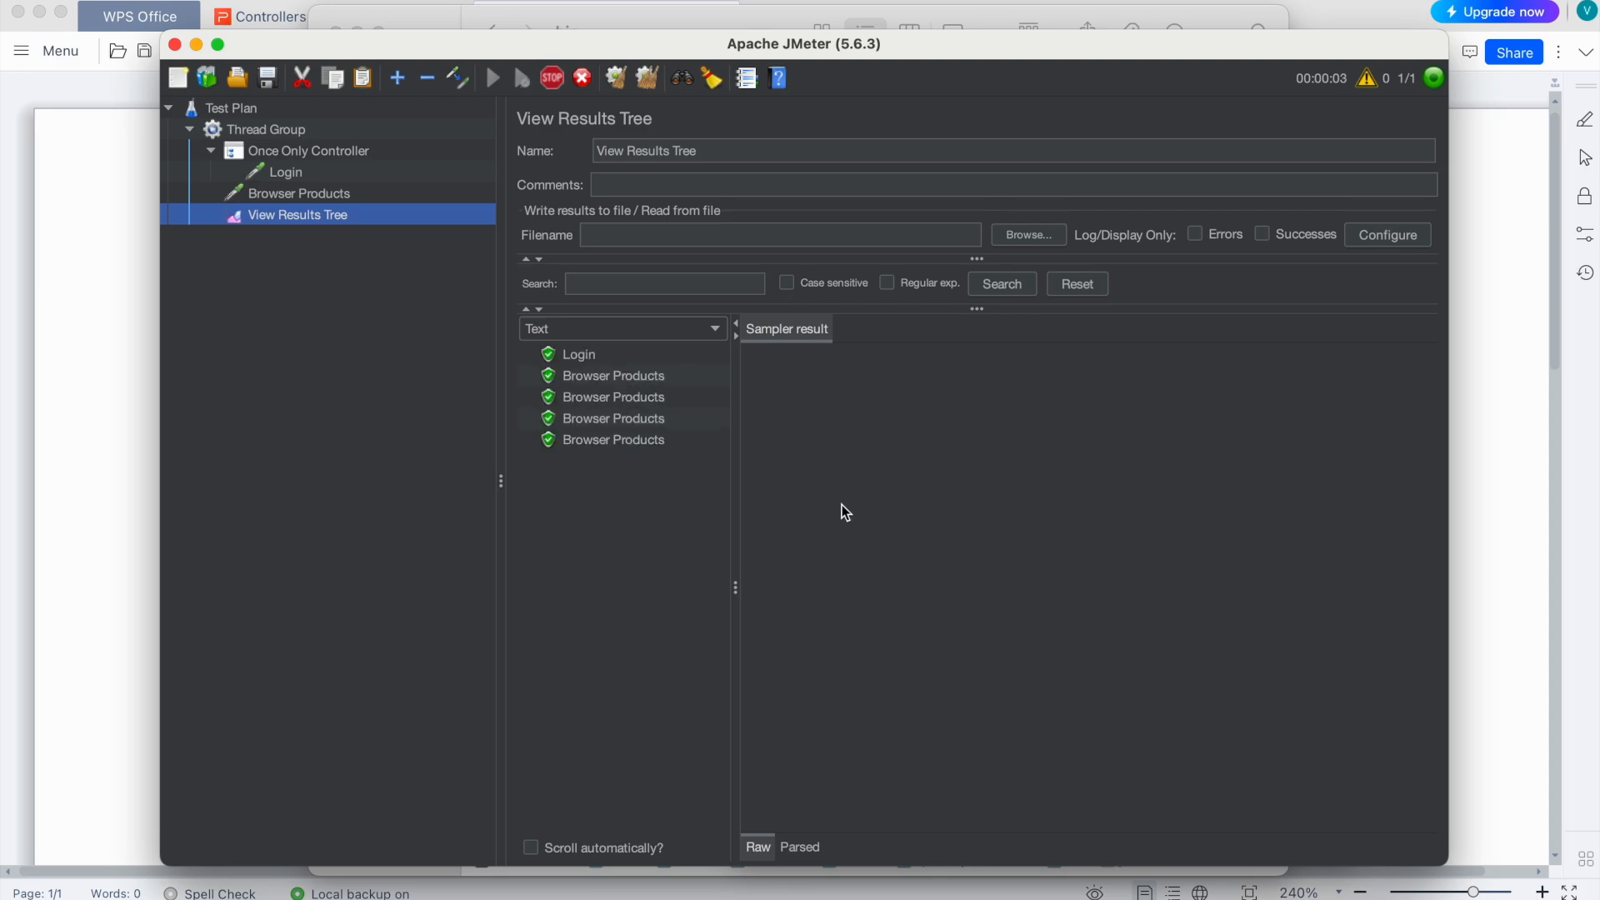
pyautogui.click(567, 358)
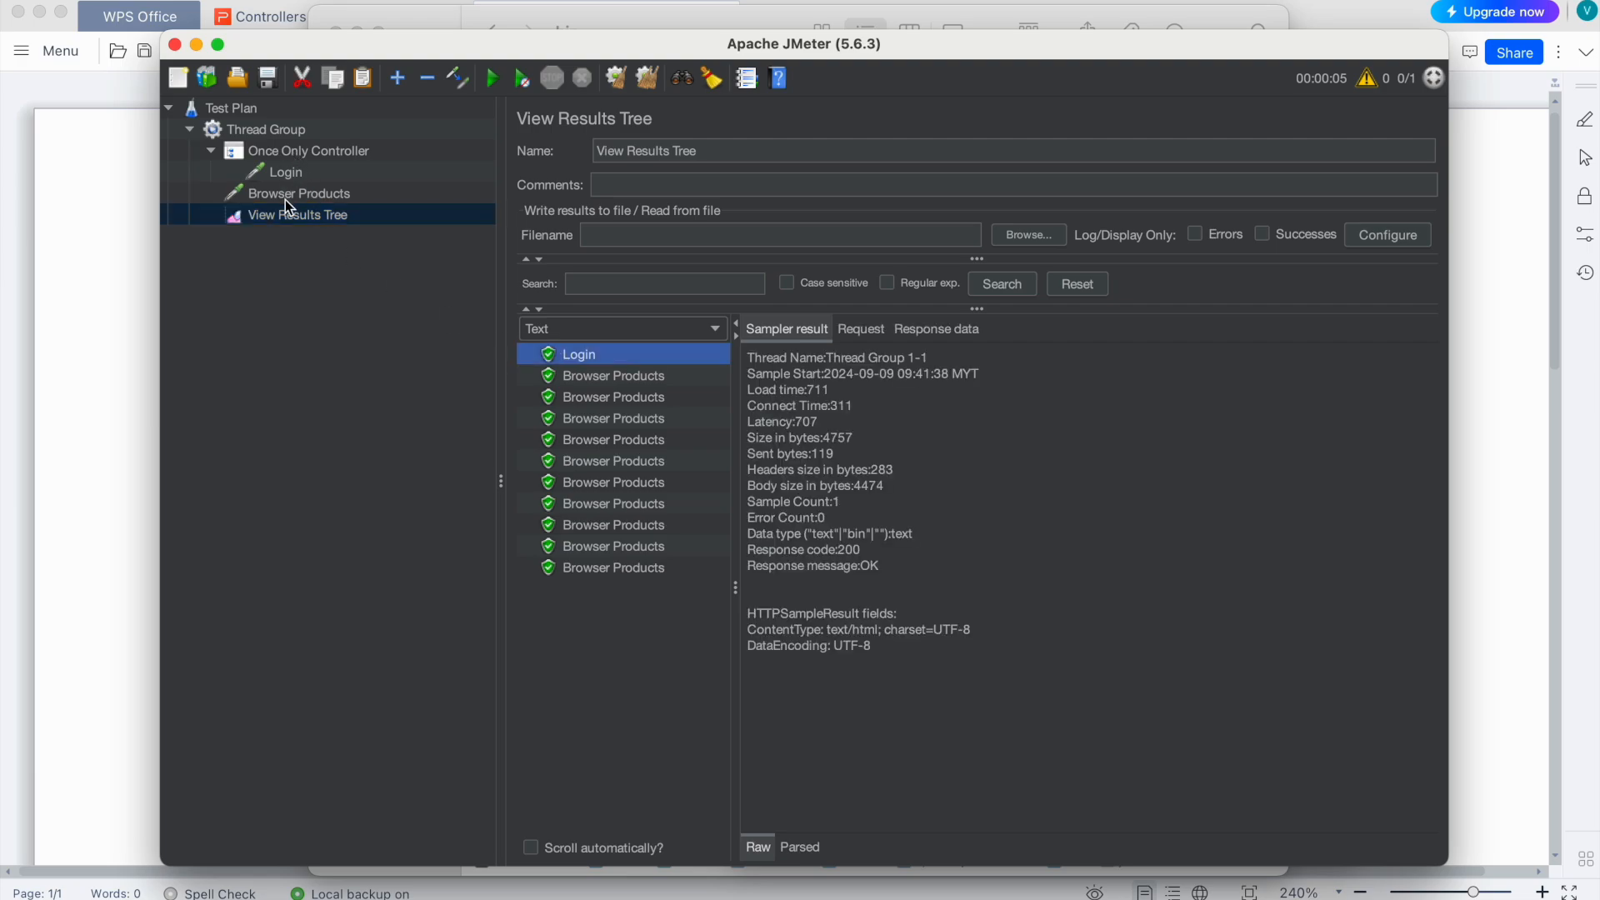
pyautogui.click(588, 373)
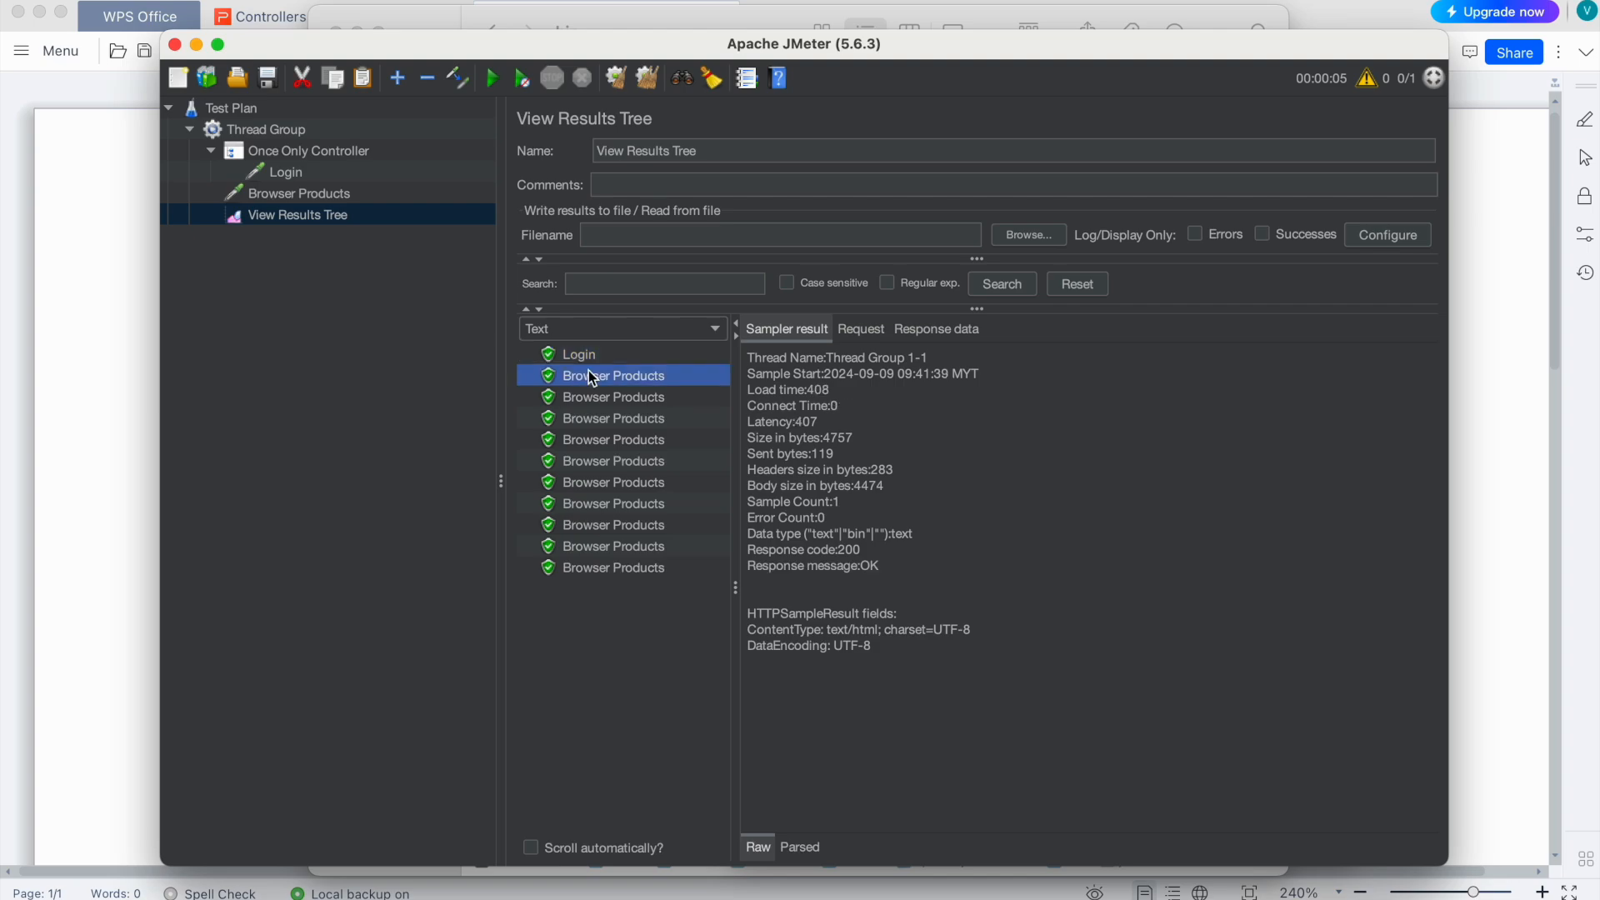
pyautogui.click(586, 397)
pyautogui.click(585, 415)
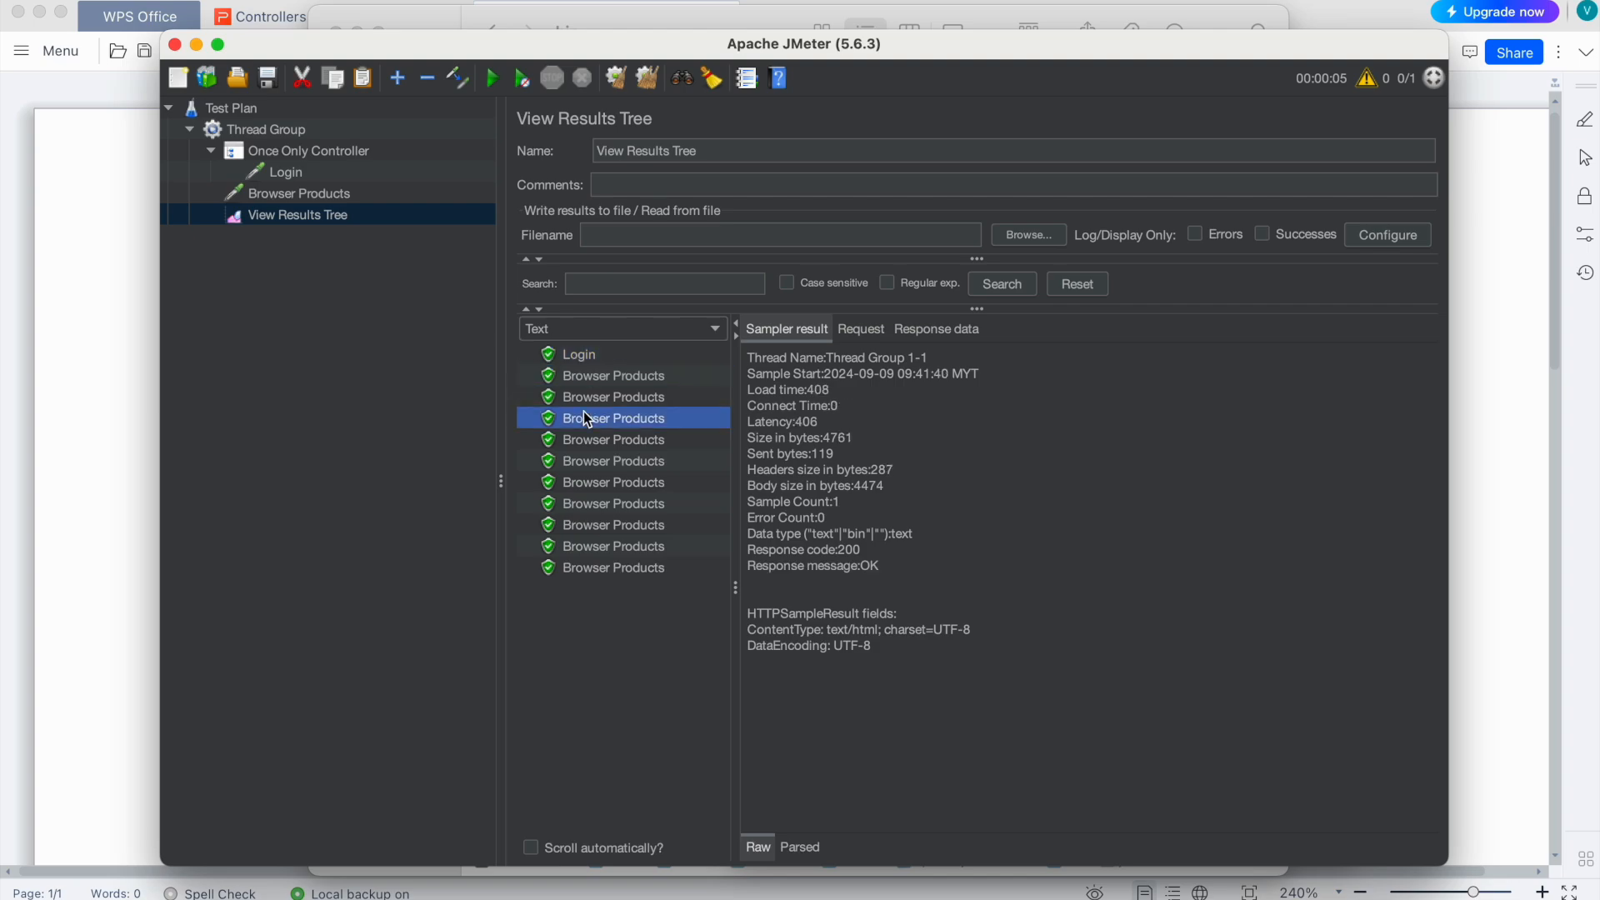
pyautogui.click(583, 463)
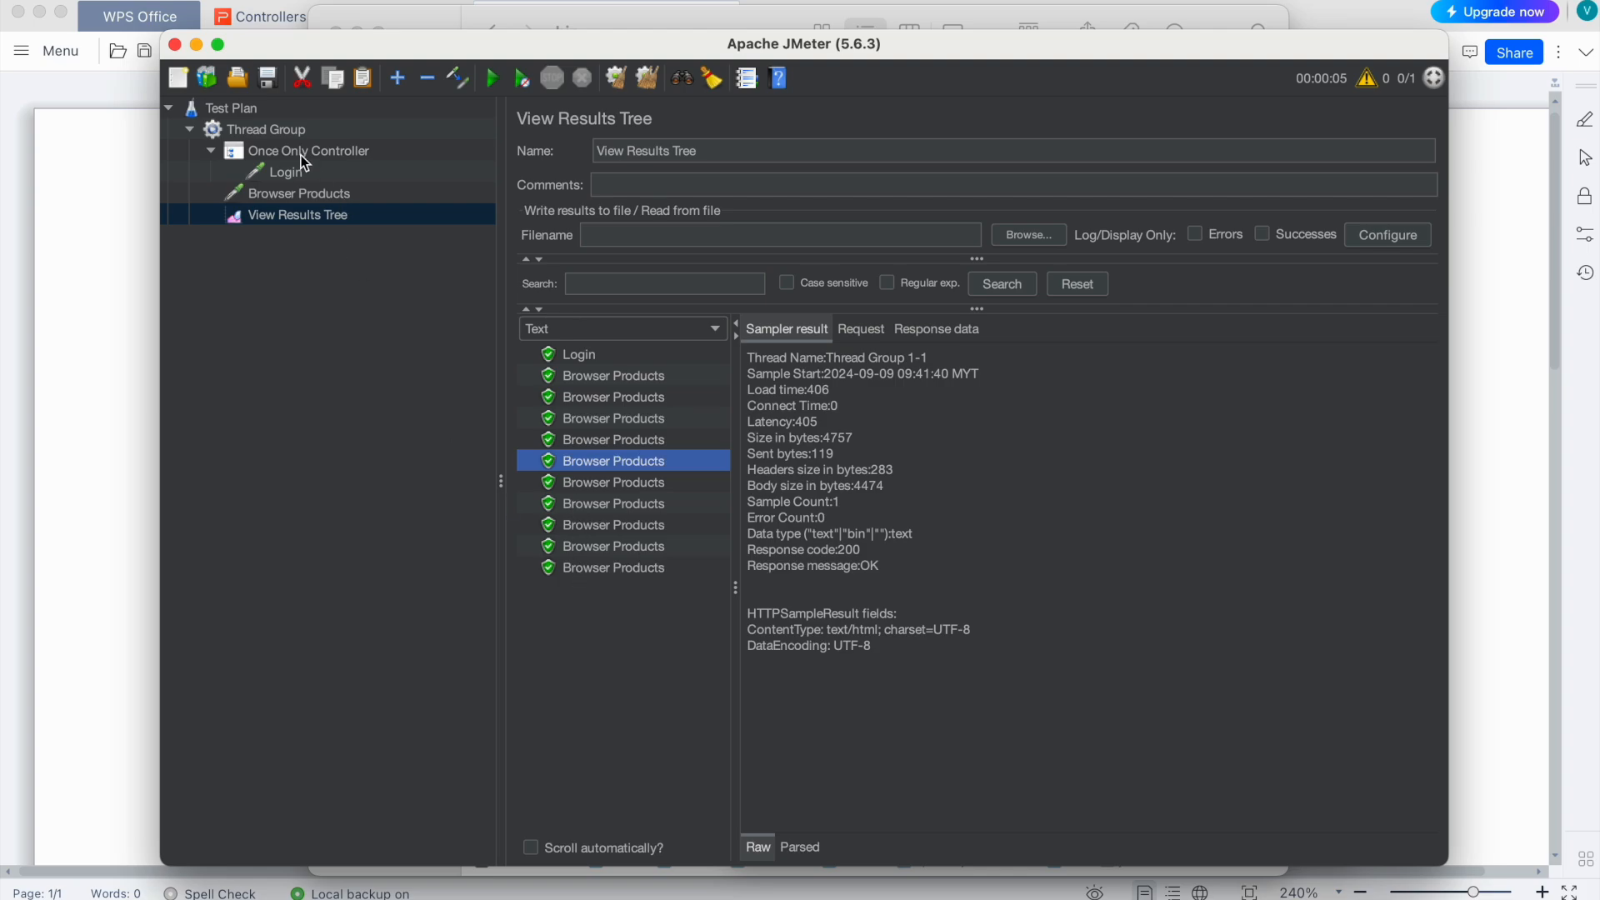
# Step: Confirm Loop Count stays 10 and change the Thread Group's Number of Threads to 2
pyautogui.click(285, 132)
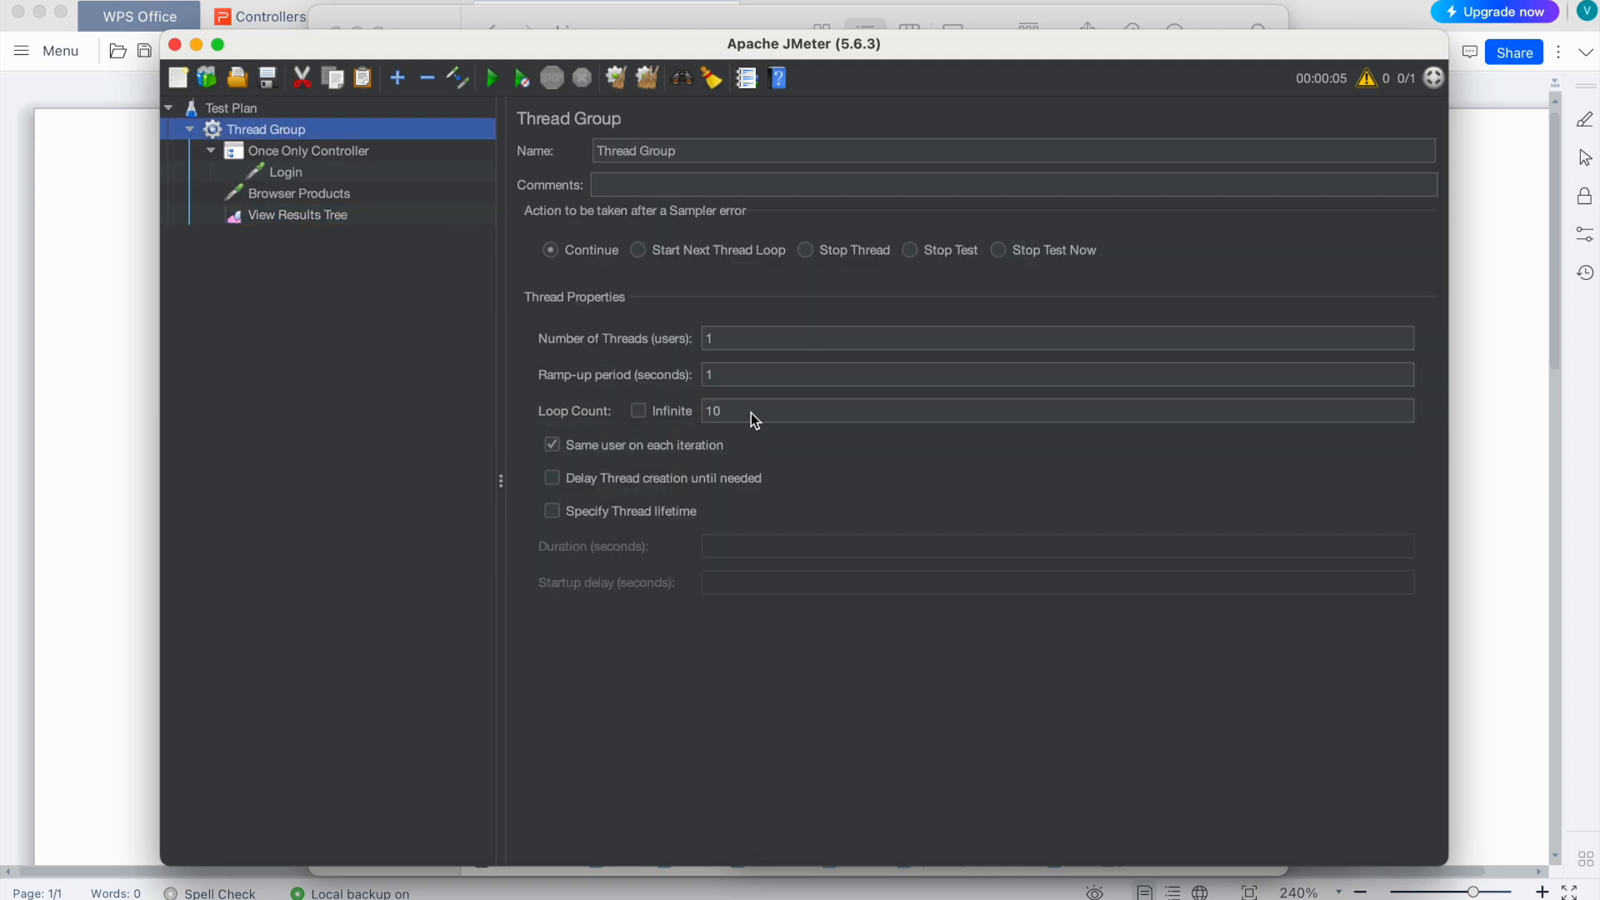
pyautogui.click(714, 411)
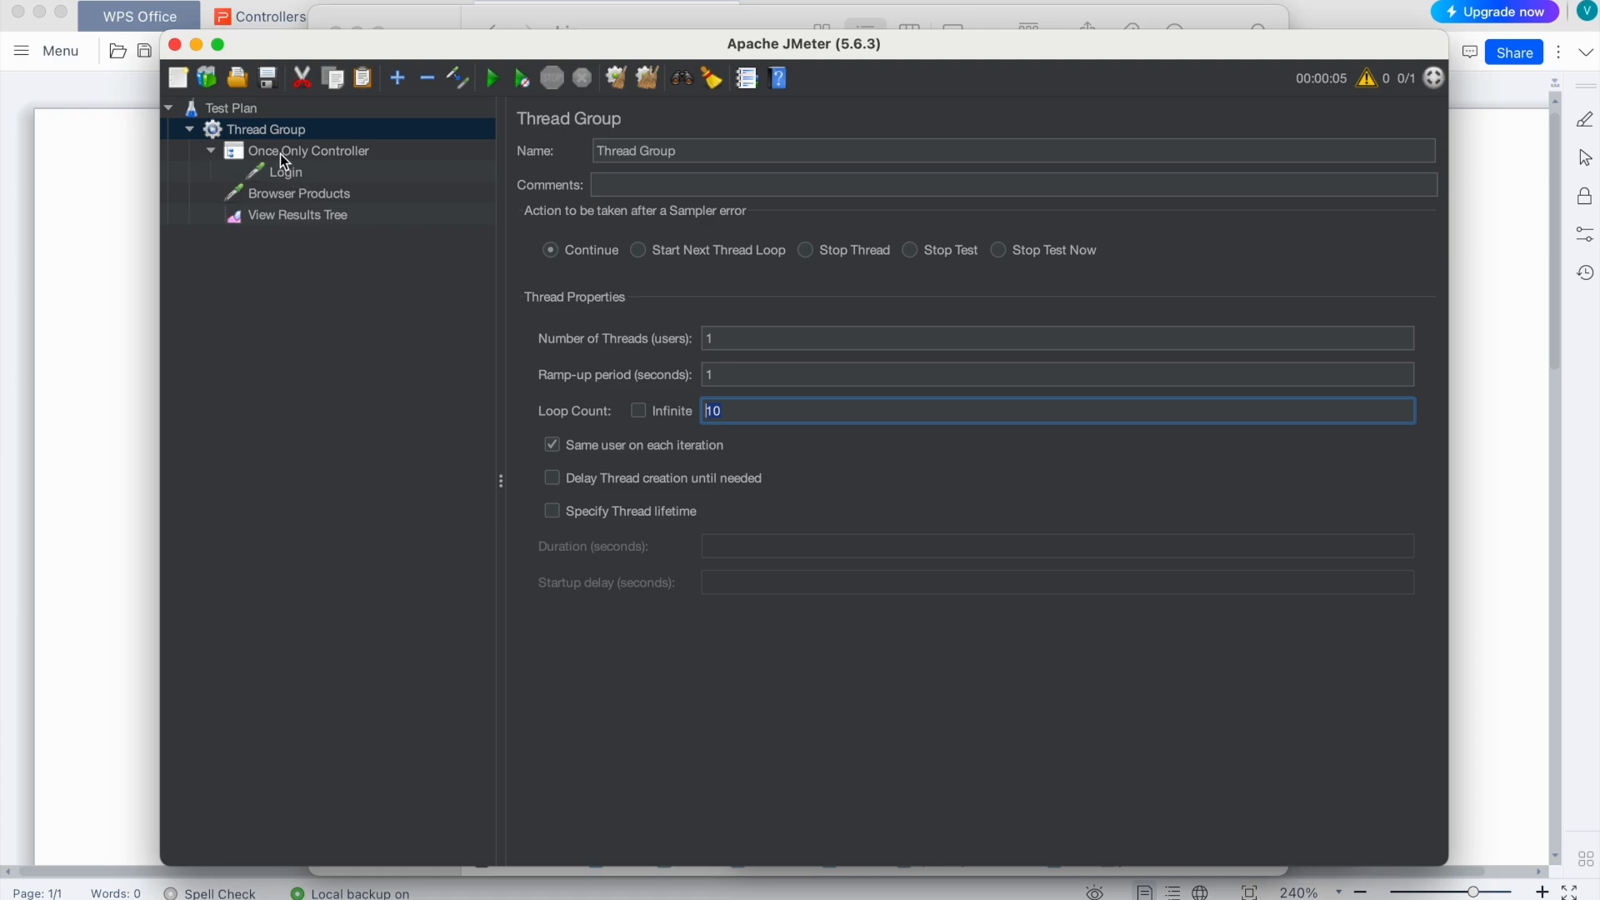
pyautogui.click(296, 215)
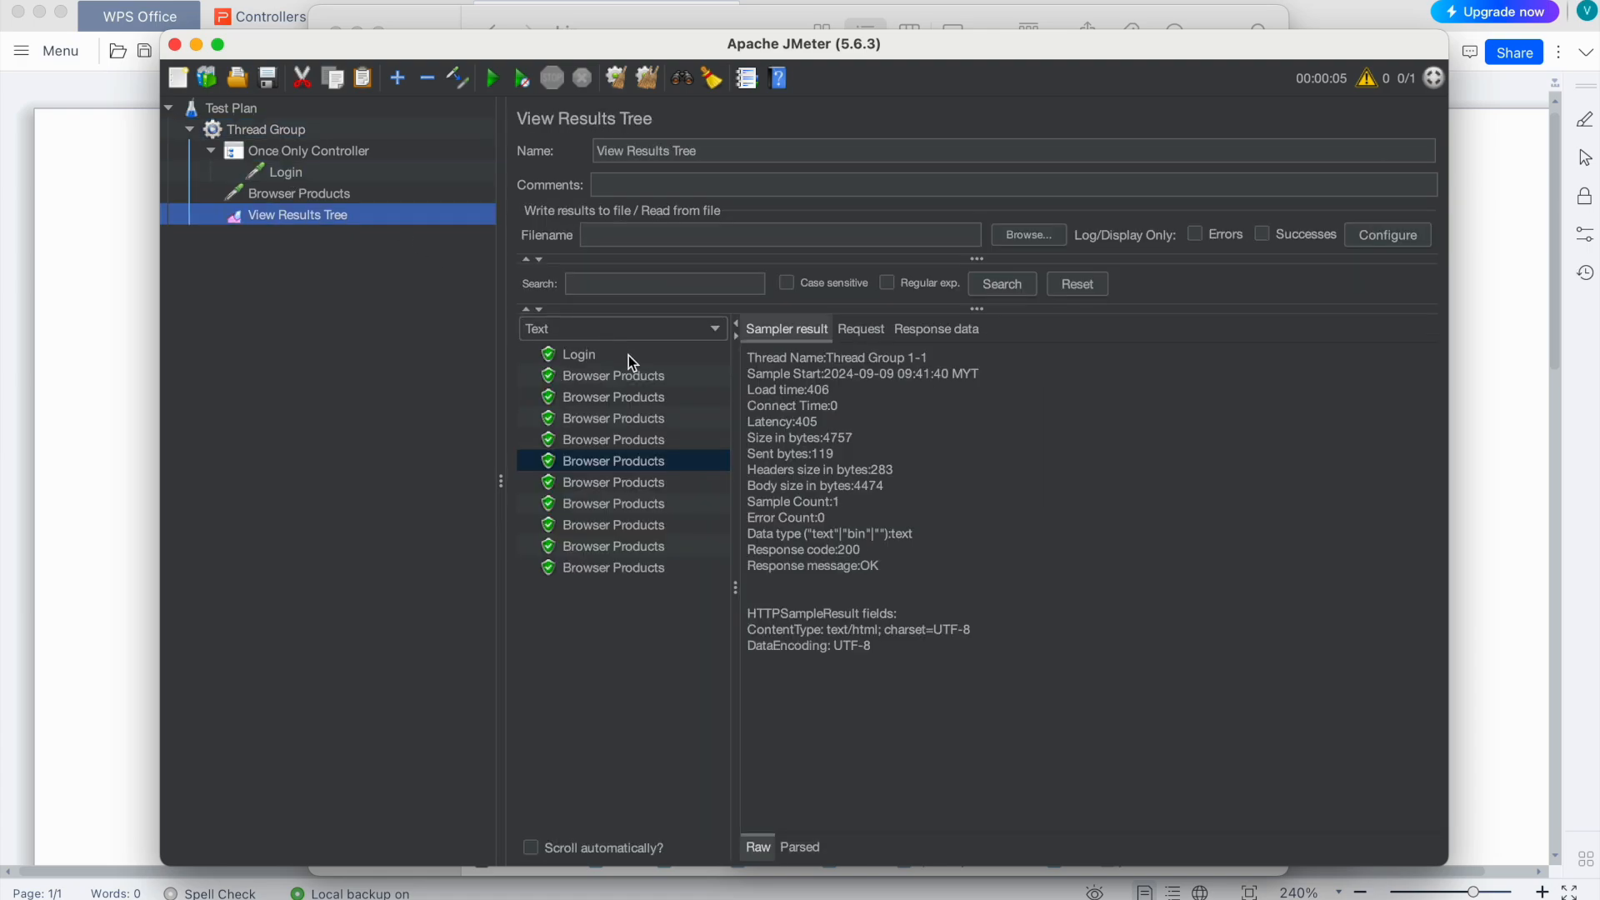
pyautogui.click(574, 358)
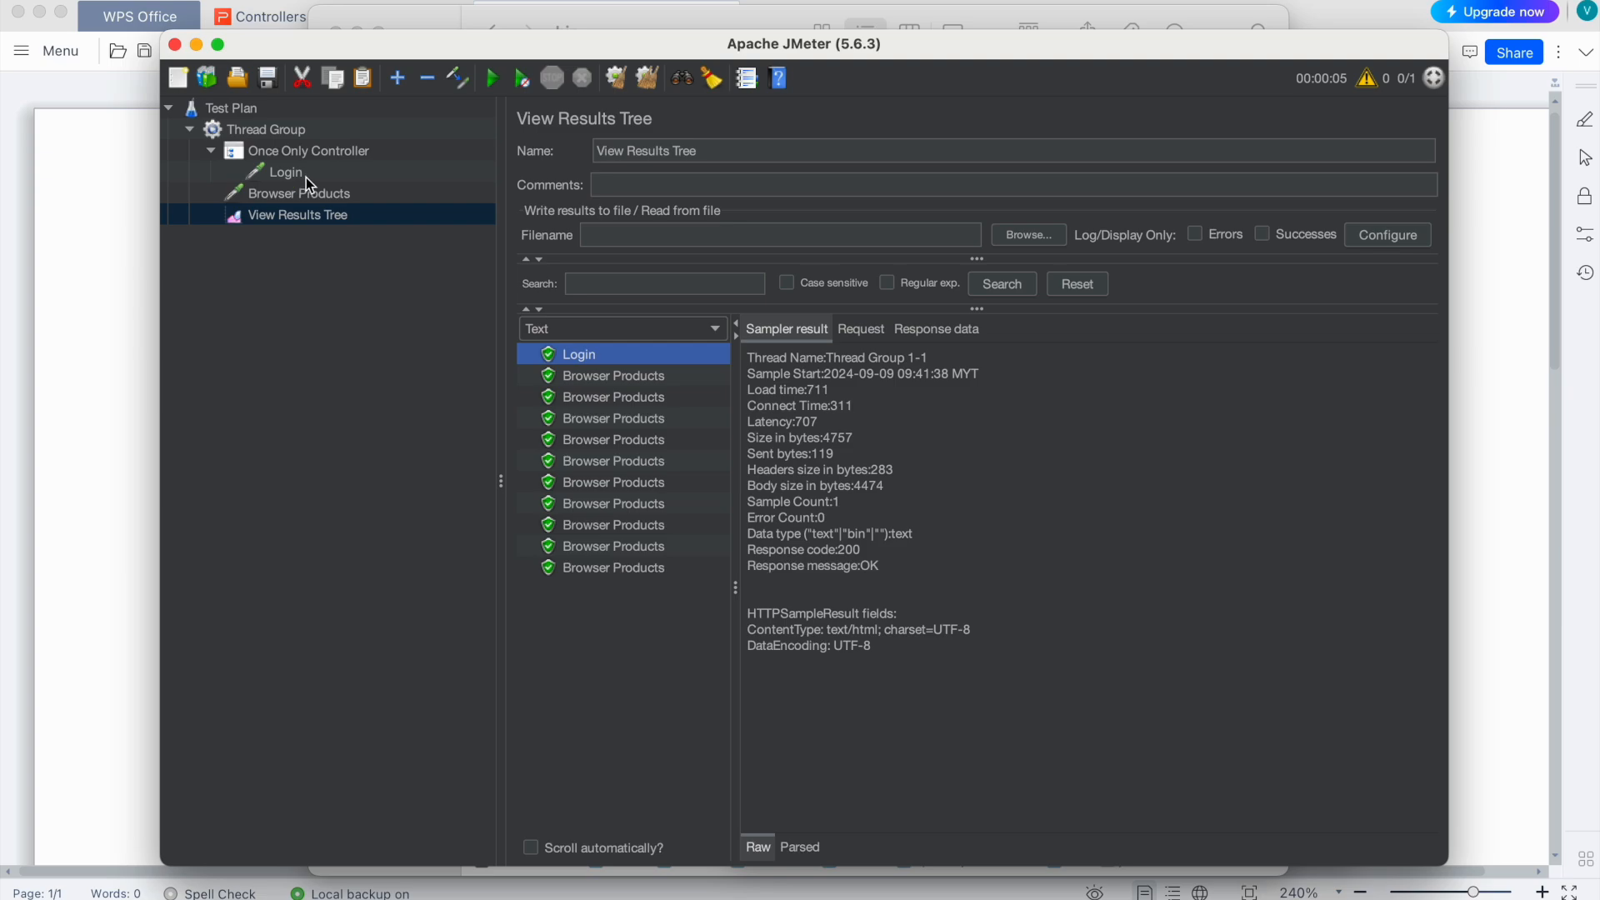
pyautogui.click(266, 131)
pyautogui.click(742, 337)
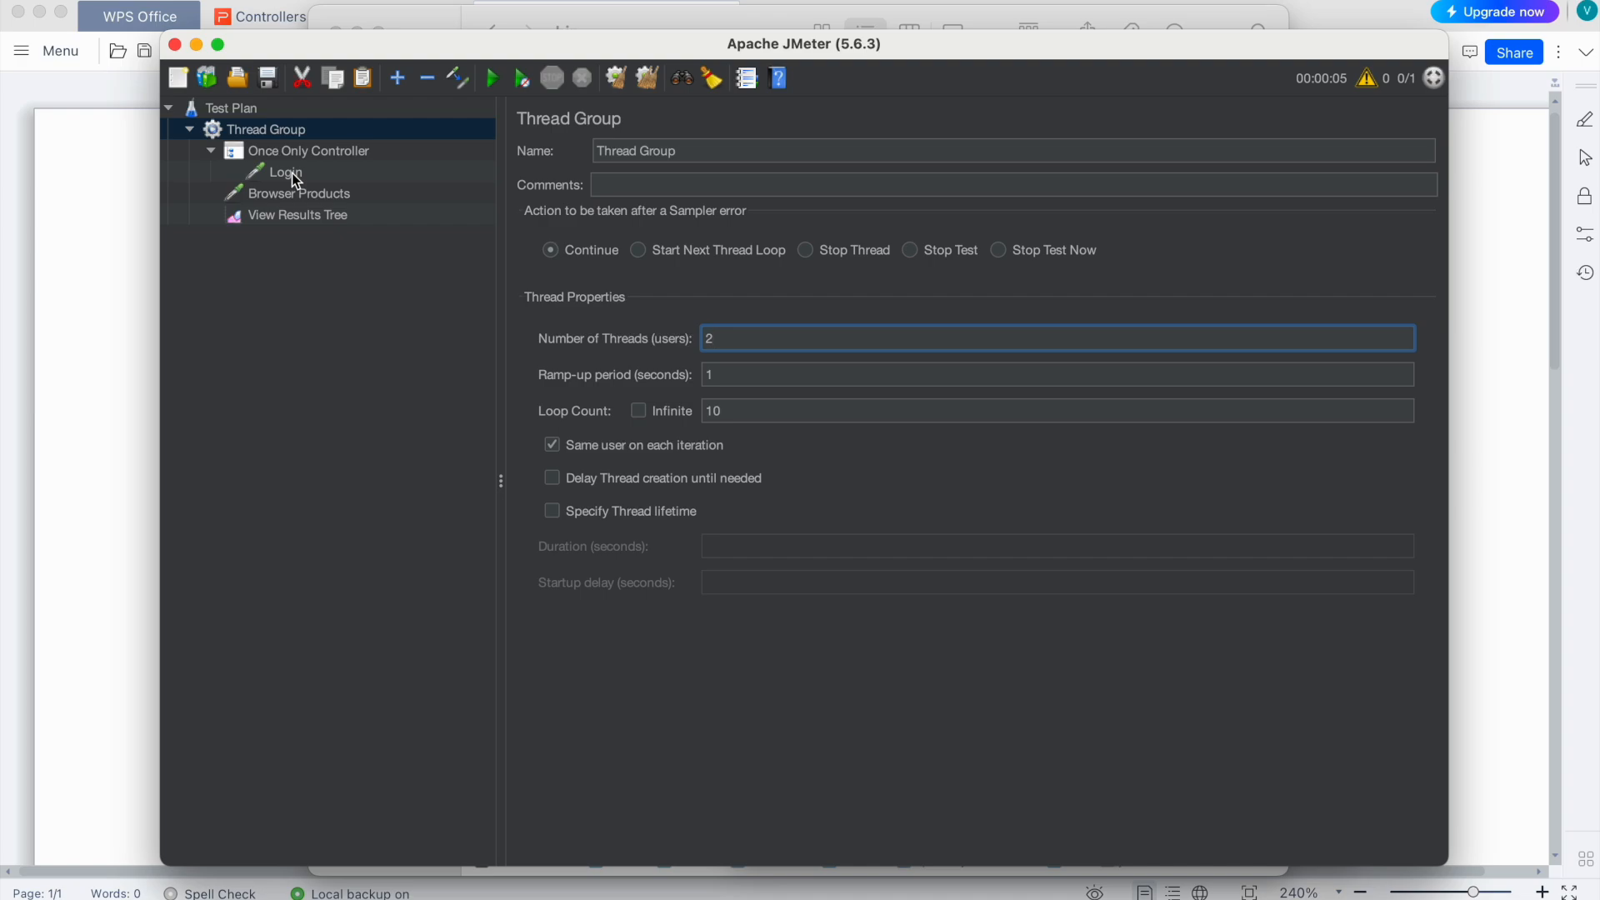
# Step: Clear all previous results in View Results Tree and rerun the test plan
pyautogui.click(300, 215)
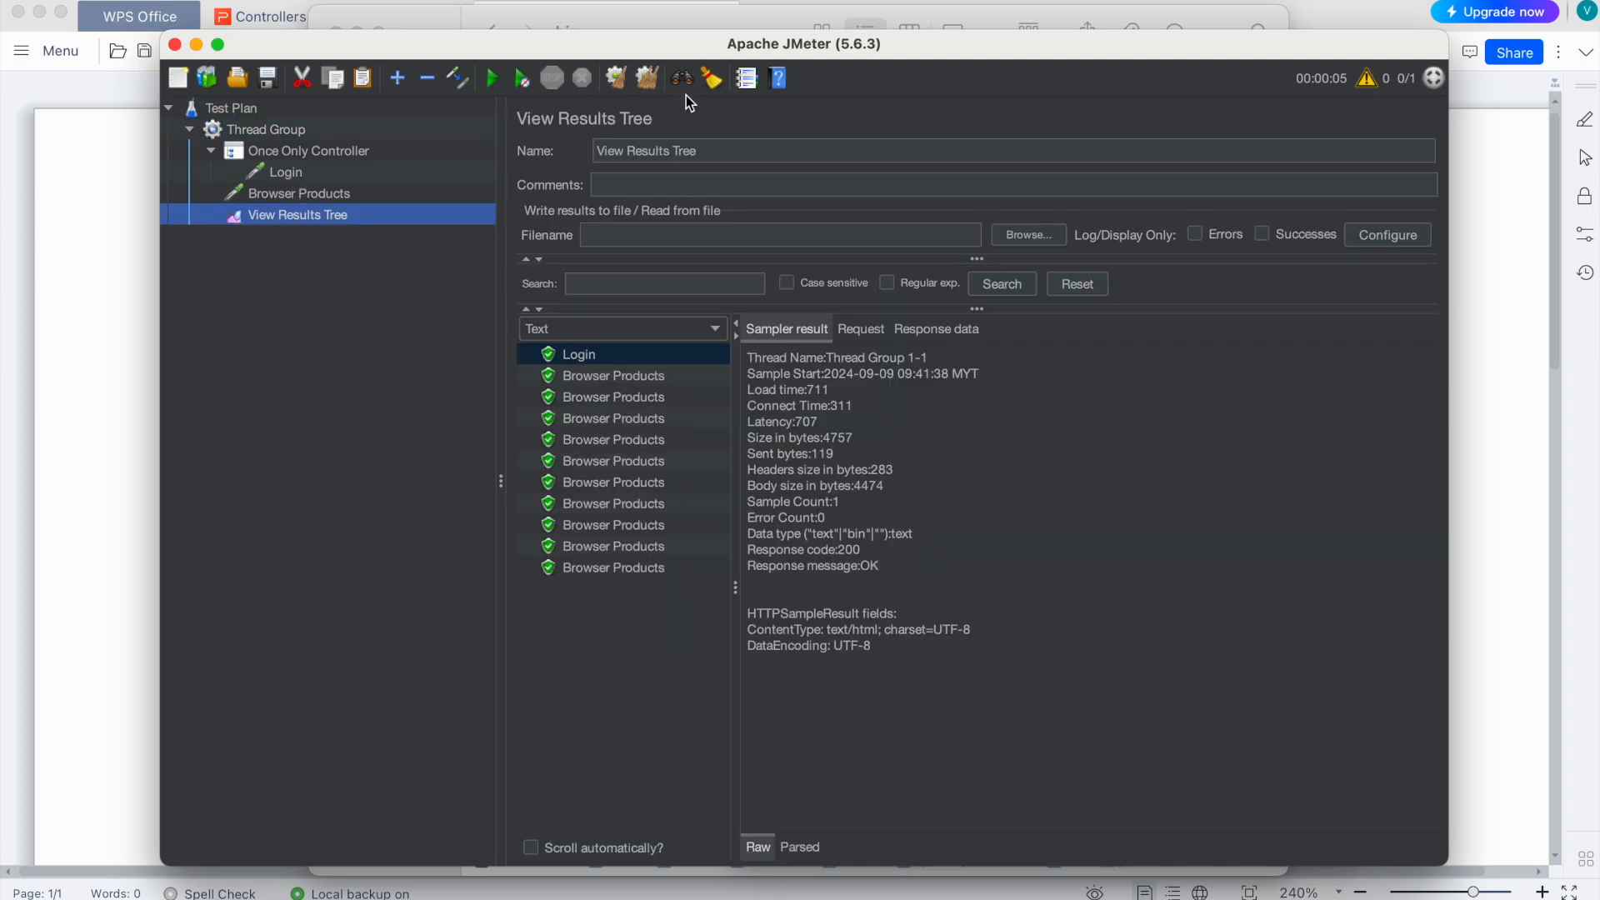
pyautogui.click(647, 78)
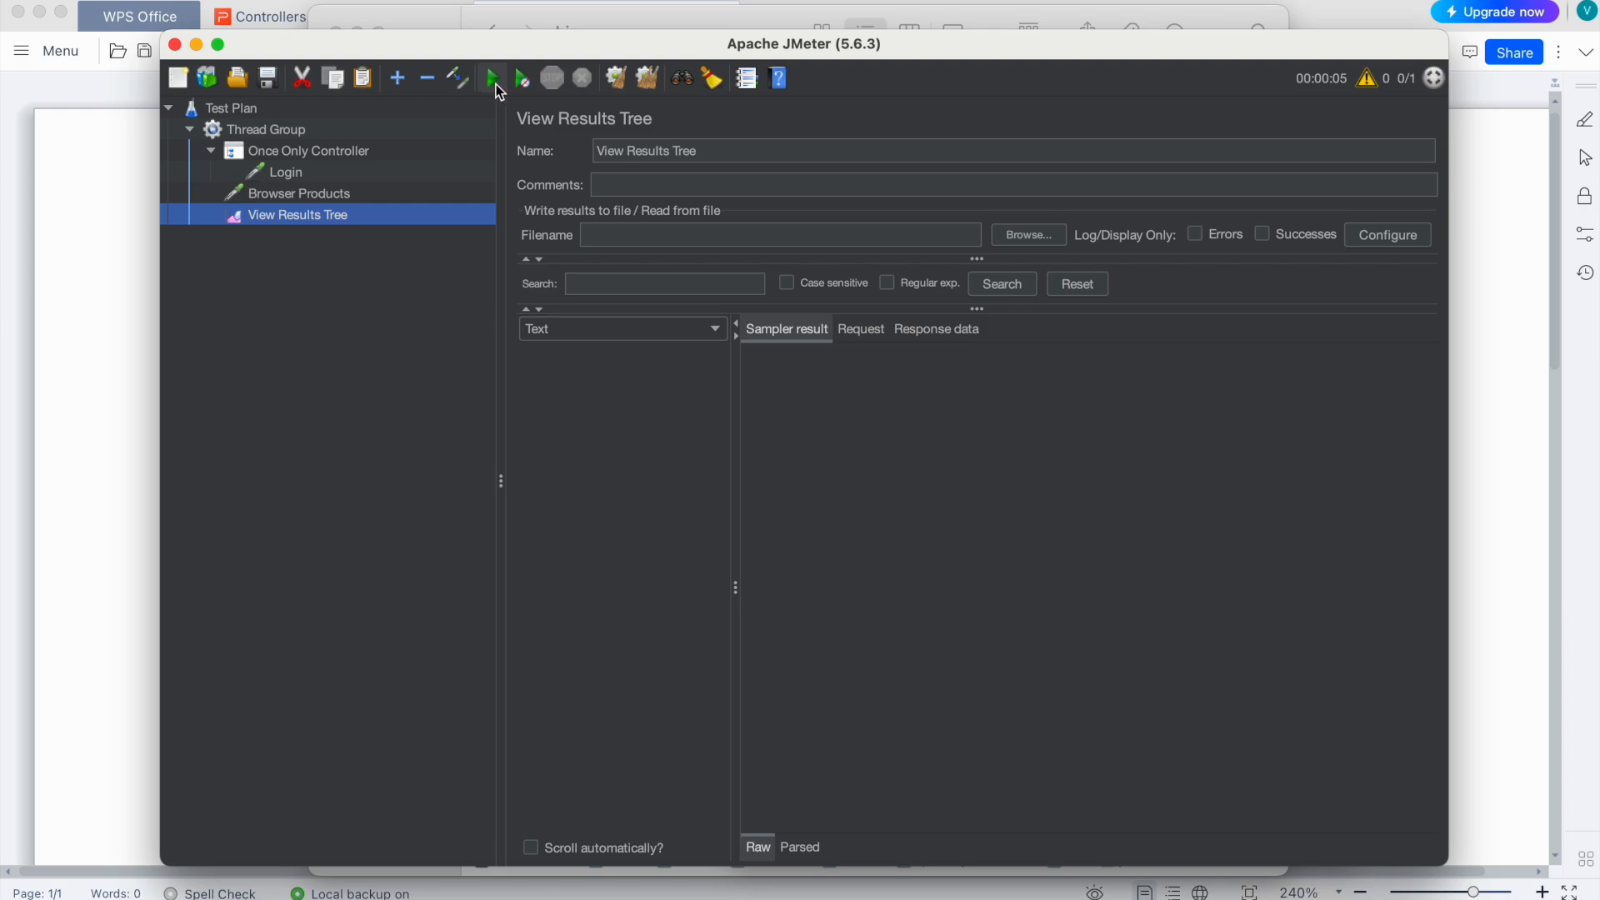
pyautogui.click(495, 80)
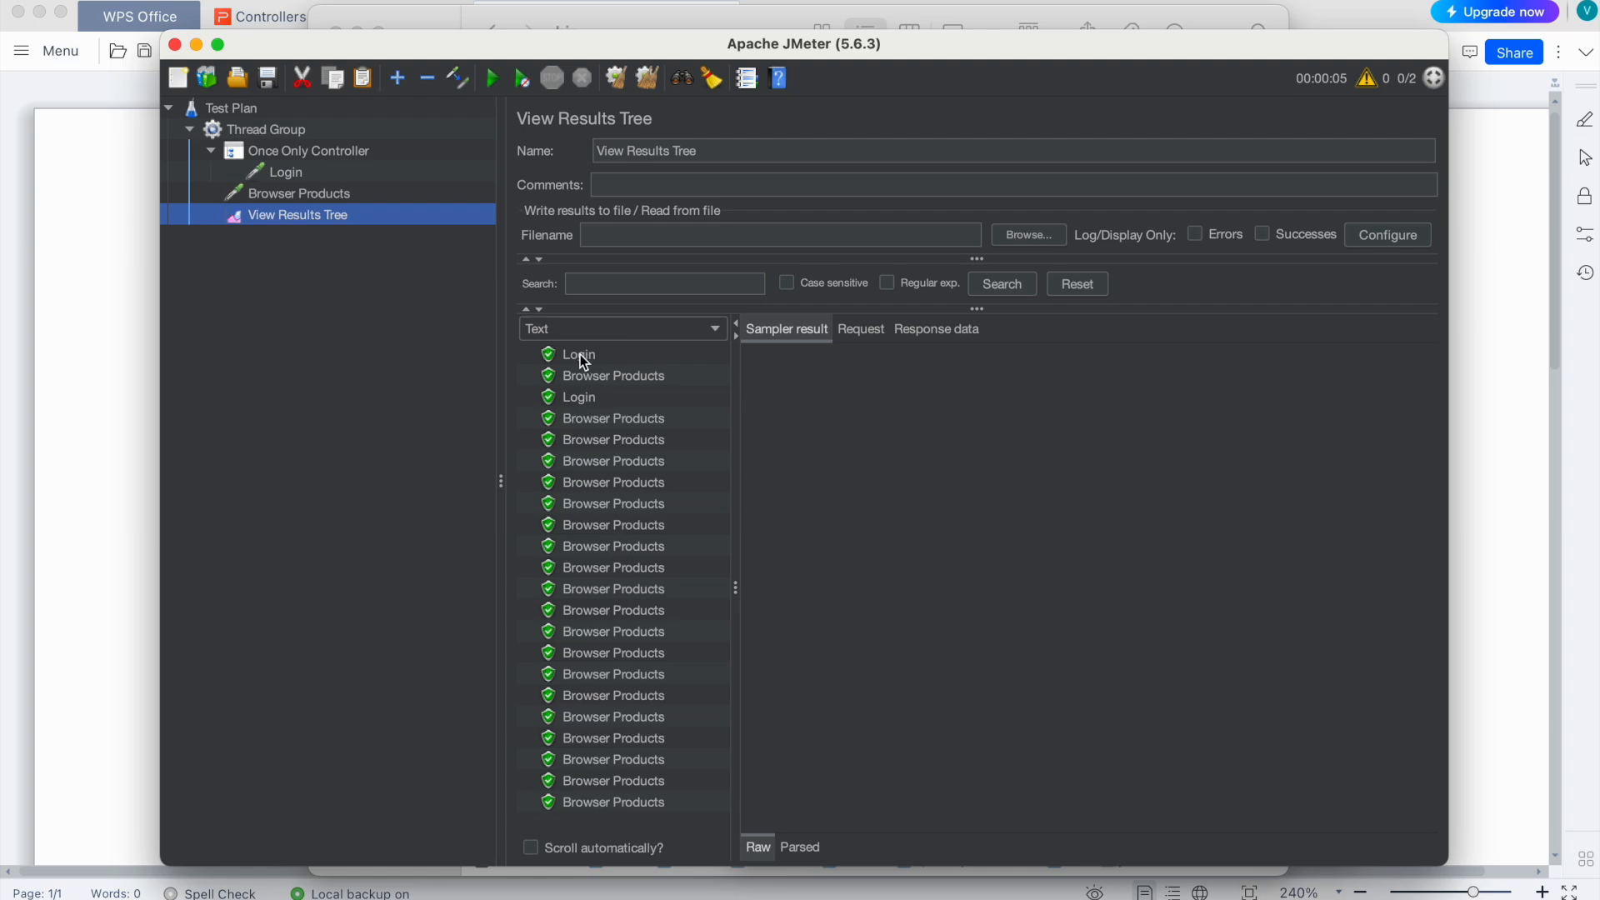
# Step: Confirm 2 threads are set and inspect both users' Login samples in the results
pyautogui.click(316, 132)
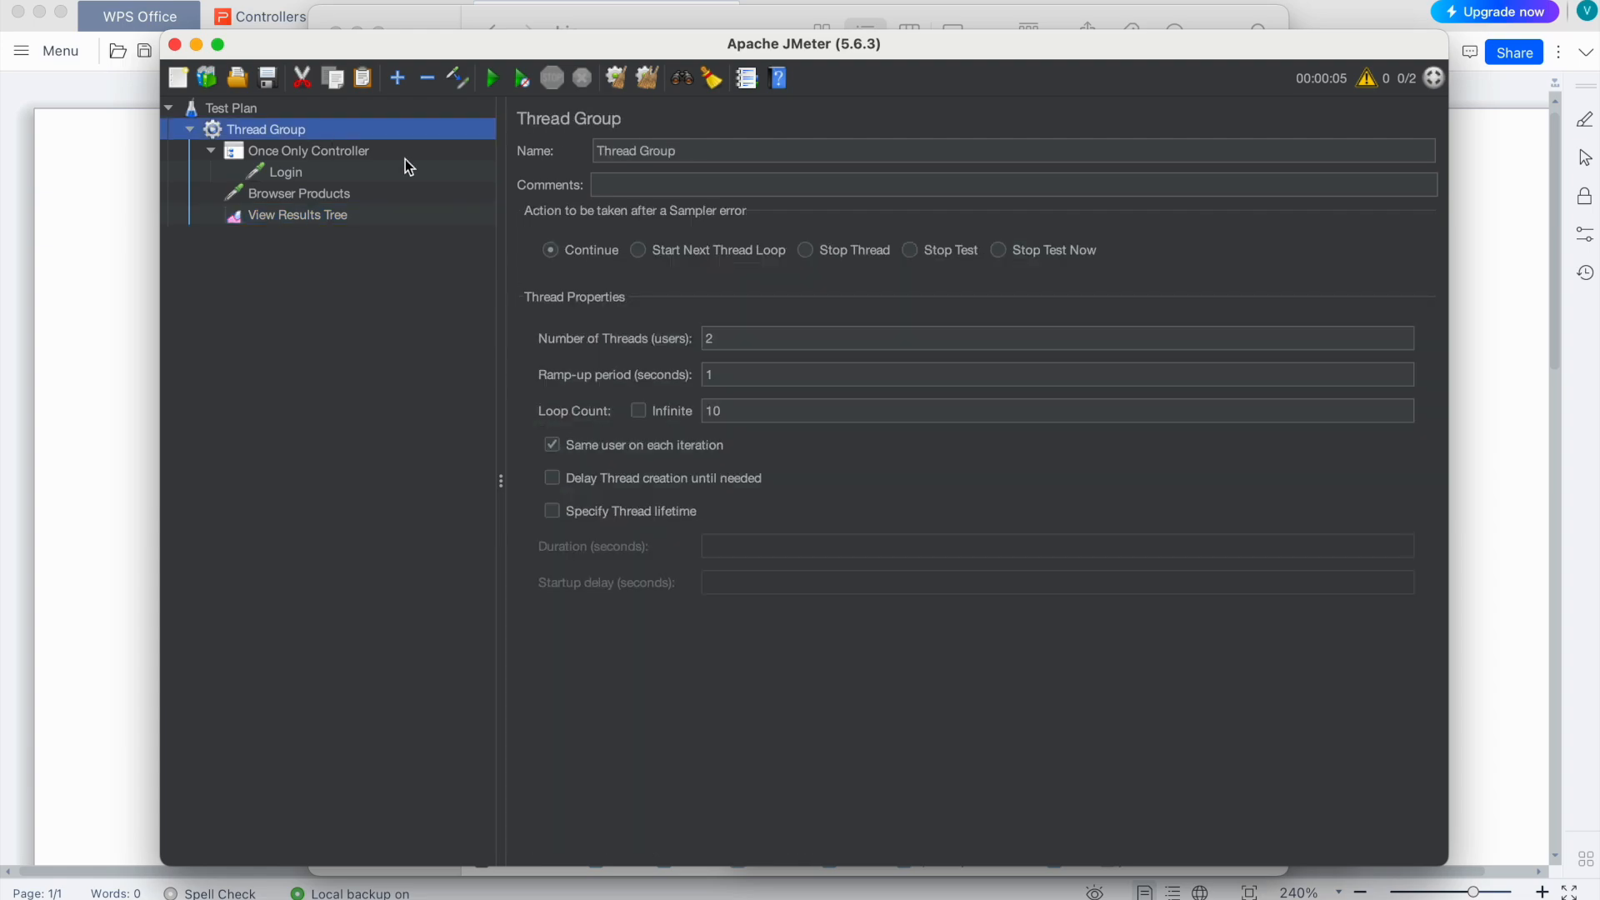
pyautogui.doubleClick(733, 337)
pyautogui.click(322, 218)
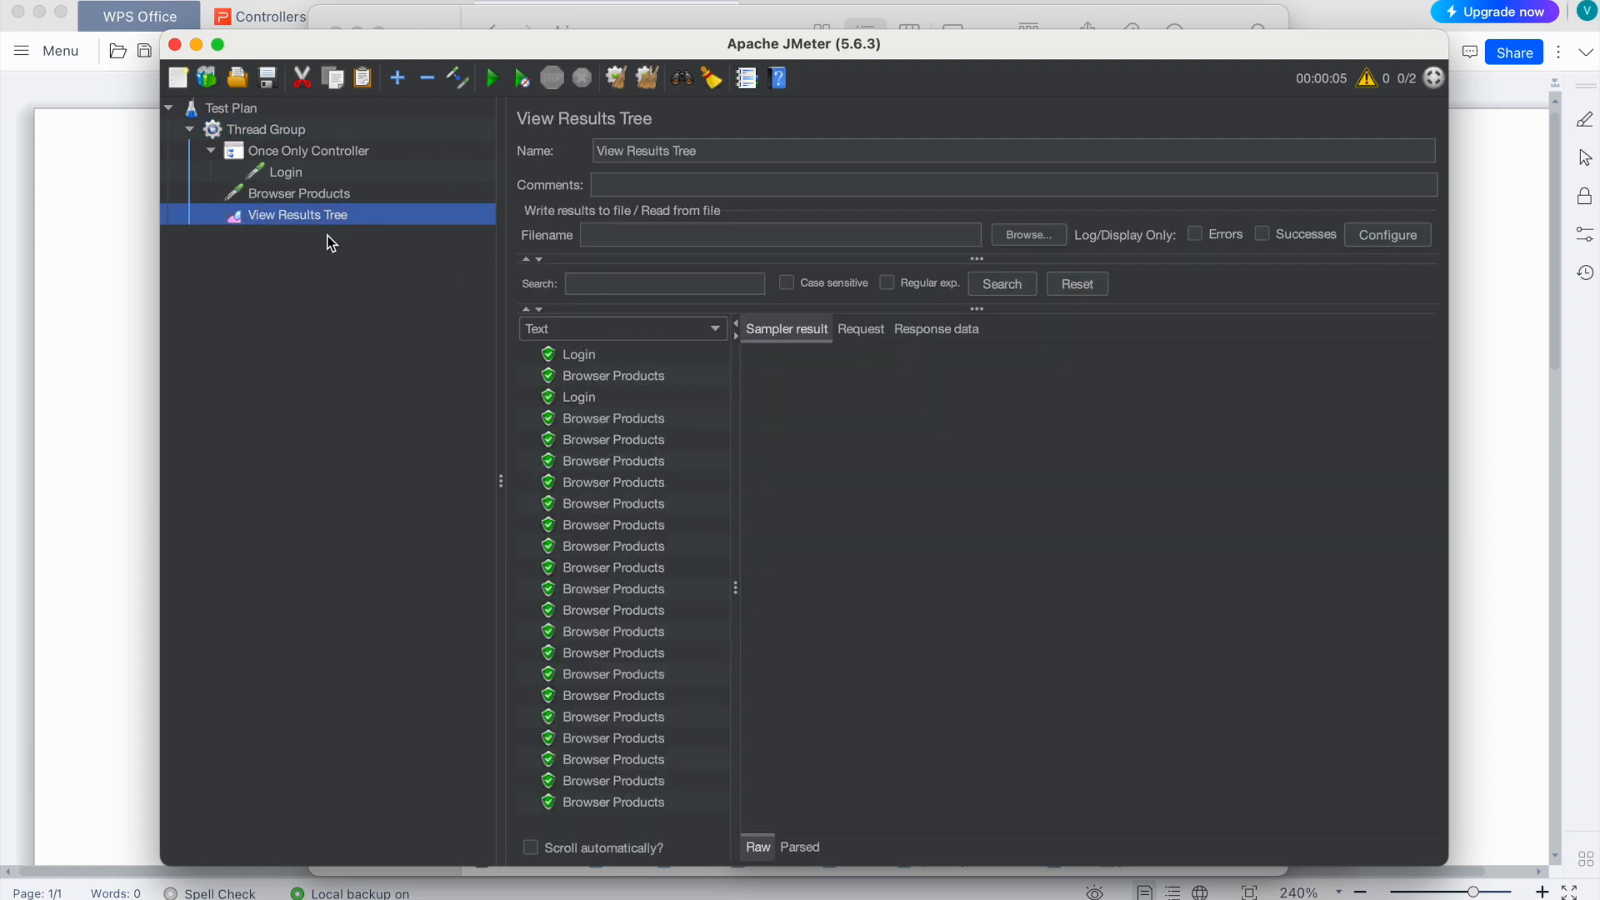
pyautogui.click(575, 359)
pyautogui.click(586, 401)
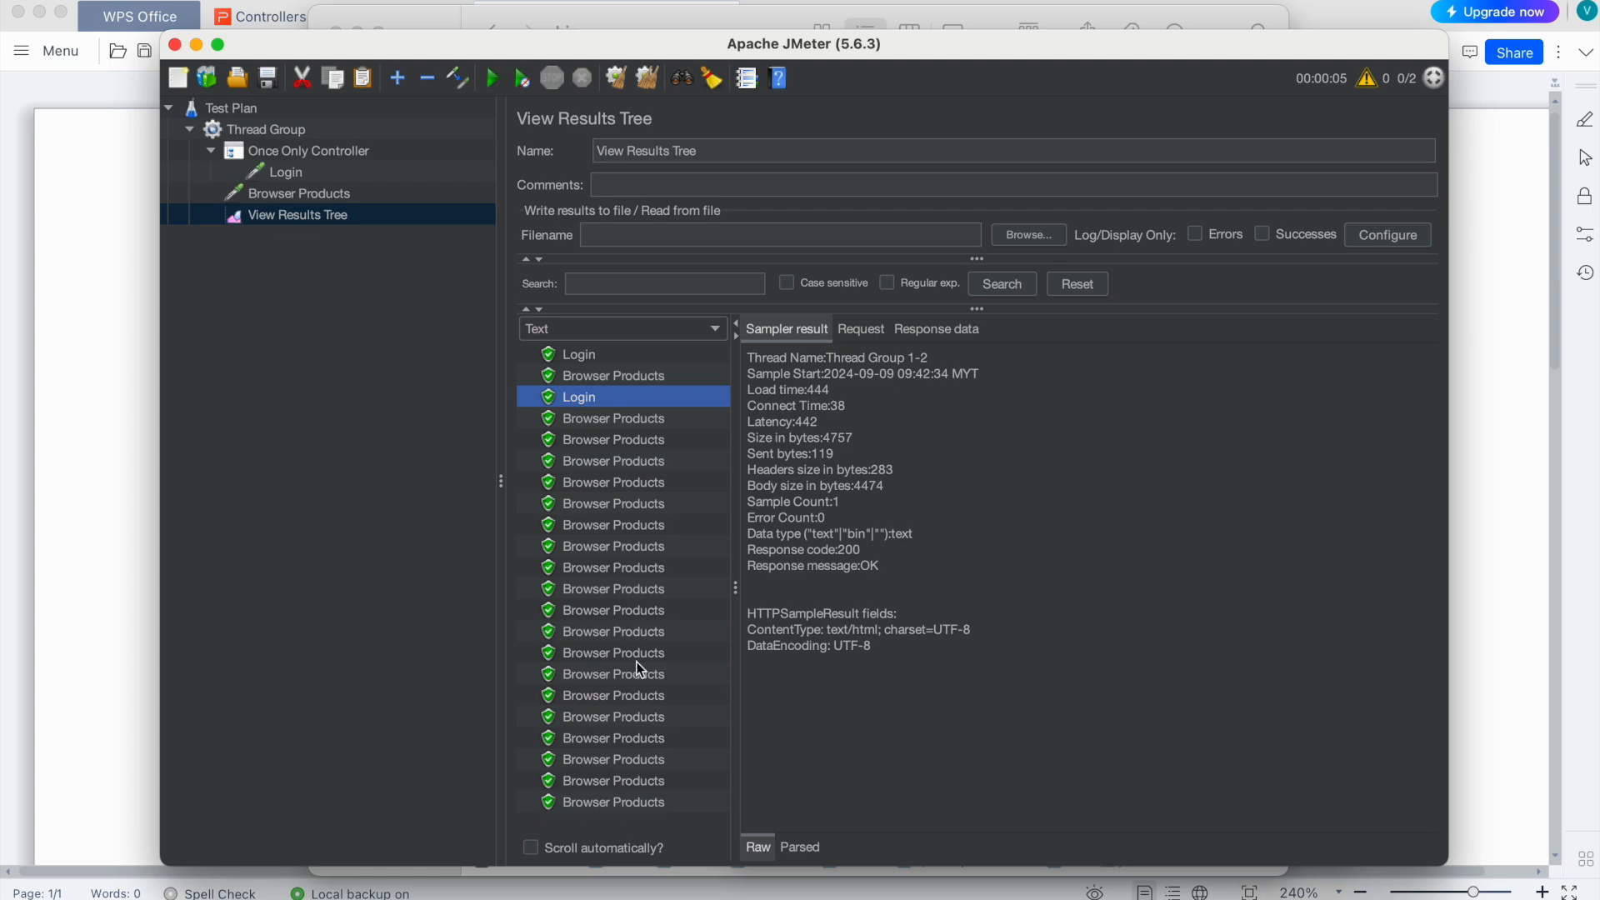
pyautogui.click(282, 130)
pyautogui.click(724, 409)
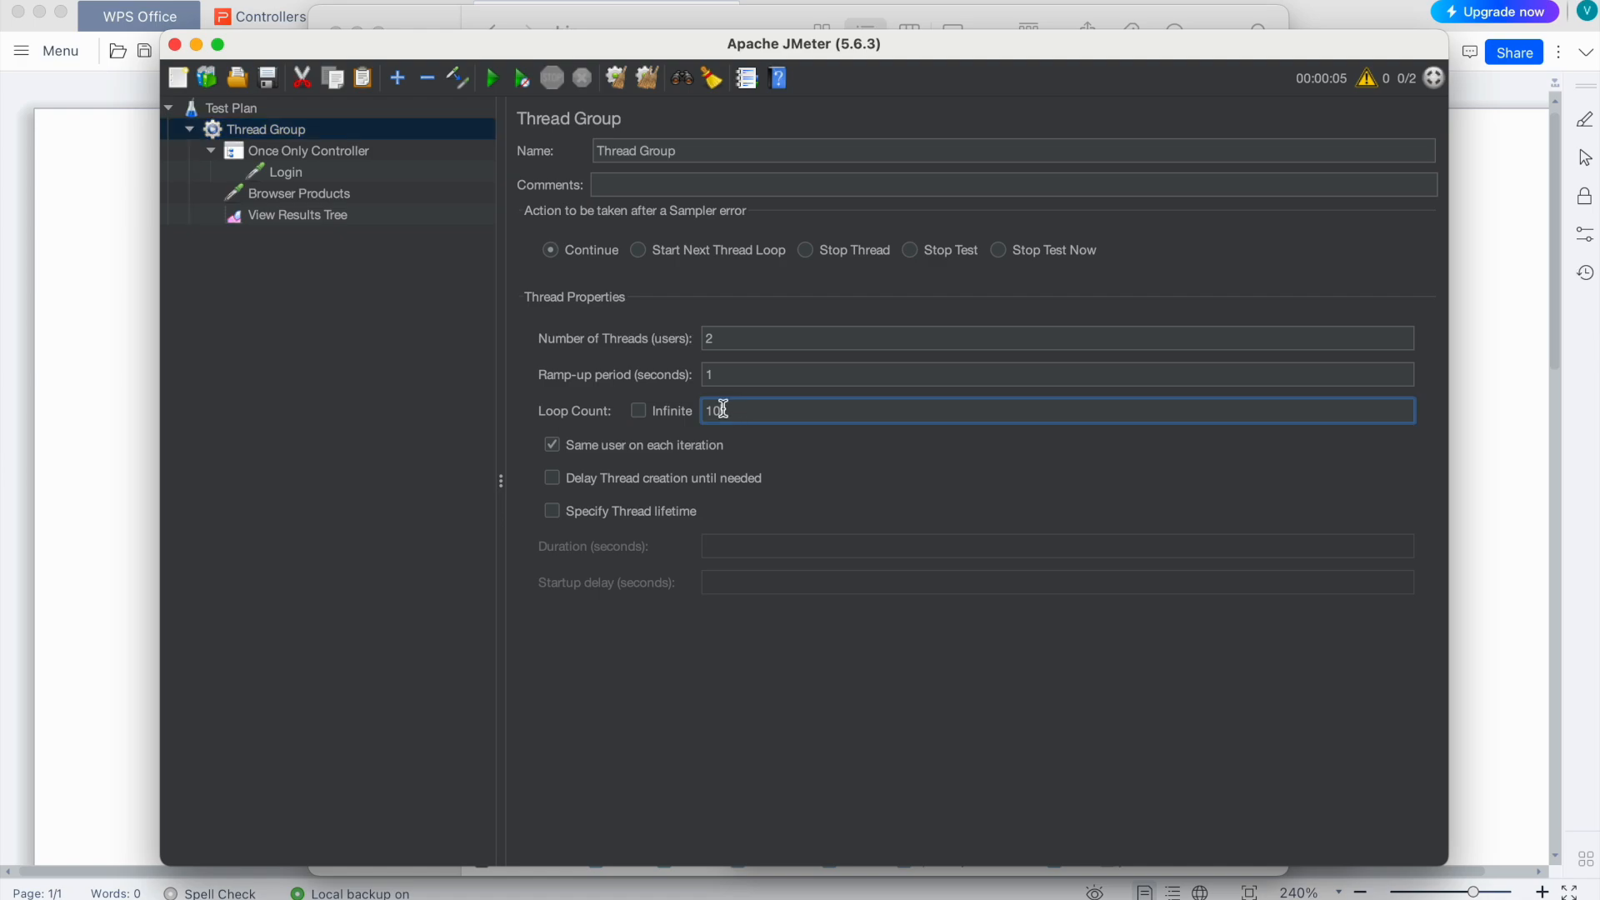
pyautogui.click(701, 339)
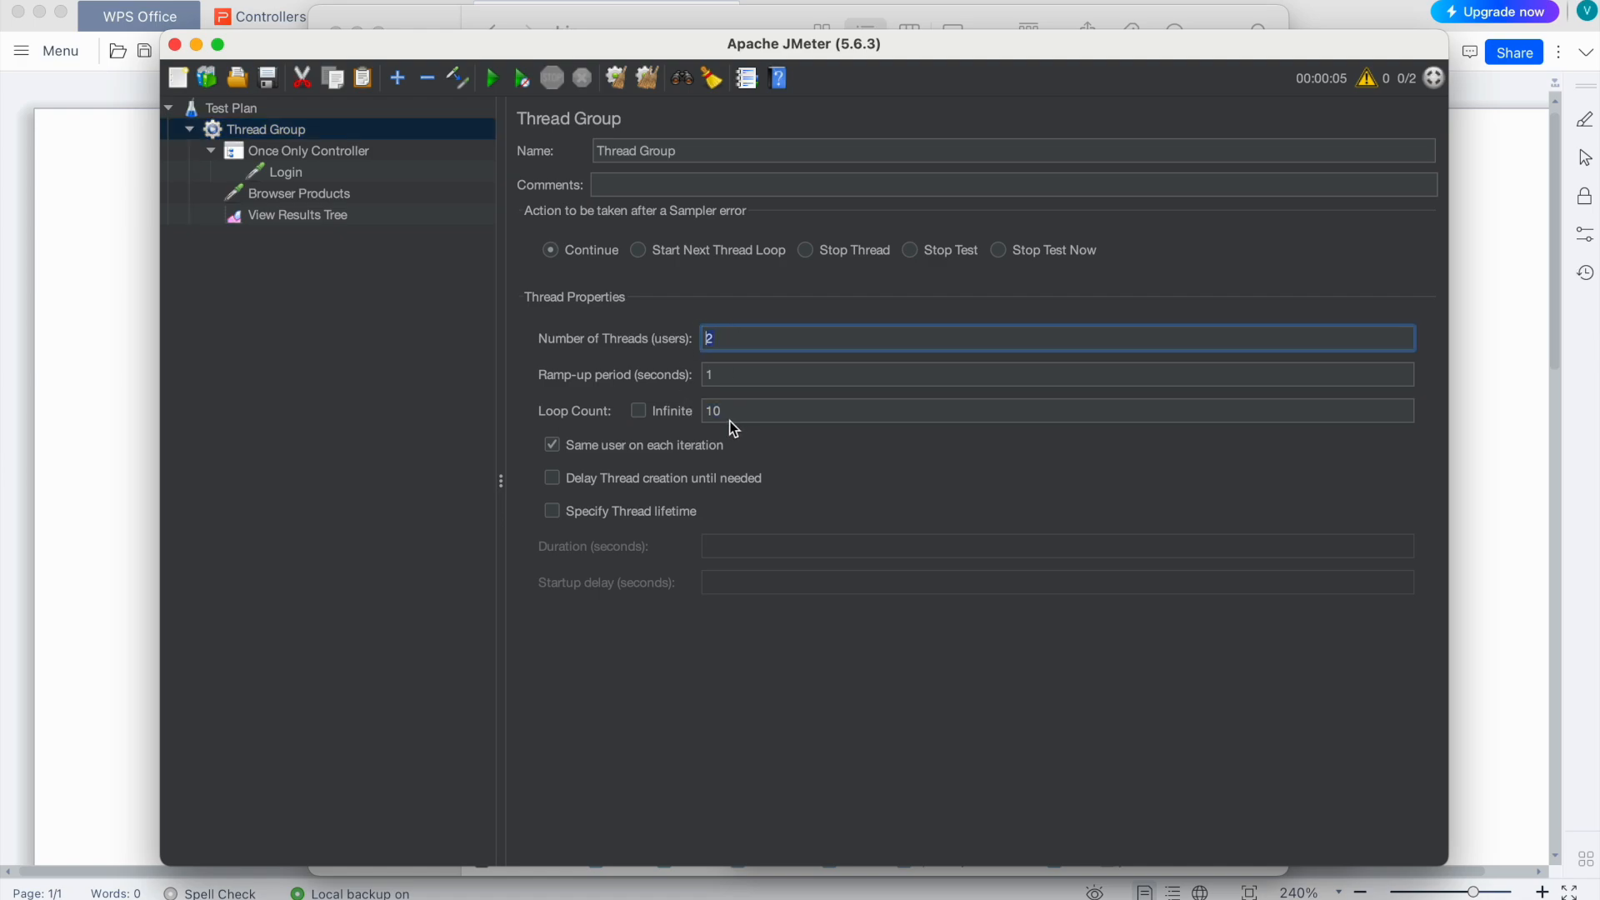
pyautogui.click(344, 213)
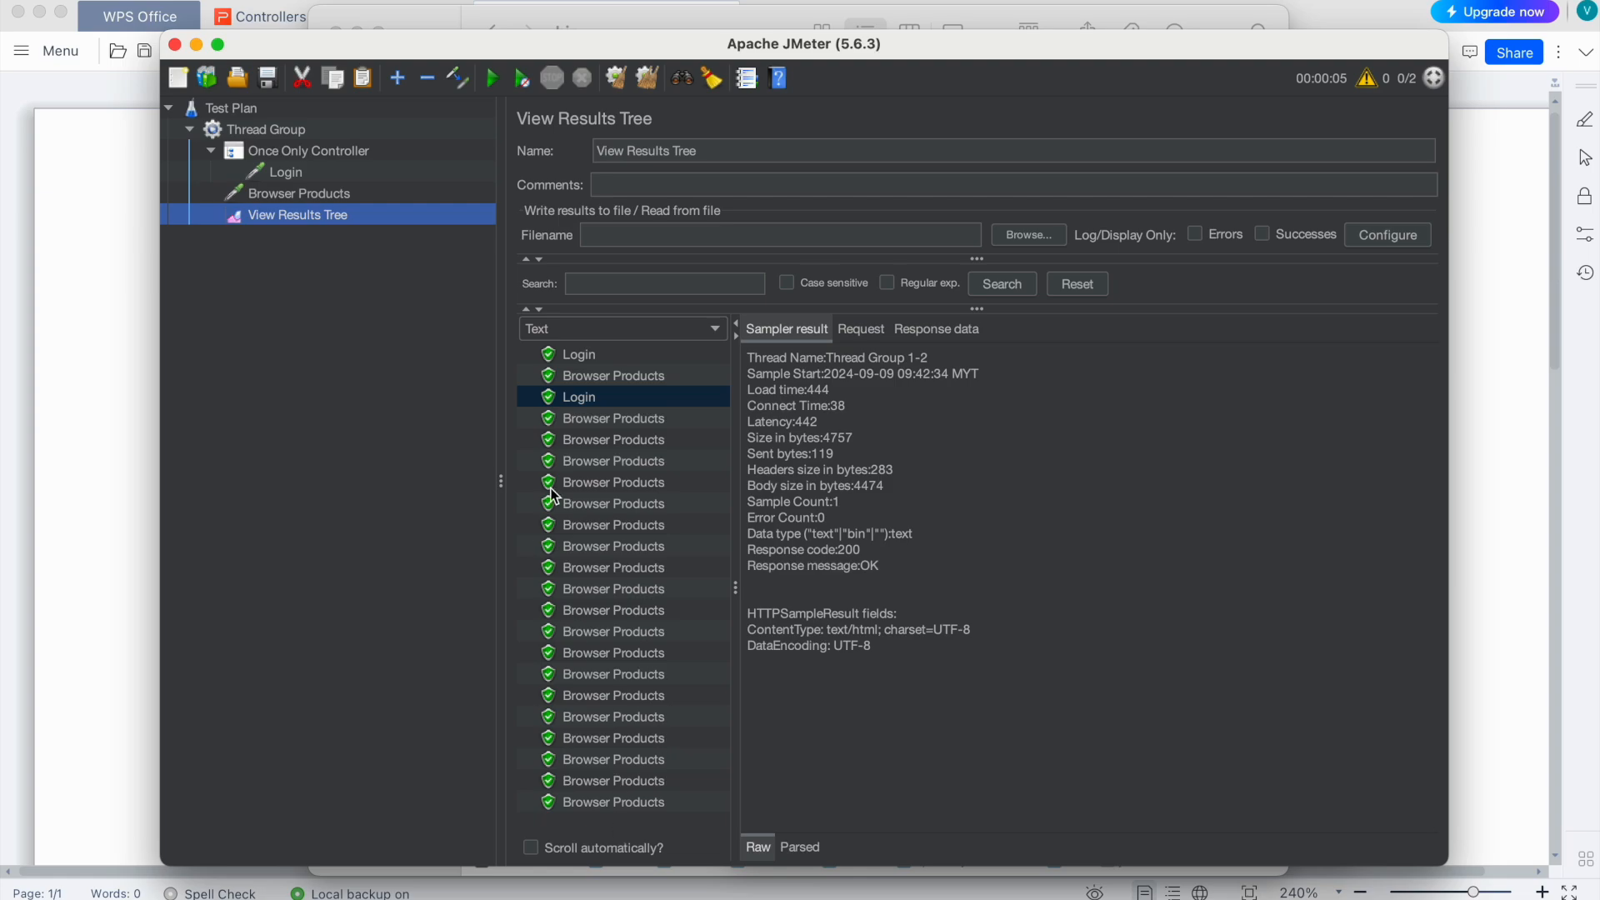
pyautogui.click(312, 129)
pyautogui.doubleClick(708, 340)
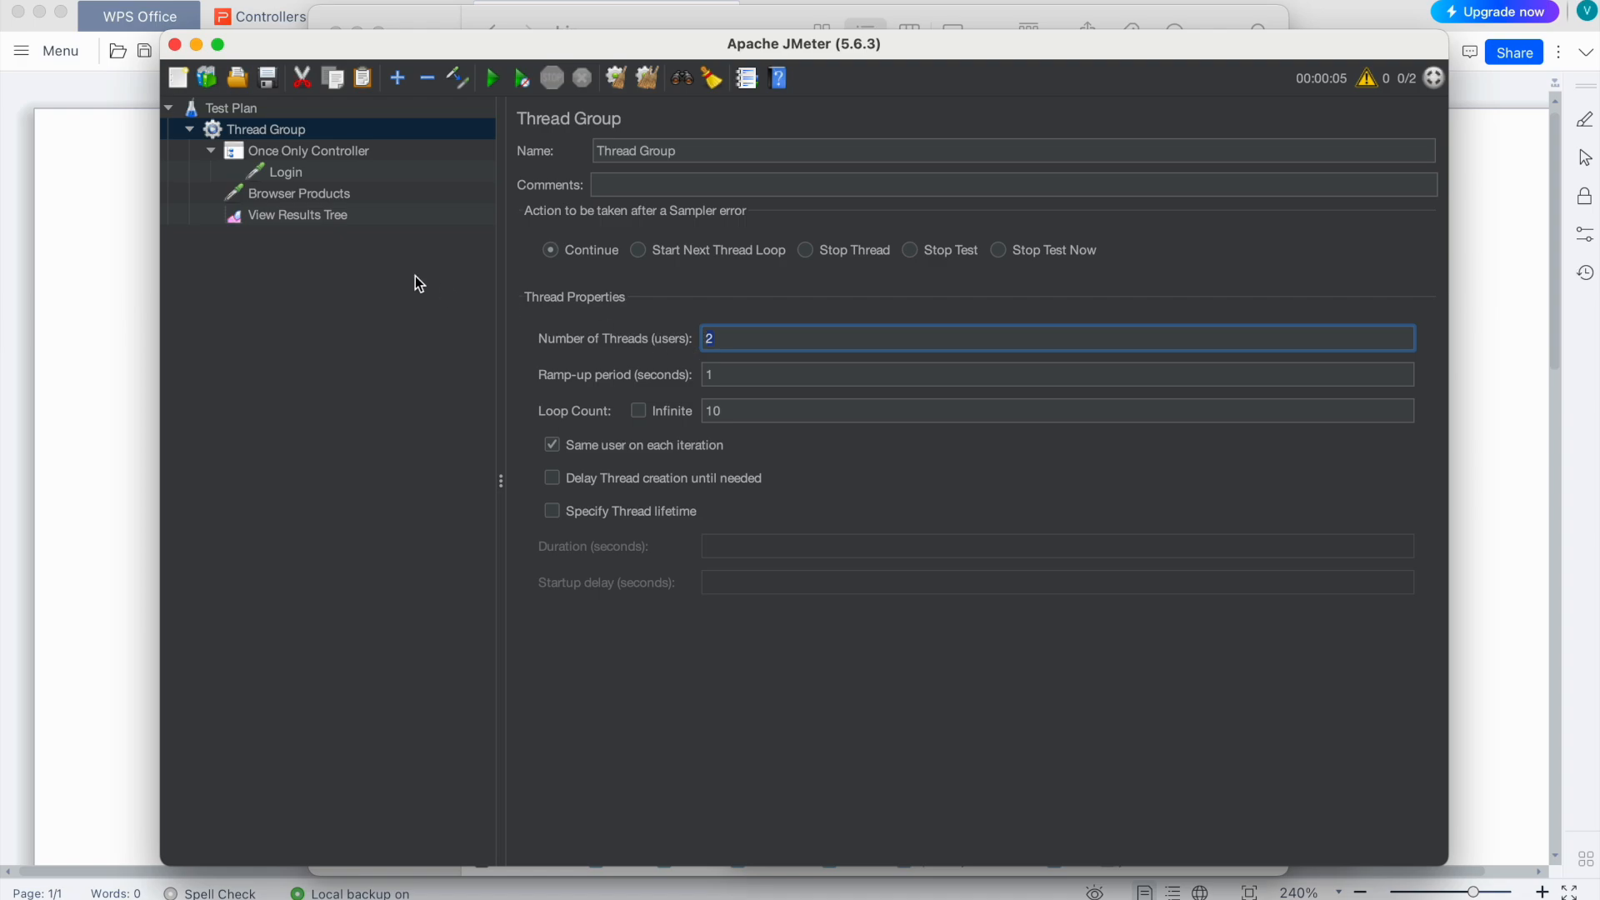
pyautogui.click(313, 214)
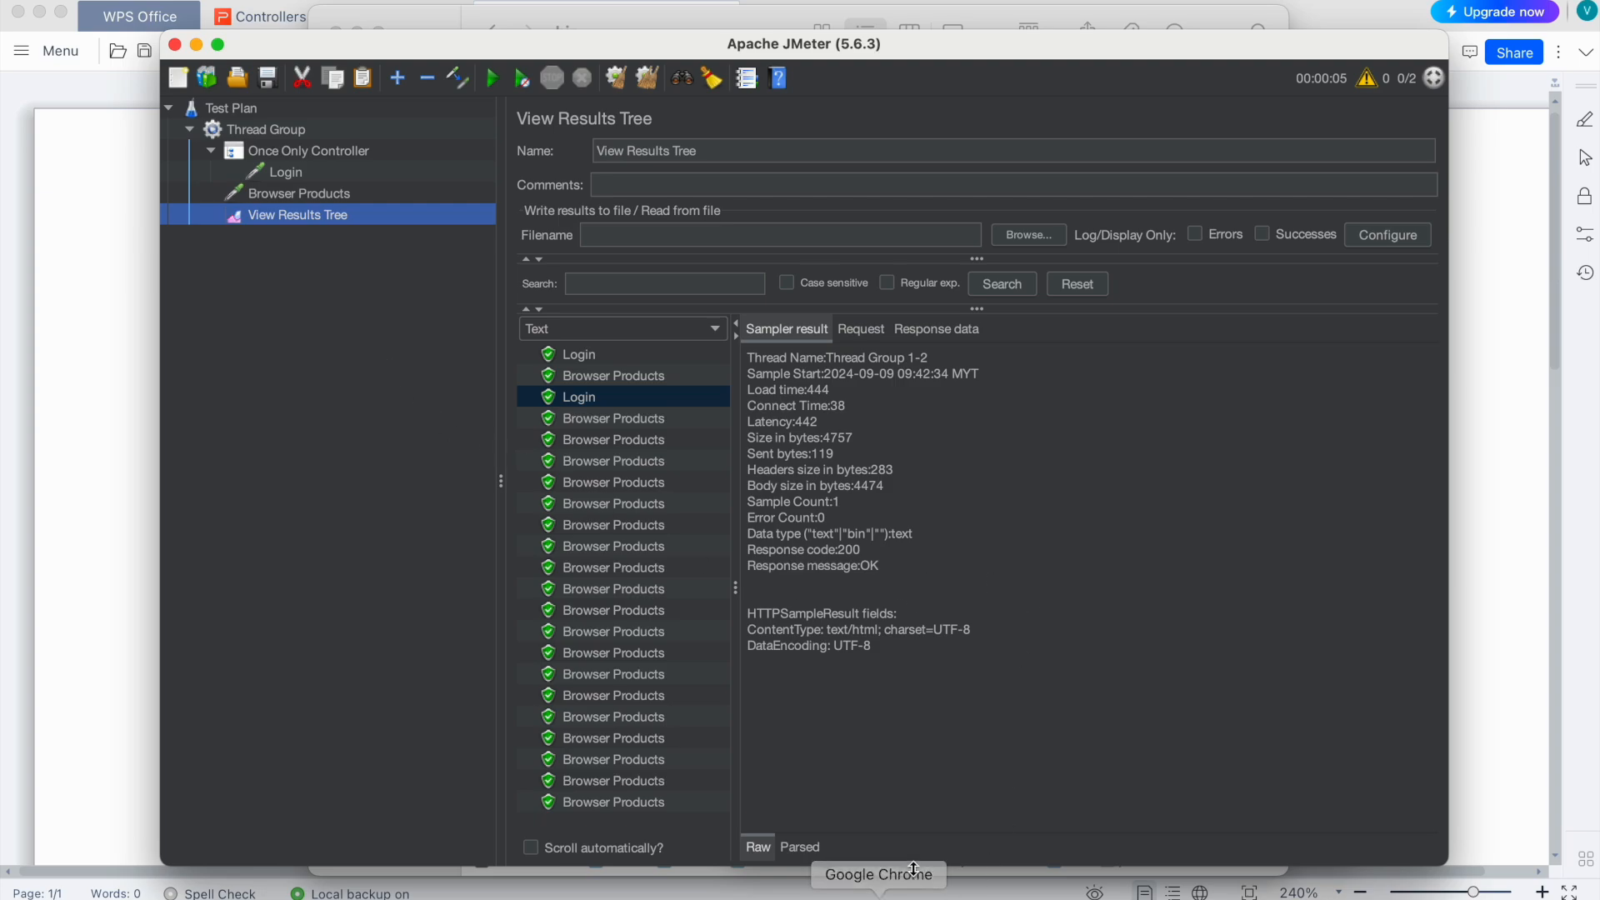
# Step: Sign in to JPetStore in Chrome with the test account's username and password
pyautogui.click(974, 877)
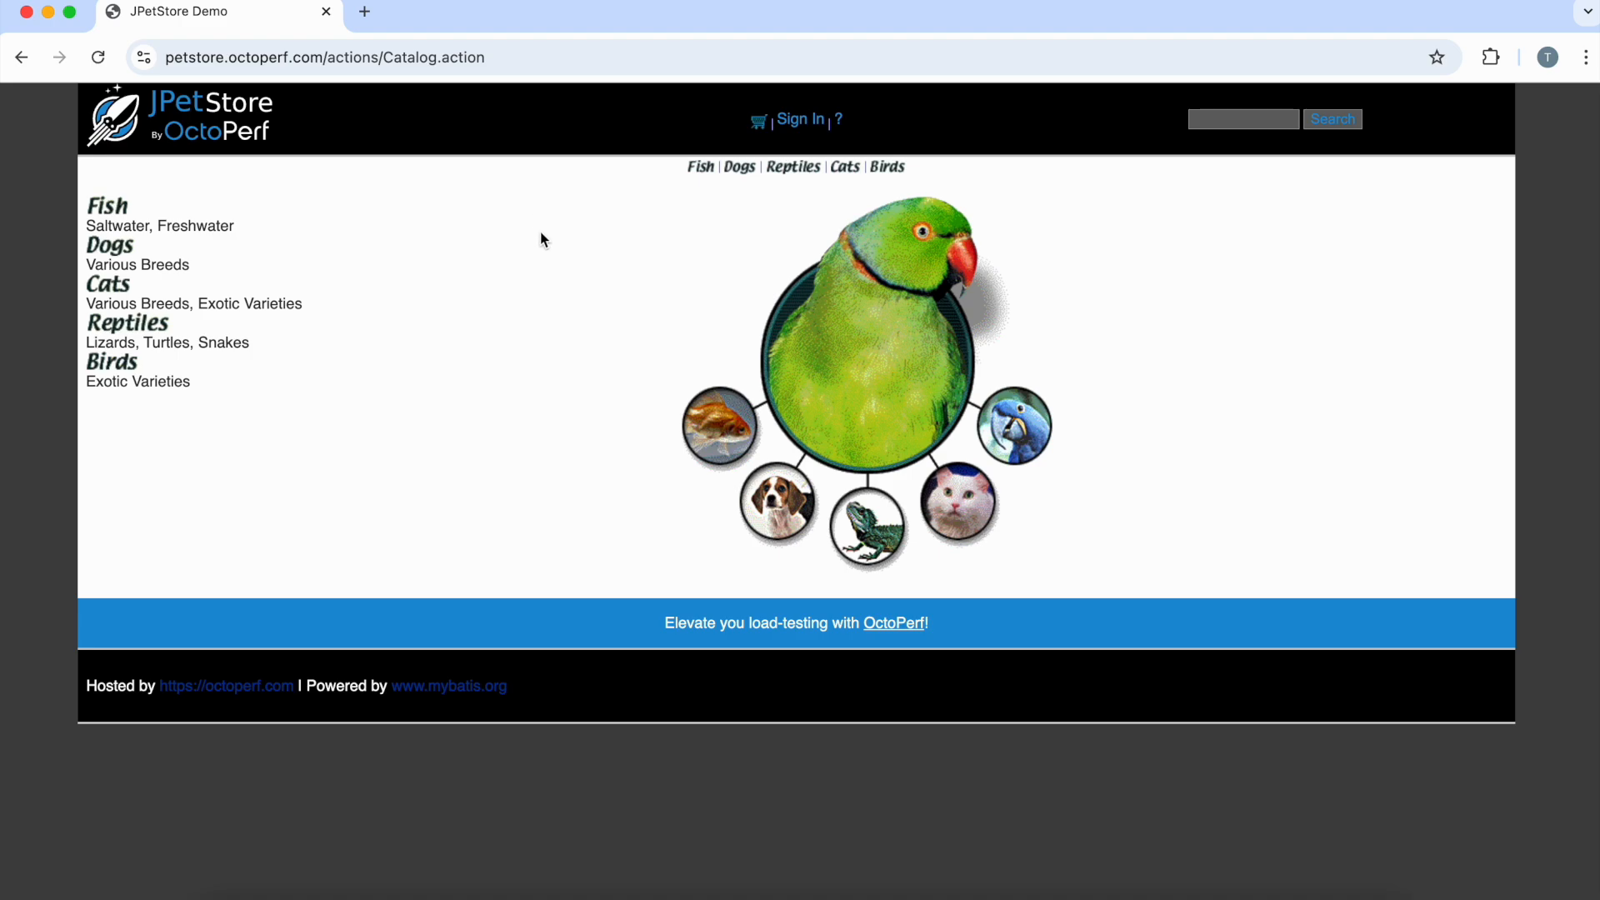
pyautogui.click(813, 123)
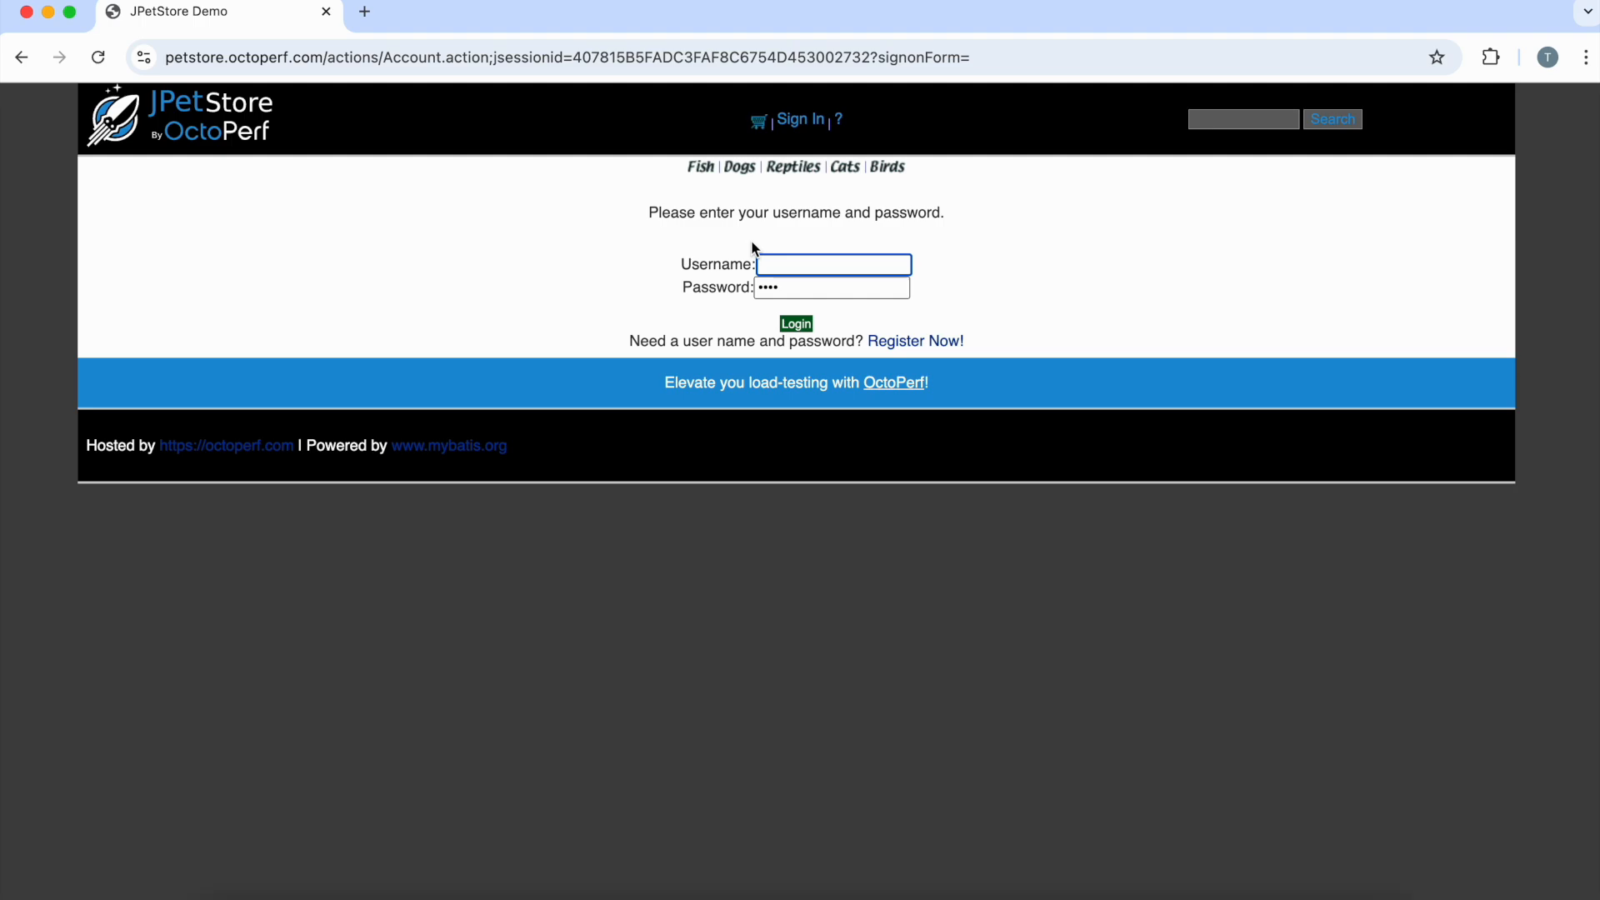
pyautogui.click(775, 265)
pyautogui.write('test2')
pyautogui.press('Tab')
pyautogui.write('test2')
pyautogui.click(800, 331)
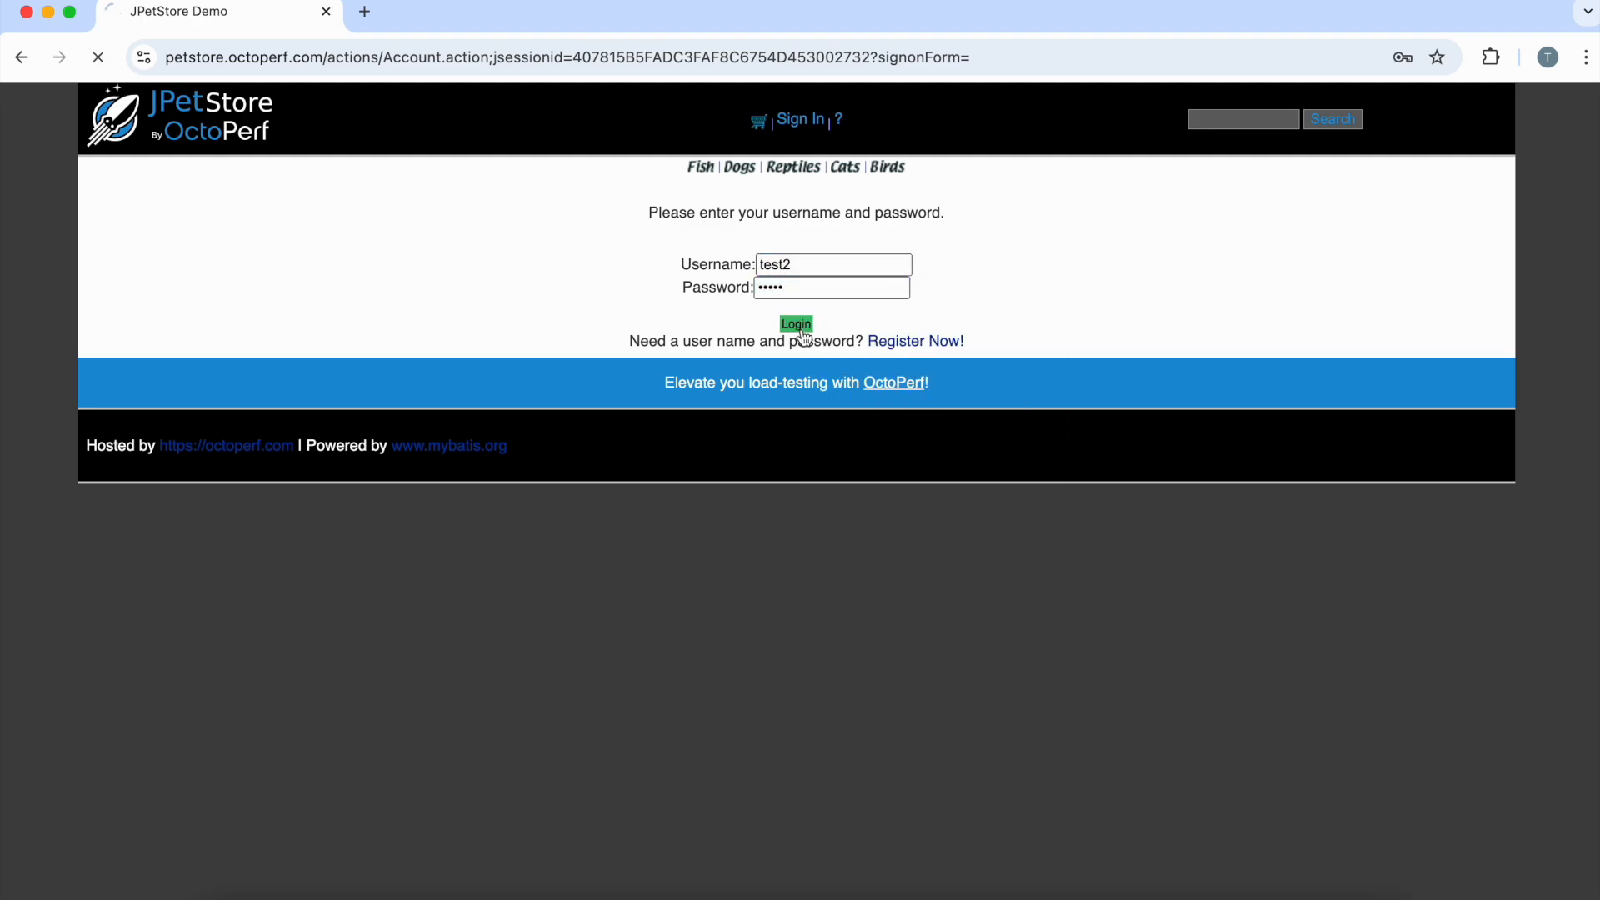
pyautogui.click(984, 357)
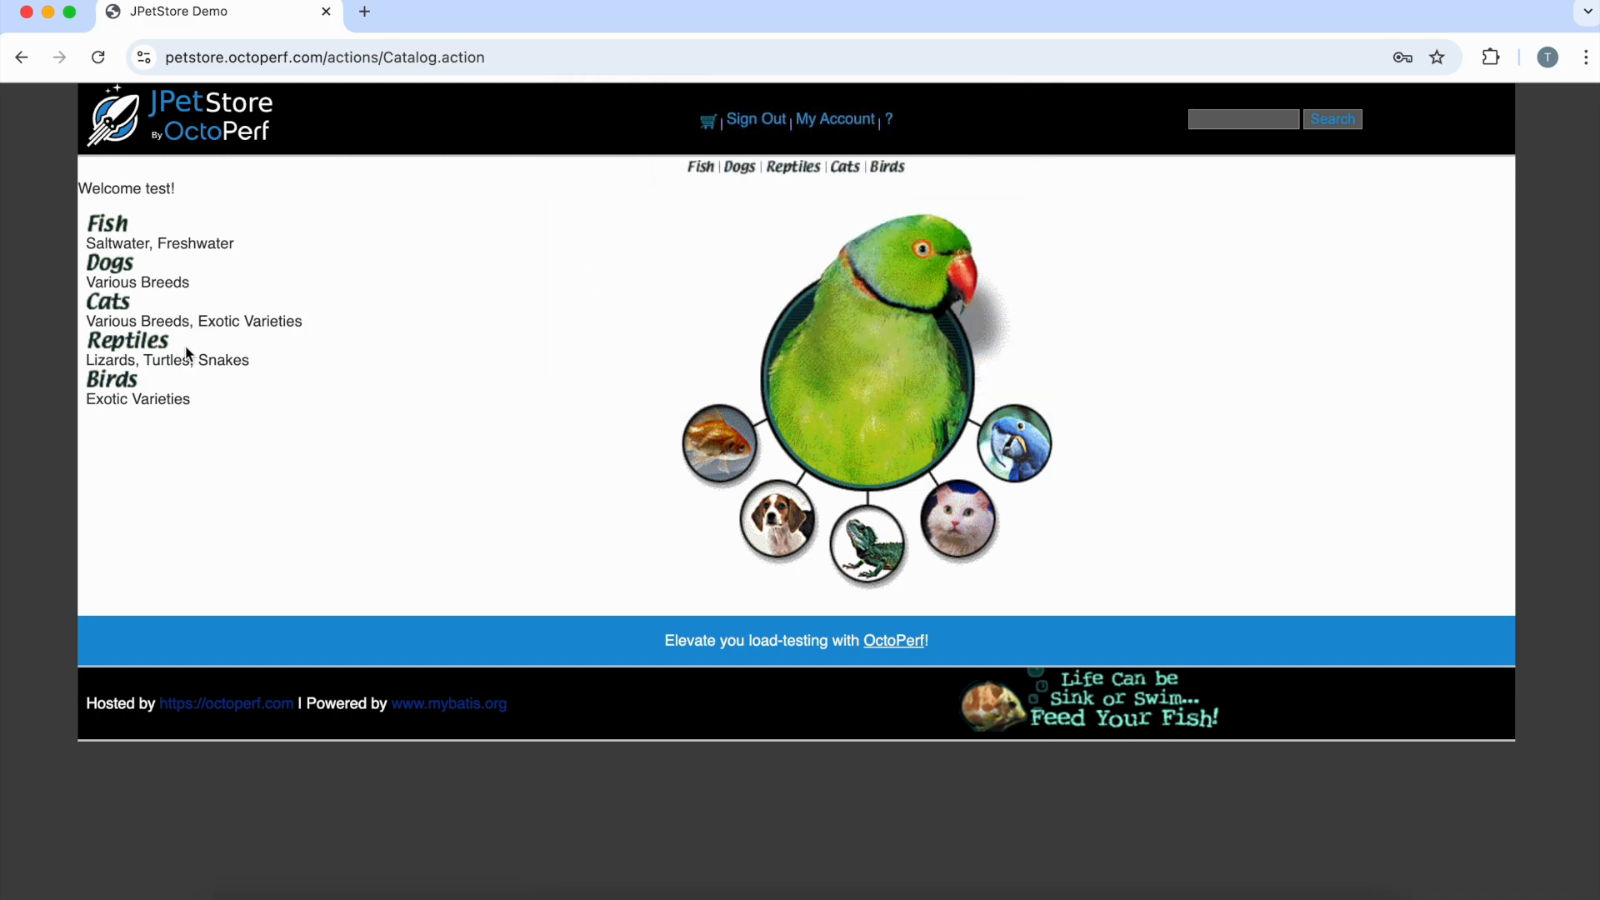
# Step: Browse the Fish, Dogs, Reptiles, Cats, Birds and again Fish categories
pyautogui.click(698, 171)
pyautogui.click(738, 169)
pyautogui.click(796, 171)
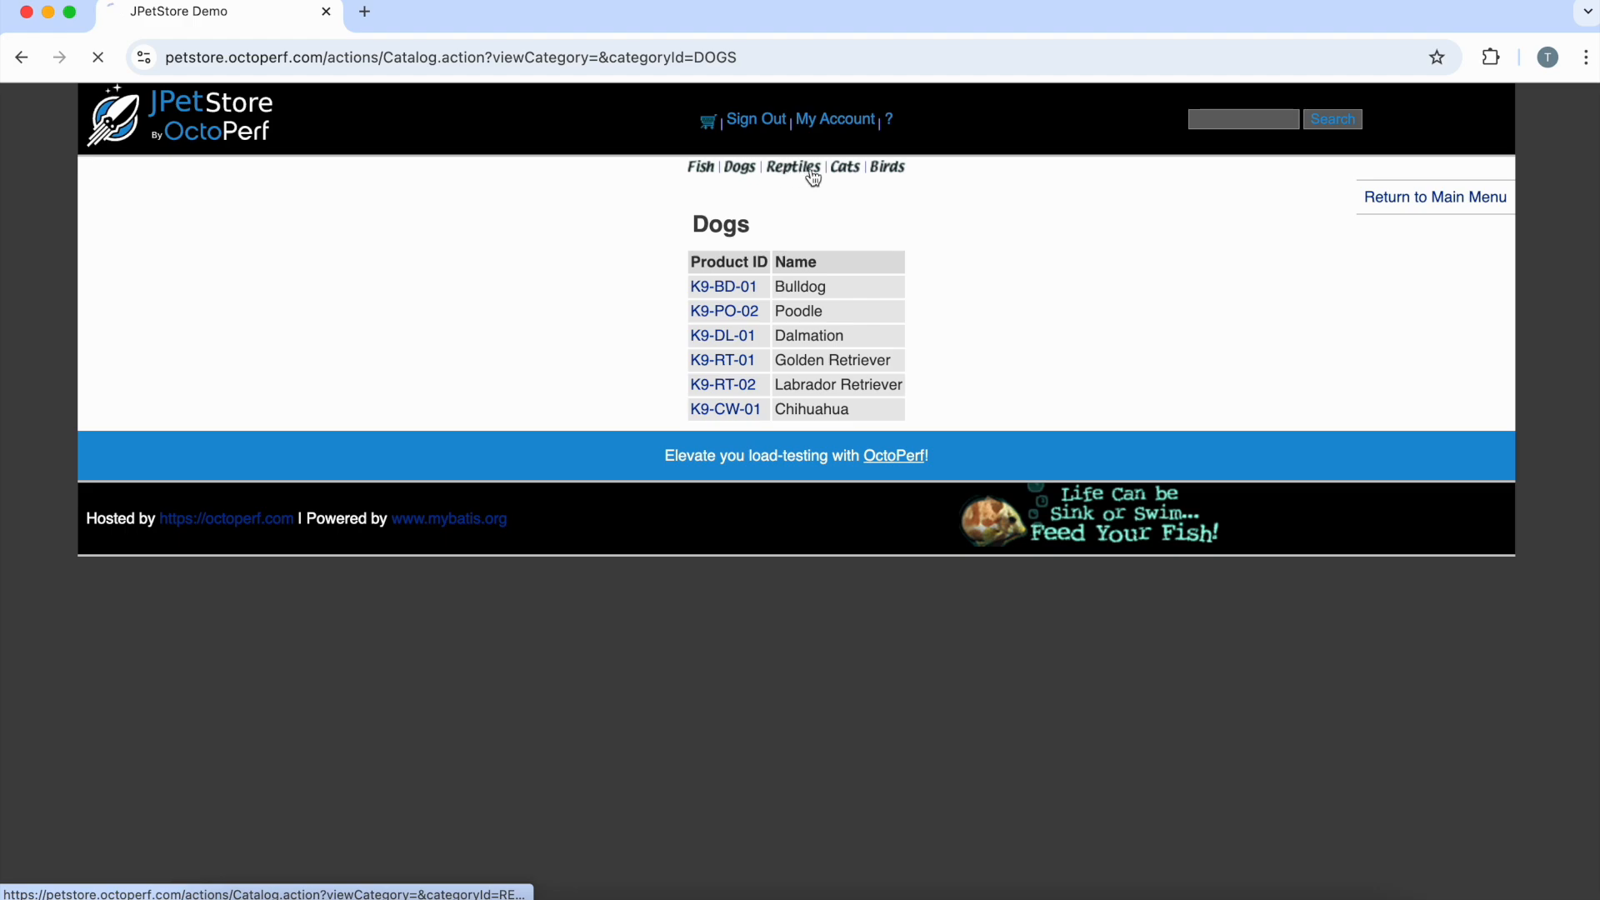
pyautogui.click(843, 174)
pyautogui.click(885, 173)
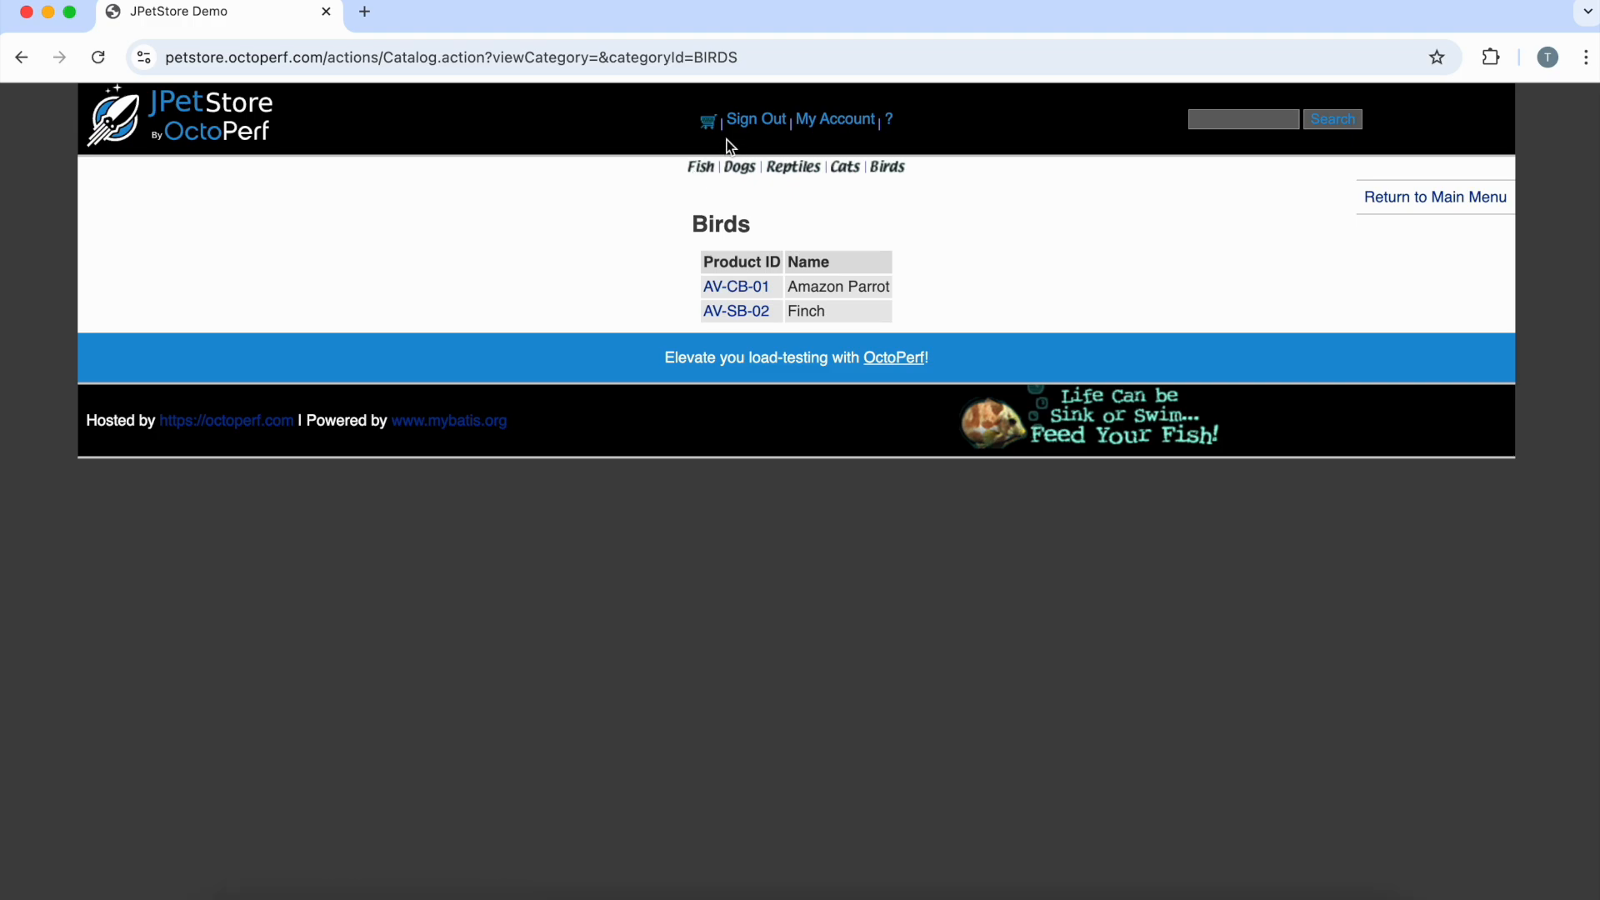
pyautogui.click(700, 169)
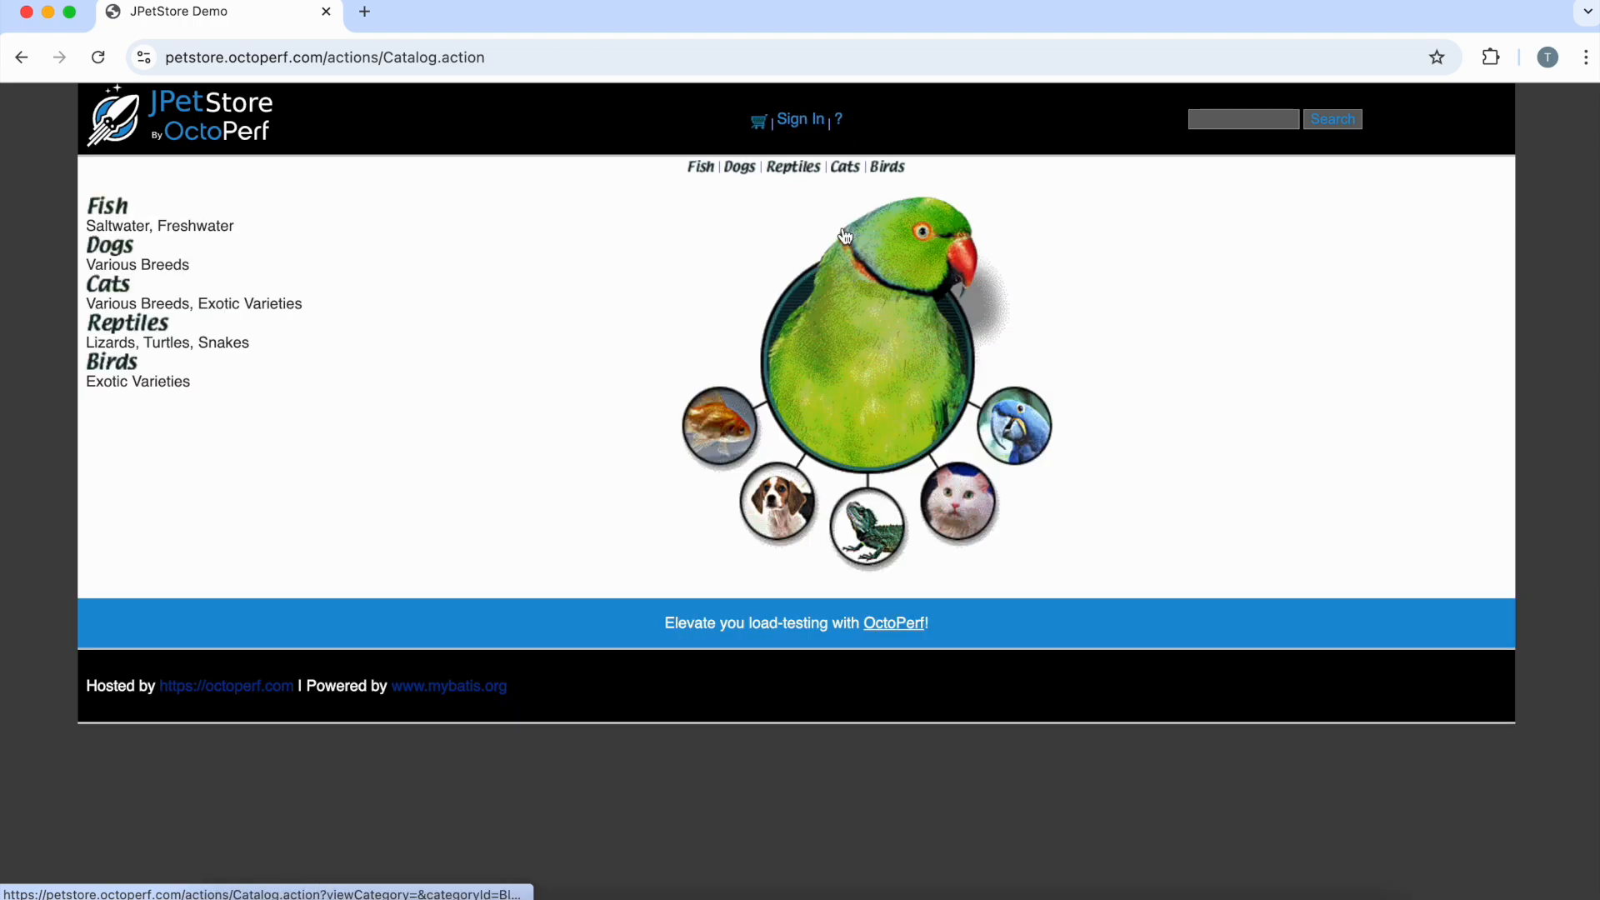
# Step: Rename the BlazeMeter recording from RC to LOGIN AND BROWSE and start recording
pyautogui.click(1491, 57)
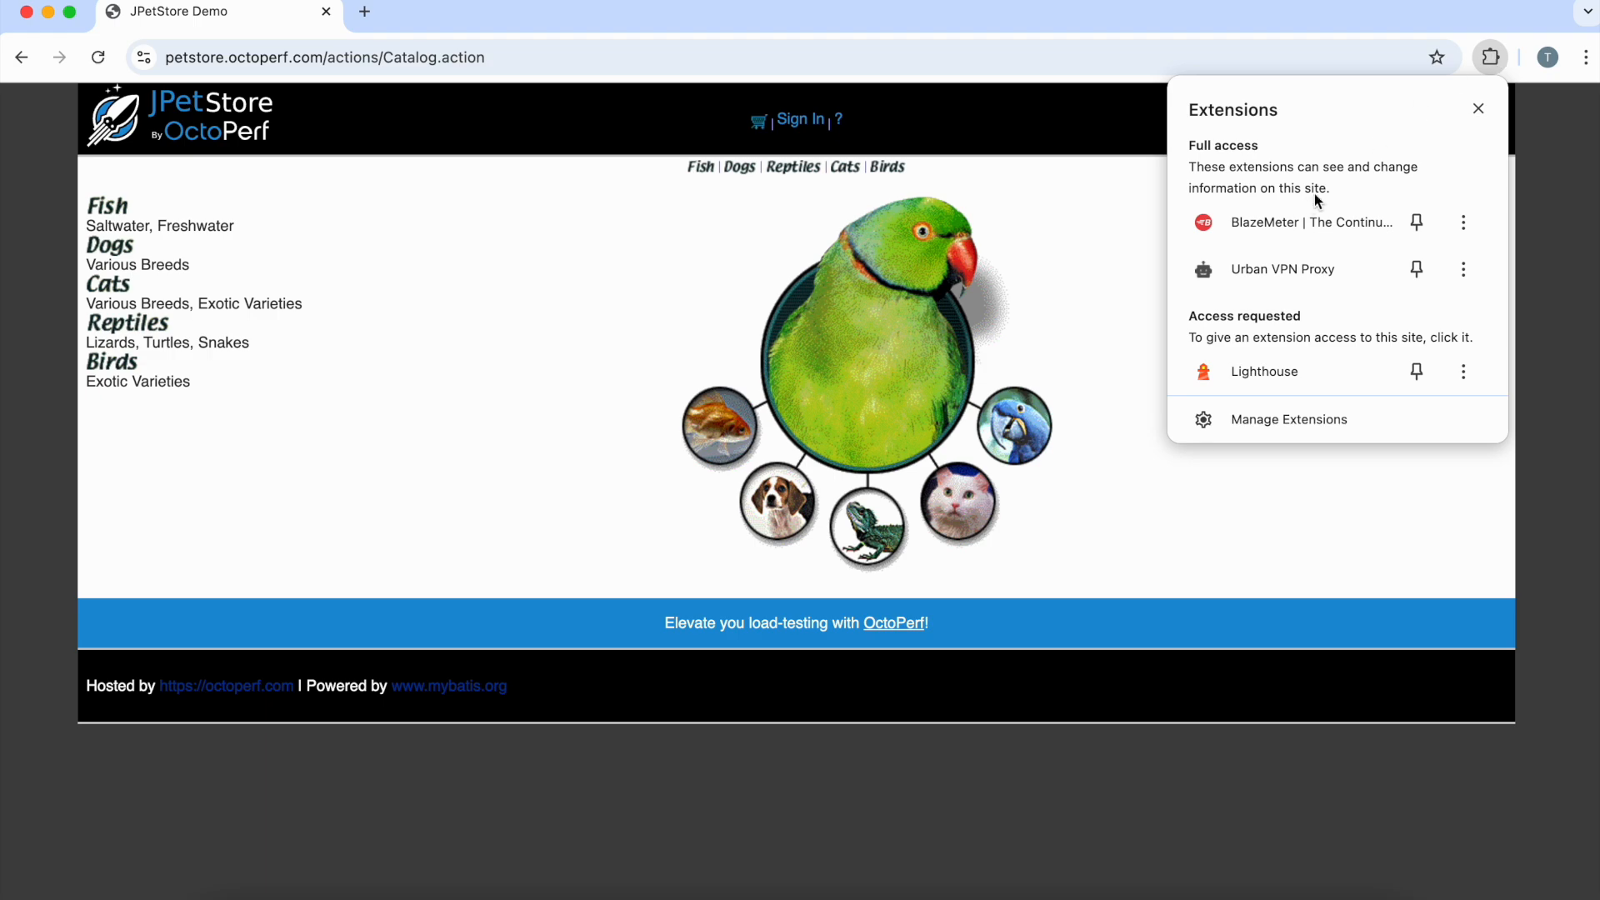
pyautogui.click(1257, 221)
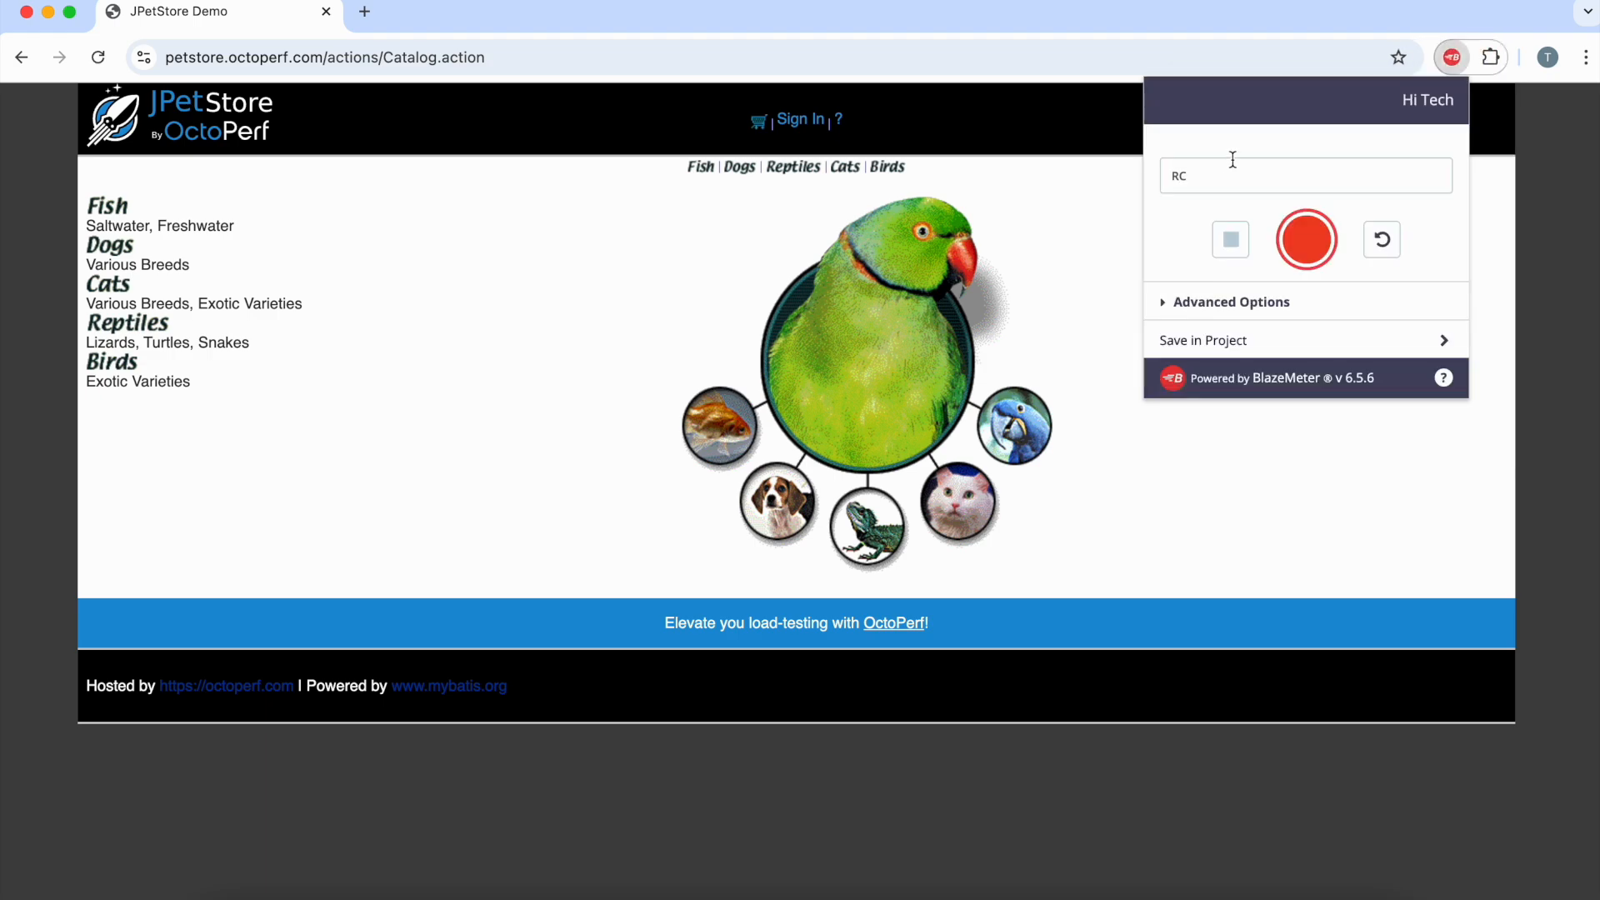
pyautogui.doubleClick(1236, 182)
pyautogui.write('LOGIN AND BROS')
pyautogui.press('BackSpace')
pyautogui.write('WSE')
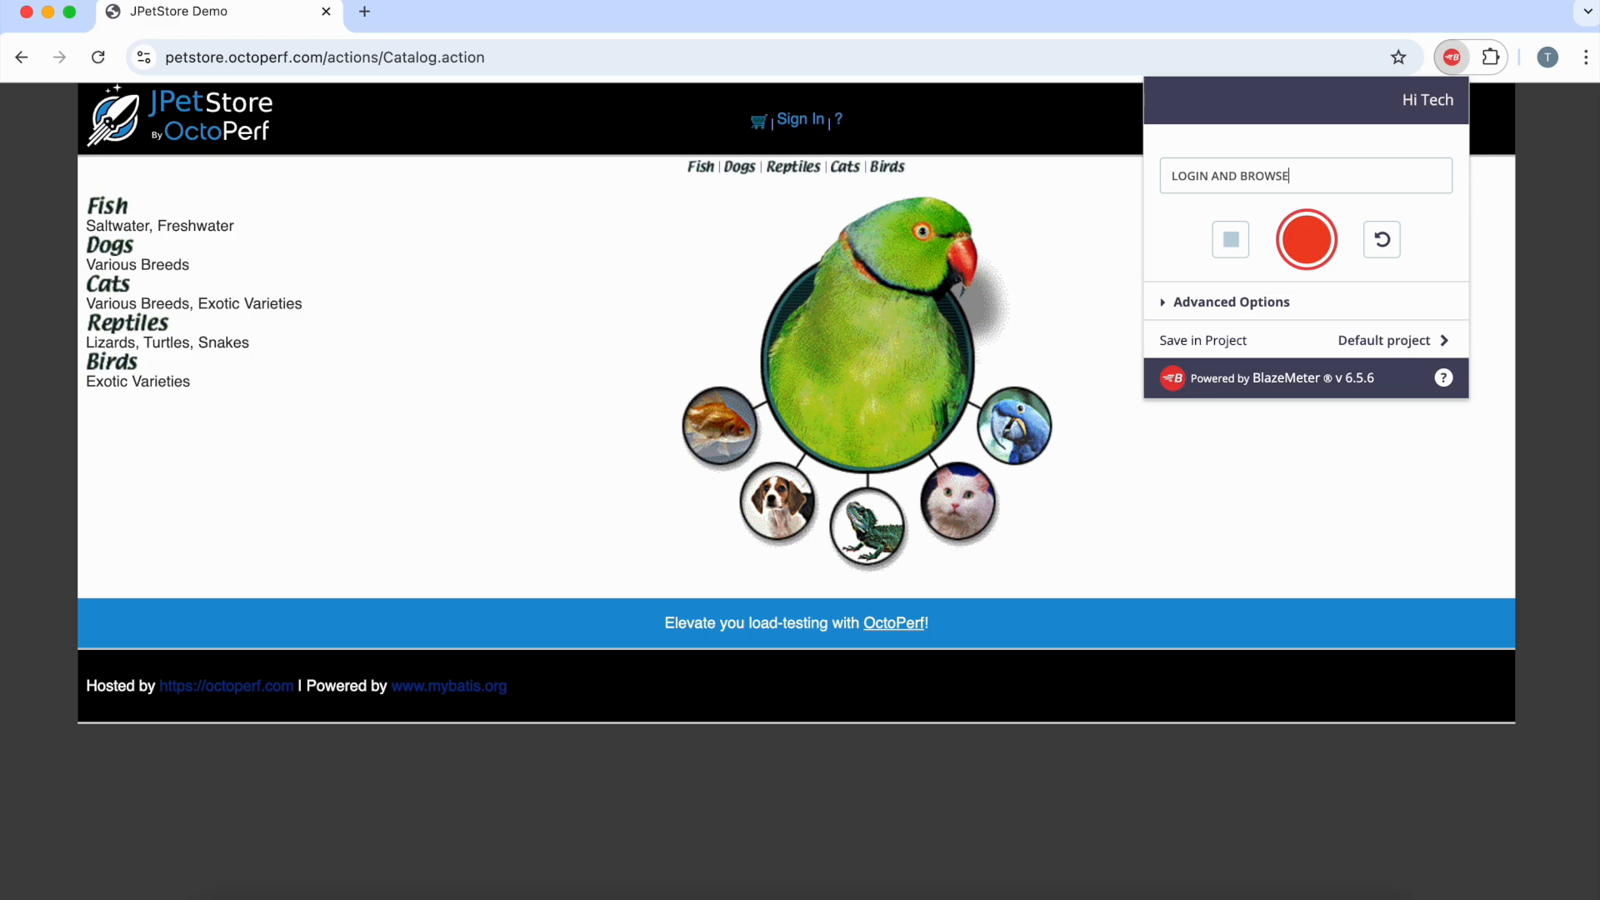
pyautogui.click(1303, 244)
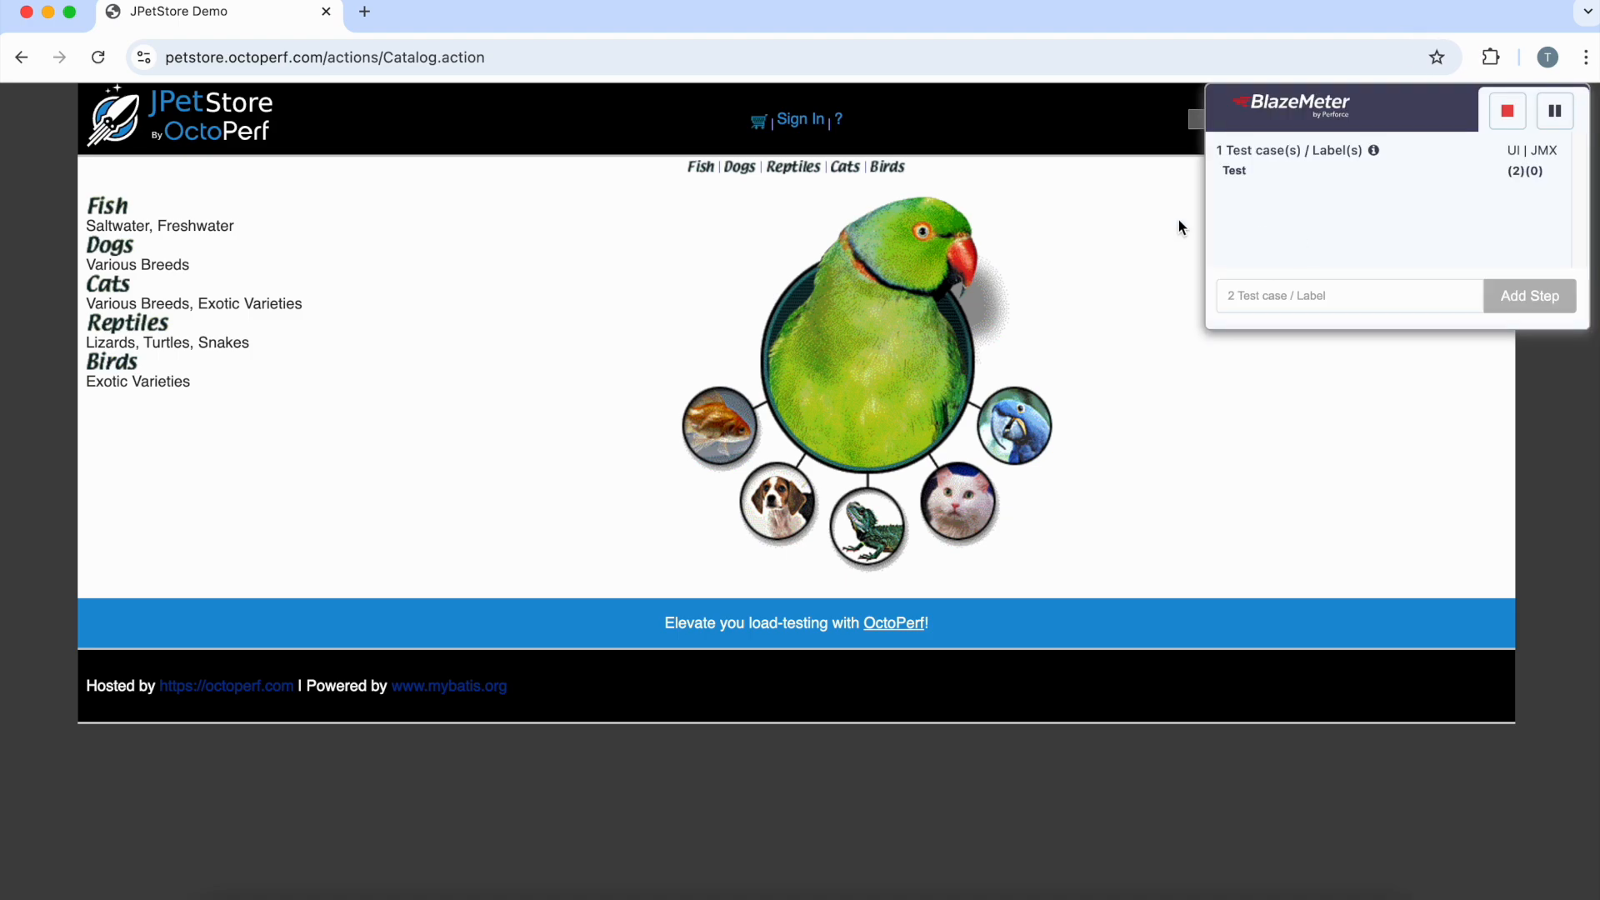
# Step: Log in with the test account's credentials, dismiss the password warning, and open the Fish category
pyautogui.click(794, 121)
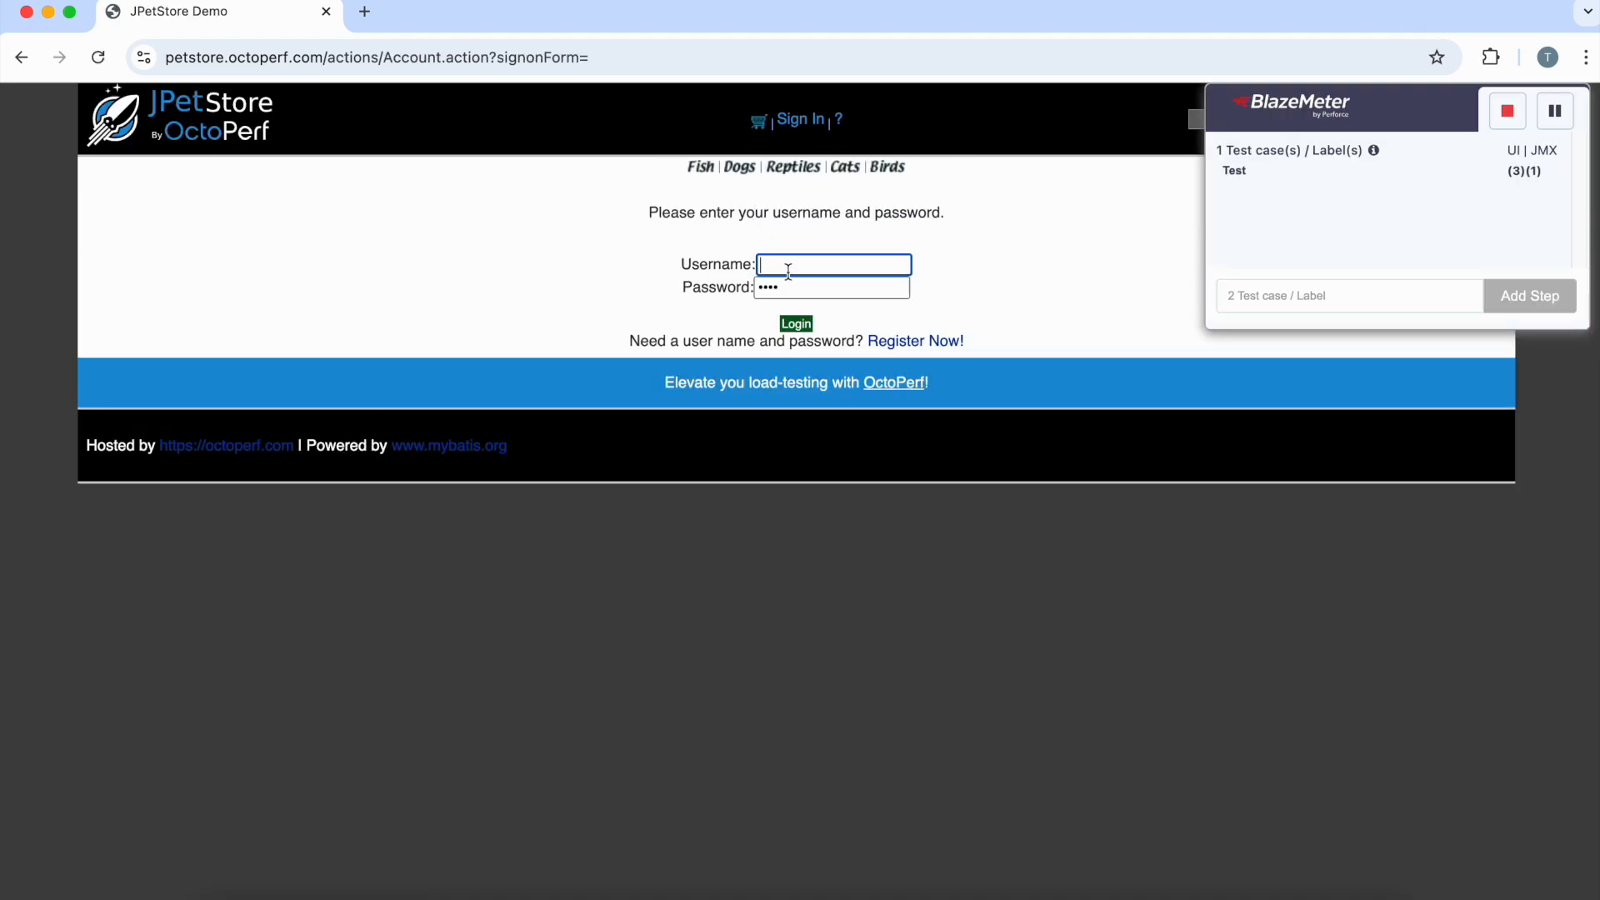
pyautogui.click(788, 269)
pyautogui.write('test2')
pyautogui.press('Tab')
pyautogui.write('test2')
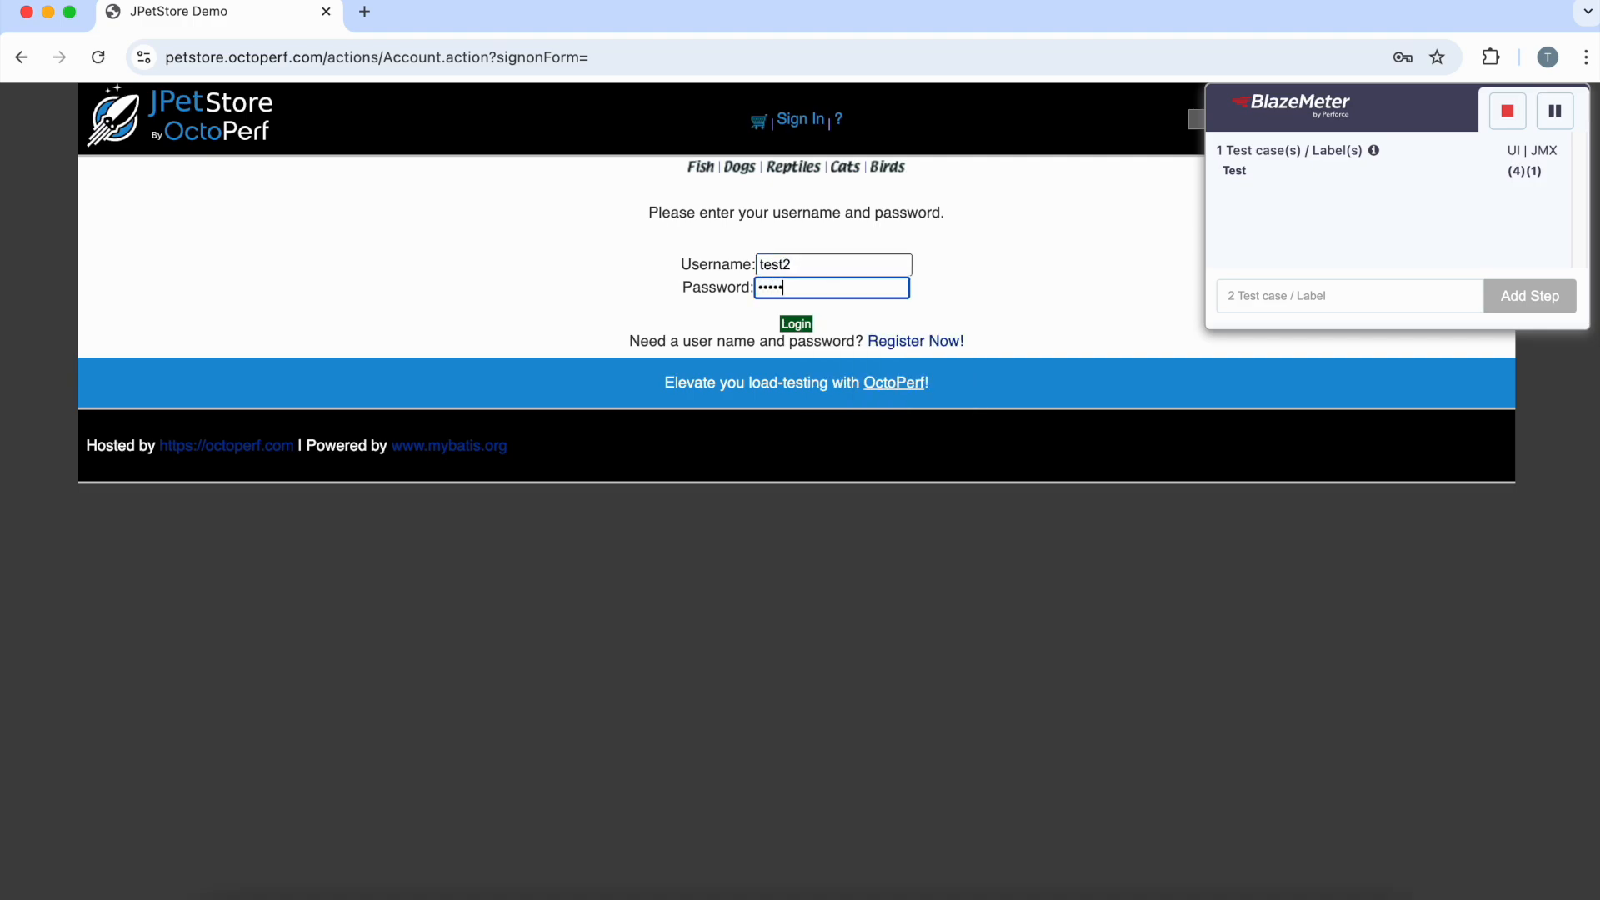
pyautogui.click(796, 325)
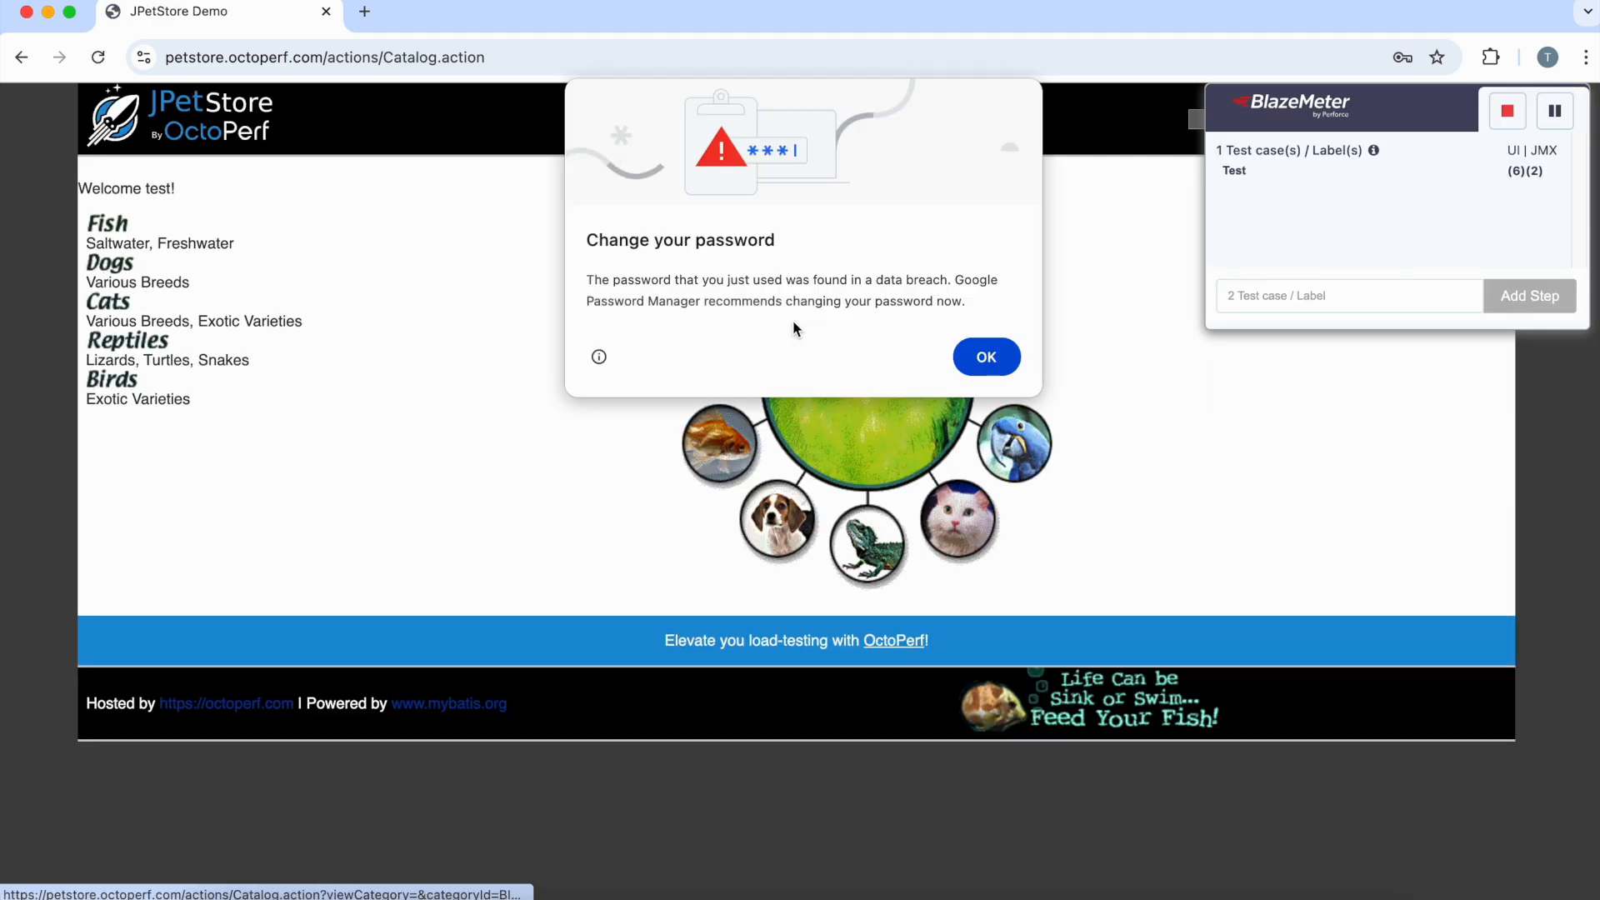
pyautogui.click(997, 359)
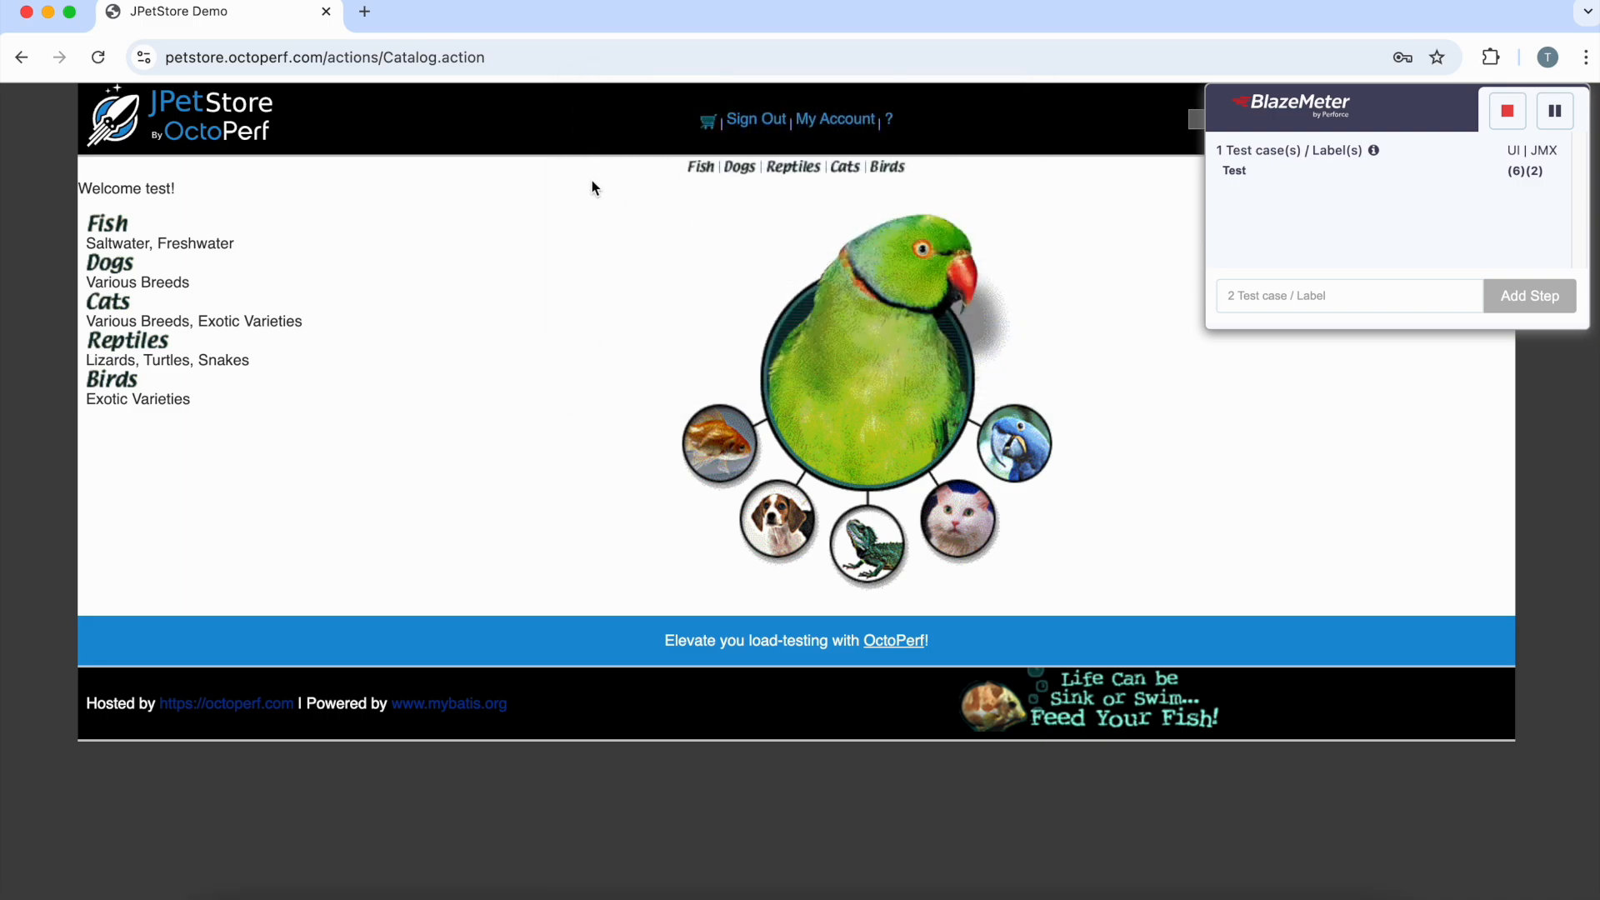
pyautogui.click(103, 227)
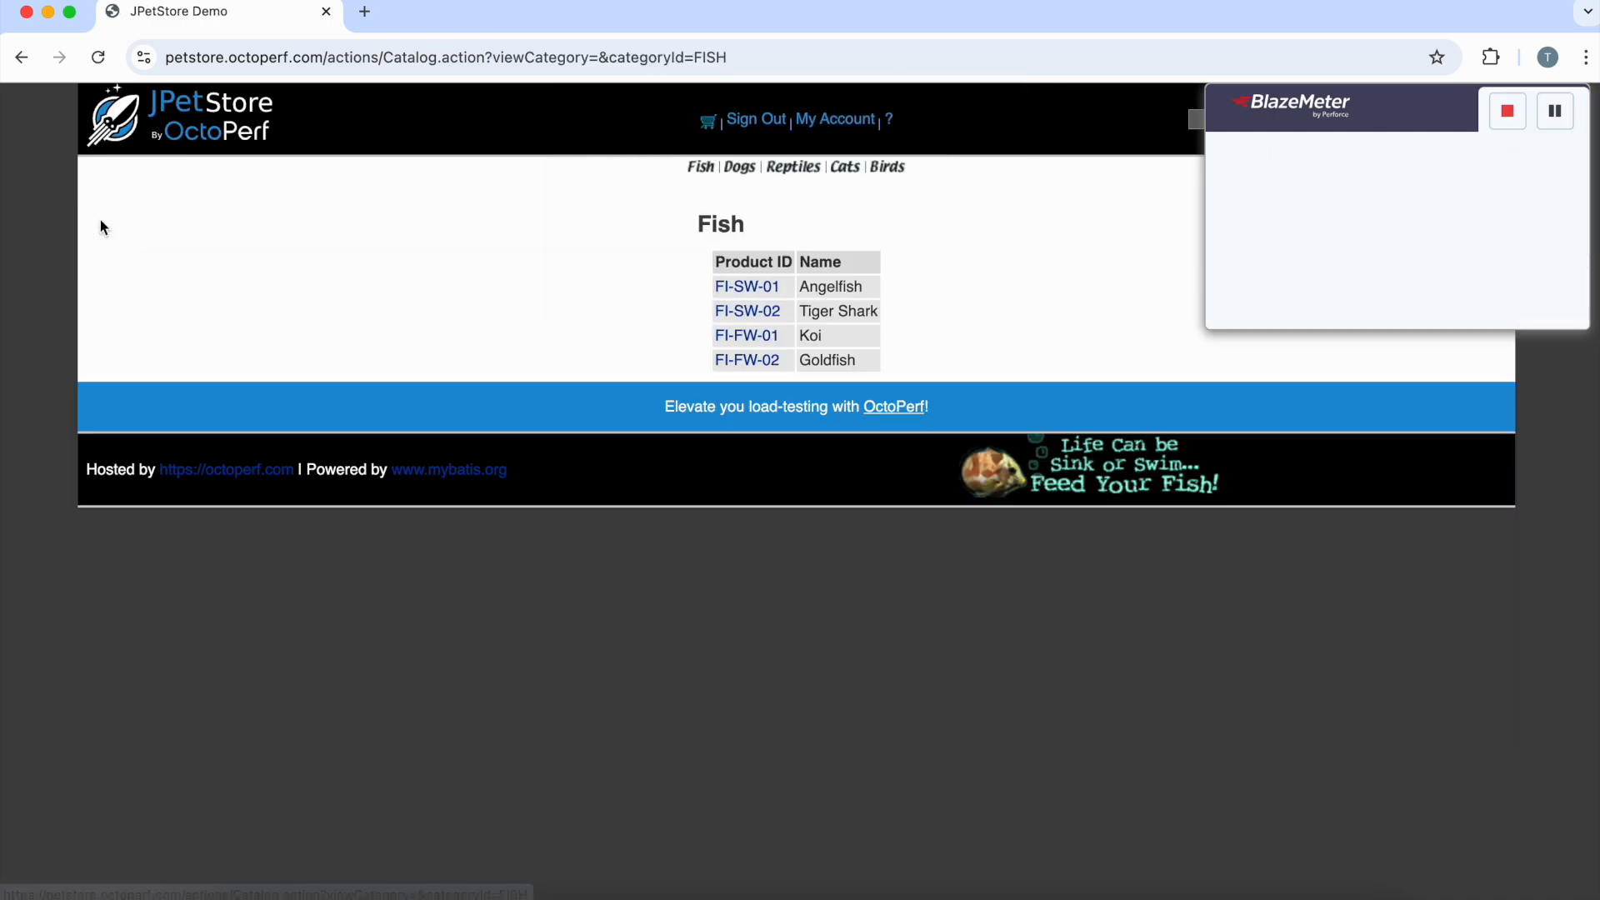
pyautogui.click(1505, 114)
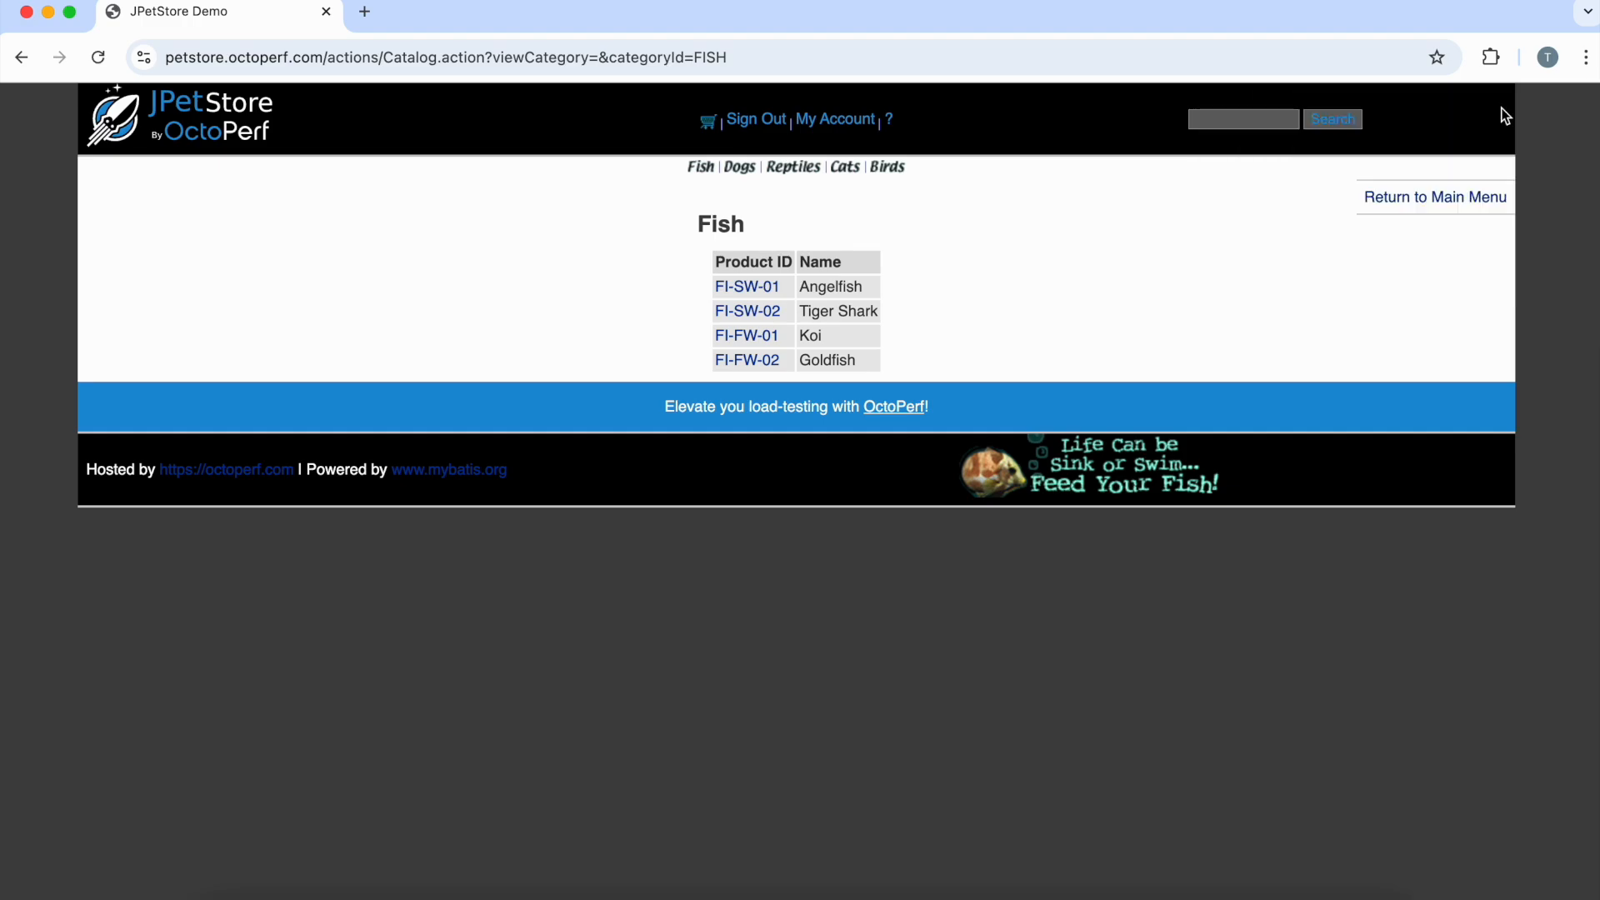
# Step: Stop the BlazeMeter recording and save it as JMeter script Login-and-browse.jmx
pyautogui.click(1491, 58)
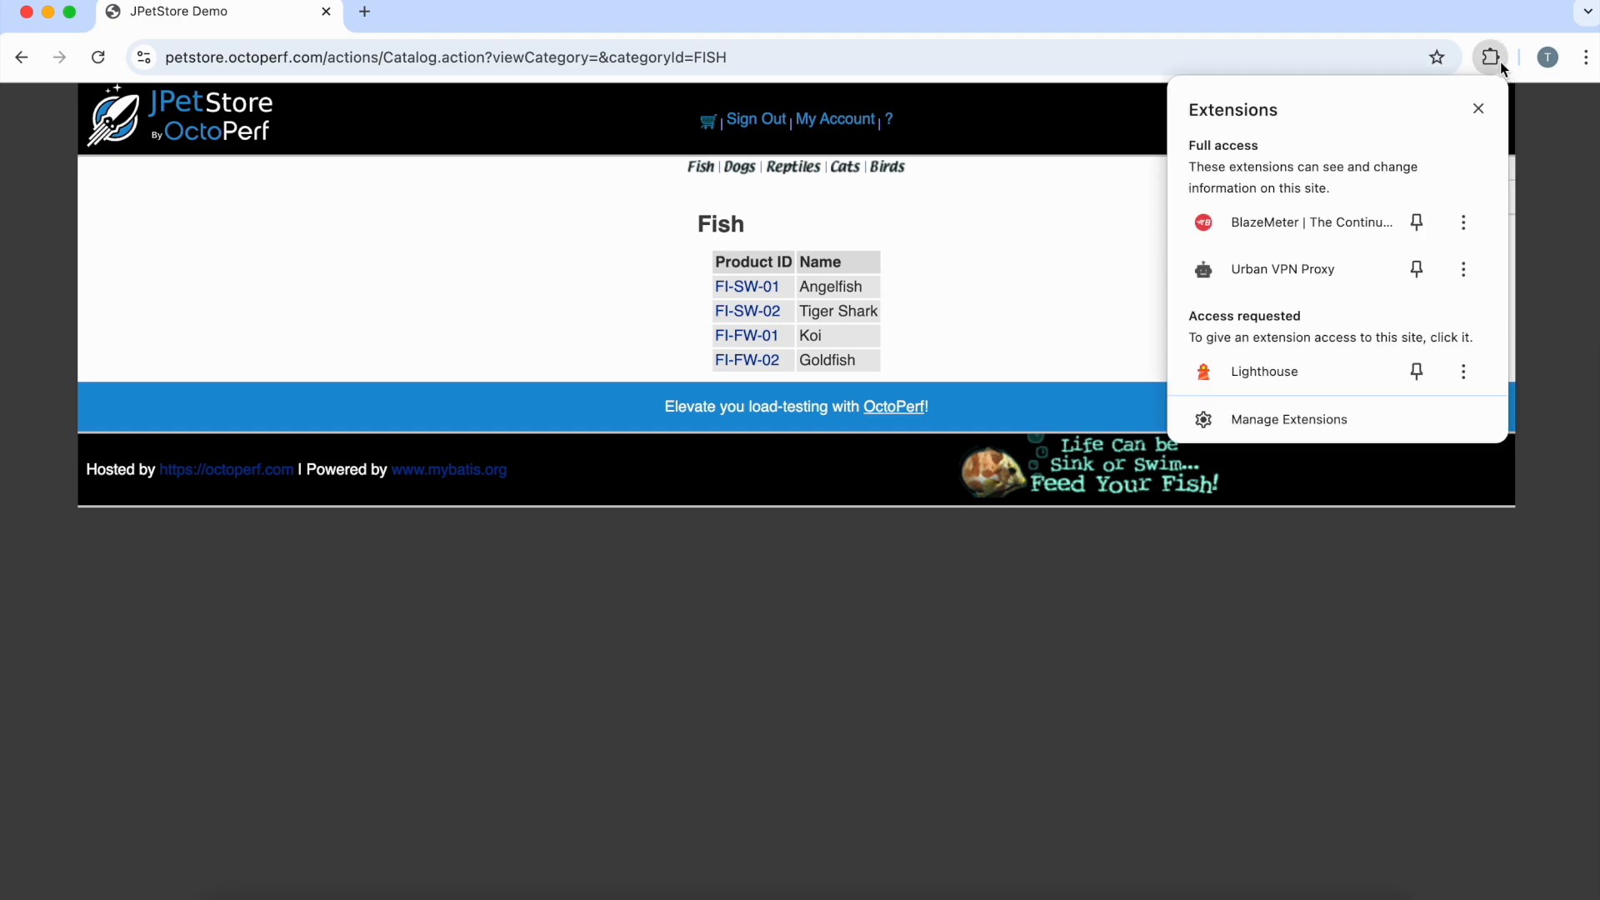
pyautogui.click(1253, 225)
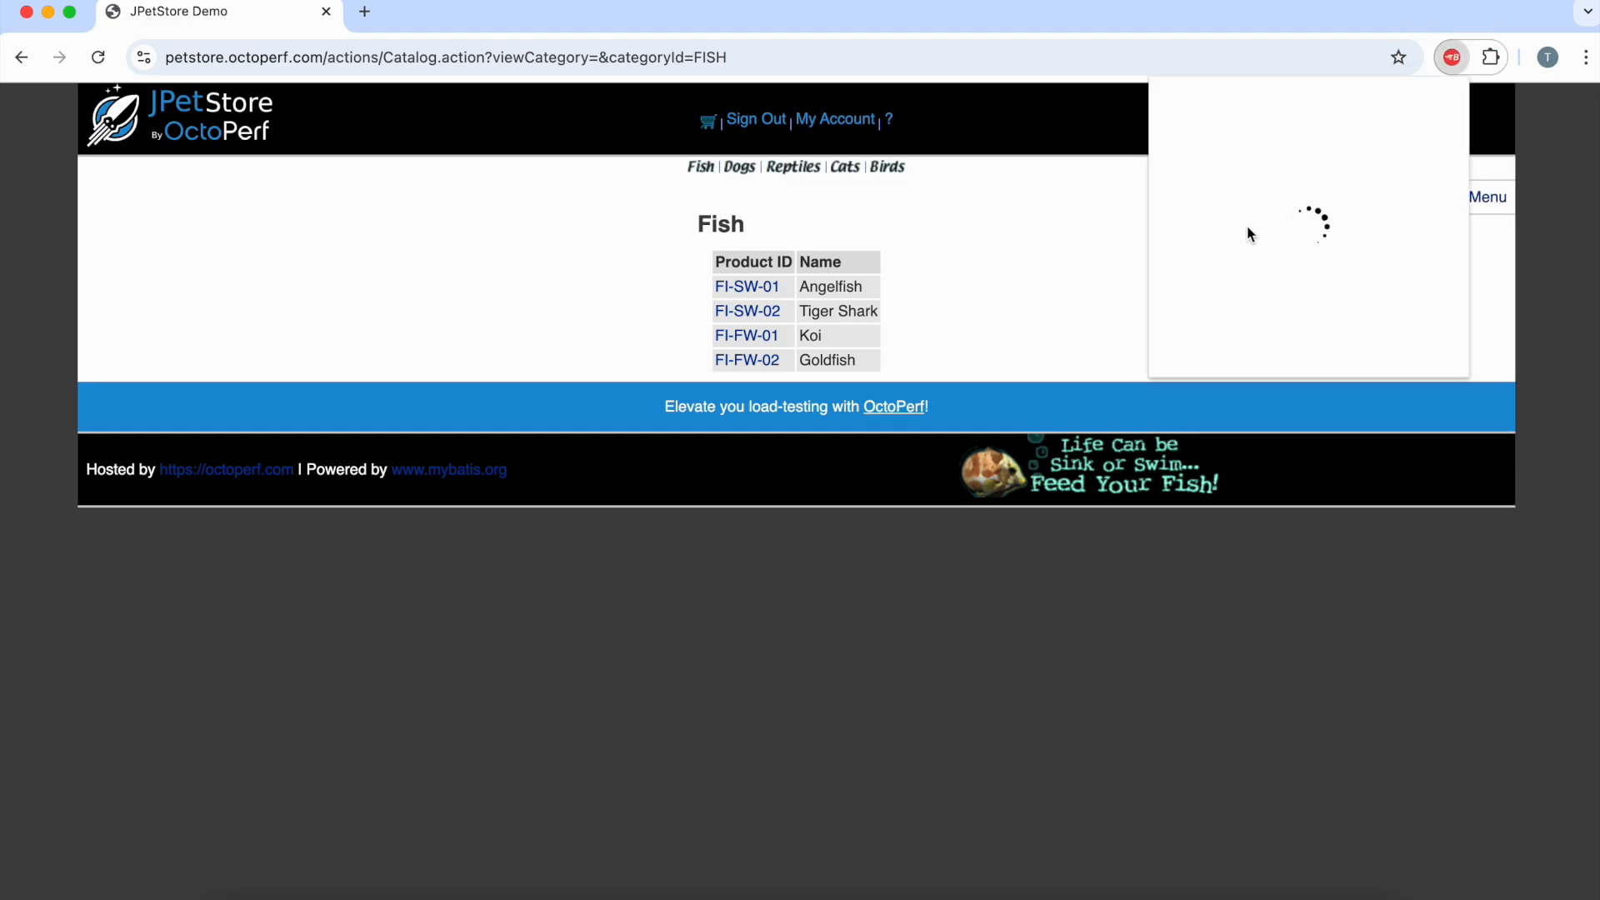
pyautogui.click(1432, 331)
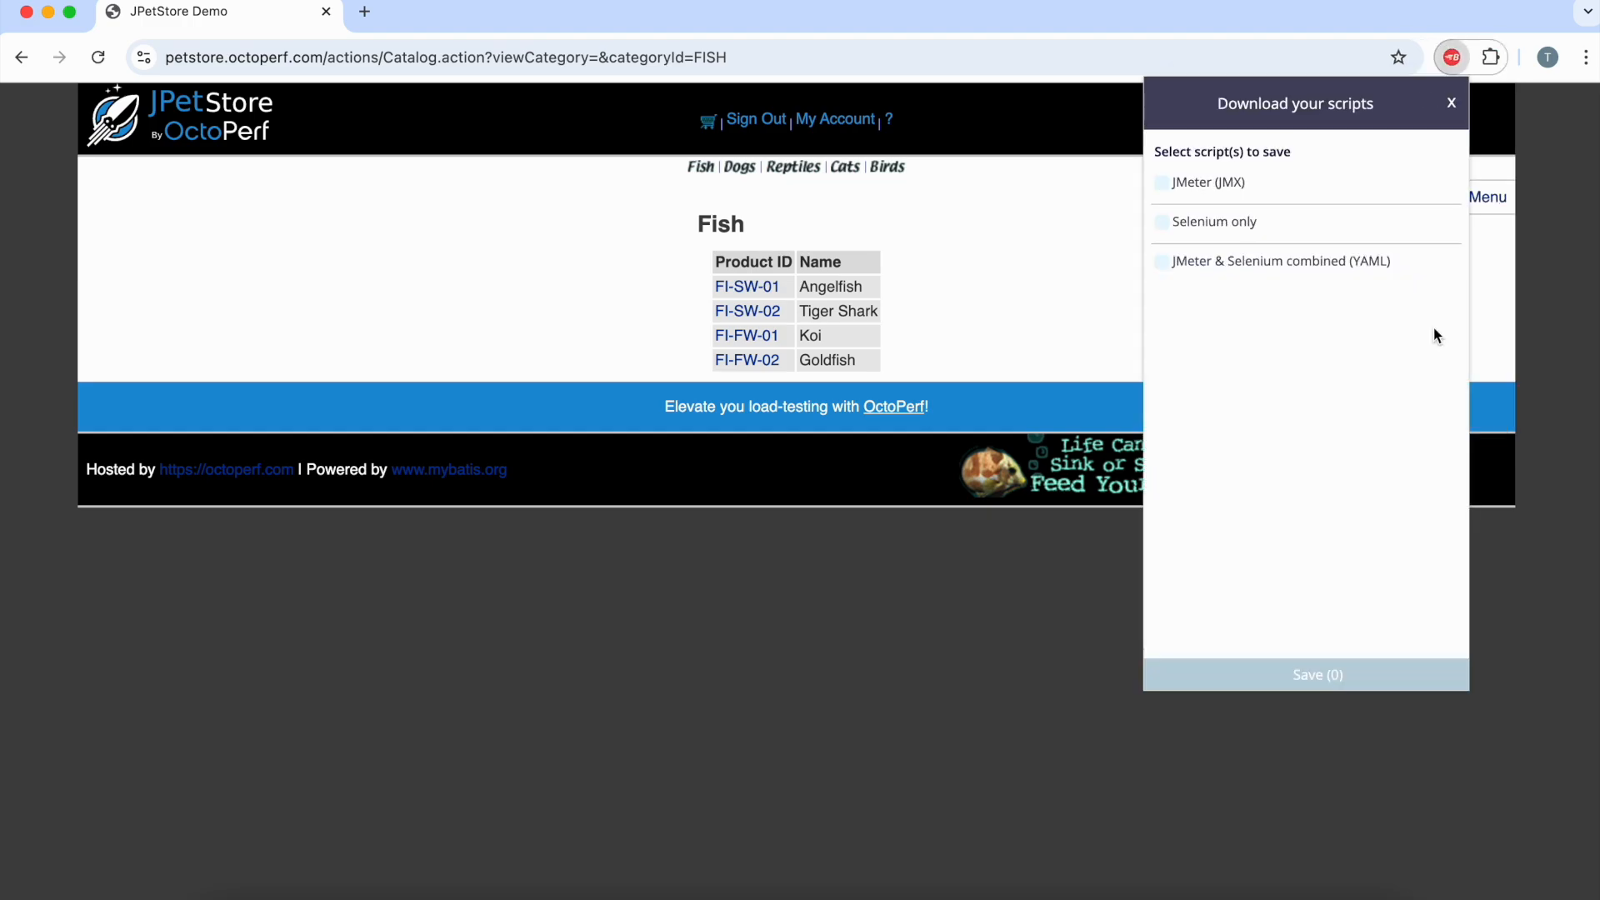
pyautogui.click(1162, 183)
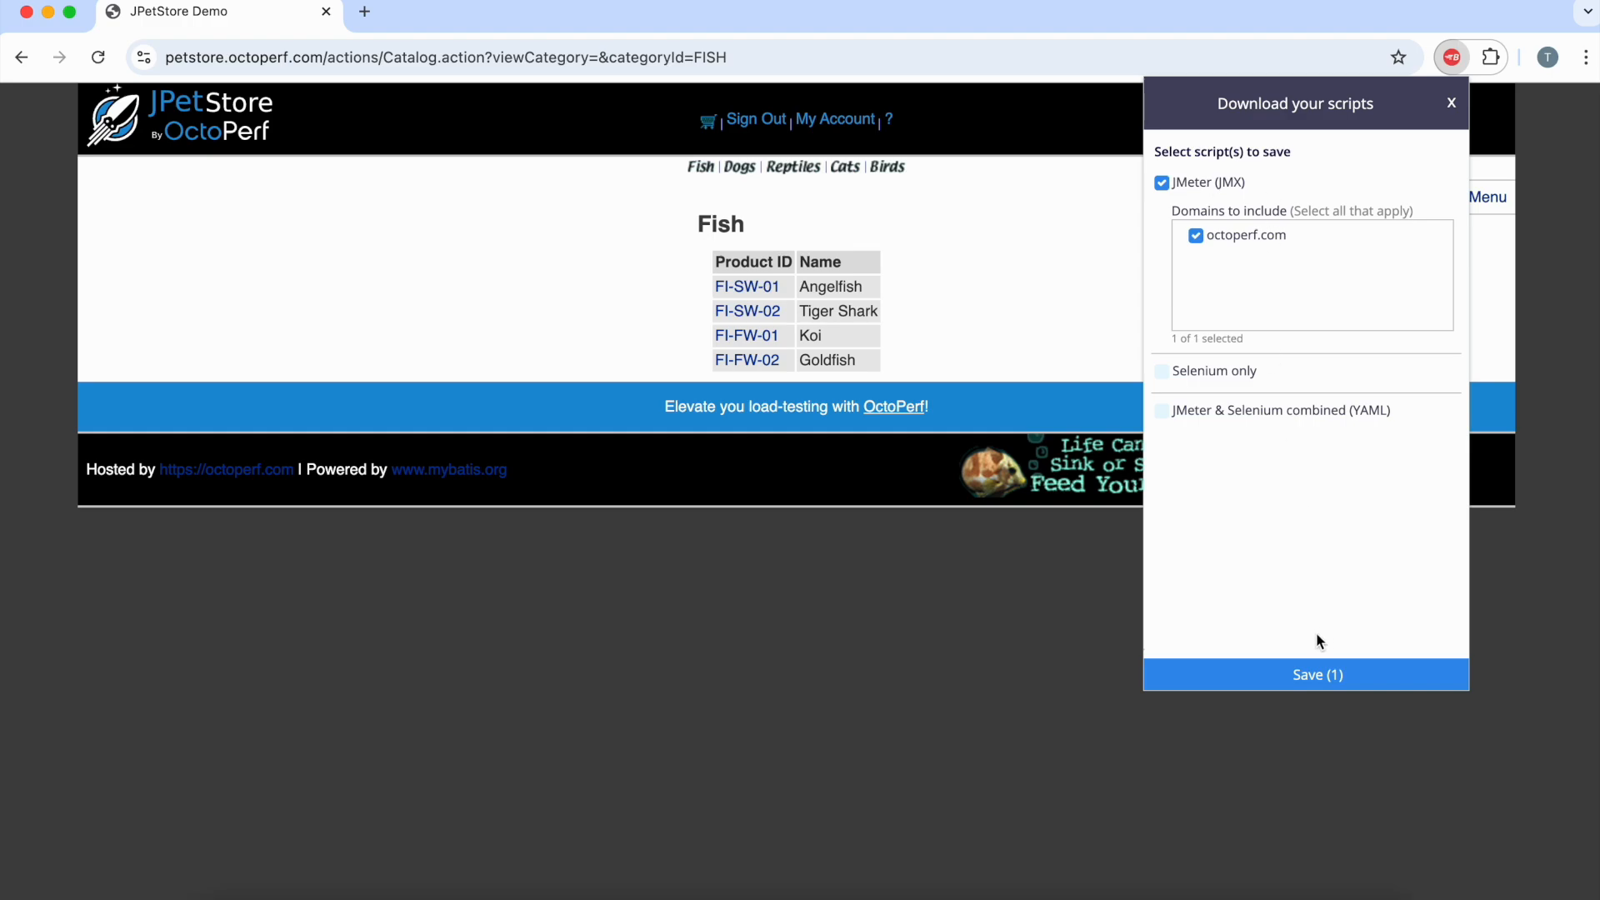
pyautogui.click(1302, 676)
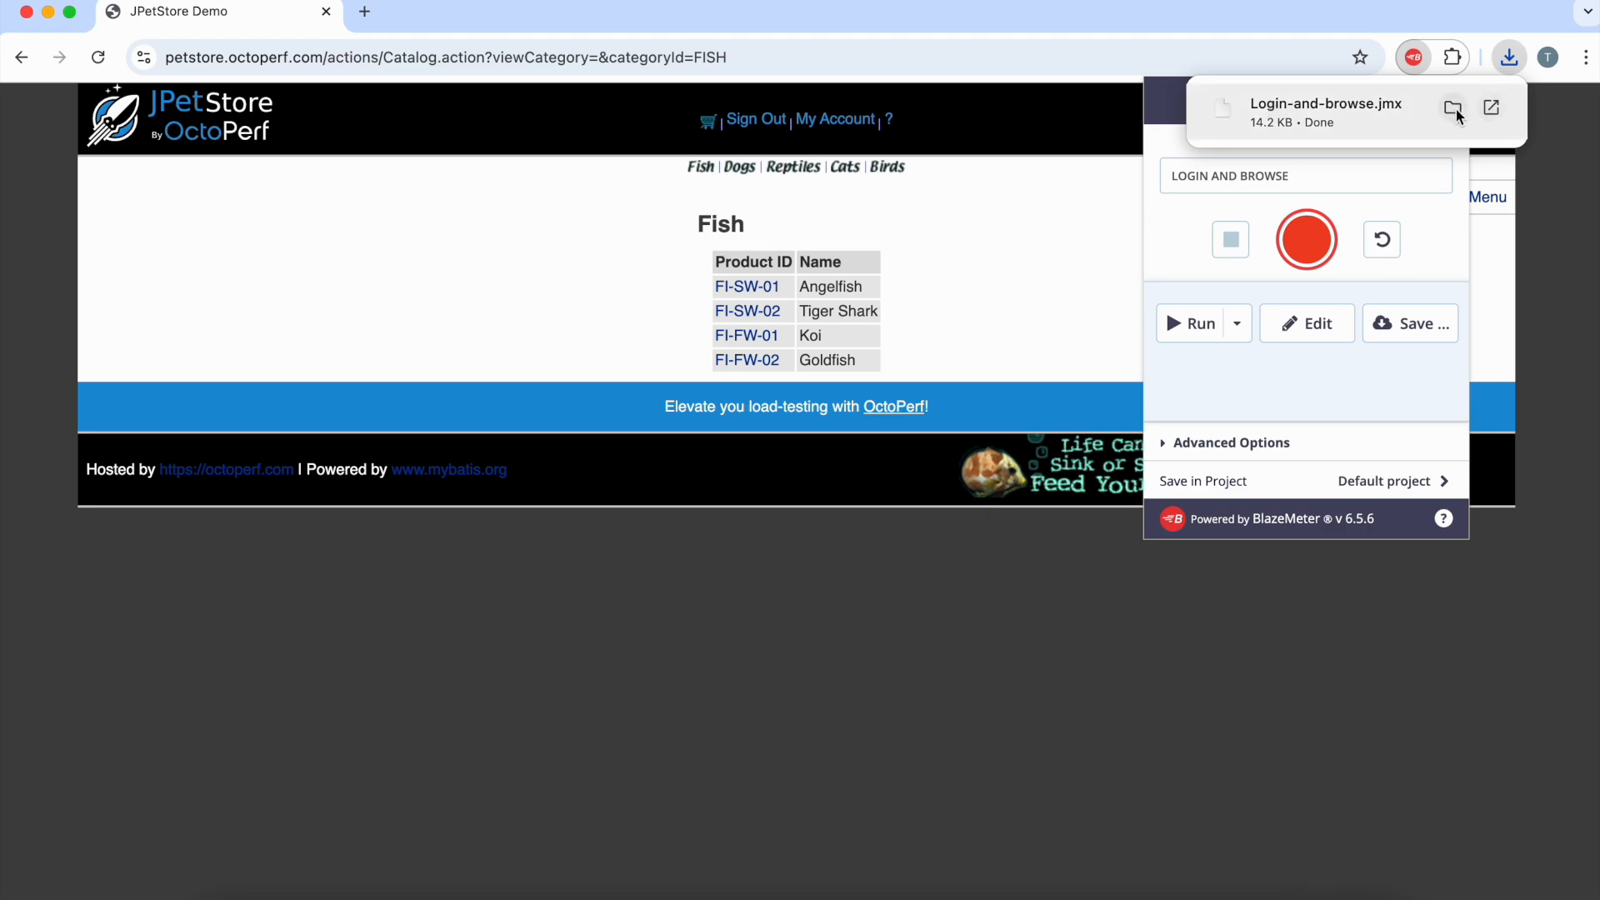
pyautogui.click(103, 219)
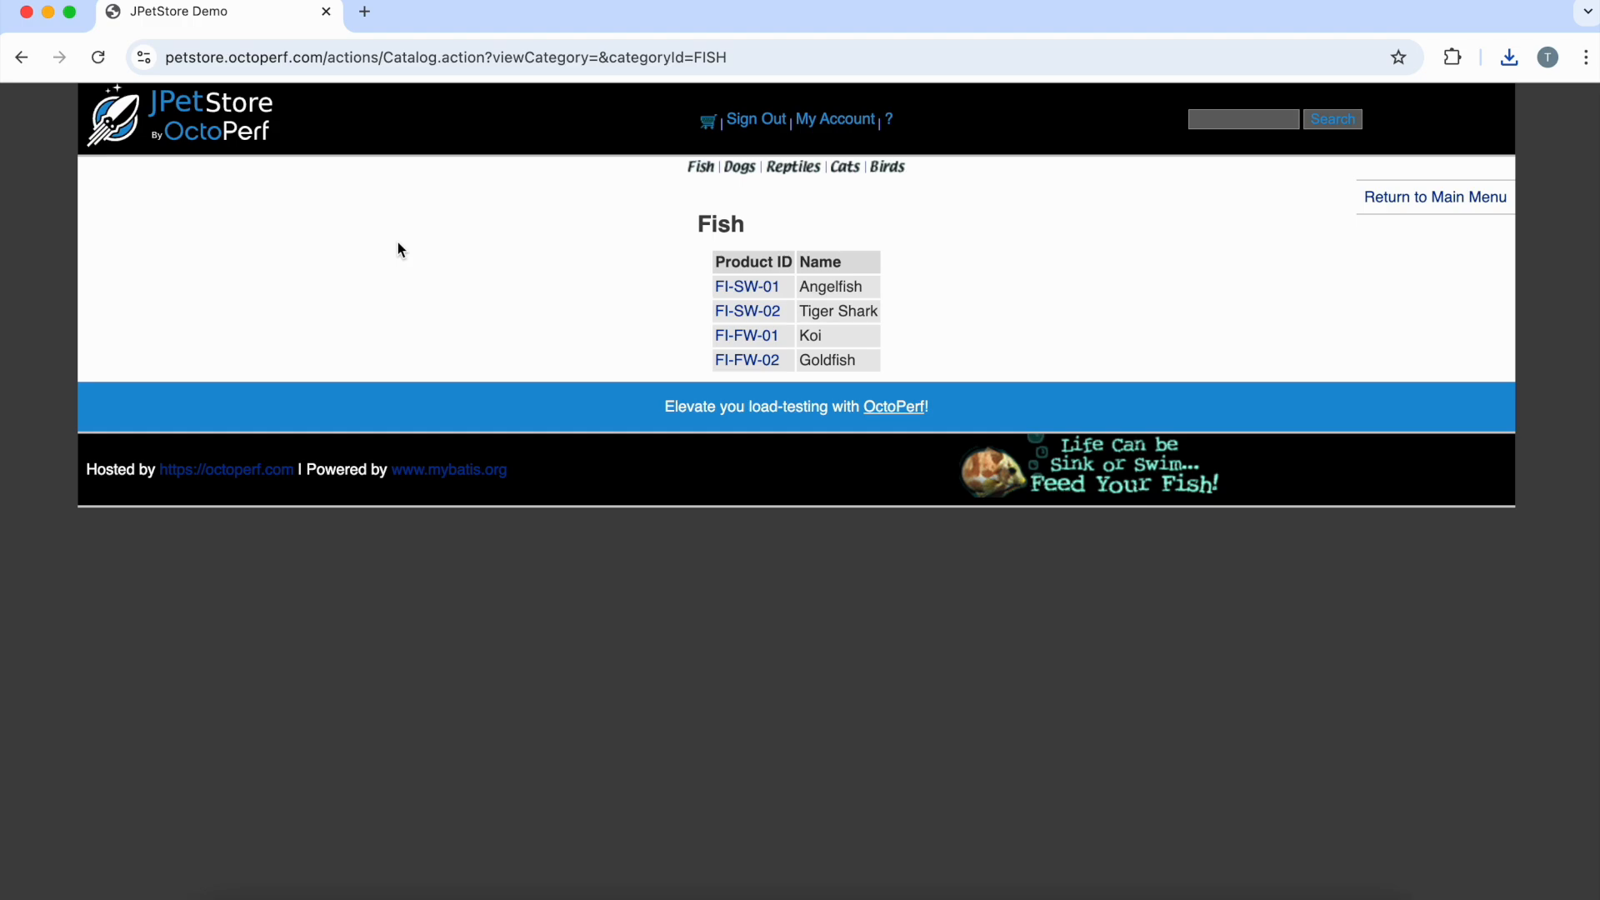
# Step: Open Login-and-browse.jmx and expand Thread Group and Test to show the three petstore requests
pyautogui.press('super+Tab')
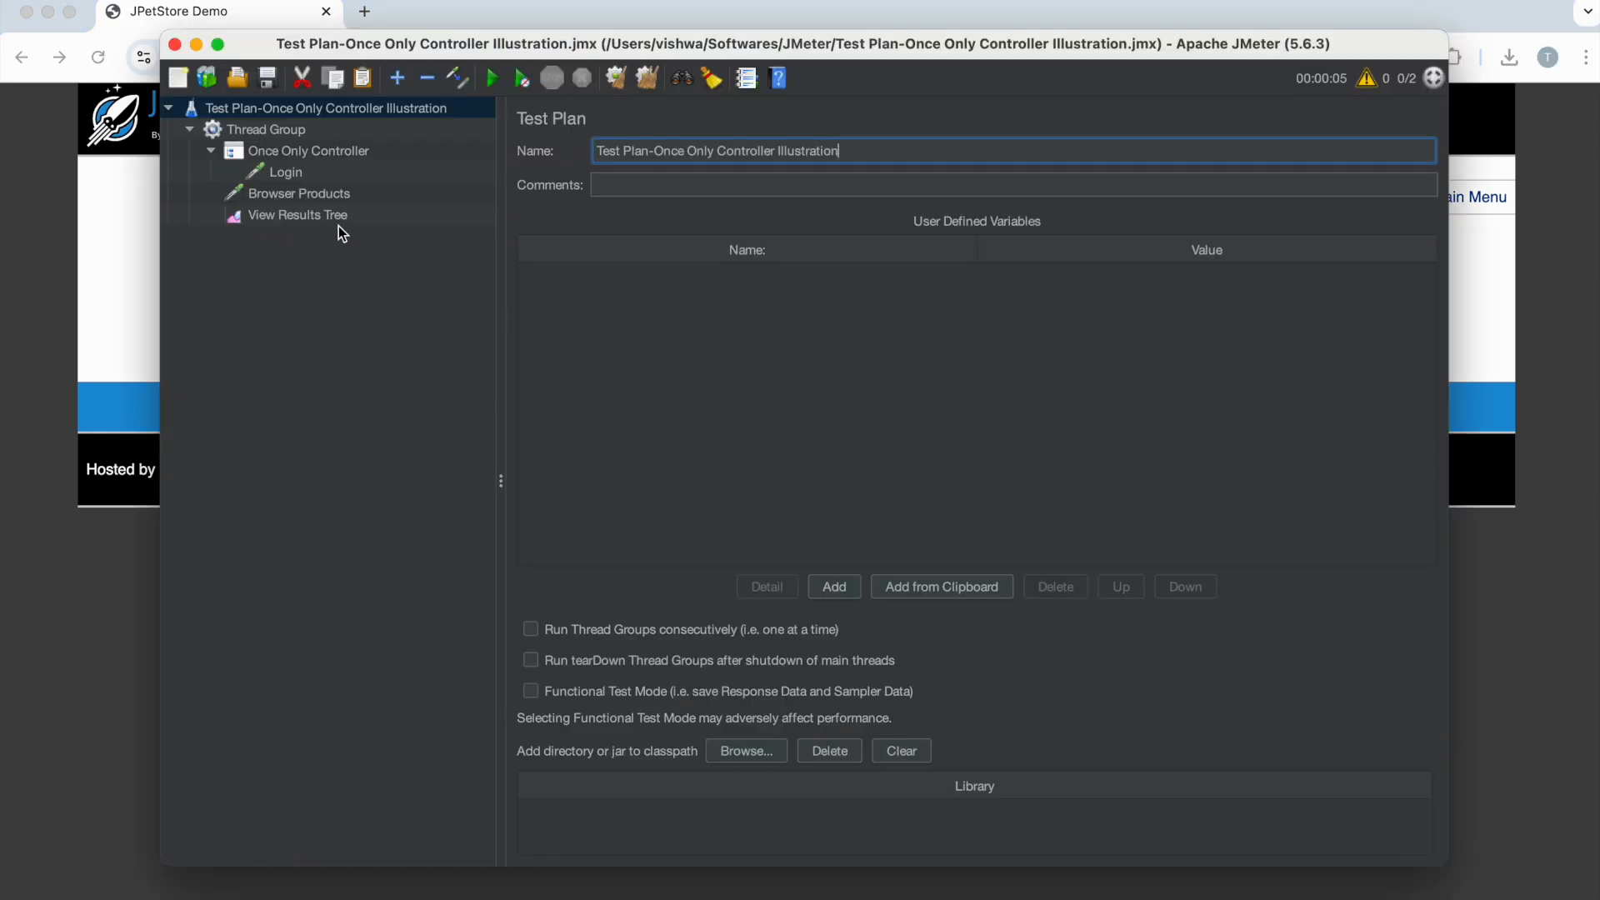
pyautogui.click(245, 79)
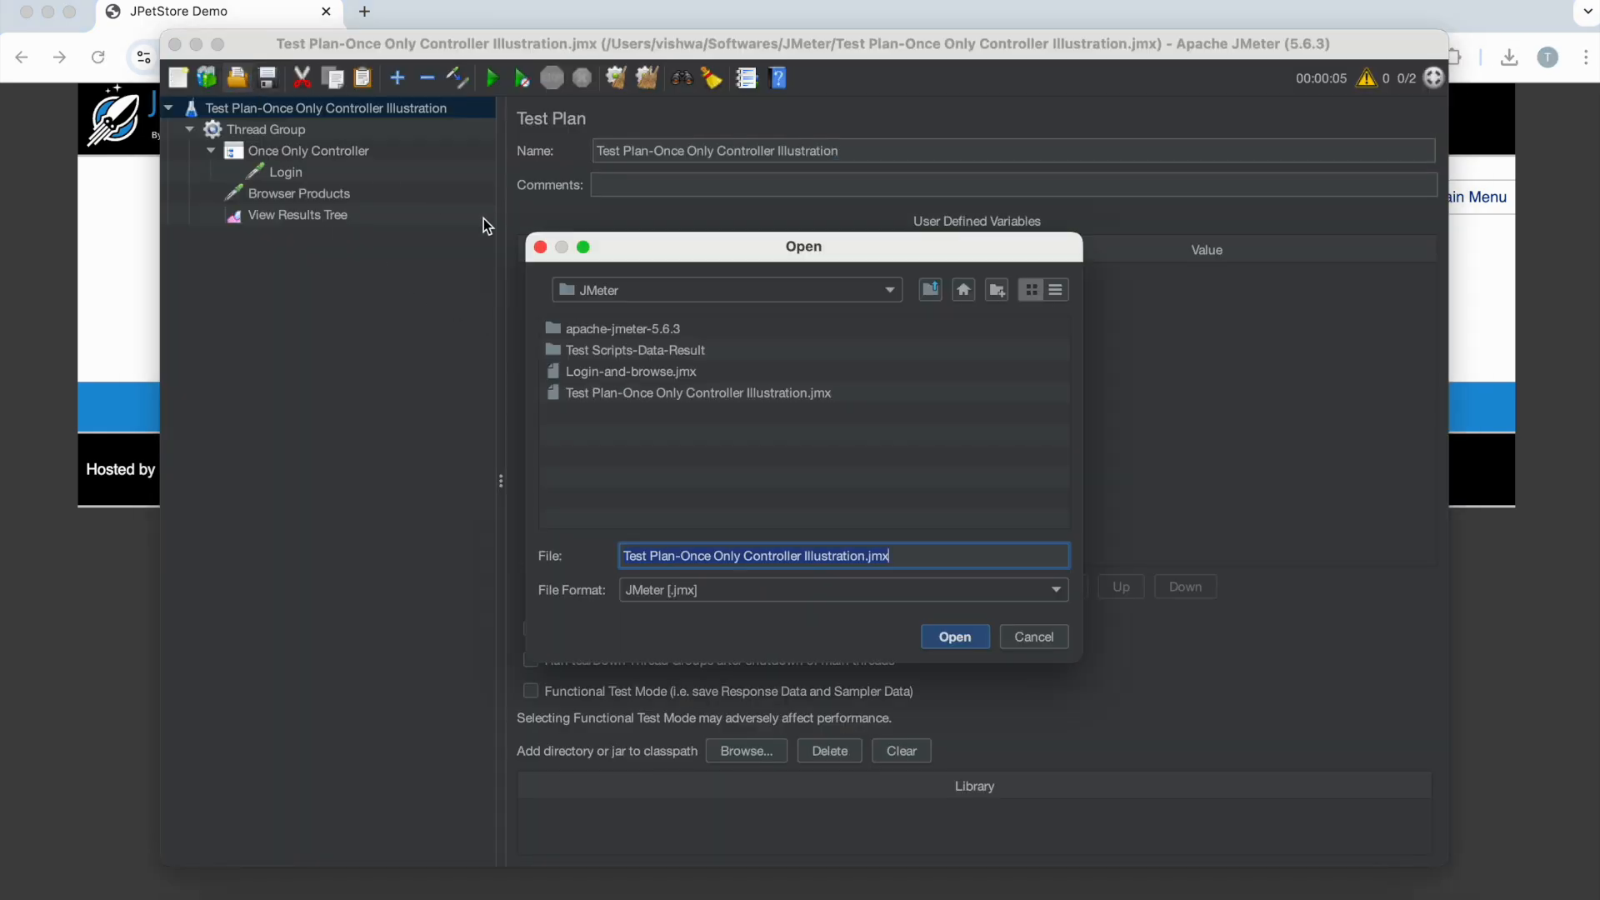
pyautogui.click(612, 371)
pyautogui.click(979, 641)
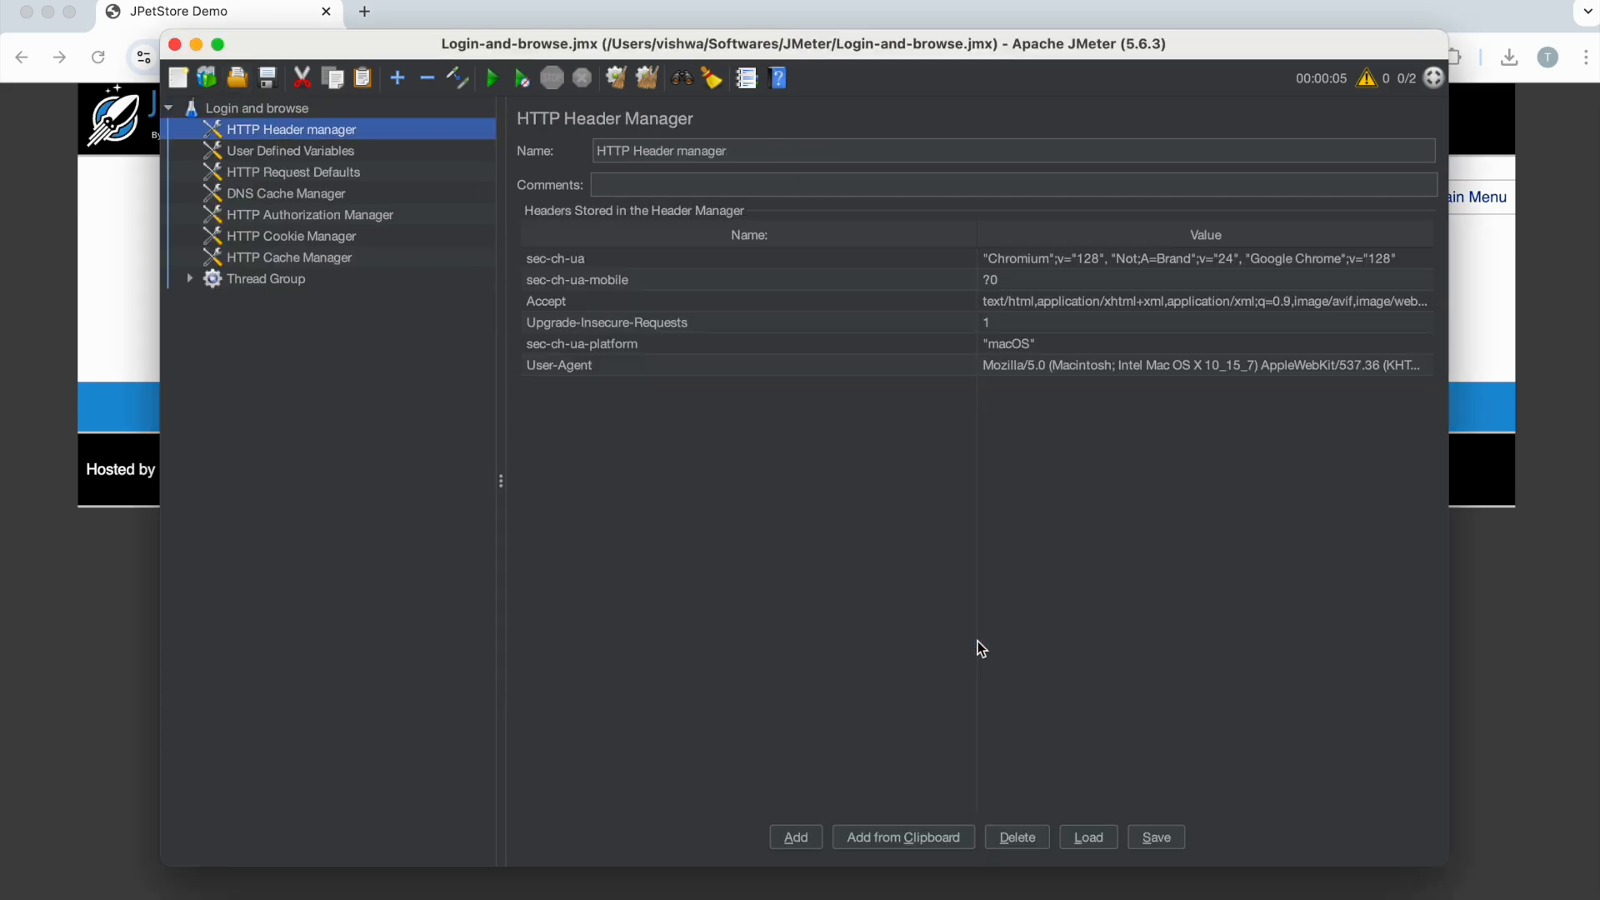
pyautogui.click(191, 280)
pyautogui.click(211, 302)
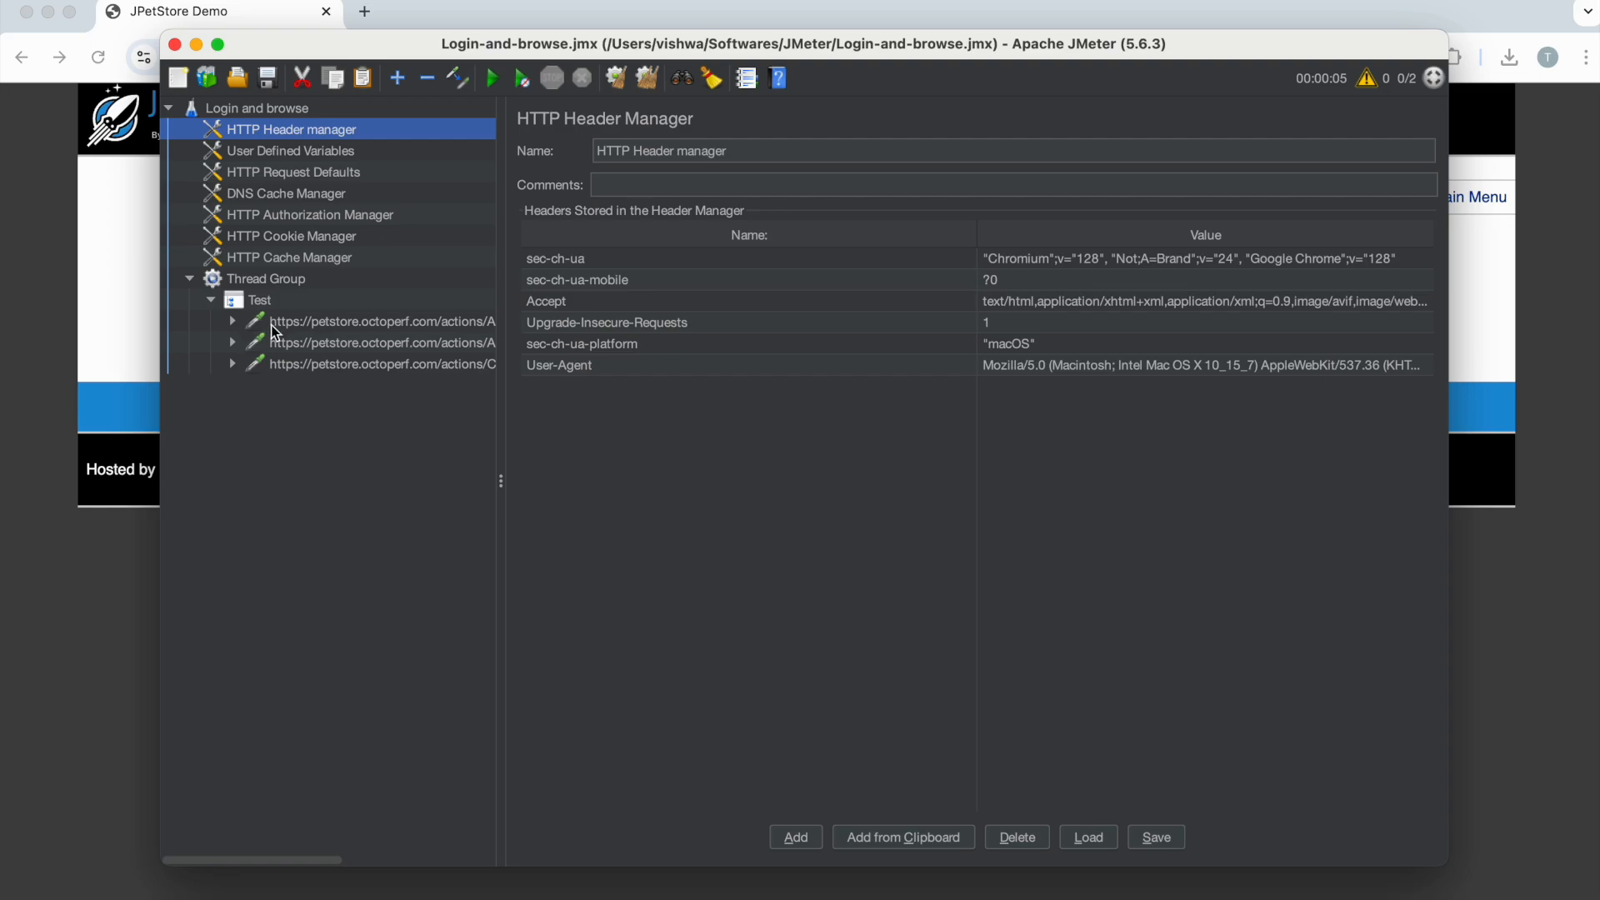
# Step: Review the first recorded request and the login POST request's parameters
pyautogui.click(337, 323)
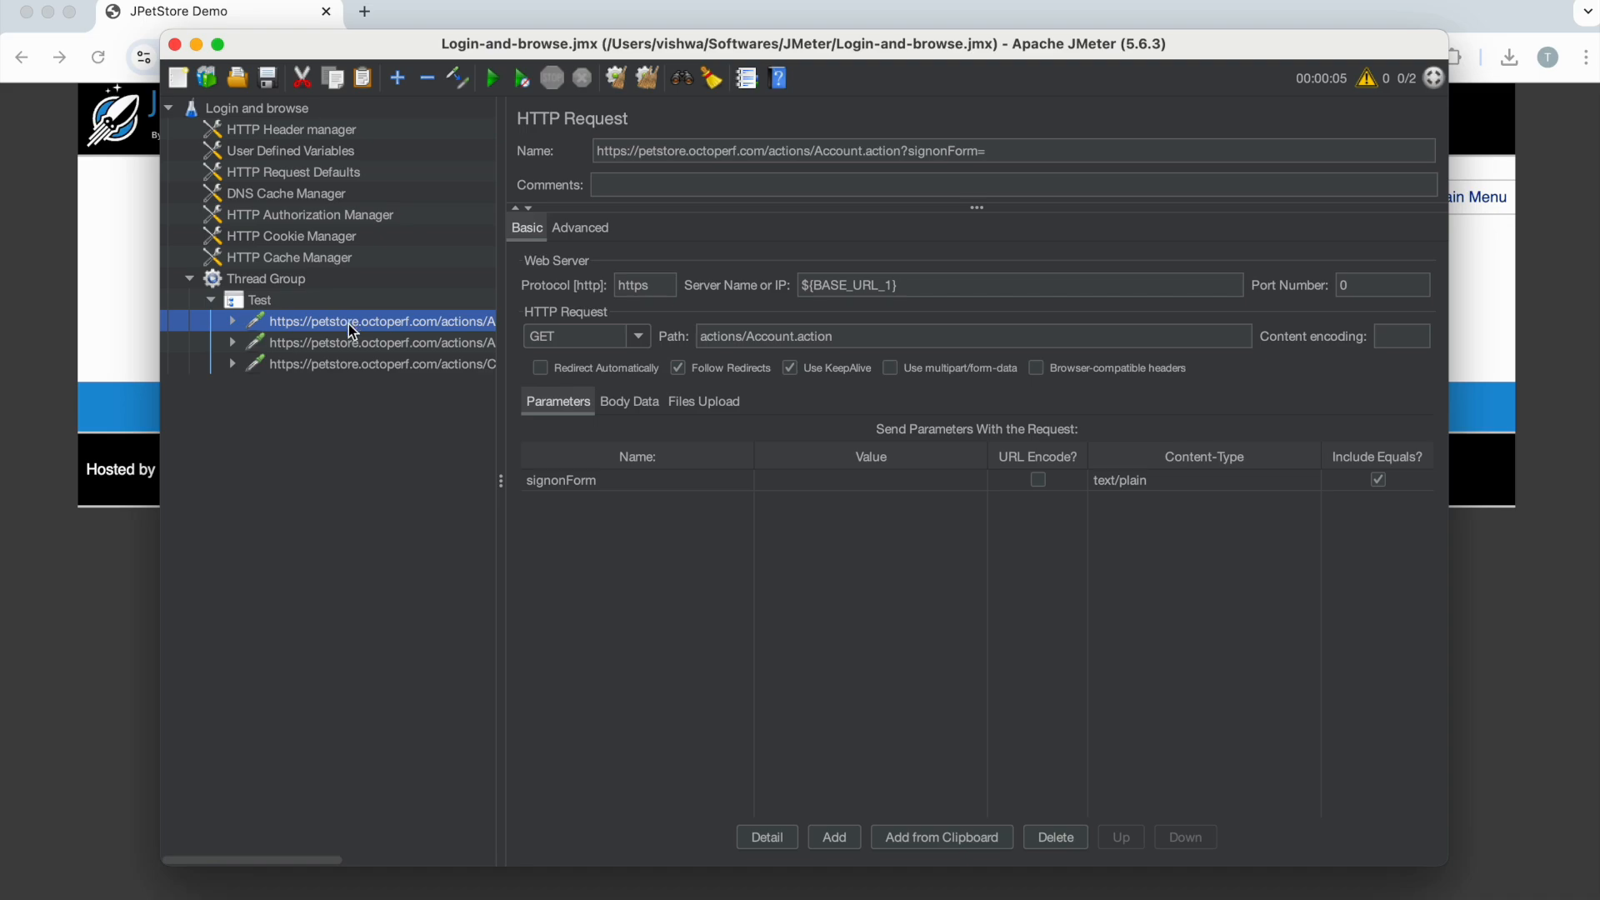
pyautogui.click(345, 342)
pyautogui.click(343, 325)
pyautogui.click(350, 344)
pyautogui.click(347, 322)
# Step: Rename the first two recorded requests to 'Open Url' and 'Login'
pyautogui.moveTo(1011, 150); pyautogui.dragTo(603, 127)
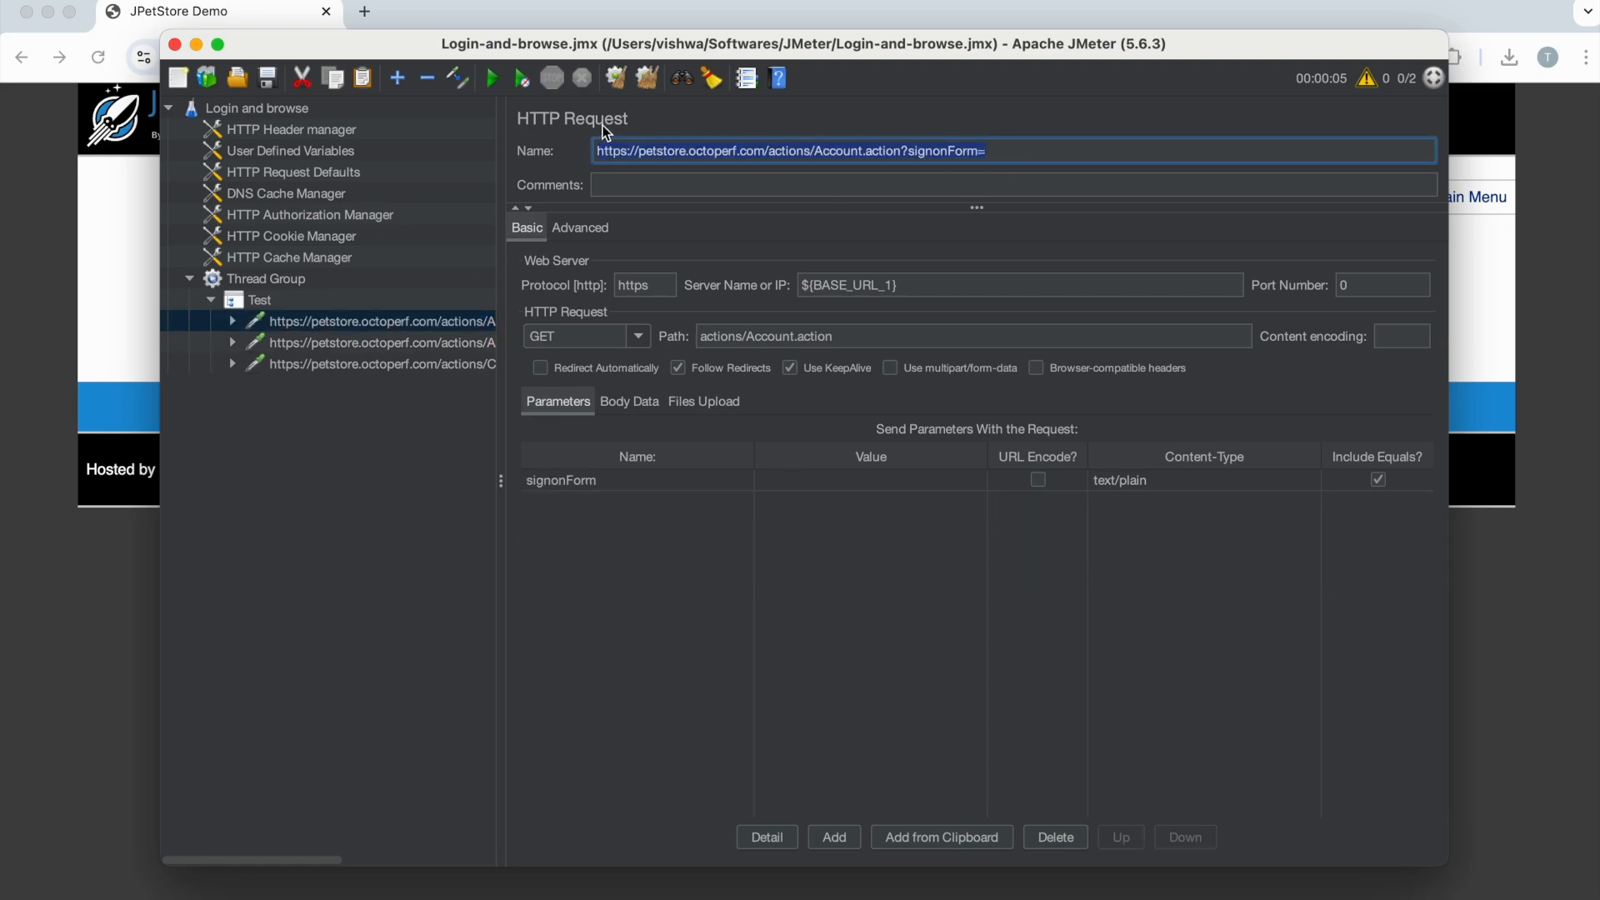
pyautogui.write('Open Url')
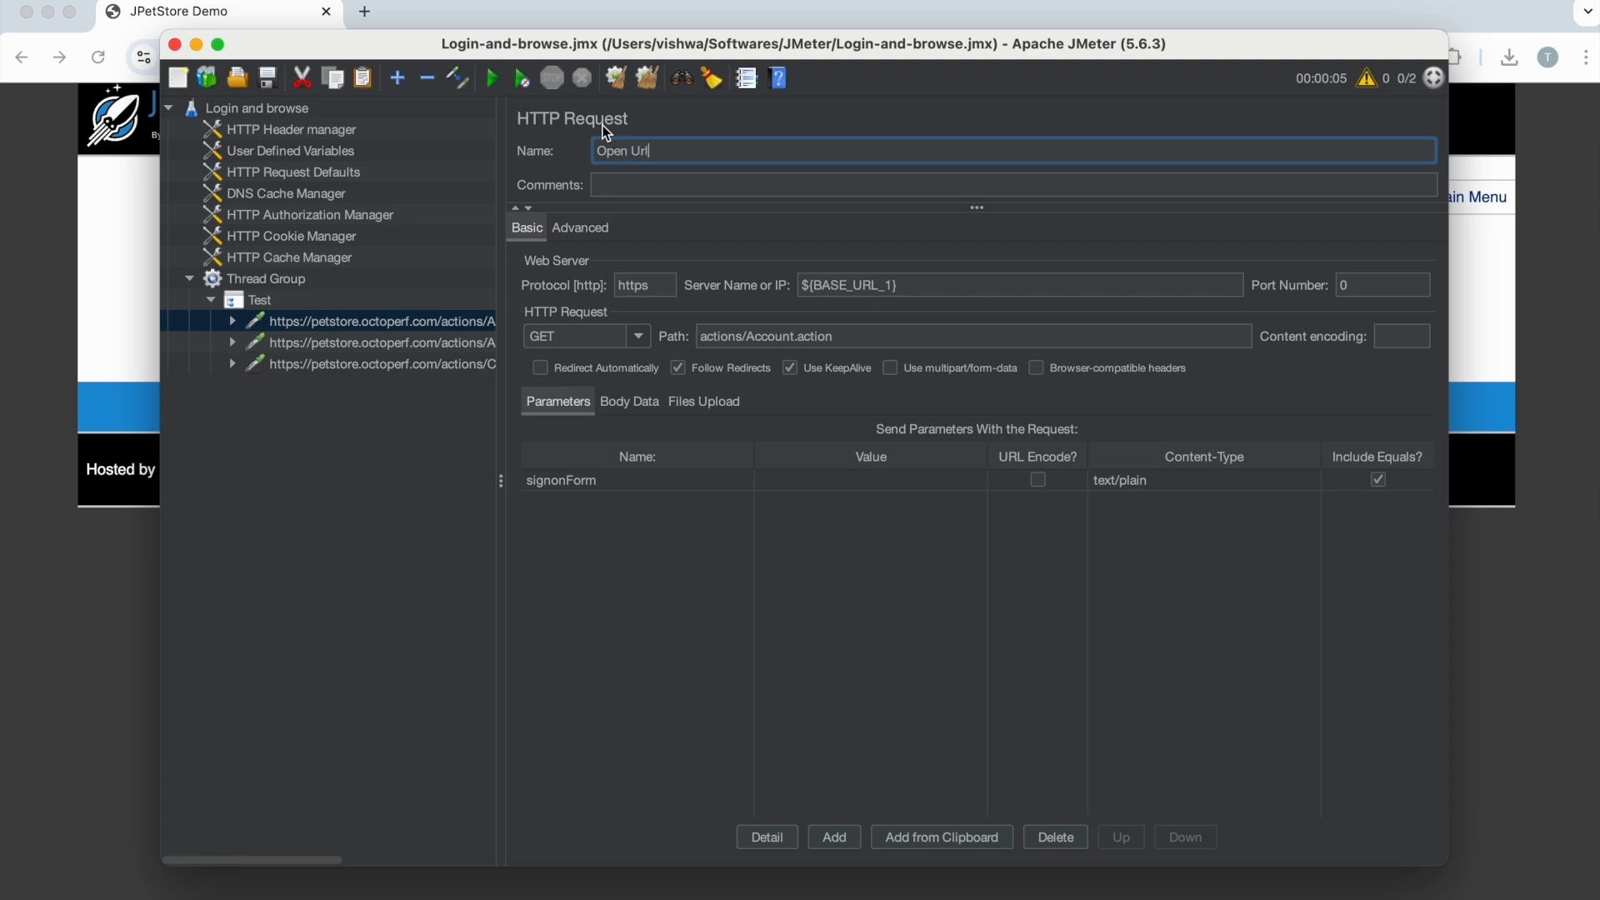
pyautogui.click(413, 365)
pyautogui.click(414, 345)
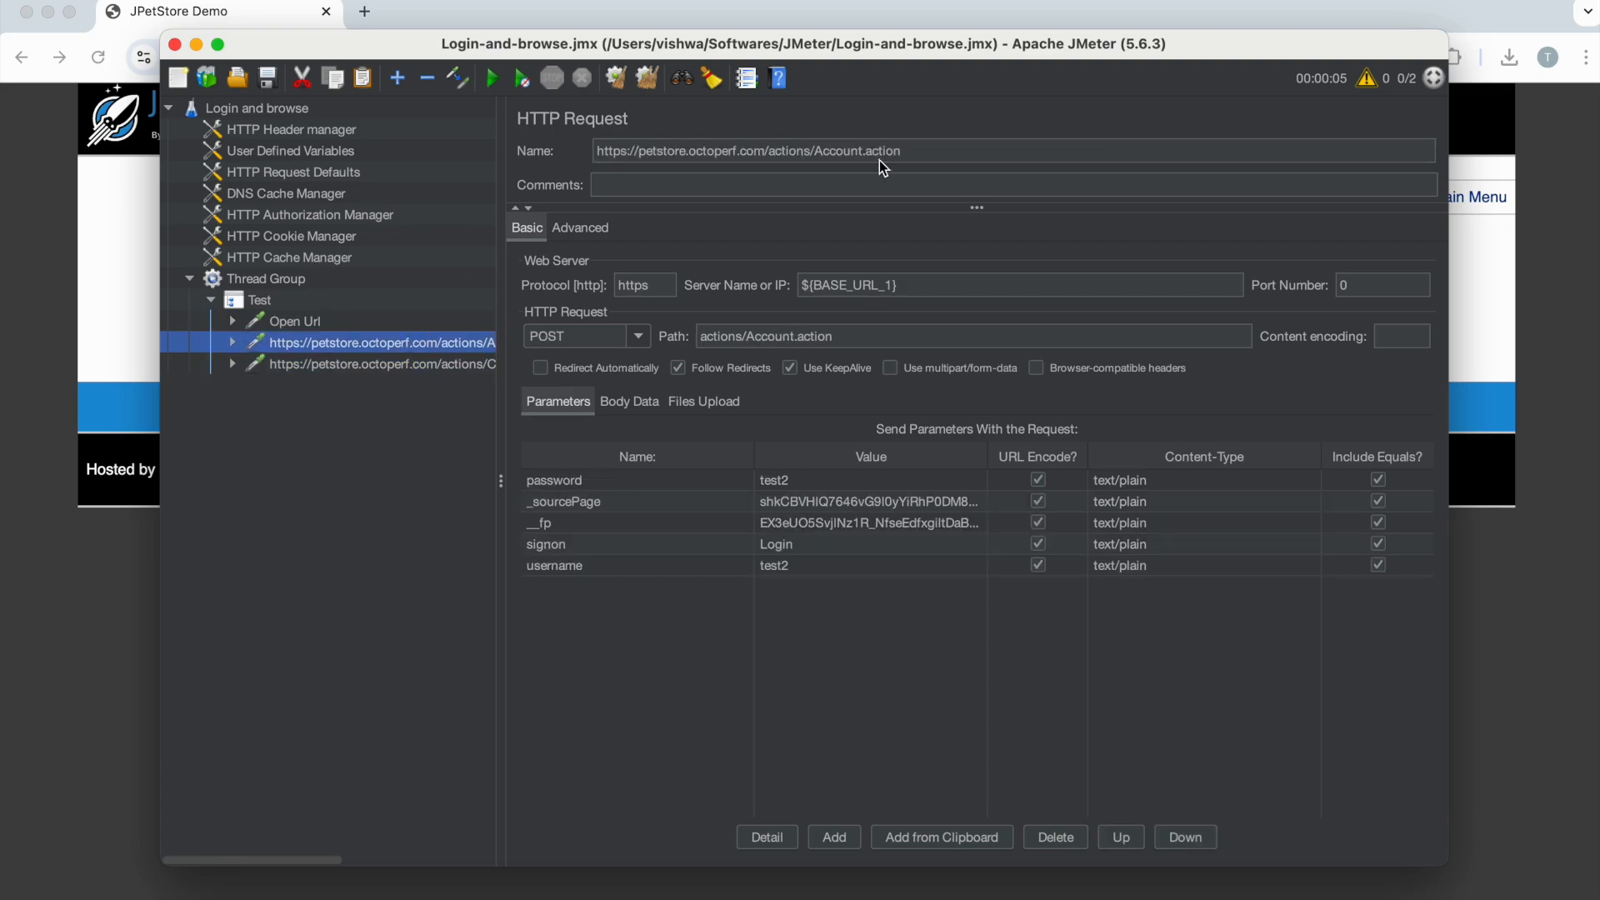
pyautogui.moveTo(883, 167); pyautogui.dragTo(579, 139)
pyautogui.write('Login')
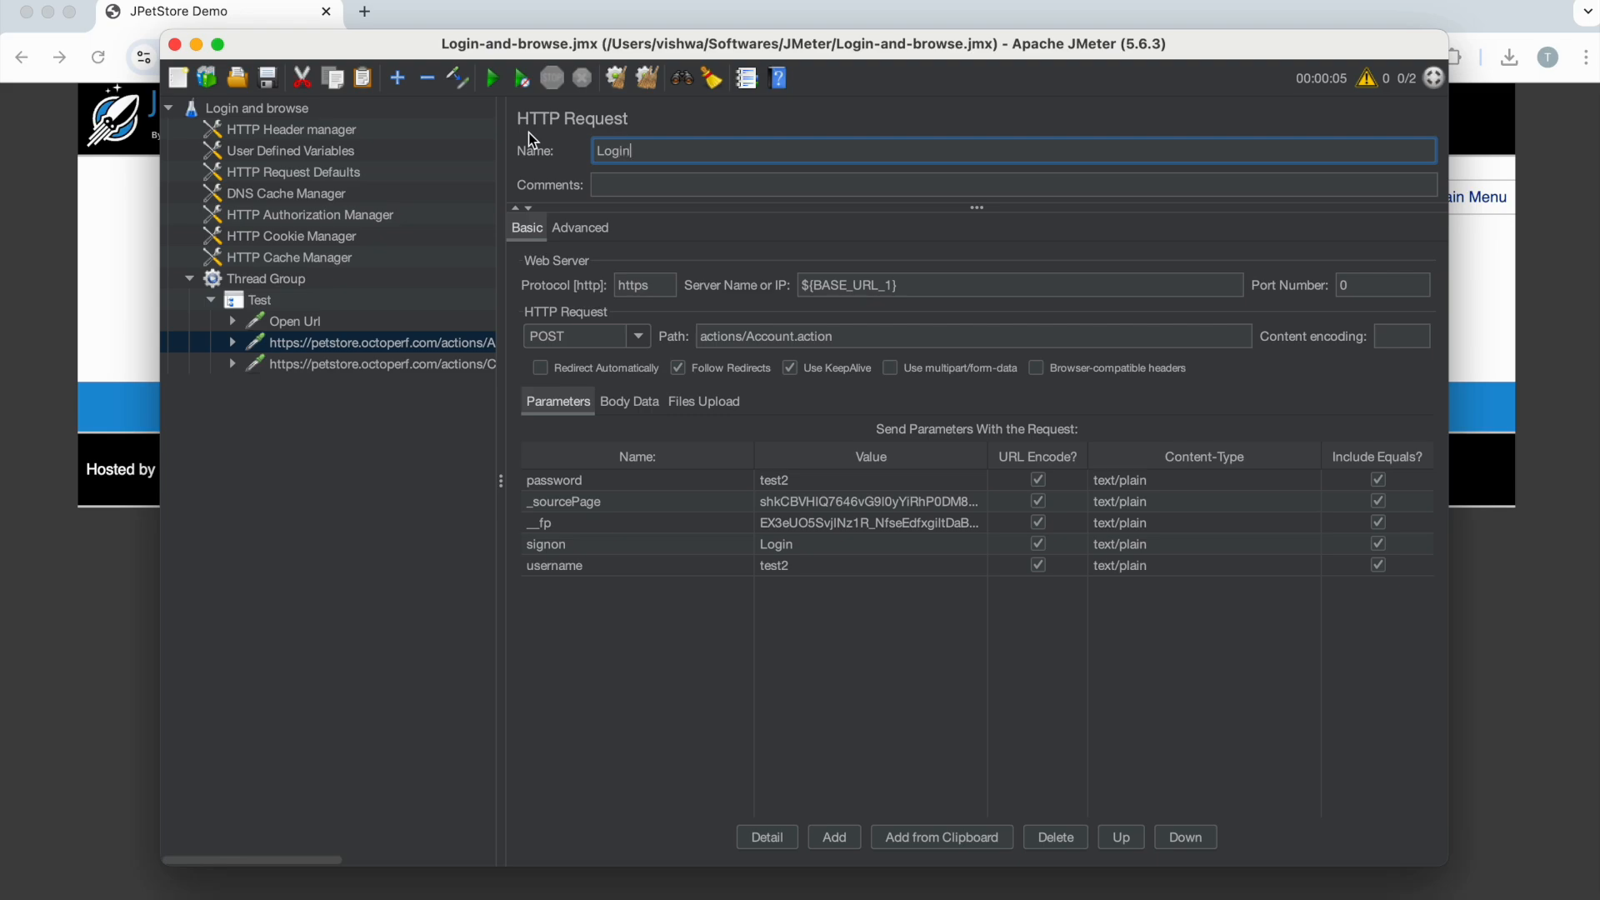
pyautogui.click(376, 366)
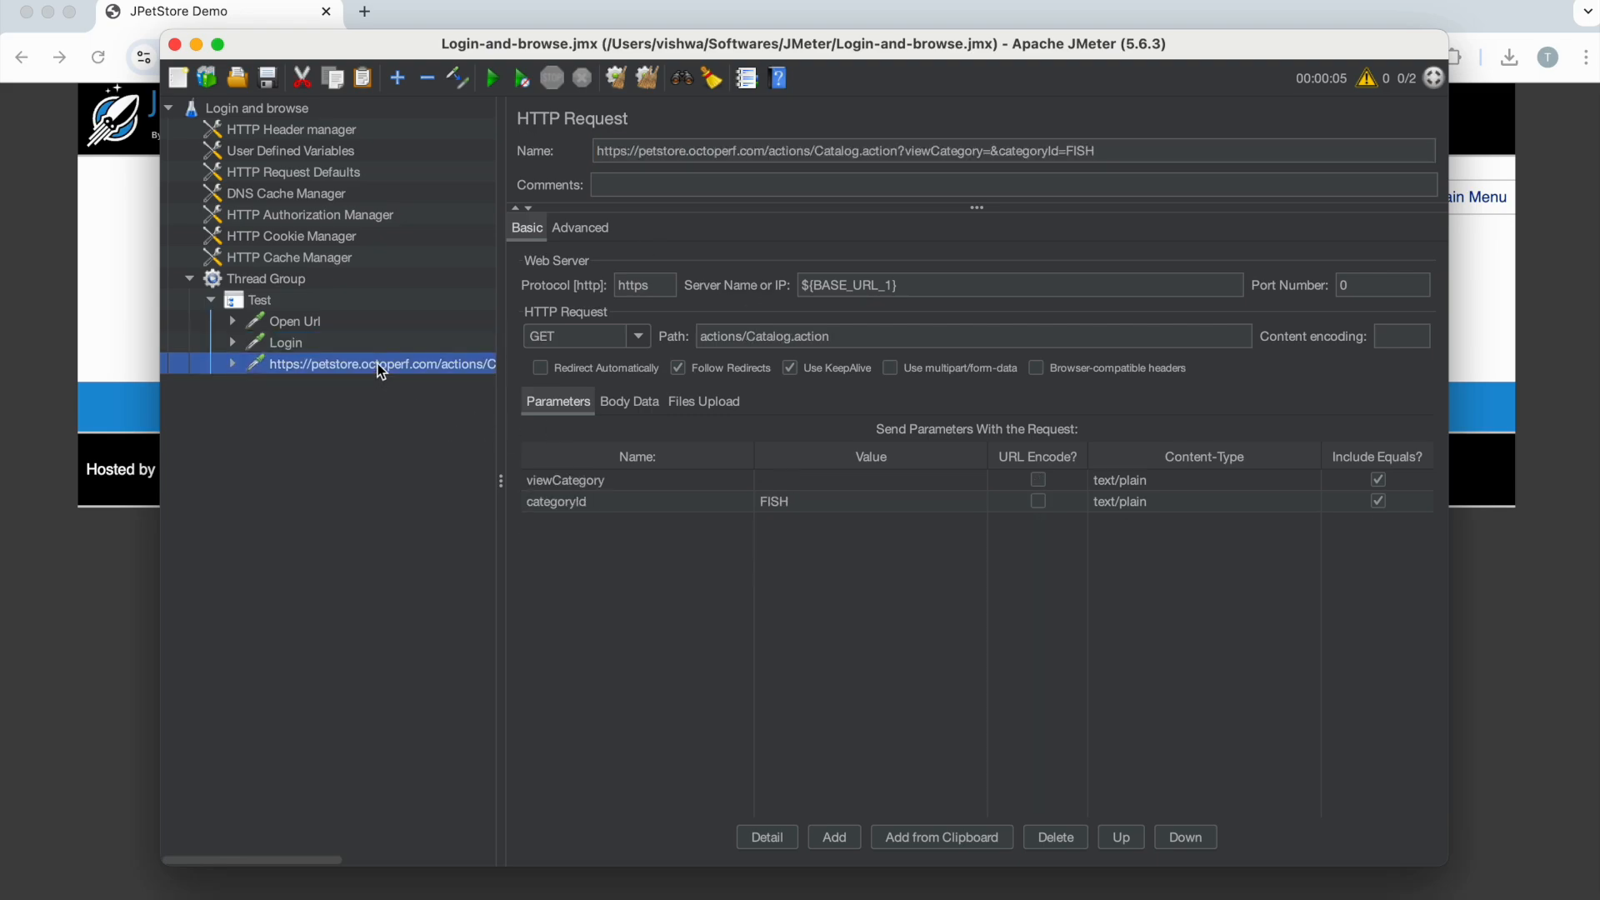
# Step: Rename the catalog request to 'Browse' and verify all three names in the tree
pyautogui.moveTo(1128, 150); pyautogui.dragTo(573, 123)
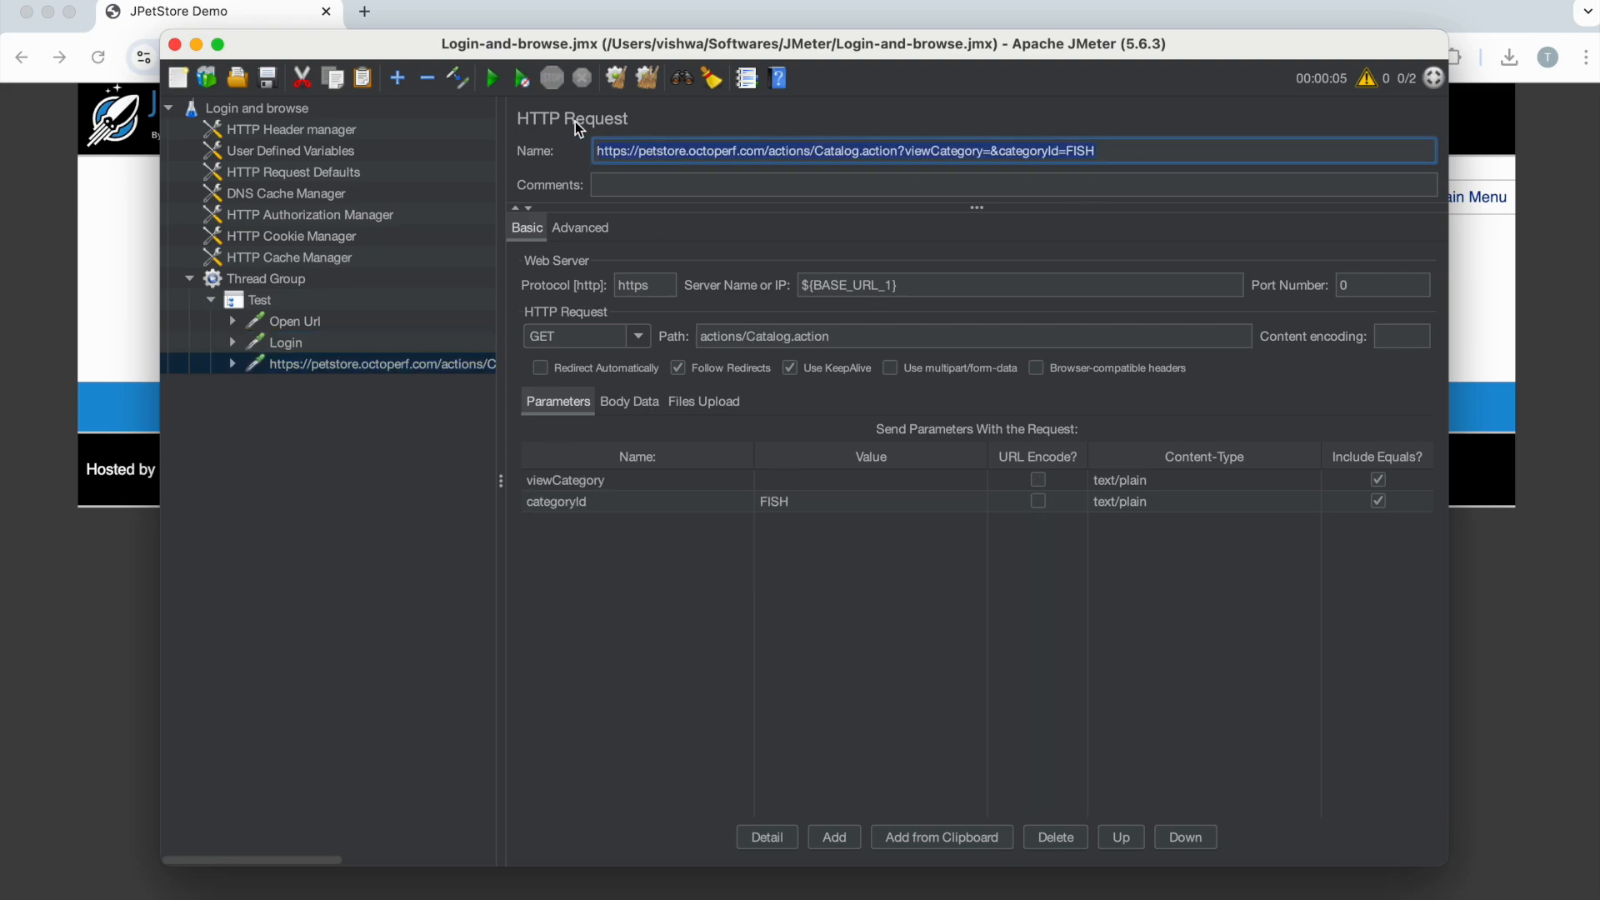
pyautogui.write('Browse')
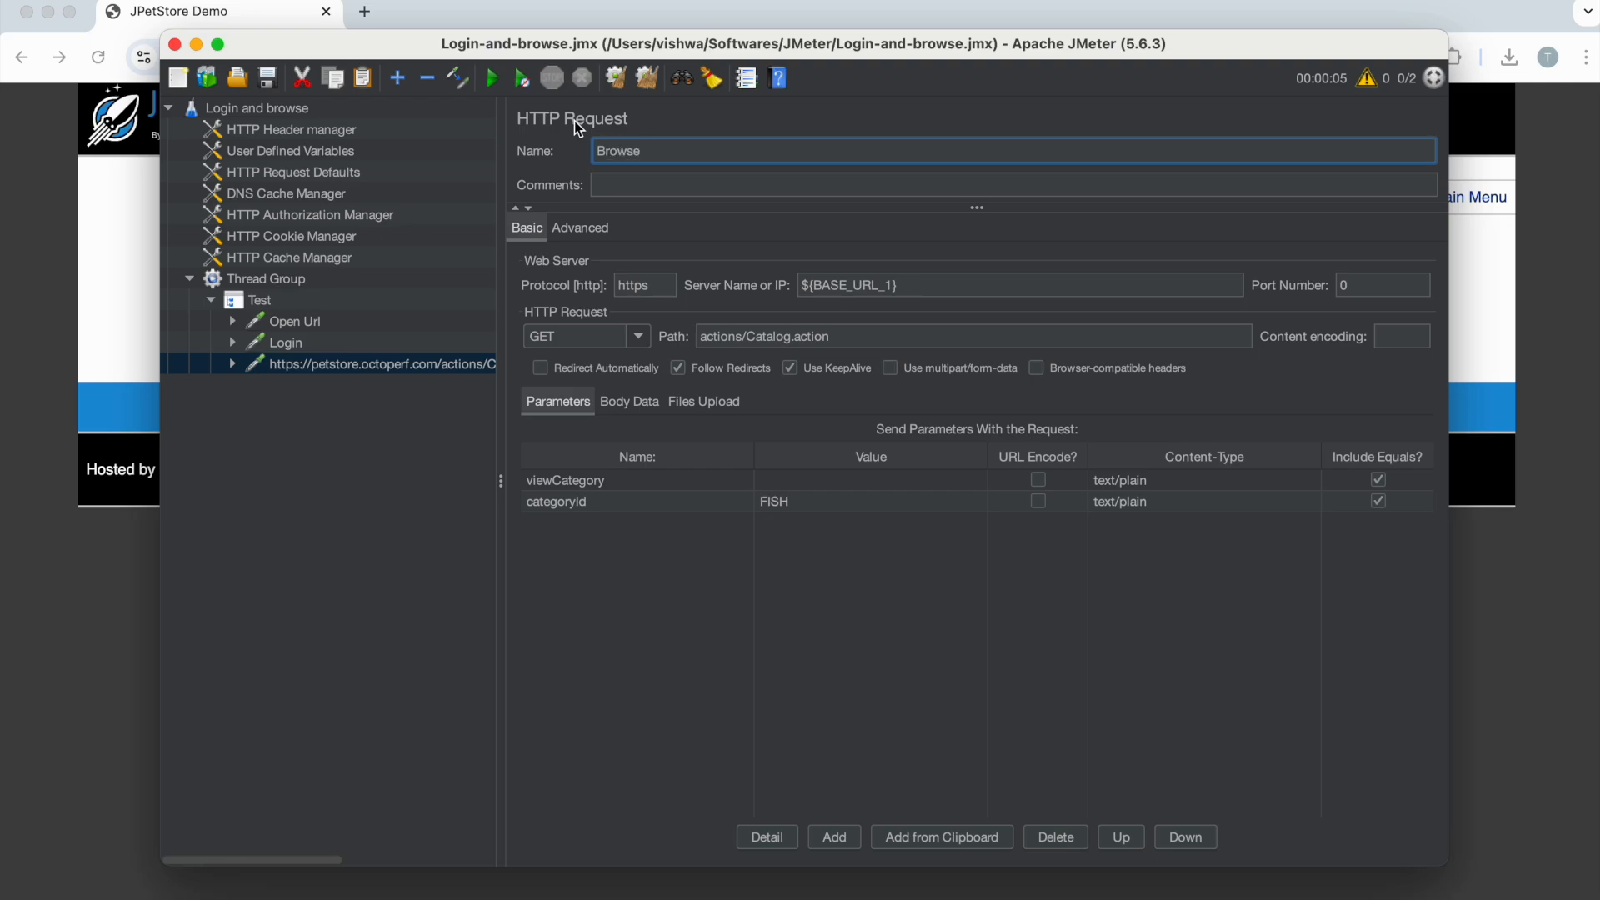
pyautogui.click(321, 410)
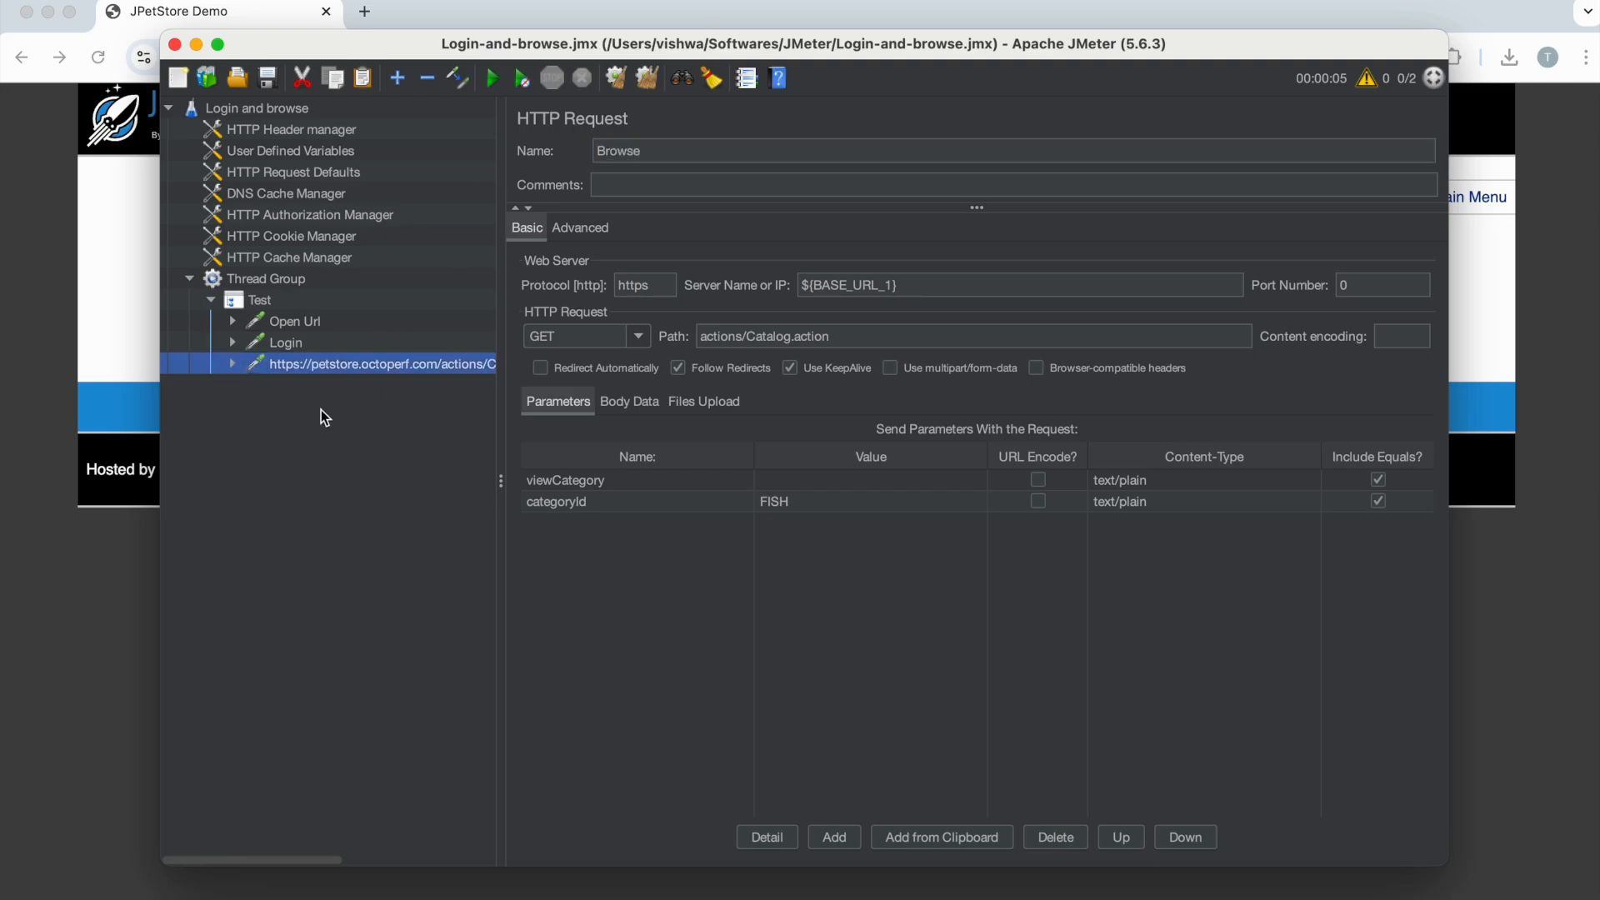
pyautogui.click(284, 322)
pyautogui.click(286, 342)
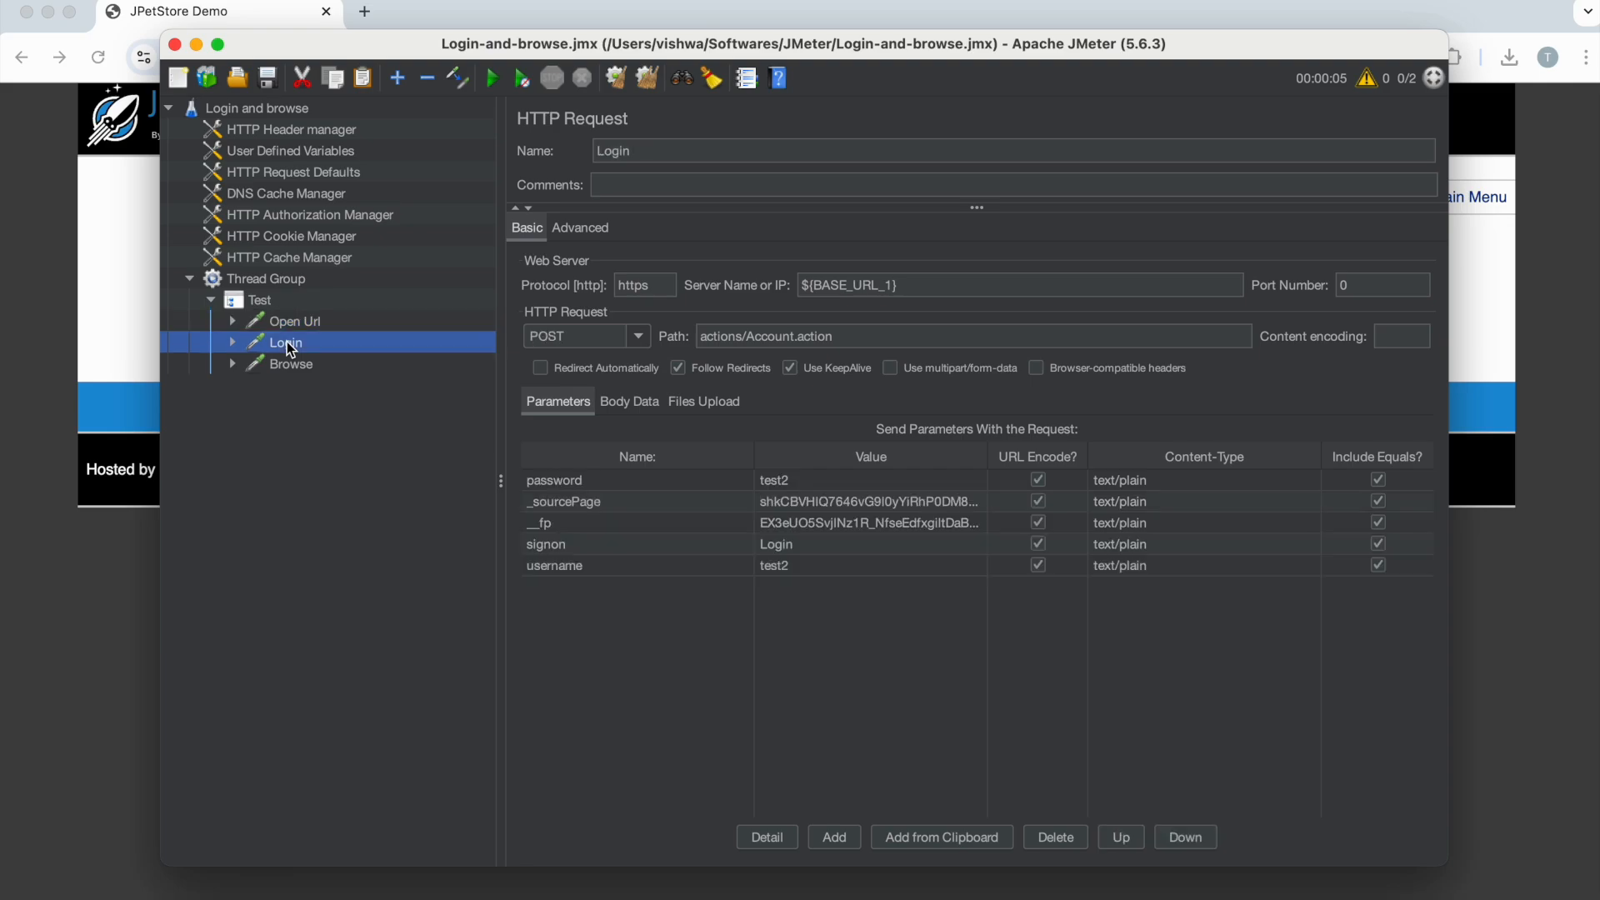
pyautogui.click(292, 365)
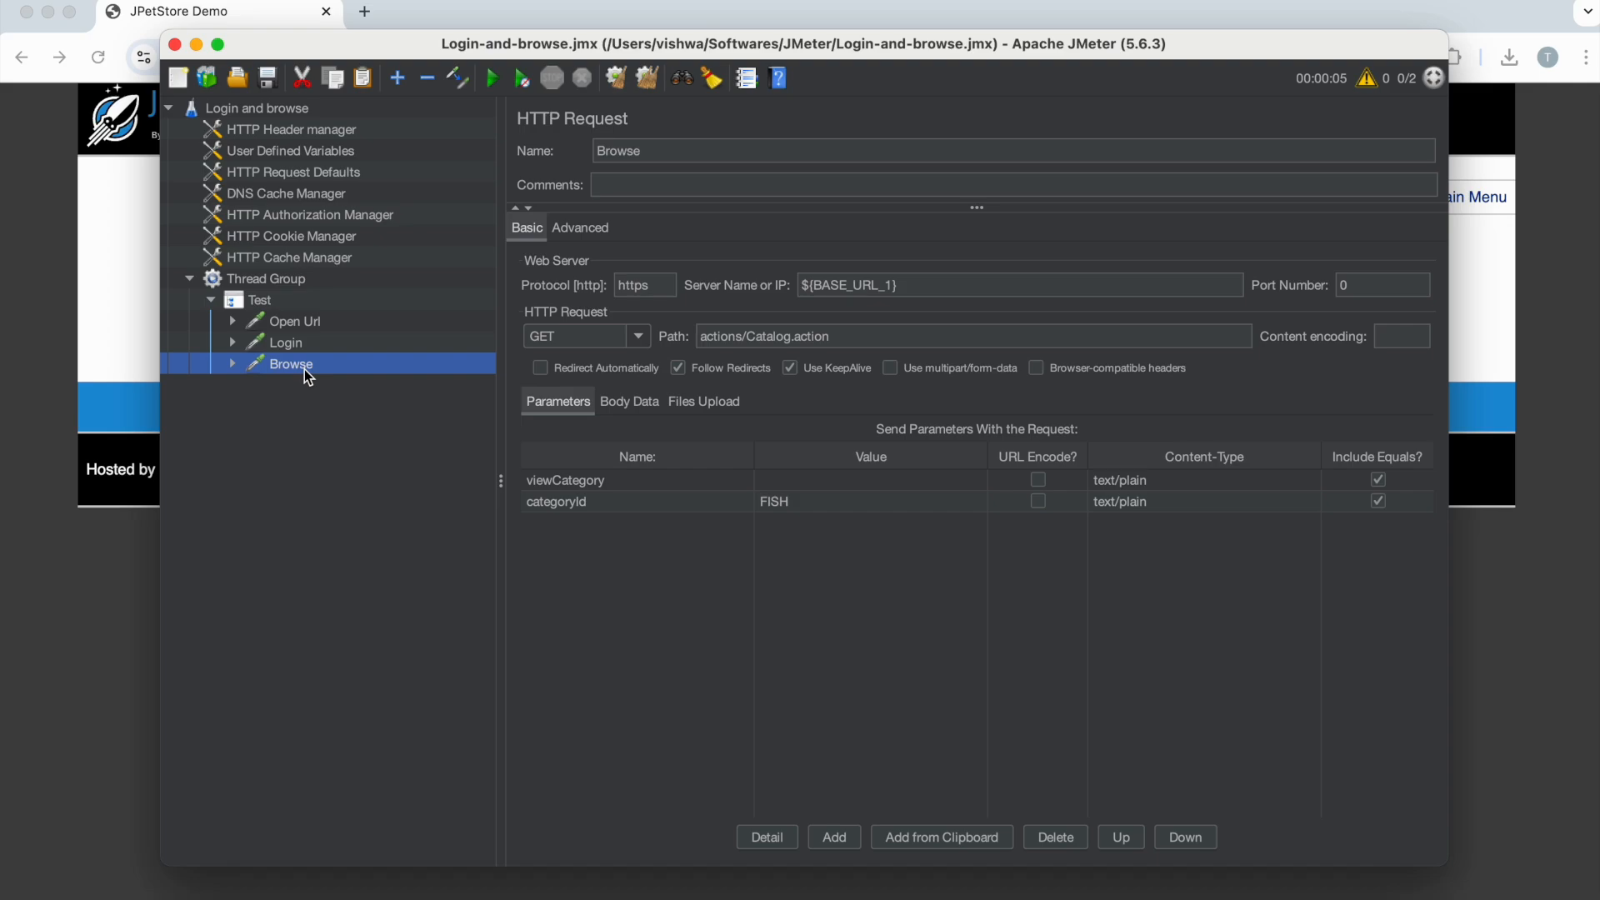
# Step: Add a second Thread Group to the test plan root
pyautogui.click(275, 108)
pyautogui.rightClick(276, 111)
pyautogui.moveTo(460, 123)
pyautogui.moveTo(633, 122)
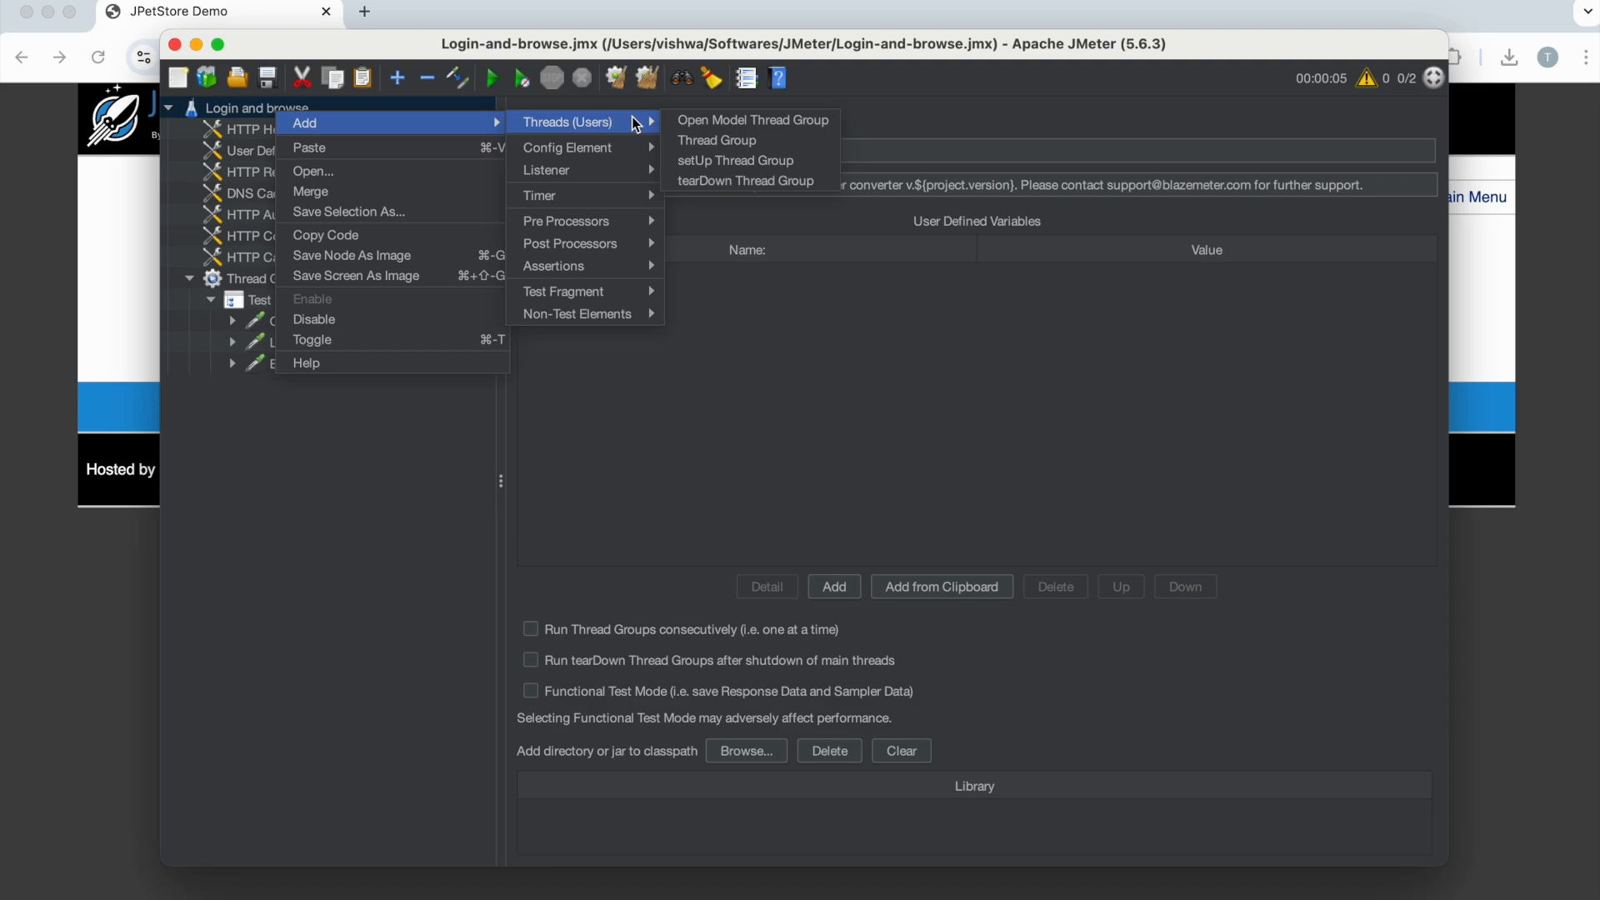
pyautogui.click(733, 140)
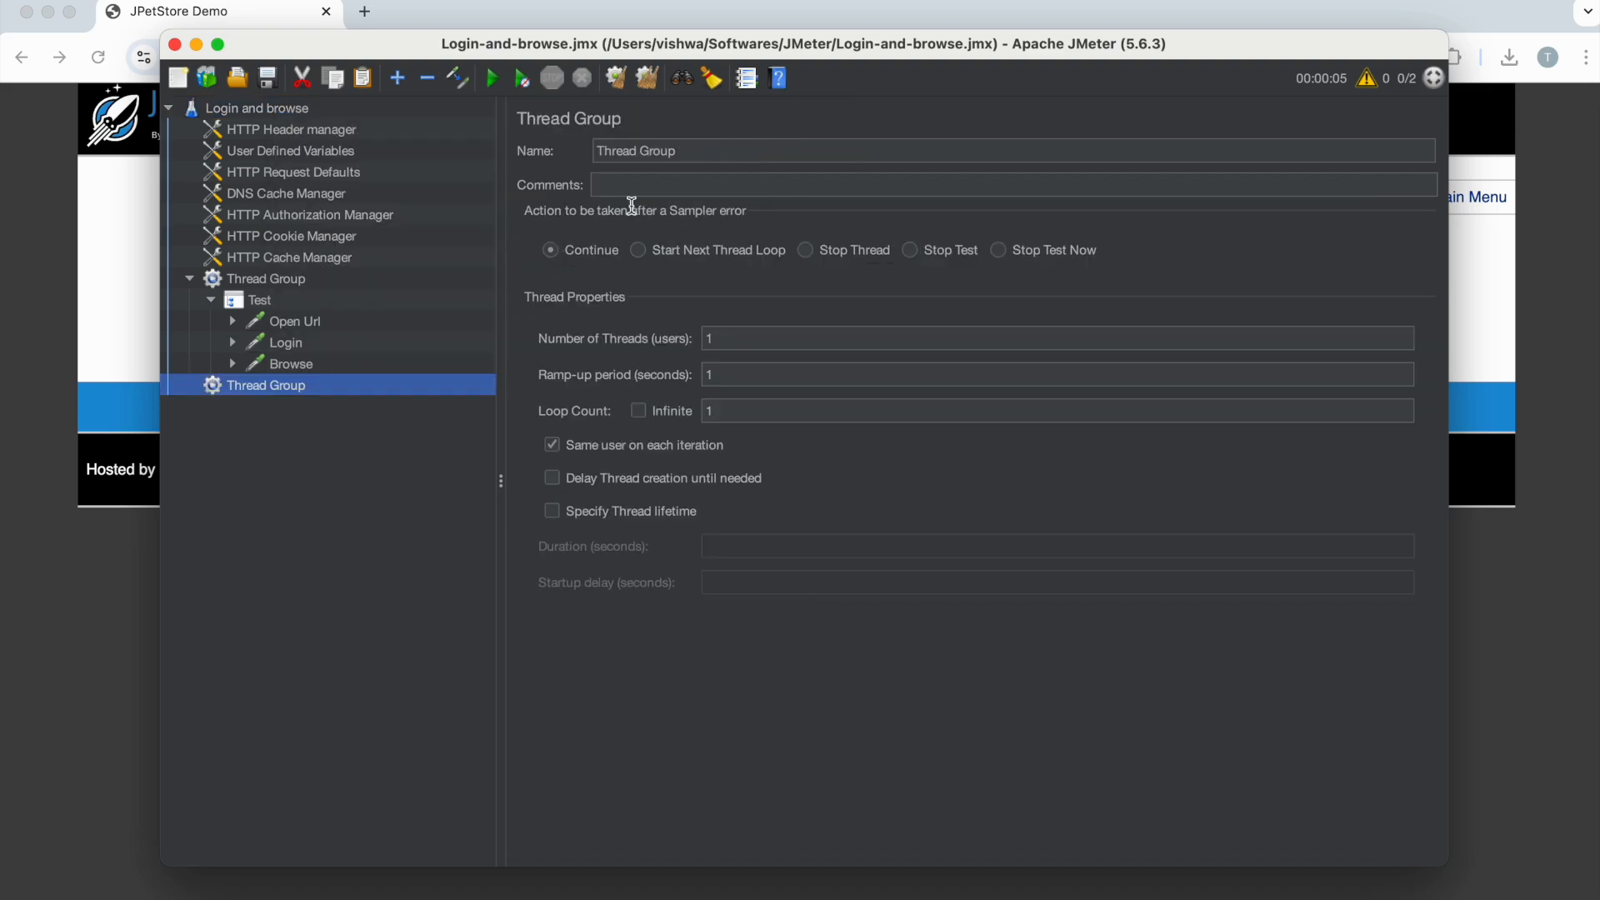
# Step: Add a Once Only Controller inside the new Thread Group
pyautogui.rightClick(265, 394)
pyautogui.moveTo(408, 401)
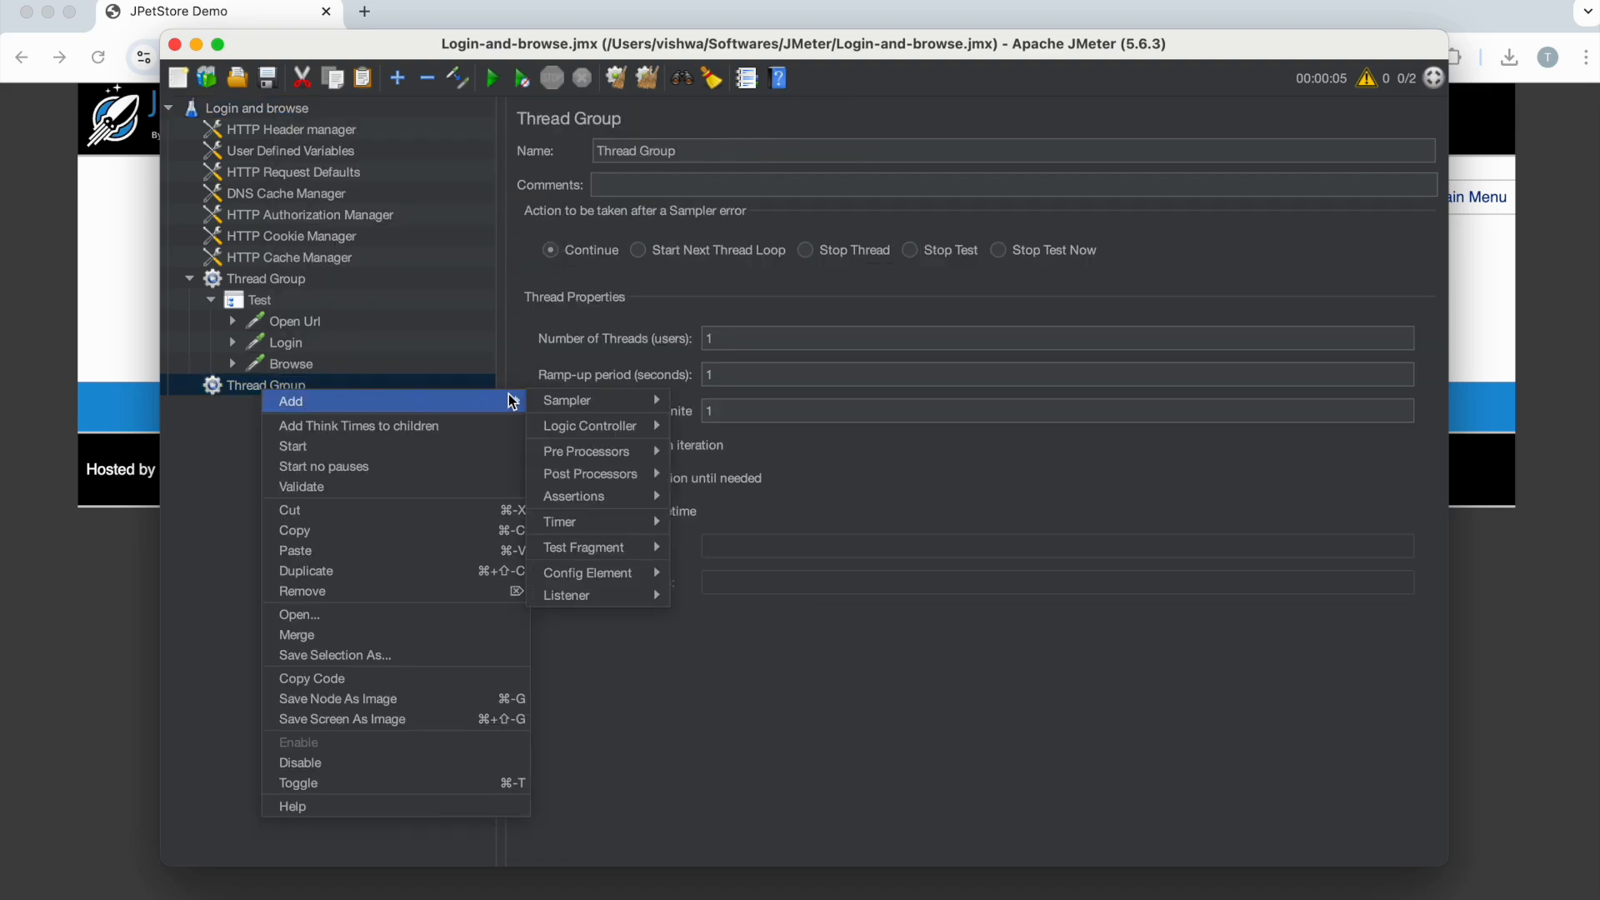
pyautogui.moveTo(645, 404)
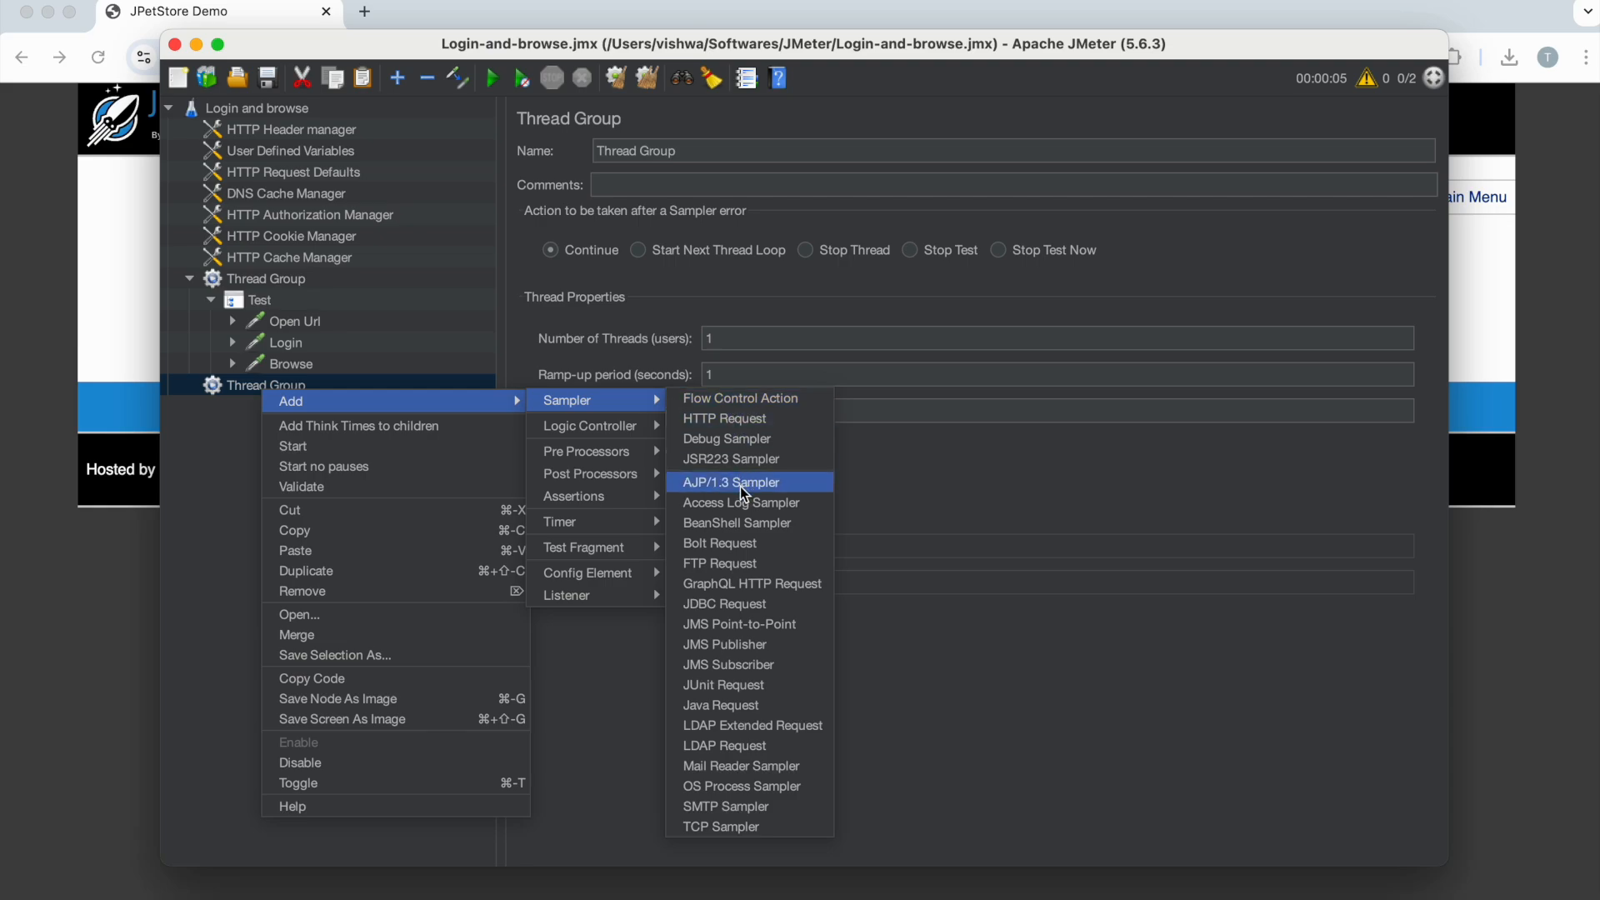
pyautogui.moveTo(638, 433)
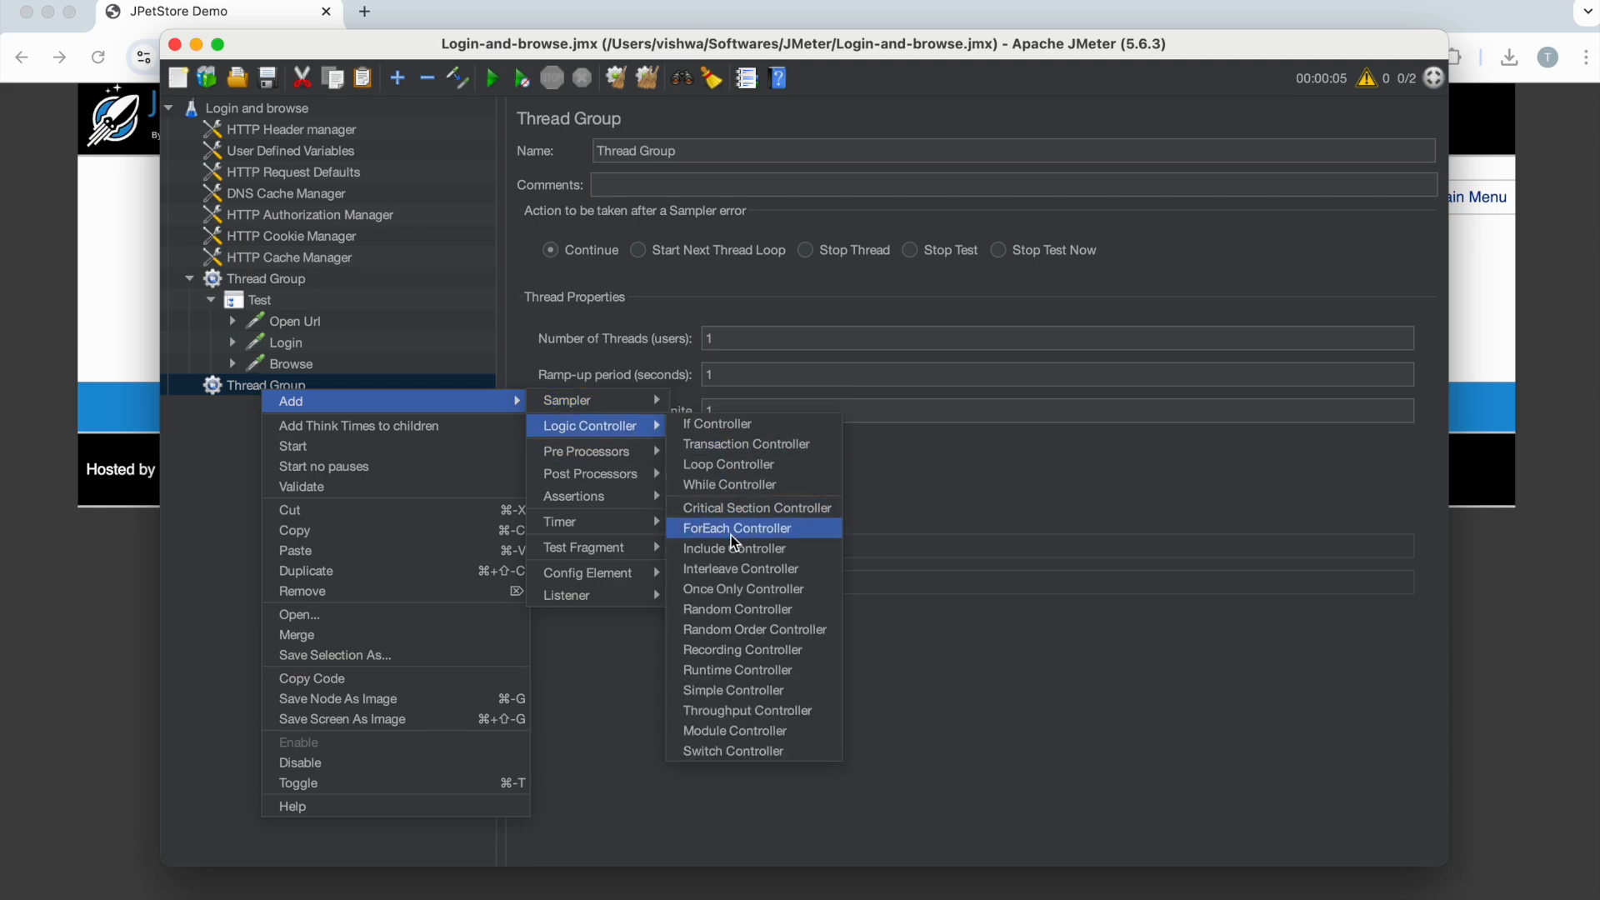
pyautogui.click(735, 590)
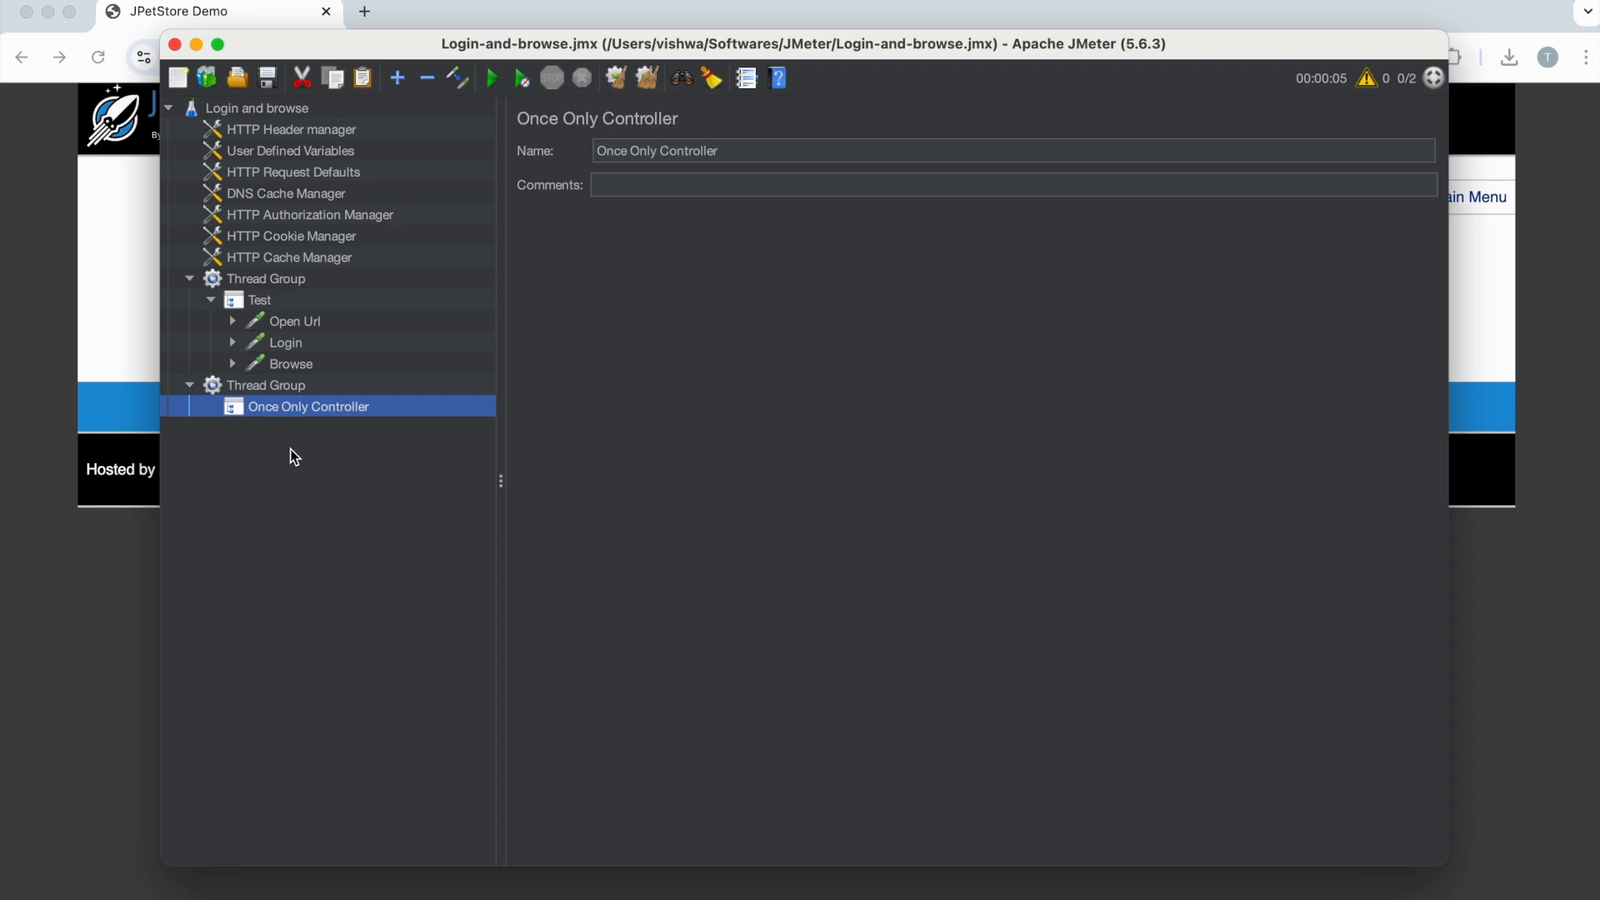
pyautogui.click(286, 324)
# Step: Copy the Open Url and Login requests into the Once Only Controller
pyautogui.keyDown('shift'); pyautogui.click(286, 344); pyautogui.keyUp('shift')
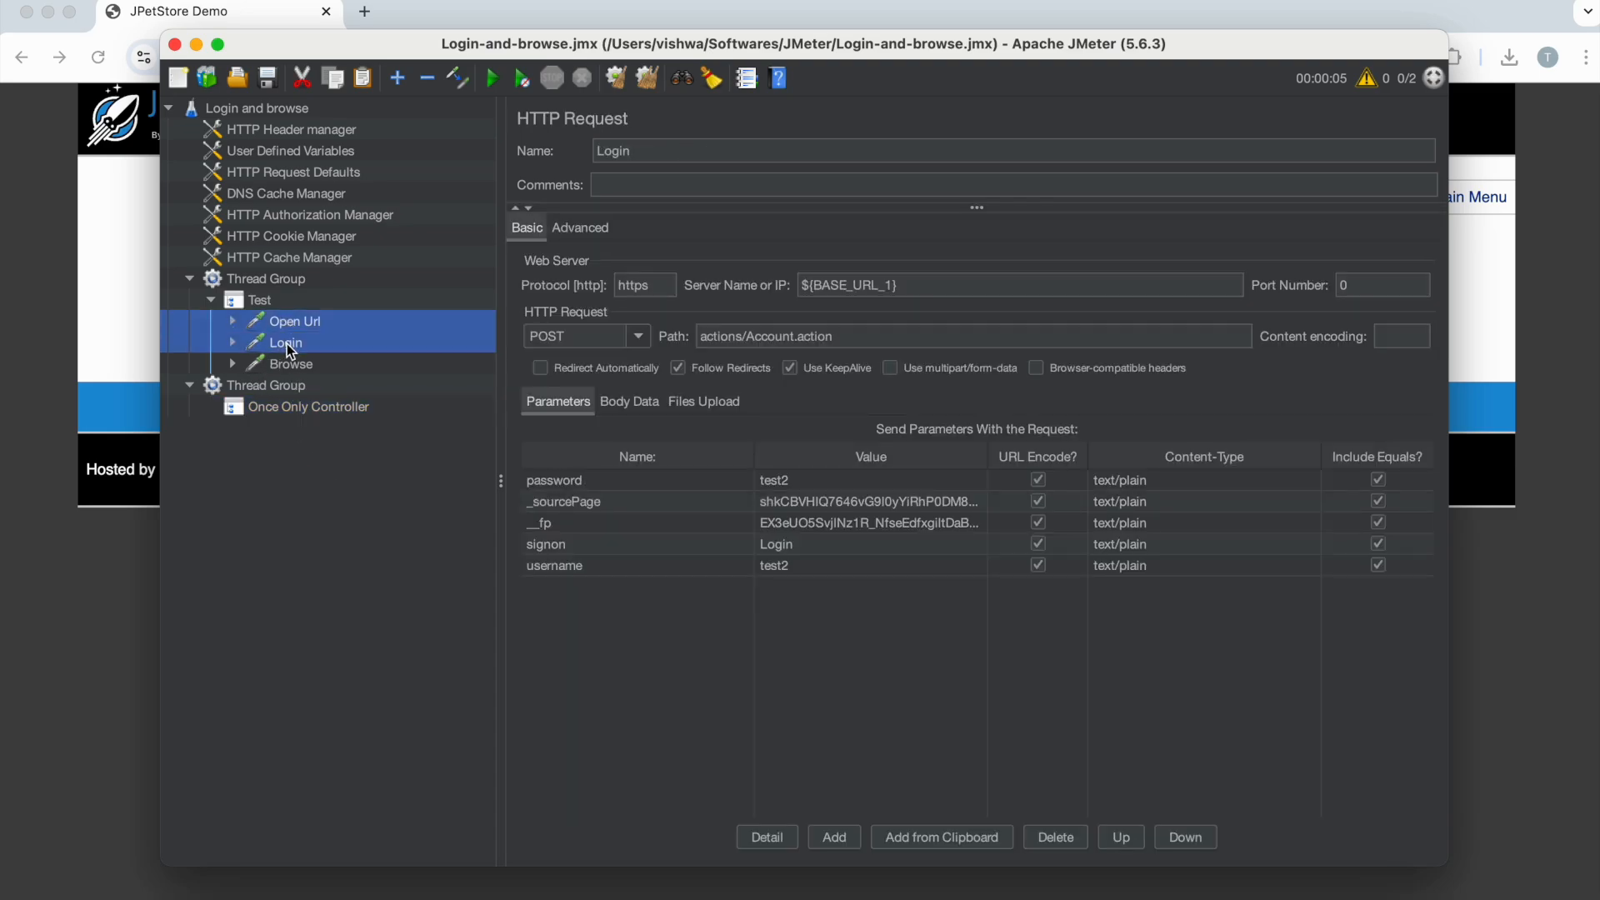
pyautogui.press('super+c')
pyautogui.click(298, 405)
pyautogui.press('super+v')
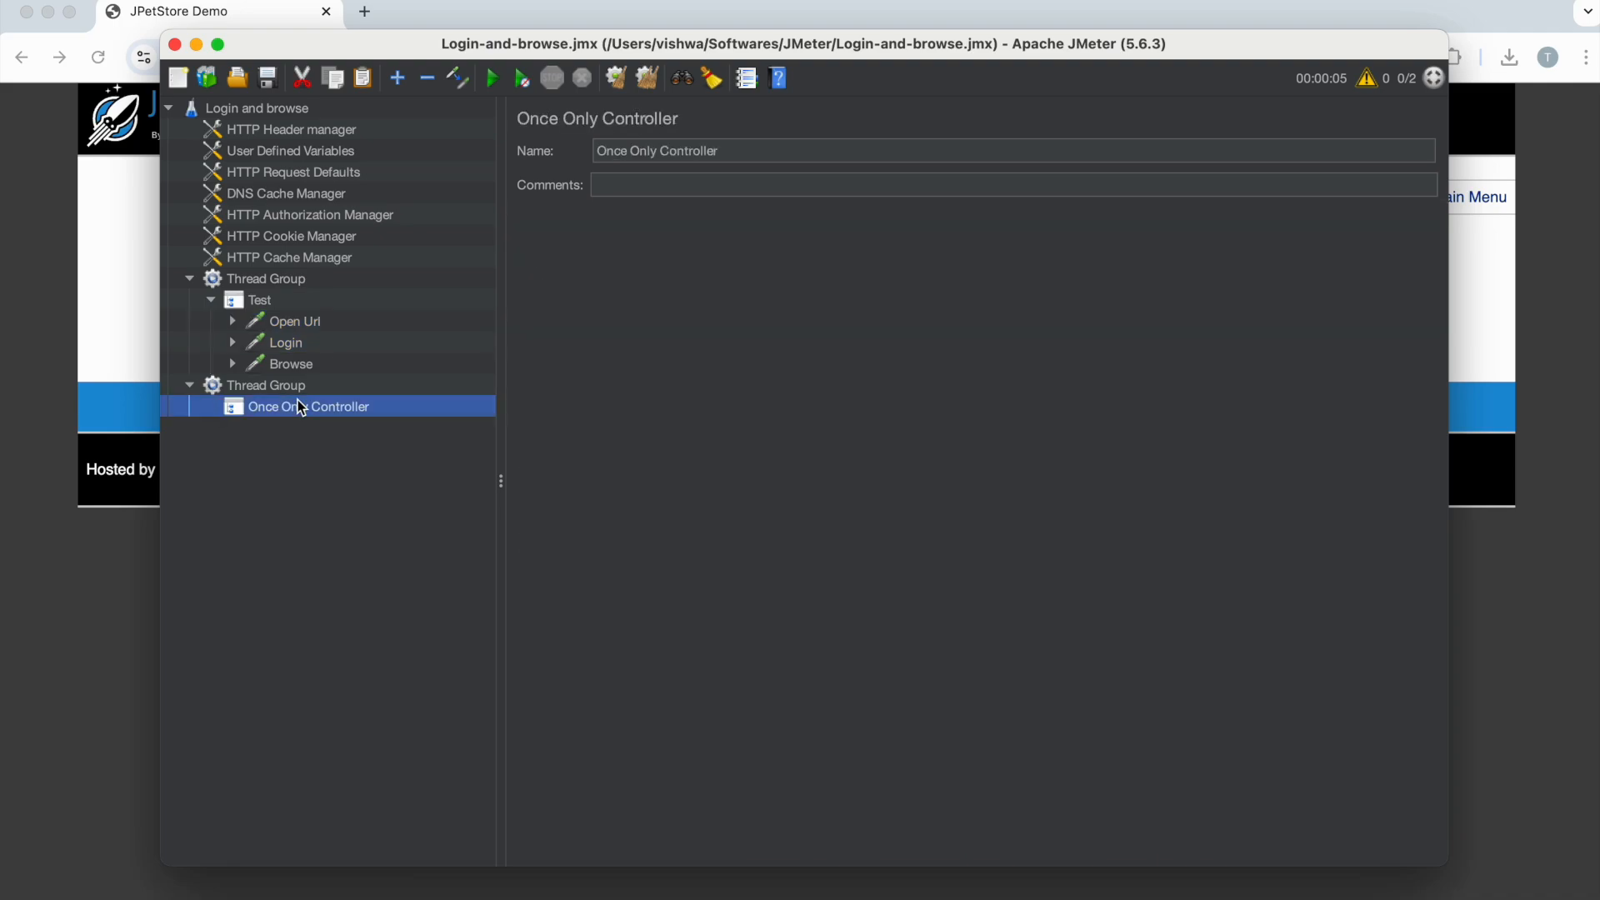
pyautogui.click(212, 408)
# Step: Paste a copy of Browse into the new Thread Group and disable the first Thread Group
pyautogui.click(291, 367)
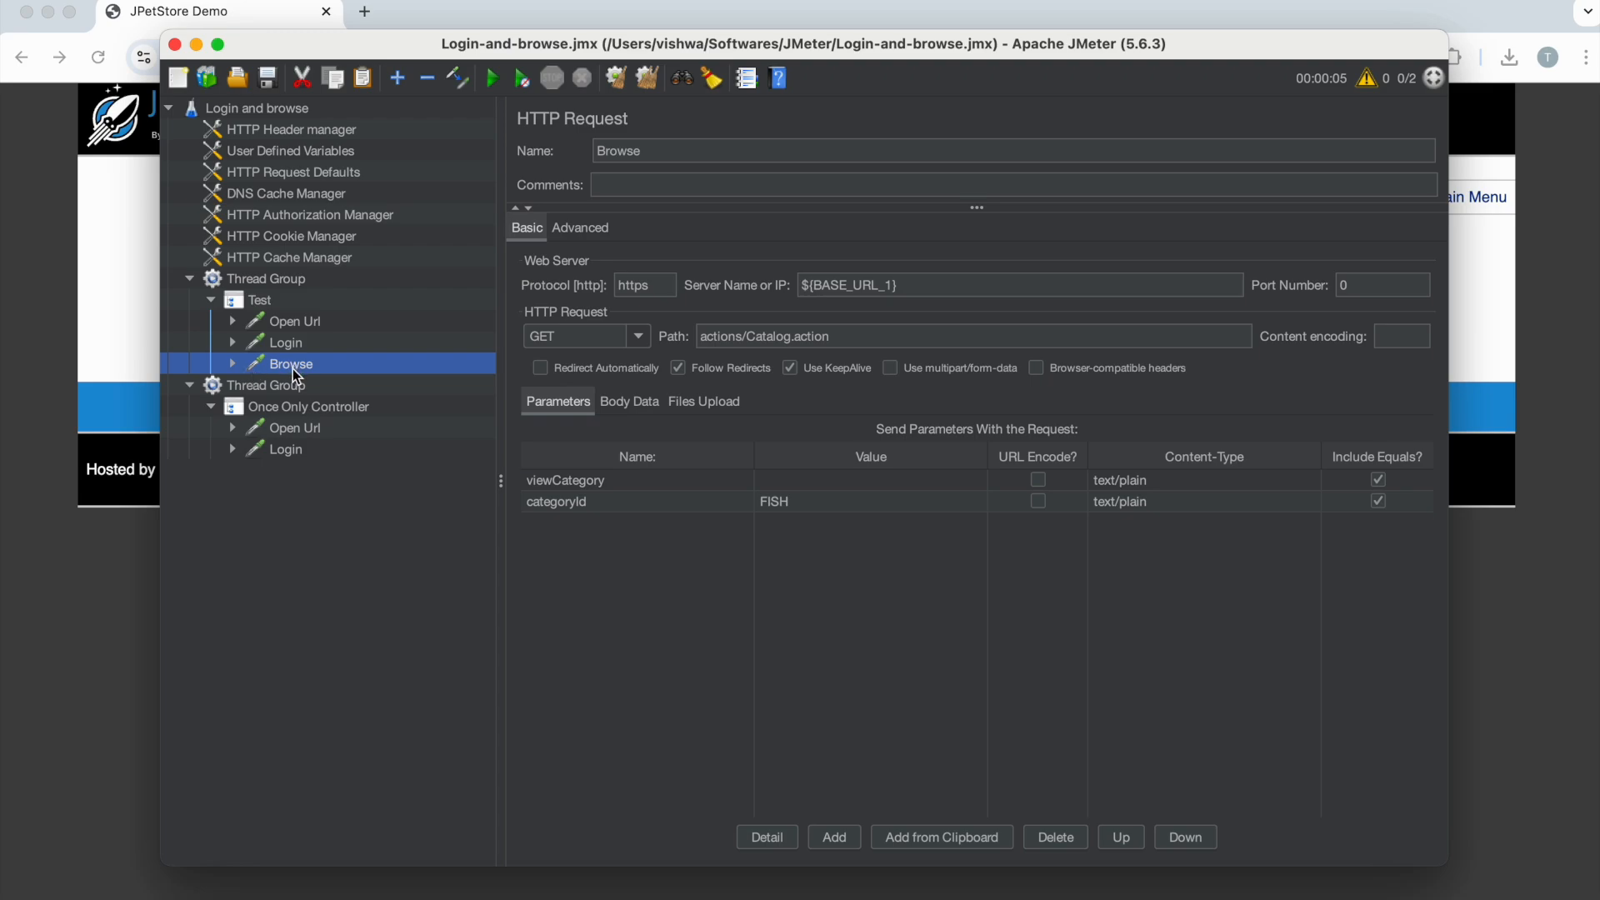
pyautogui.click(280, 388)
pyautogui.press('super+v')
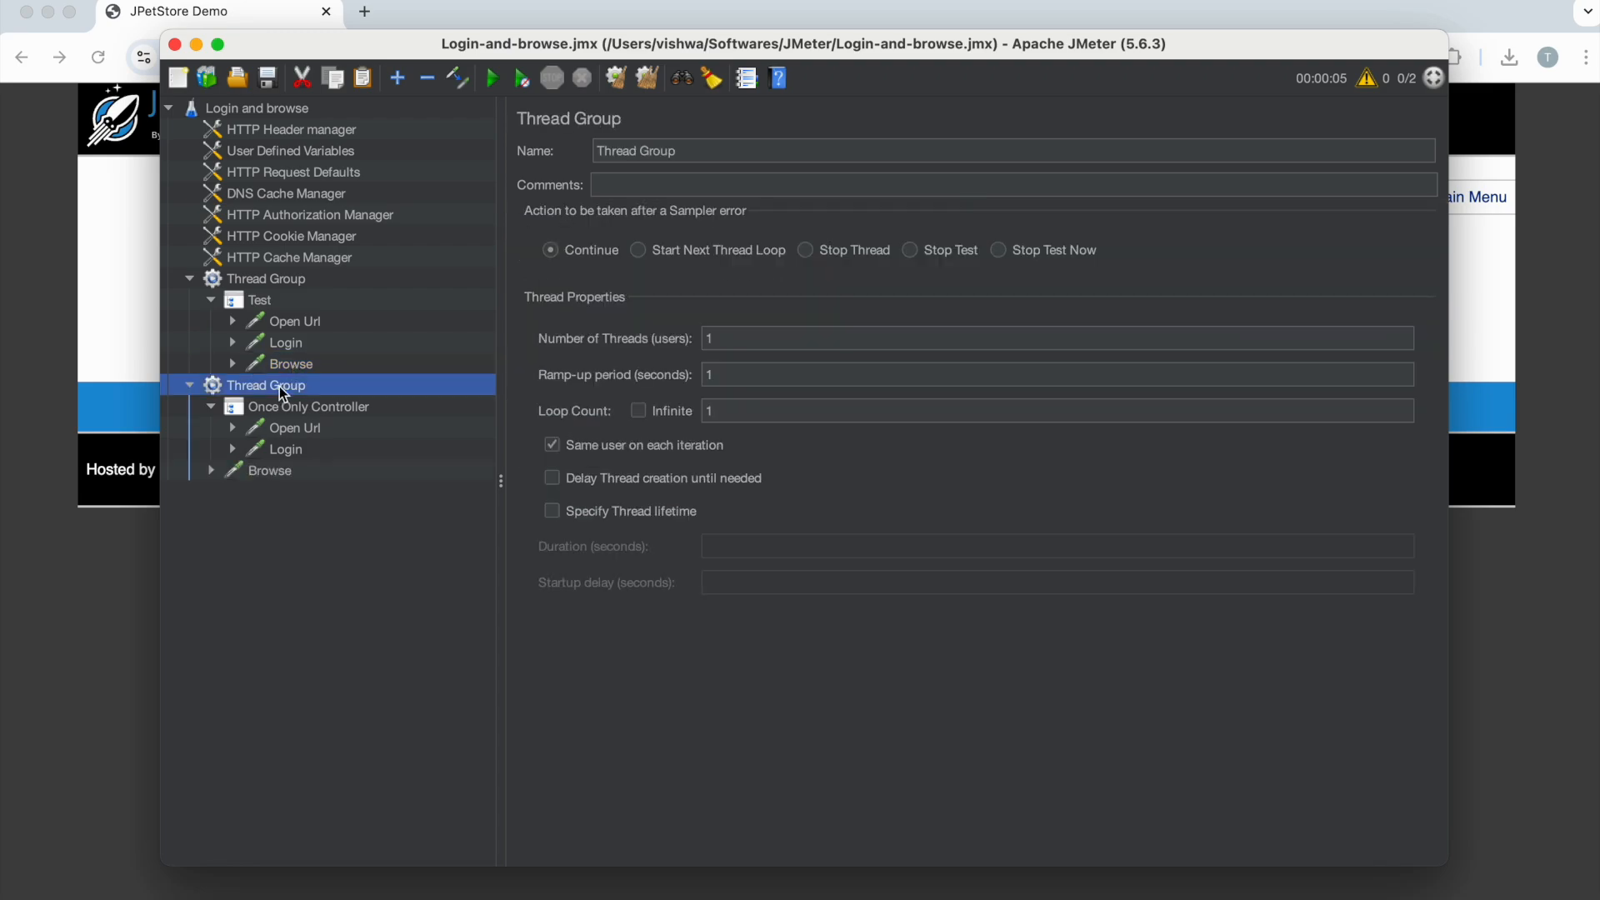
pyautogui.click(189, 278)
pyautogui.click(266, 281)
pyautogui.rightClick(267, 281)
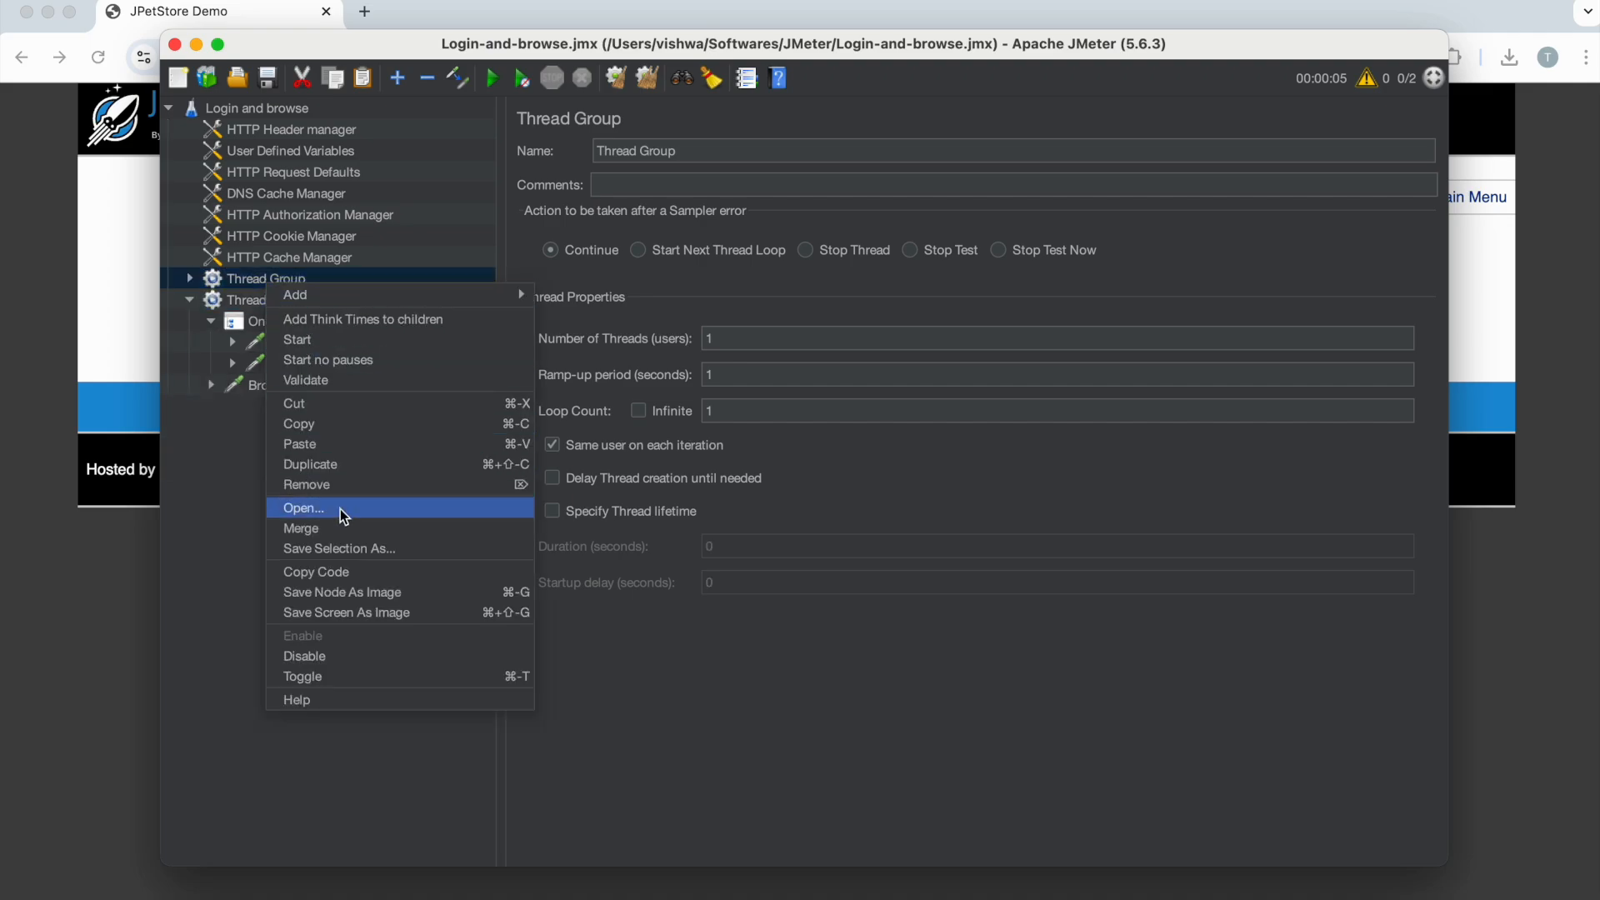
pyautogui.click(332, 652)
# Step: Add a CSV Data Set Config under the copied Browse request
pyautogui.click(192, 302)
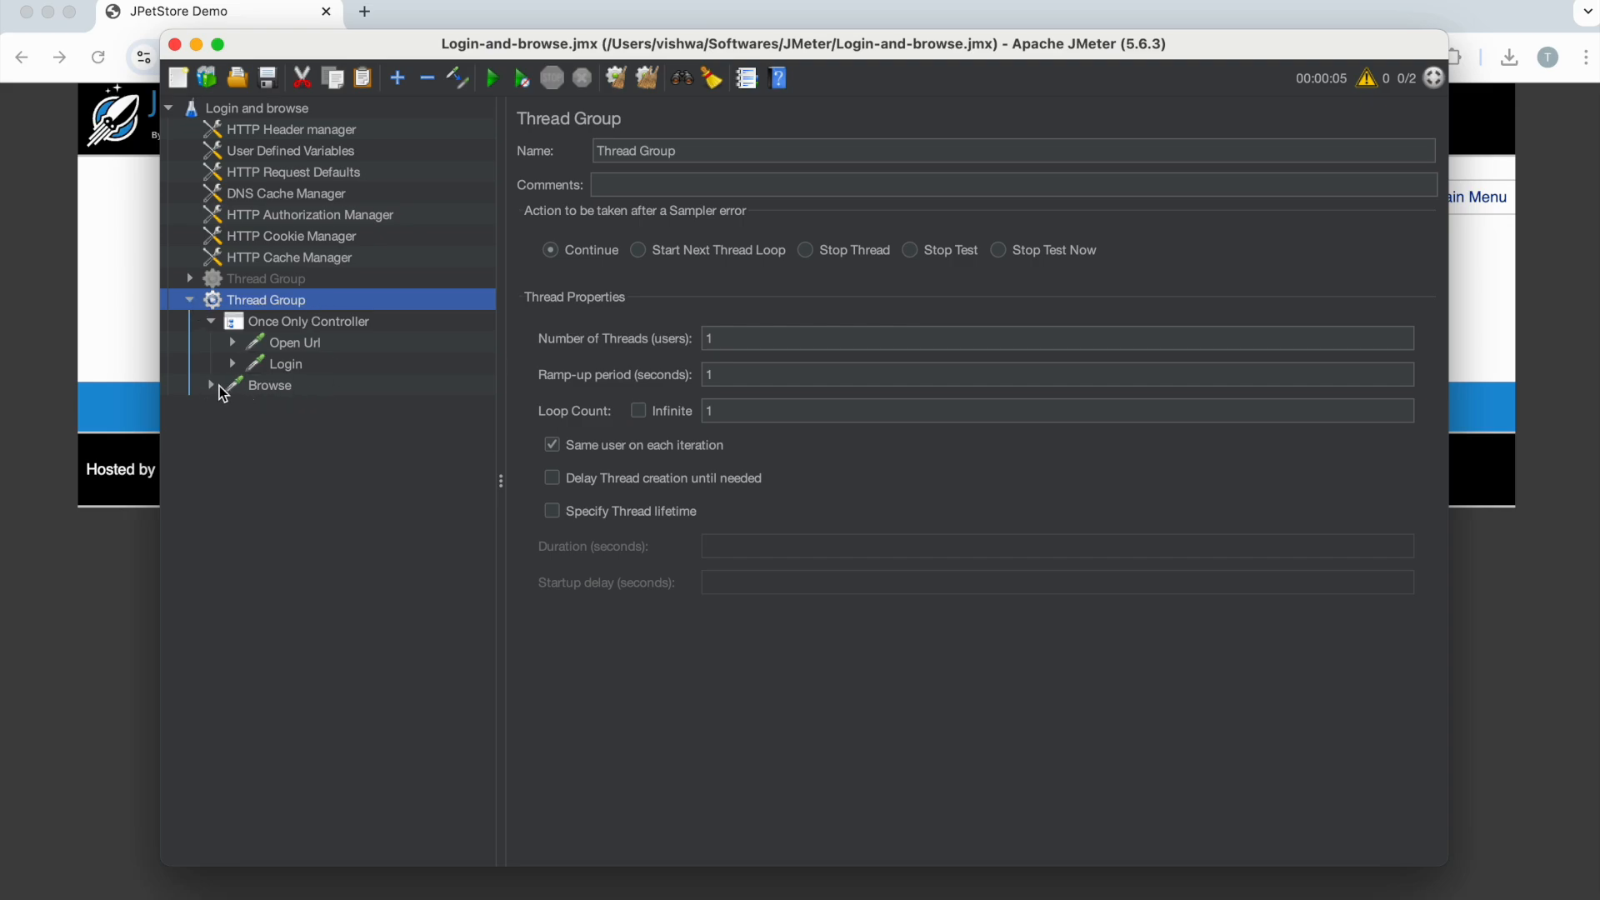
pyautogui.click(262, 385)
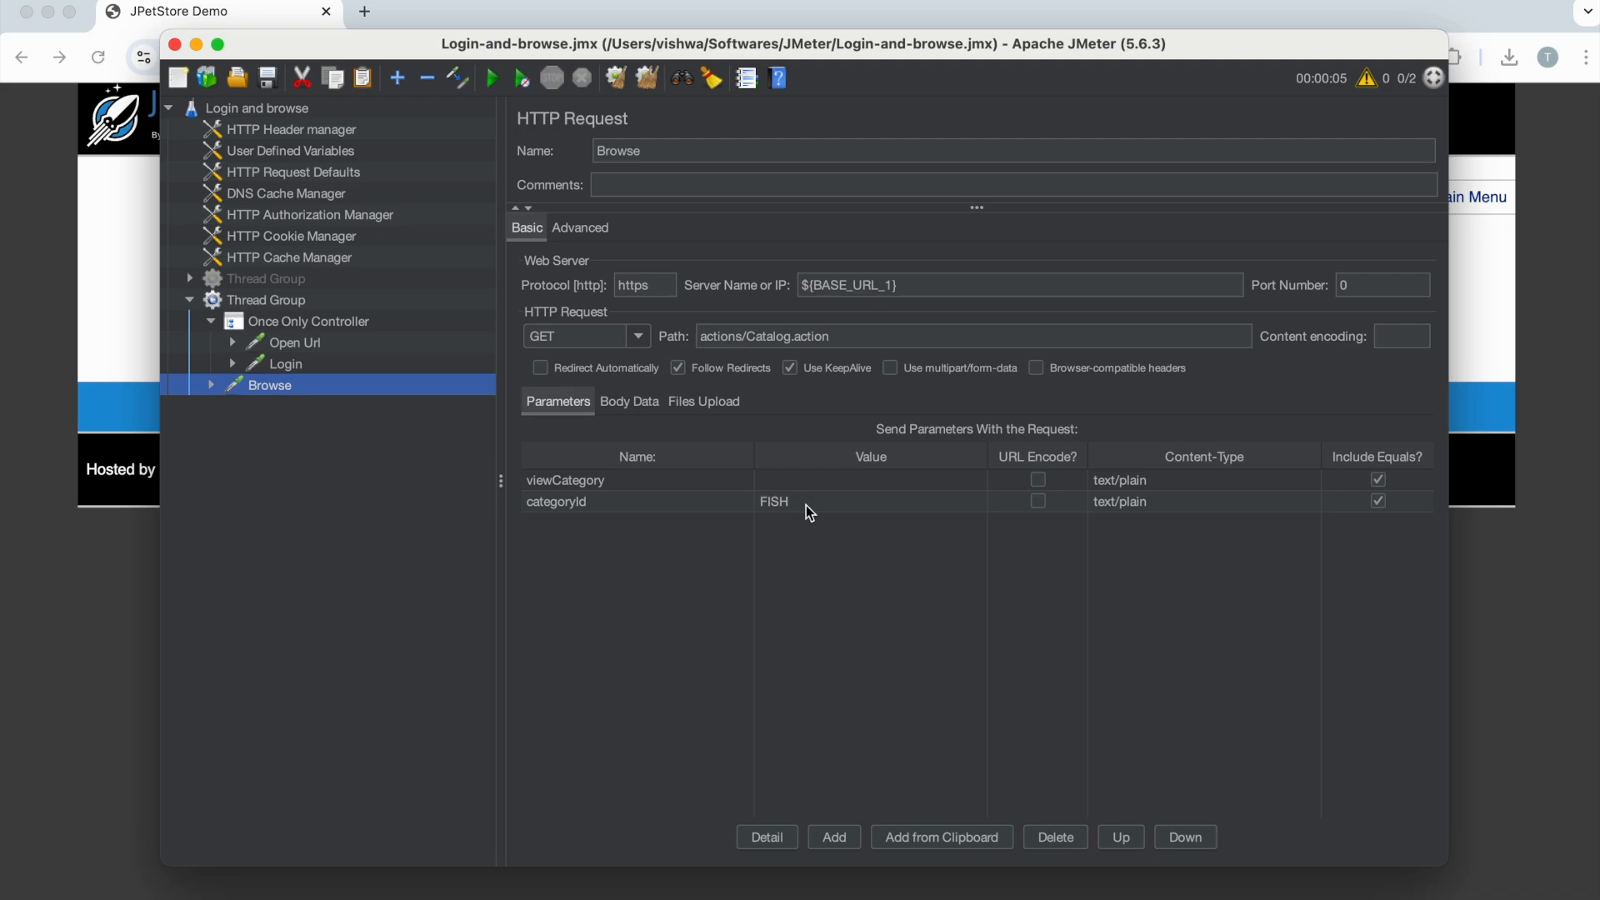
pyautogui.rightClick(268, 394)
pyautogui.moveTo(475, 400)
pyautogui.moveTo(606, 502)
pyautogui.click(699, 498)
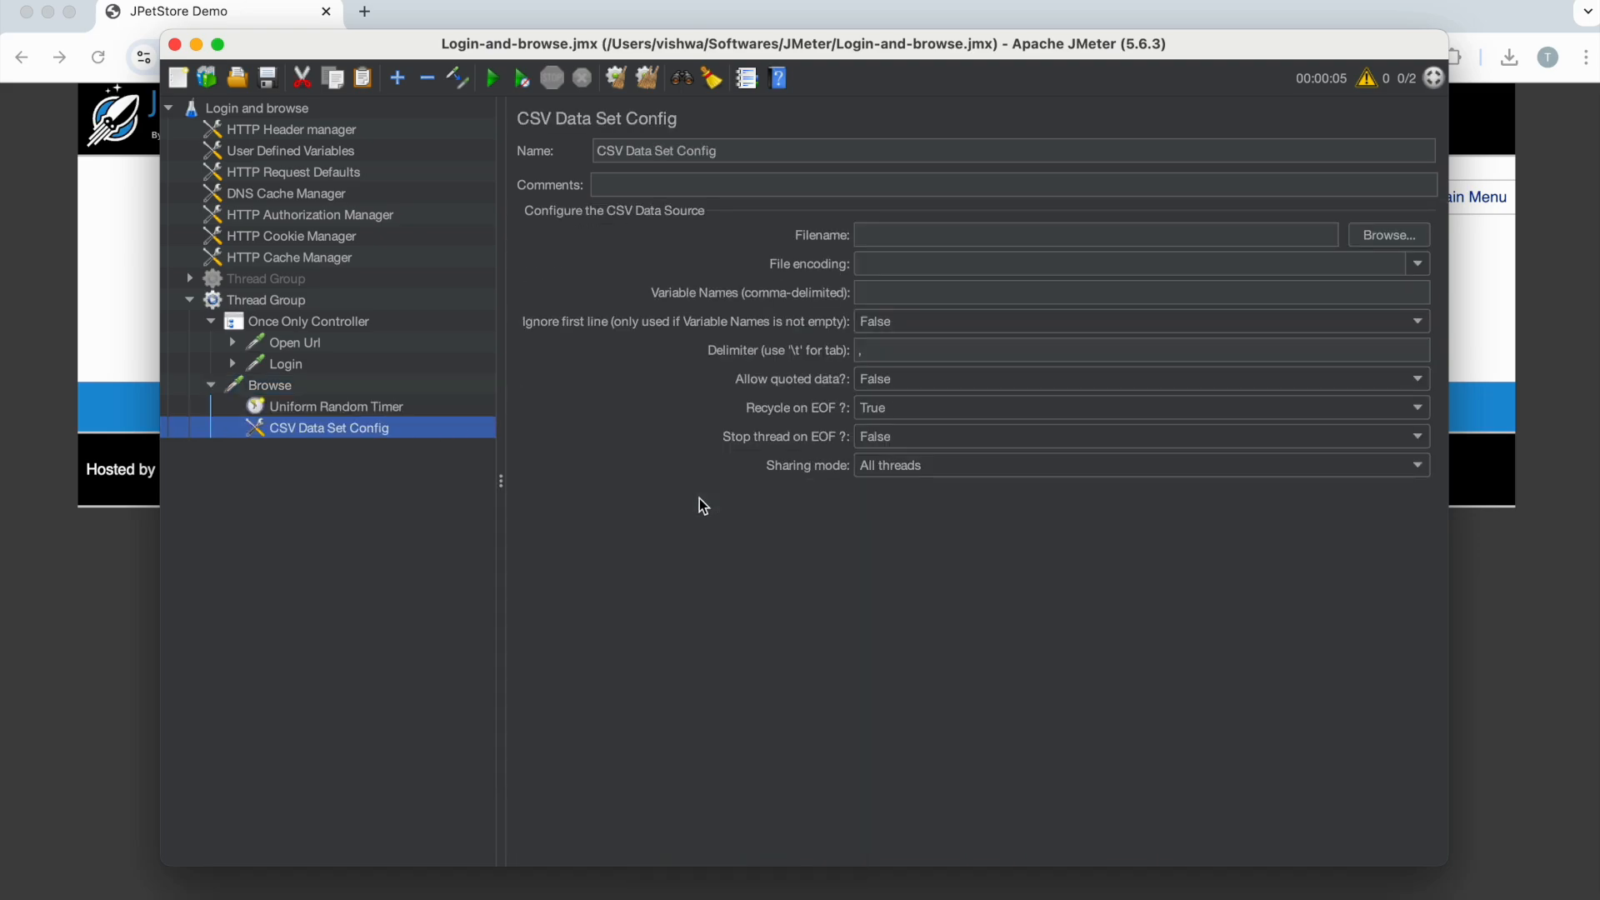
# Step: Open testData.csv in WPS Spreadsheet and select FISH through BIRDS in A1:A5
pyautogui.click(226, 885)
pyautogui.click(547, 188)
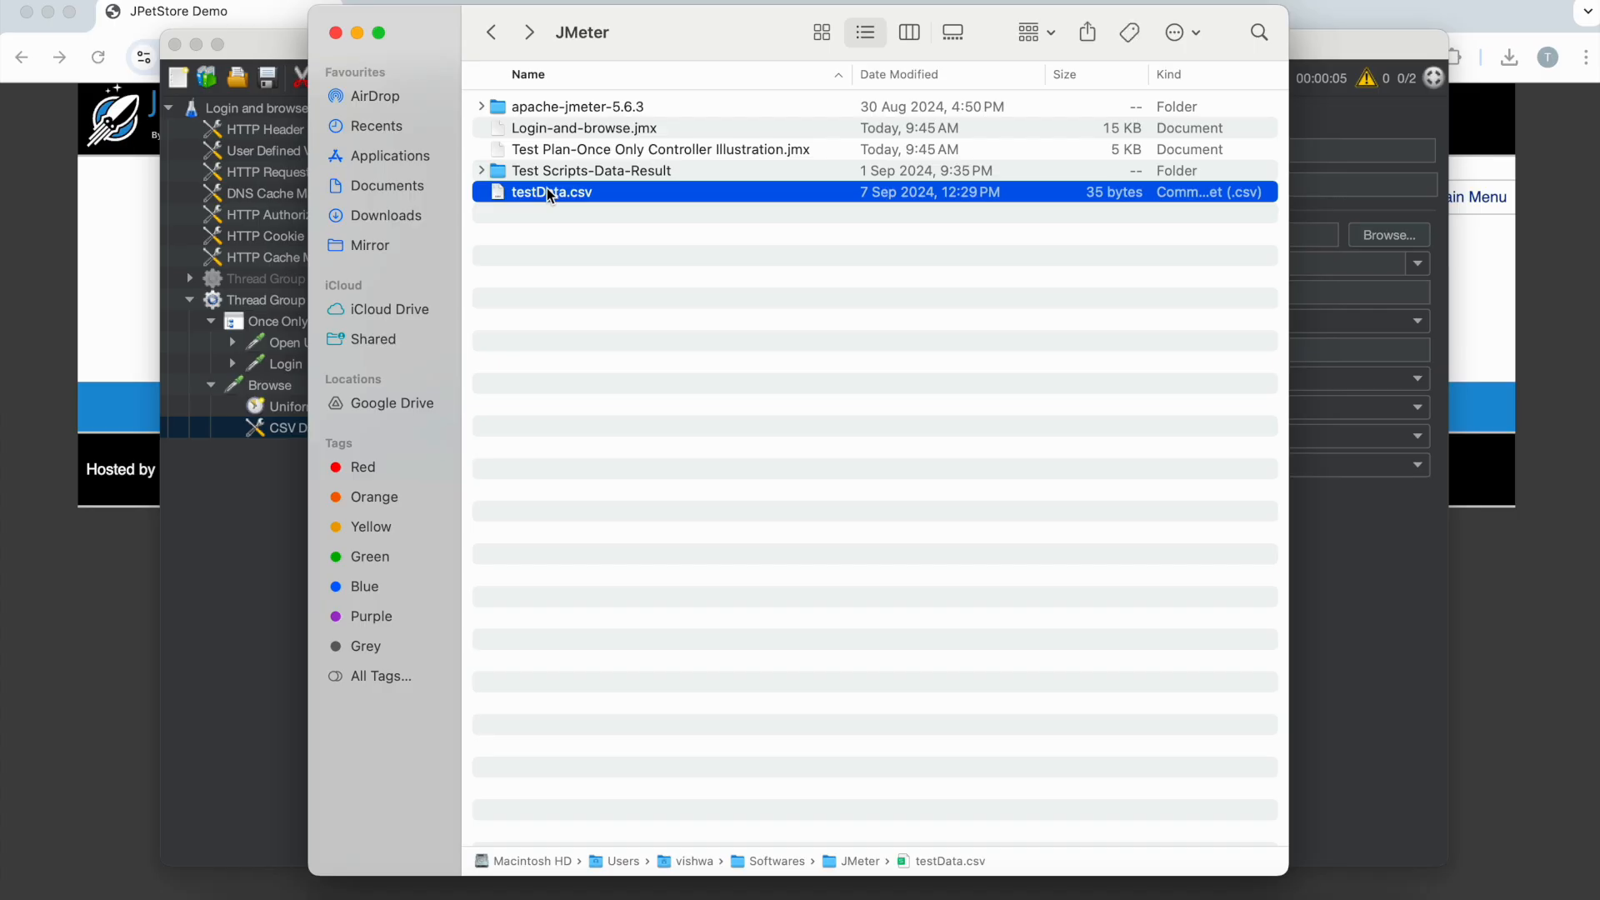
pyautogui.doubleClick(547, 190)
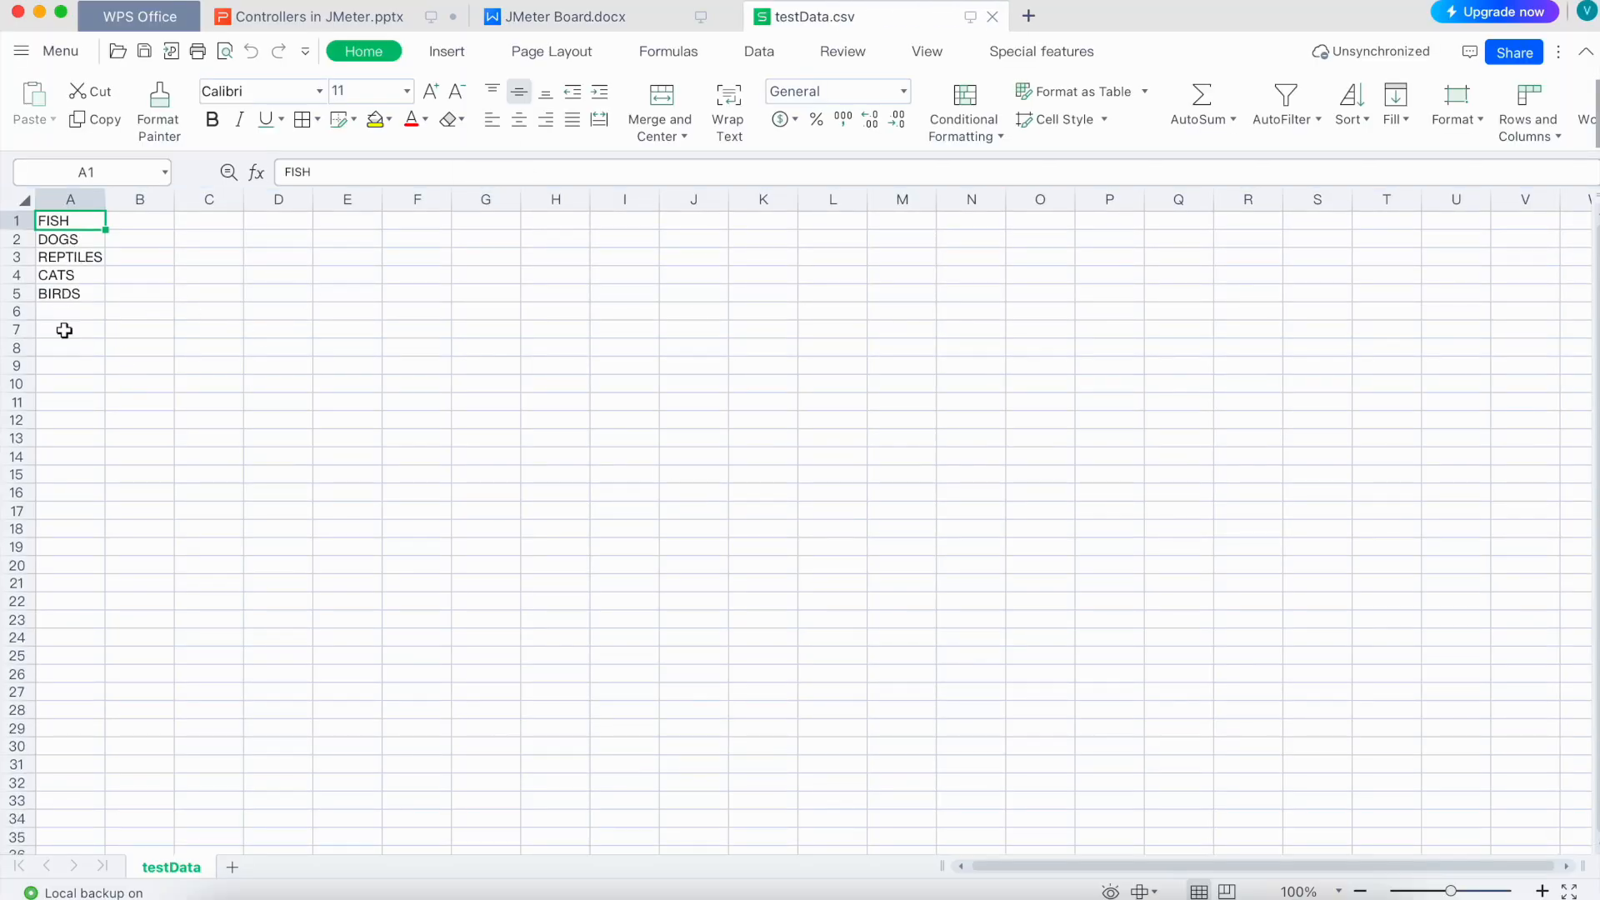
pyautogui.click(878, 890)
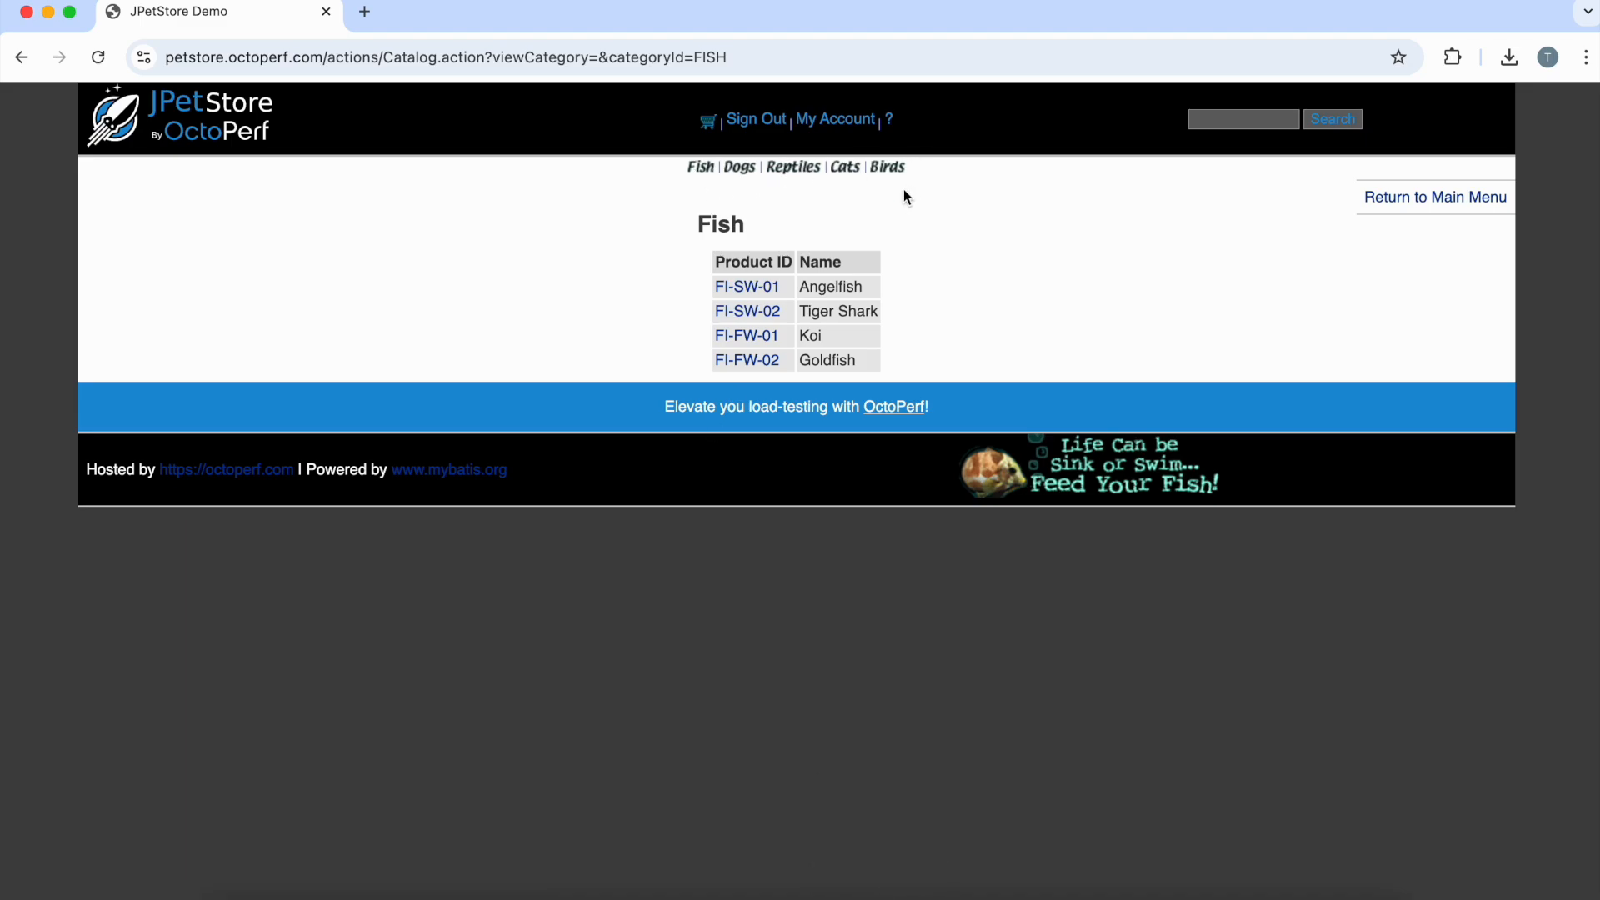
pyautogui.press('super+Tab')
pyautogui.moveTo(71, 221); pyautogui.dragTo(75, 296)
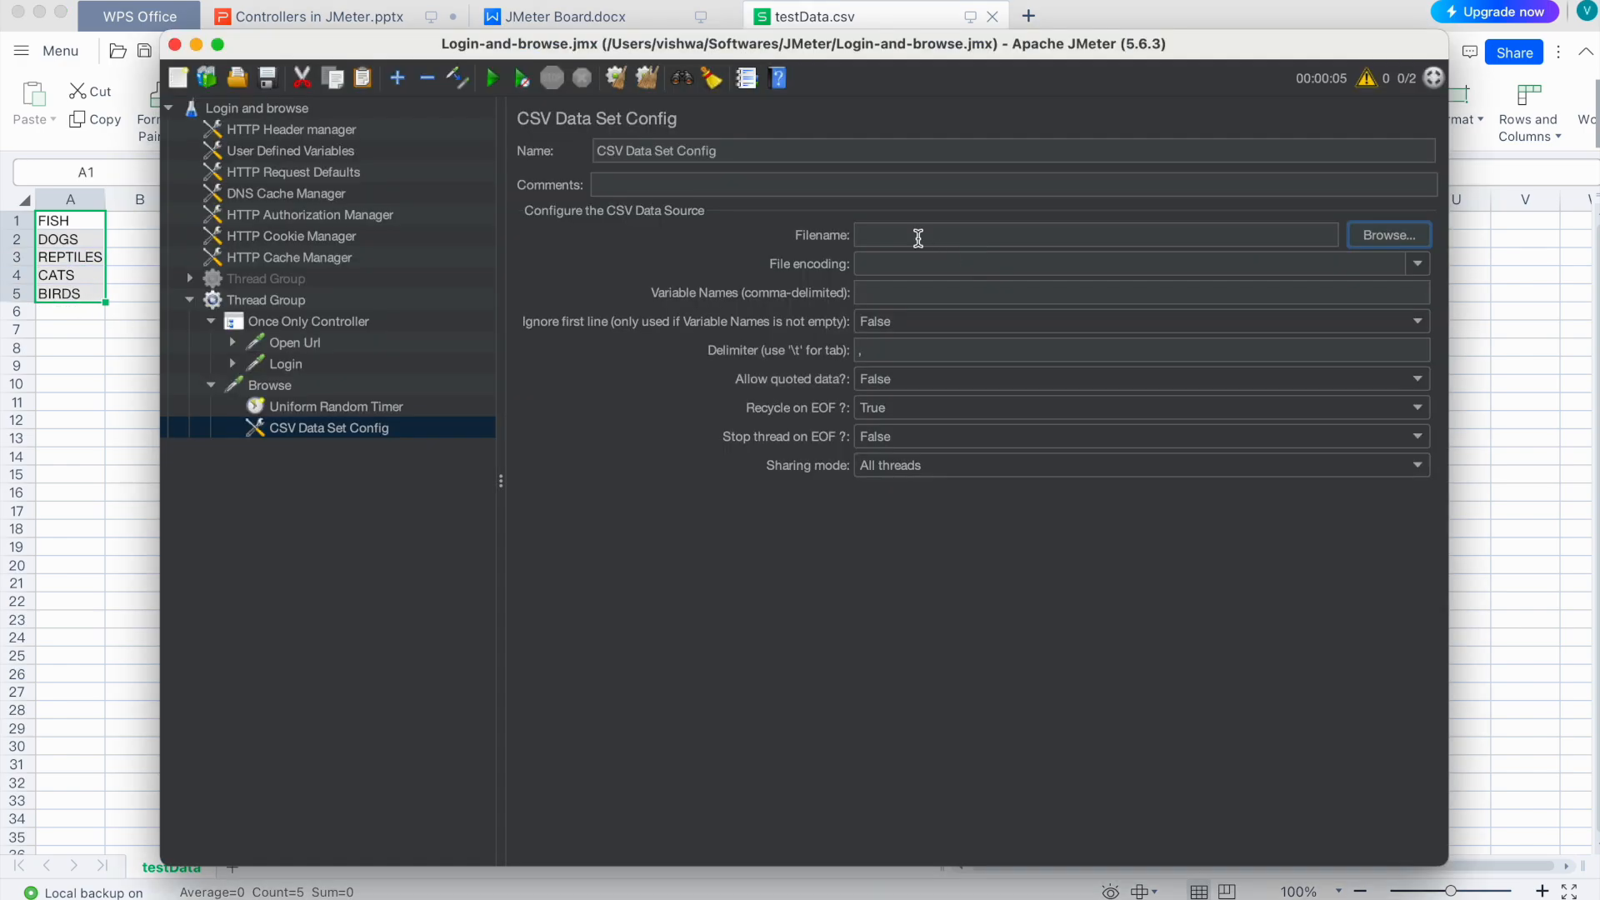
pyautogui.press('super+Tab')
# Step: Set the CSV filename to testData.csv and Variable Names to productName
pyautogui.click(1385, 235)
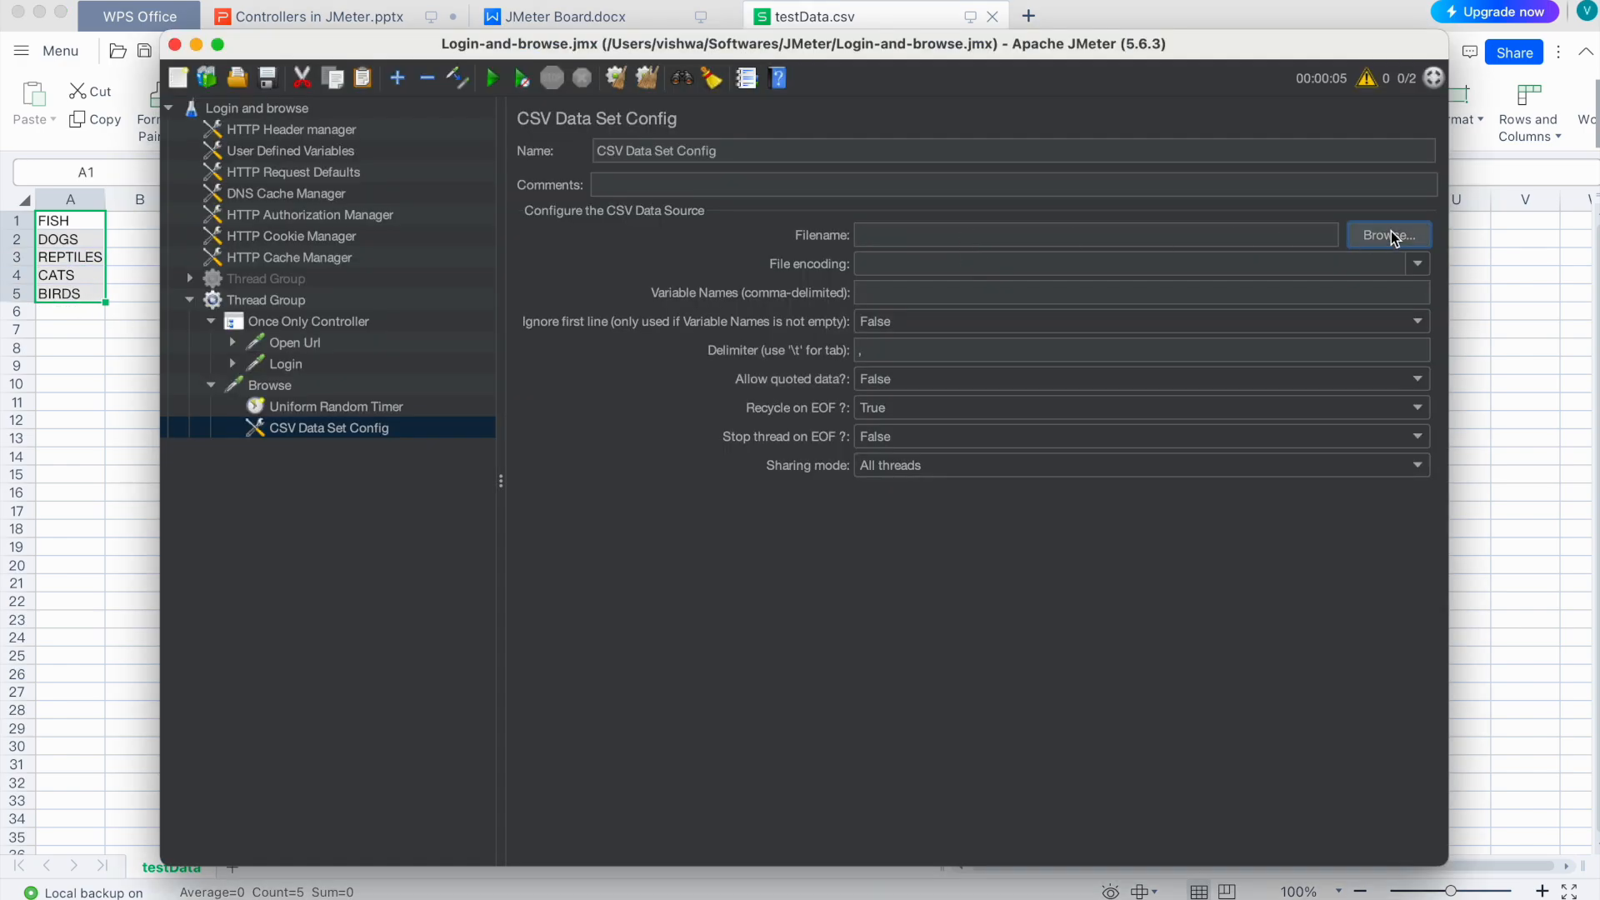
pyautogui.click(615, 413)
pyautogui.click(960, 636)
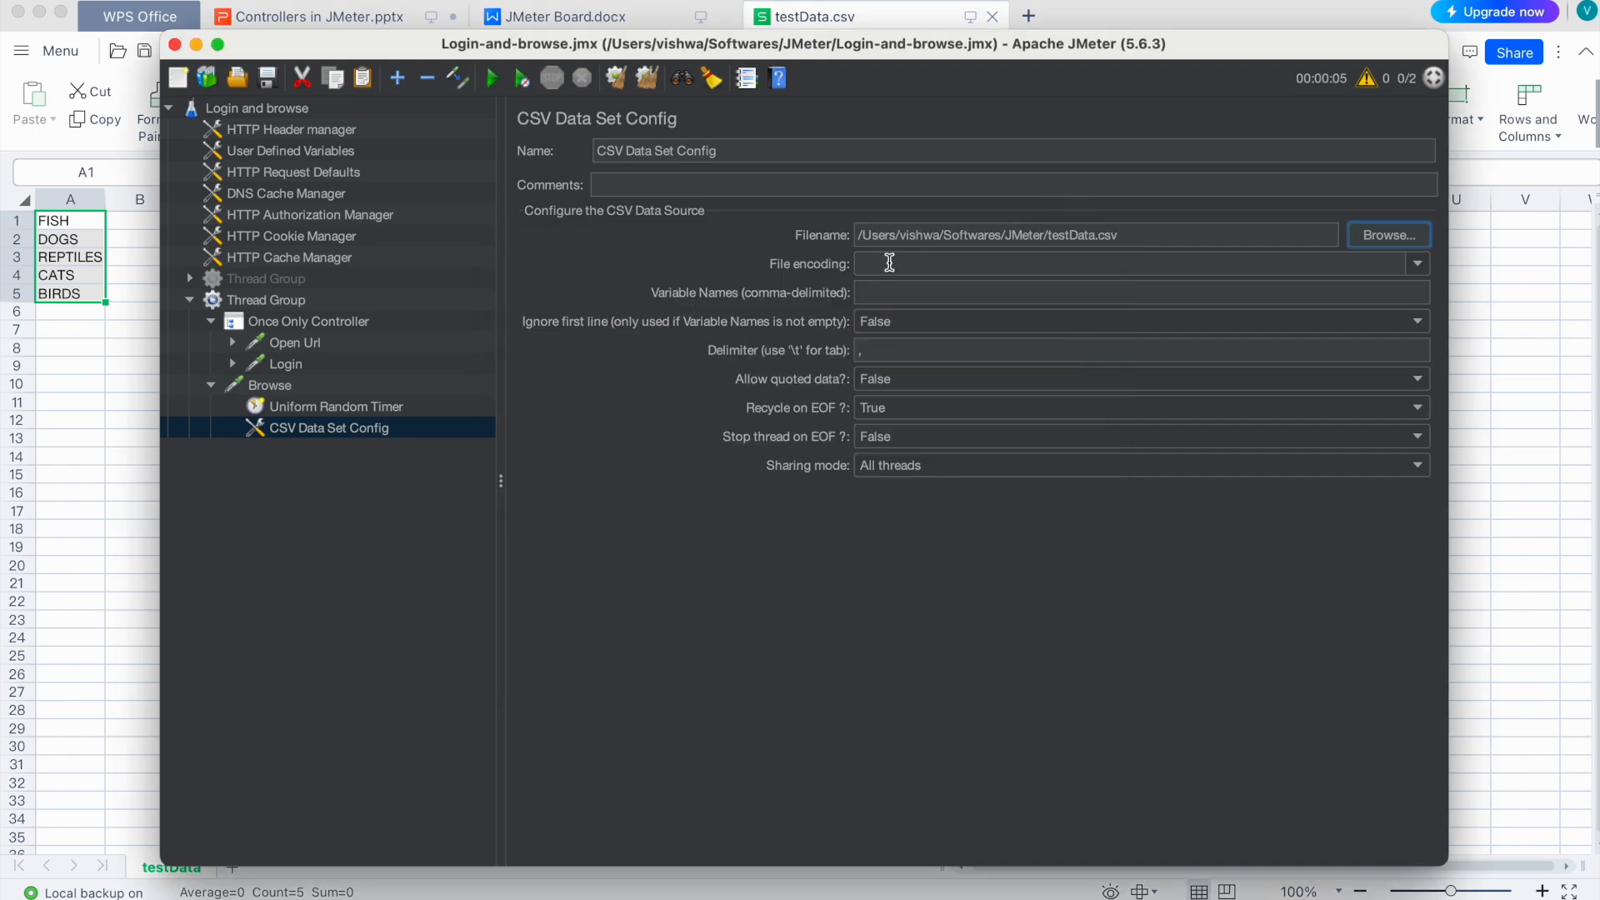
pyautogui.click(915, 290)
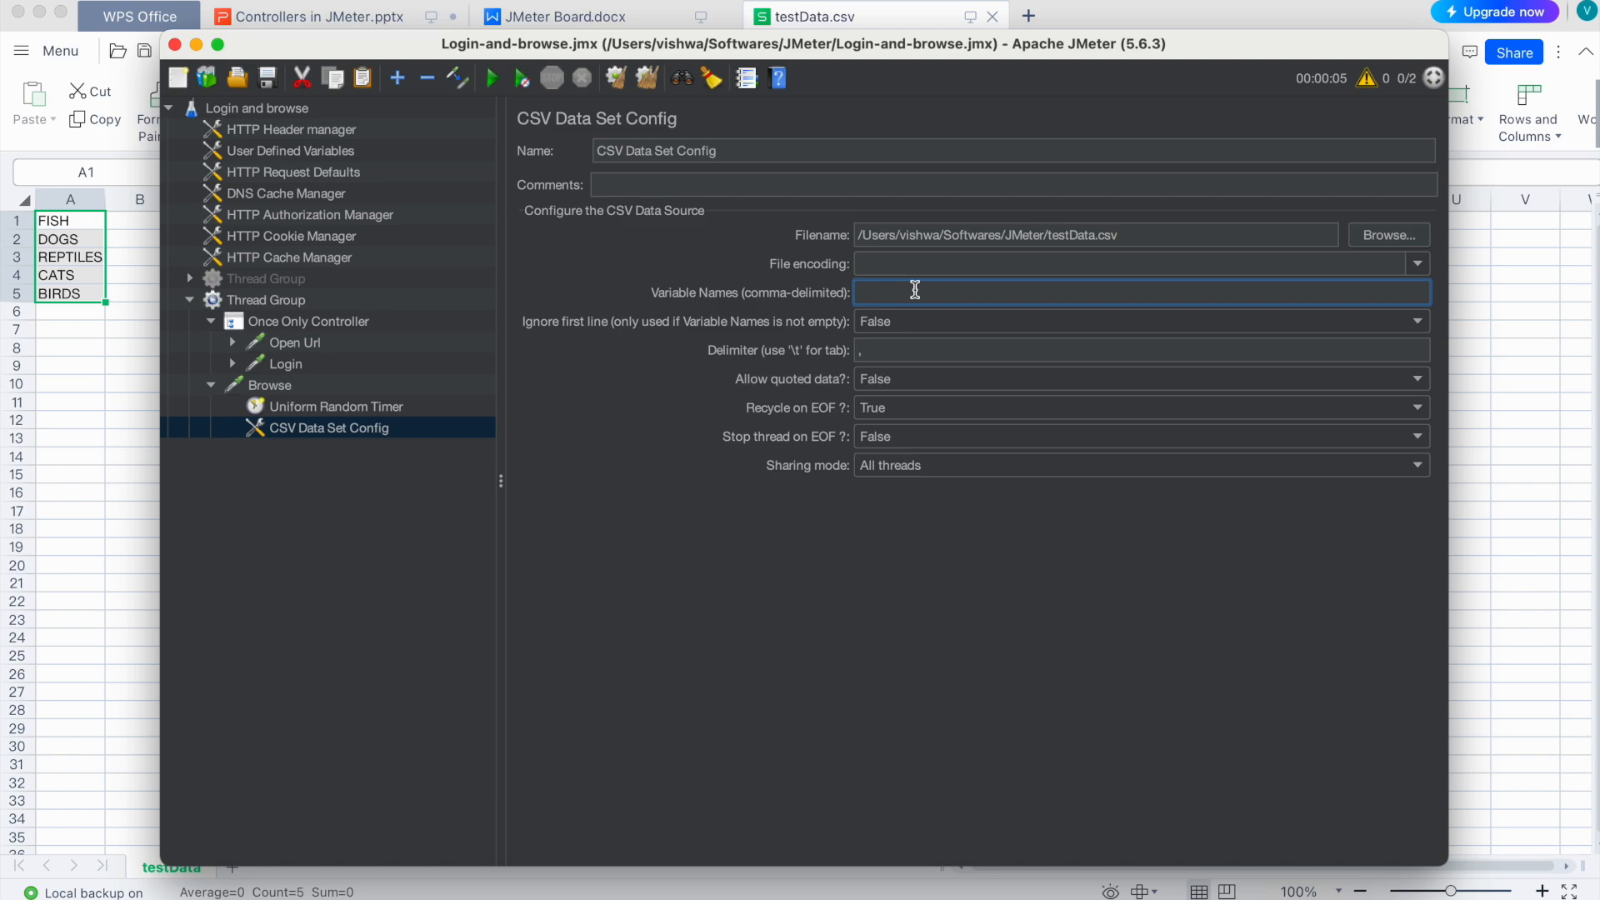
pyautogui.write('productName')
# Step: Review the recycle-at-end-of-file option against the spreadsheet's five category rows
pyautogui.click(63, 213)
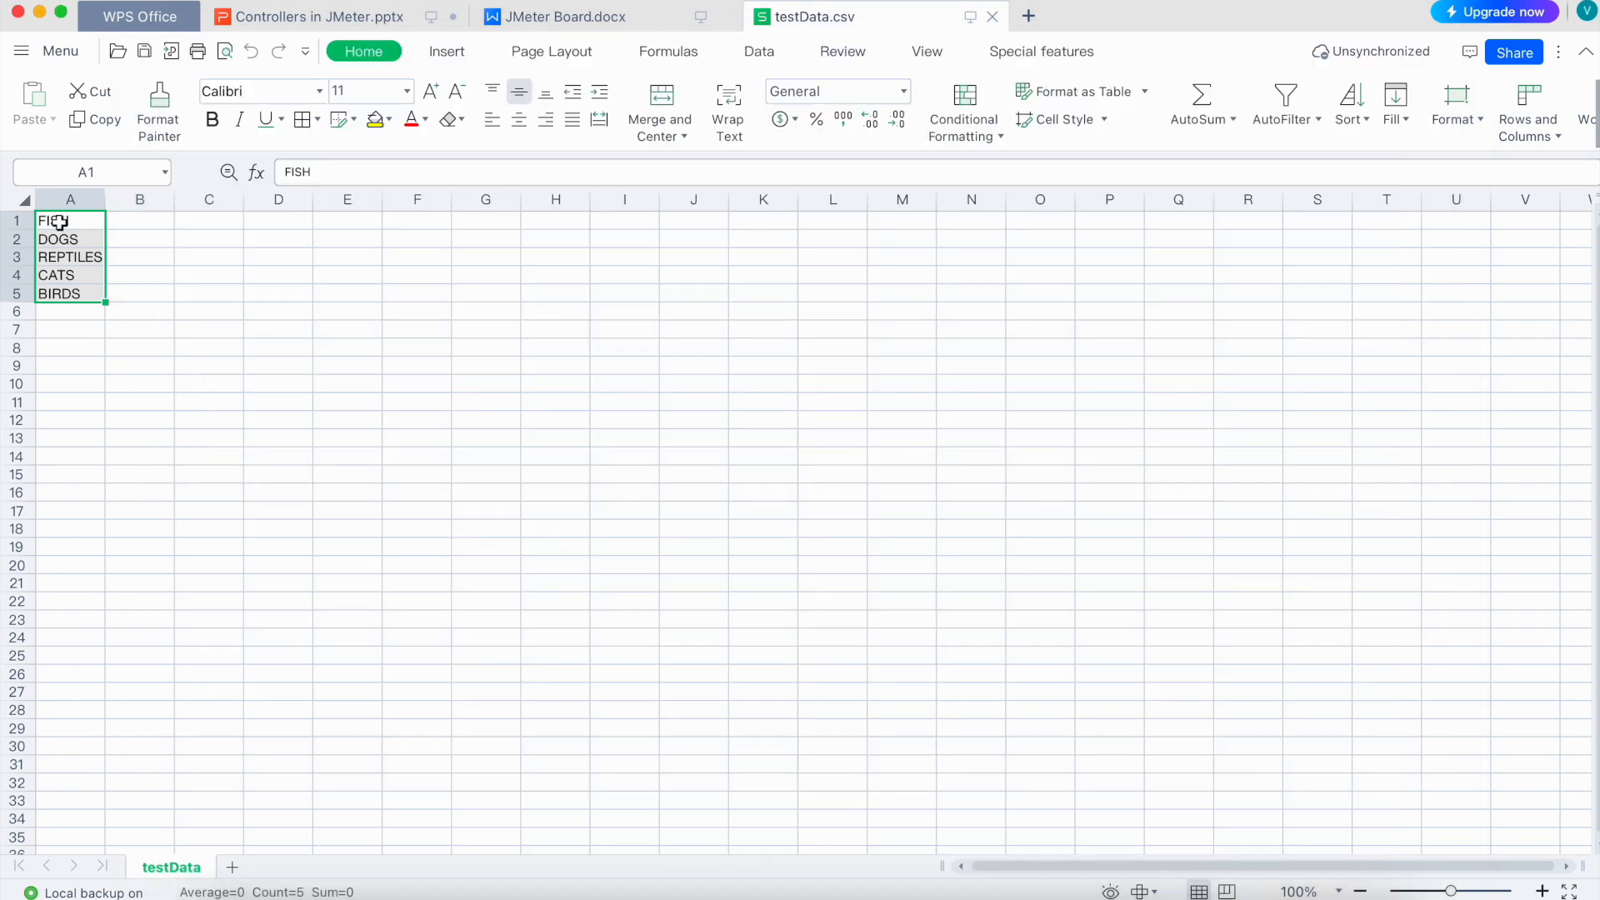
pyautogui.click(79, 220)
pyautogui.press('super+Tab')
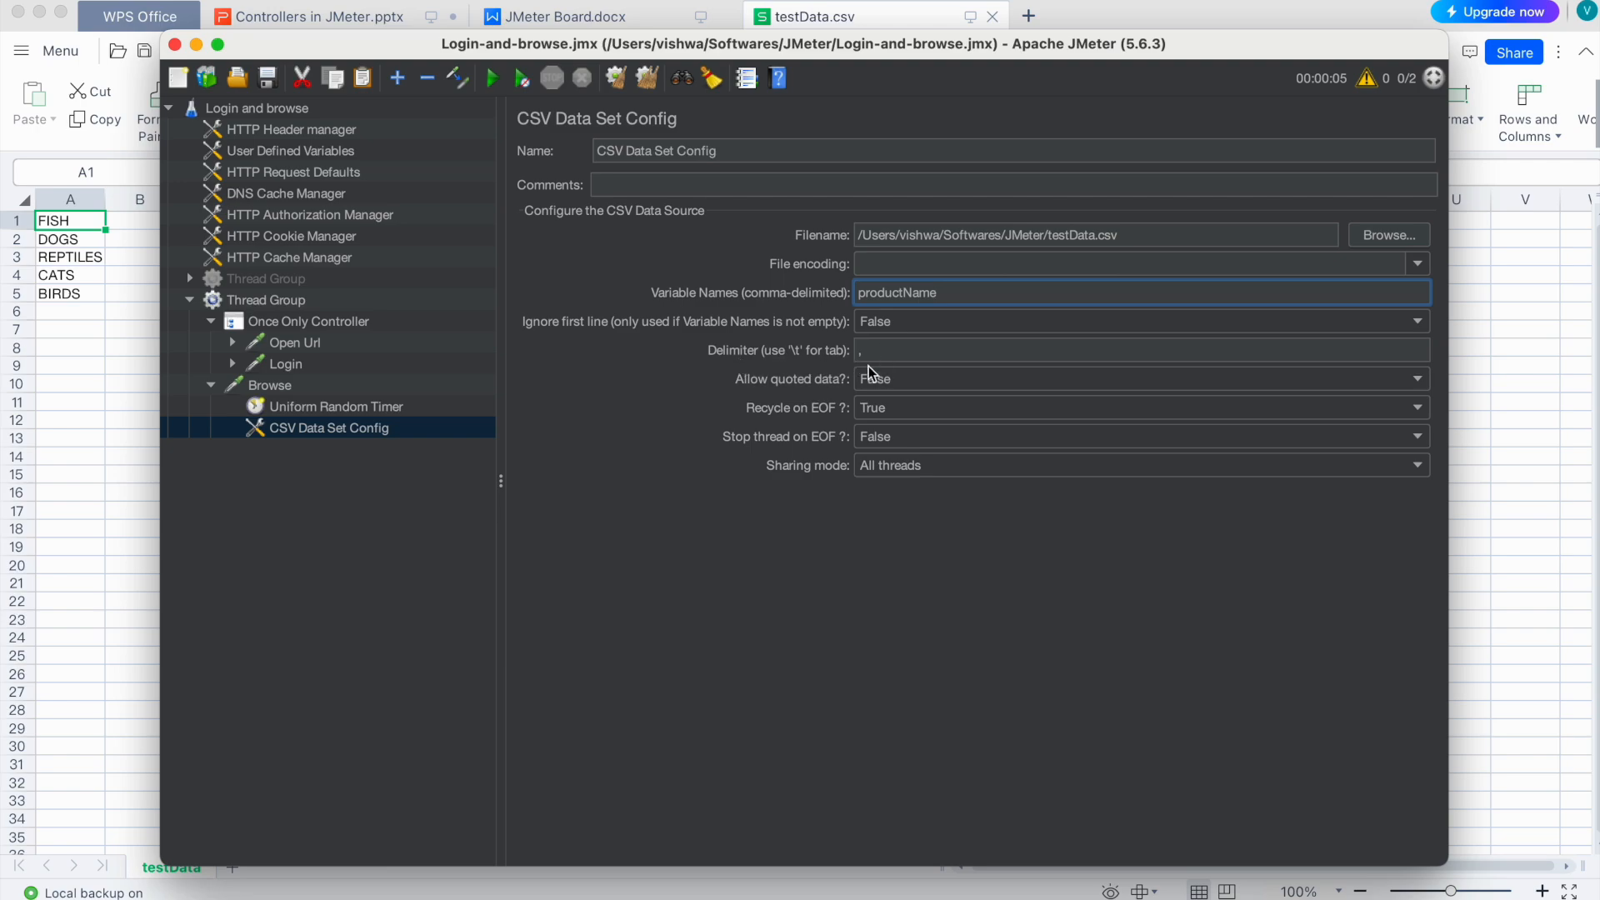
pyautogui.click(917, 408)
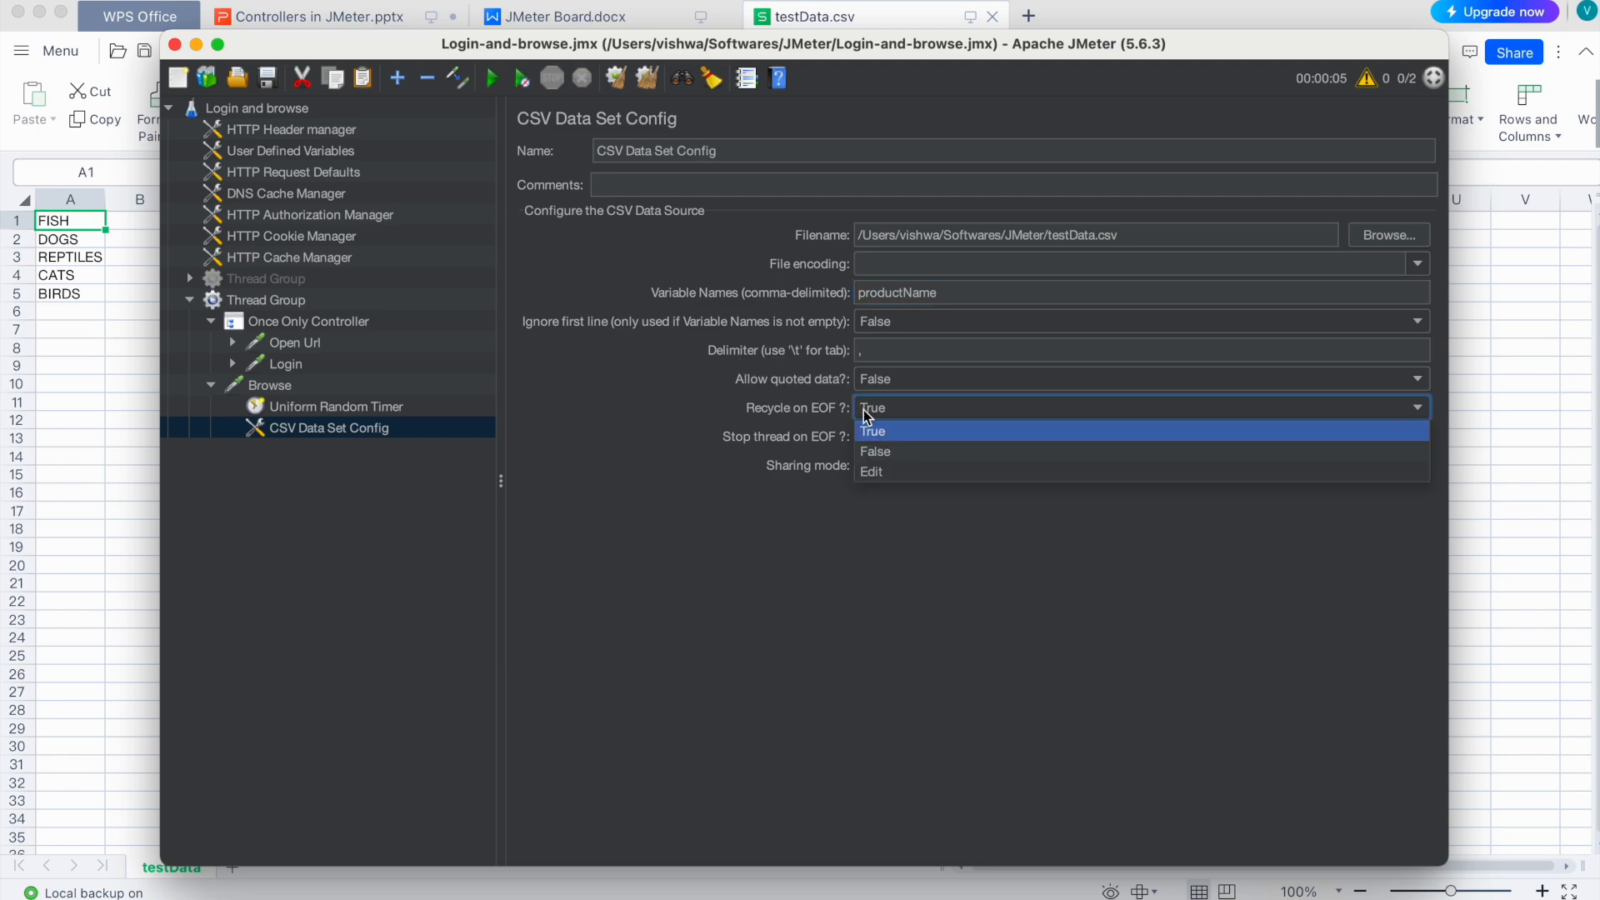
pyautogui.click(51, 294)
pyautogui.click(50, 222)
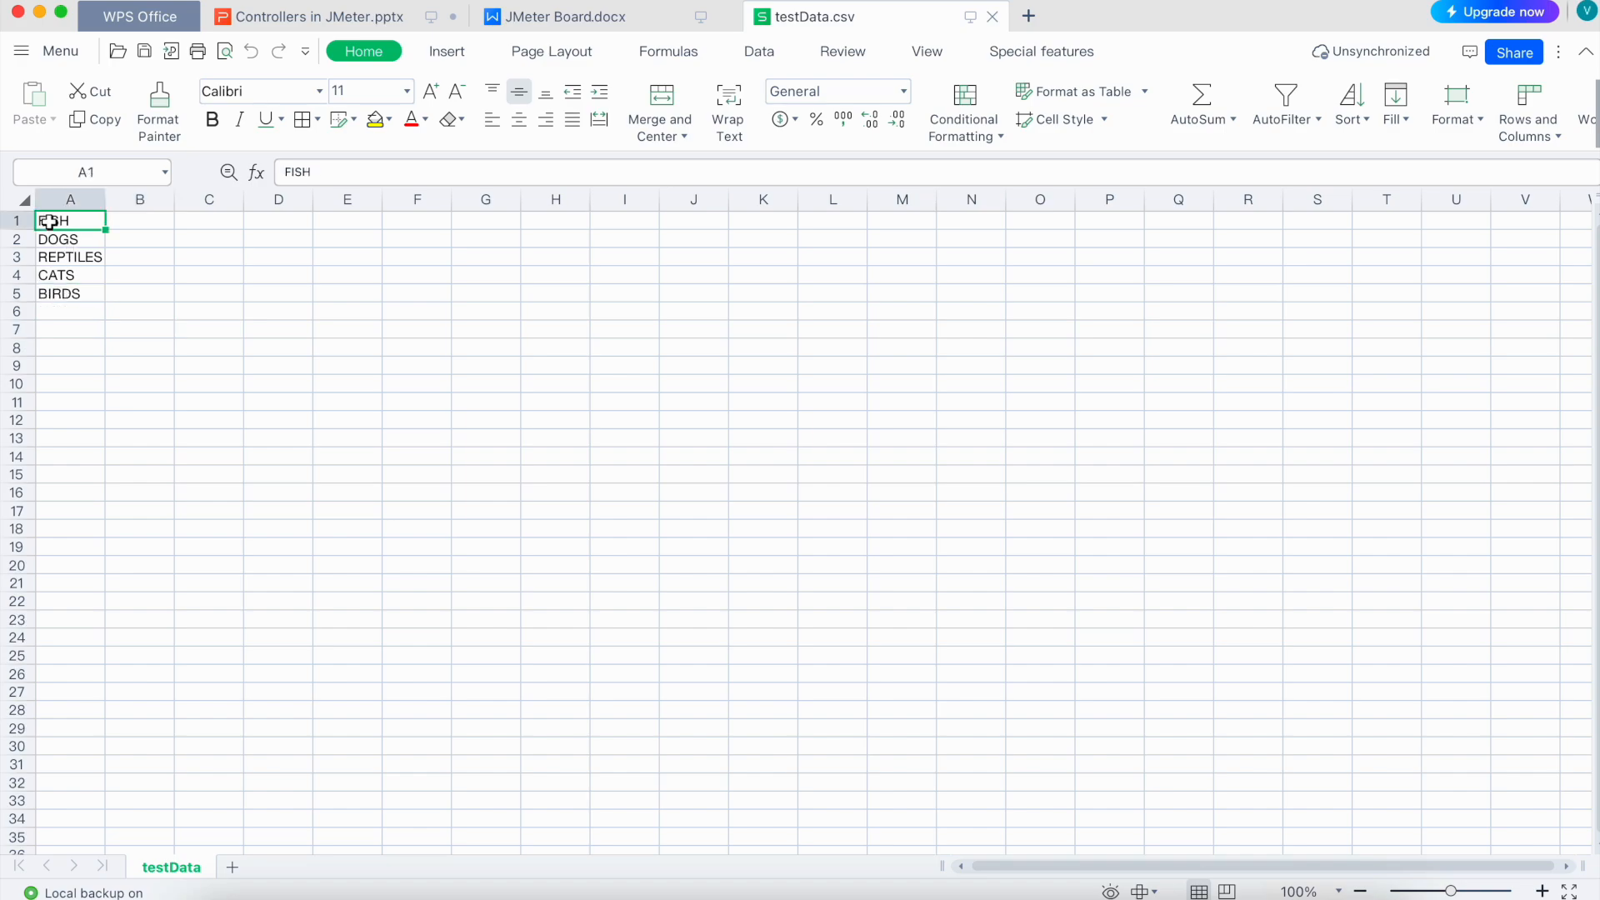
pyautogui.press('super+Tab')
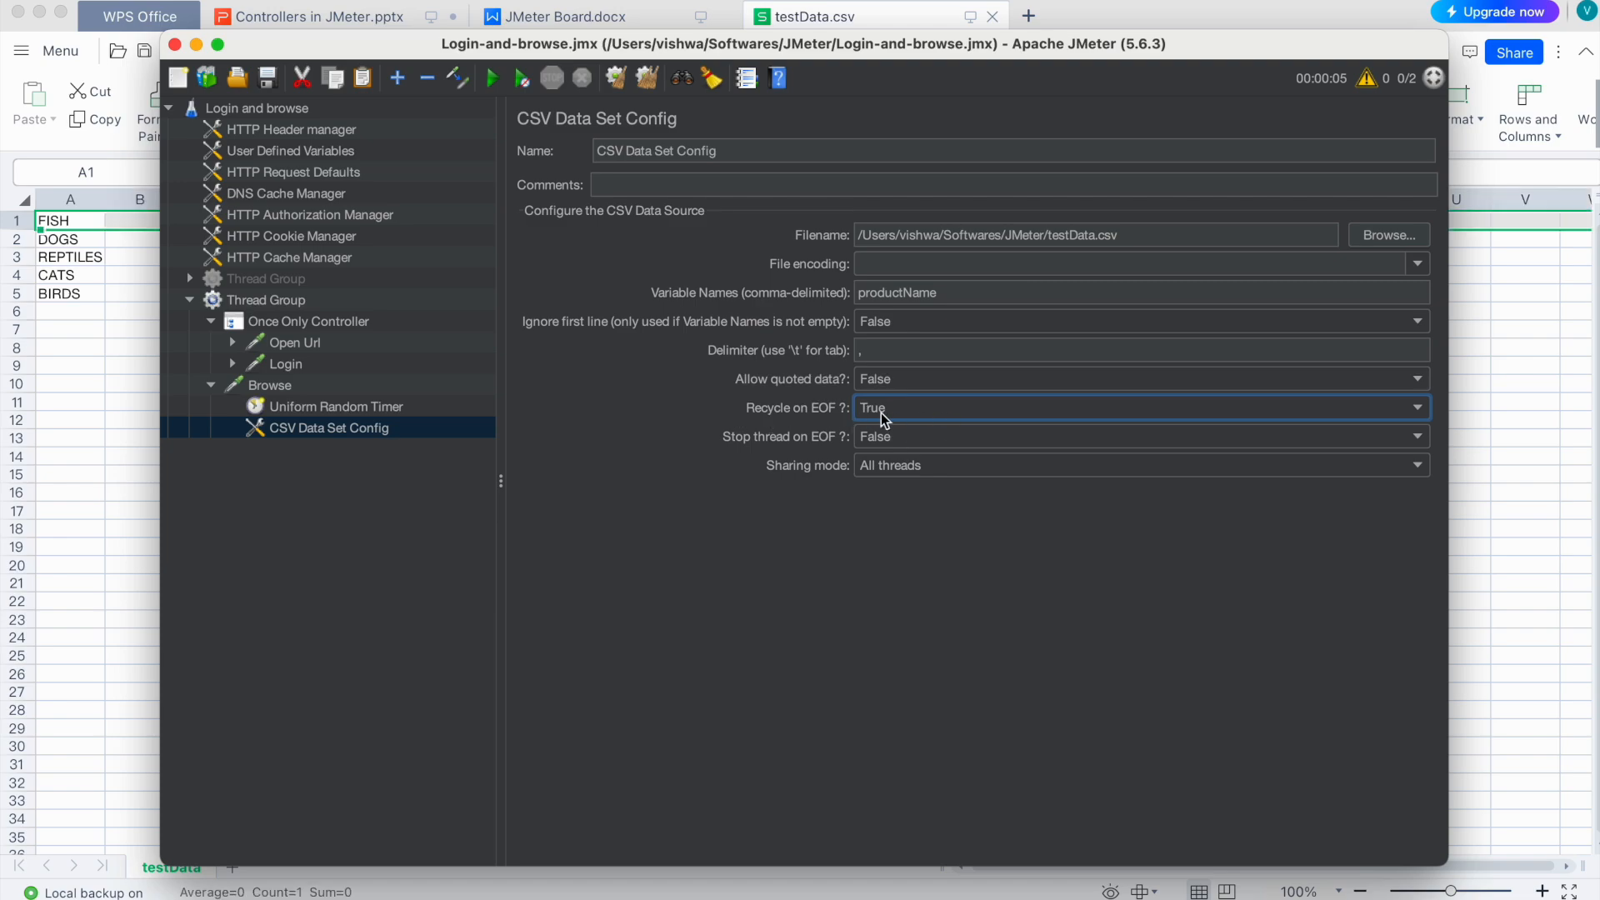
pyautogui.click(55, 313)
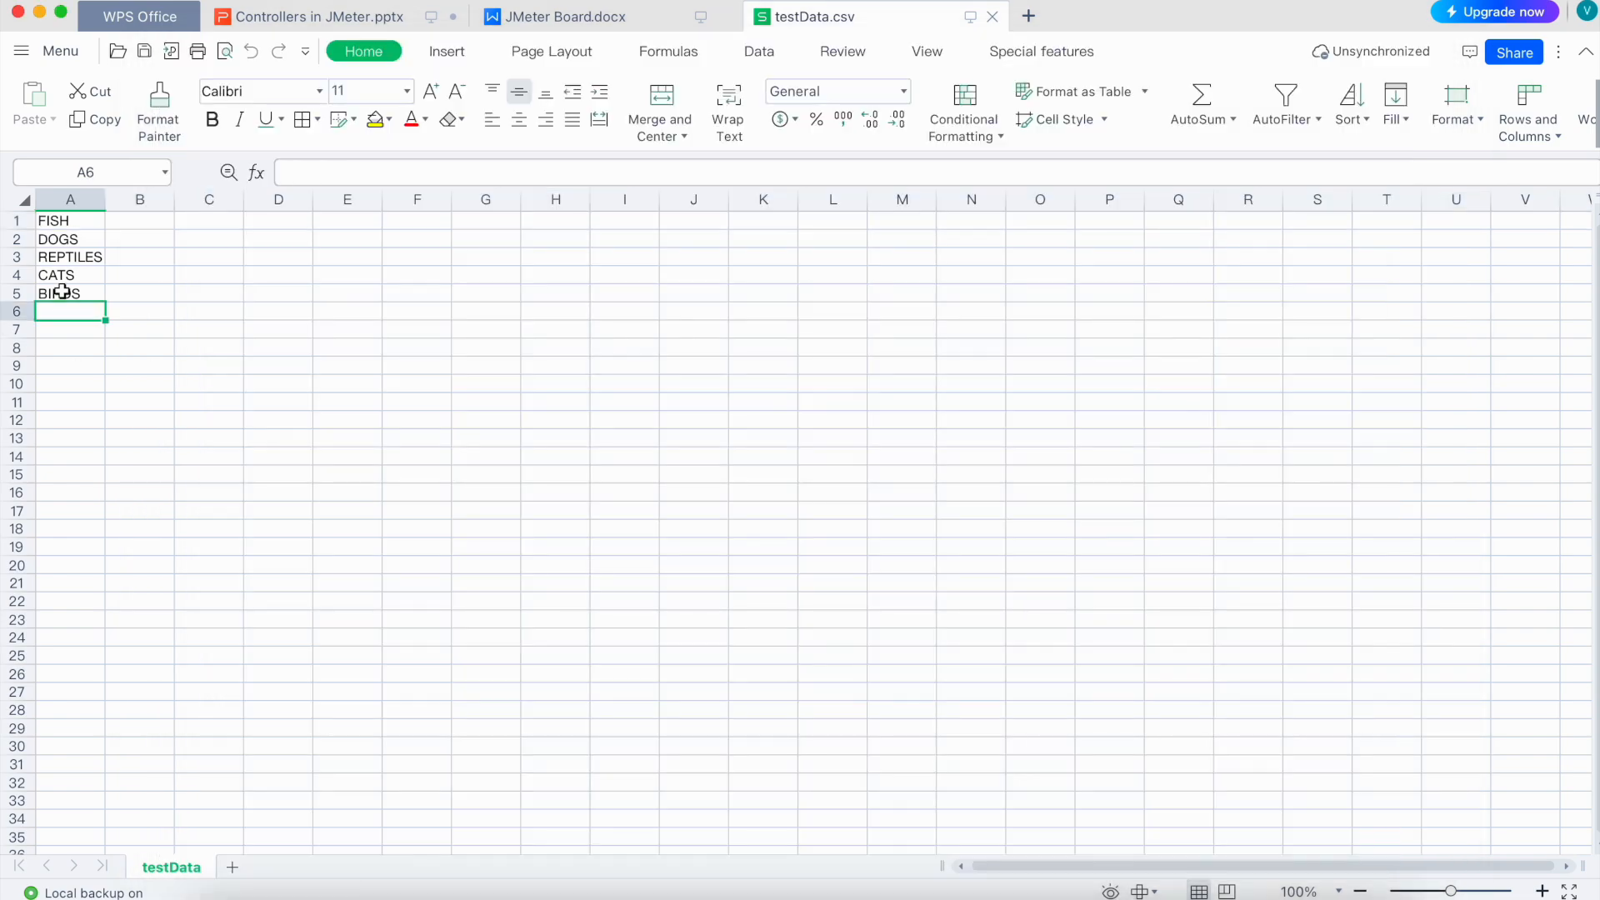
pyautogui.click(18, 293)
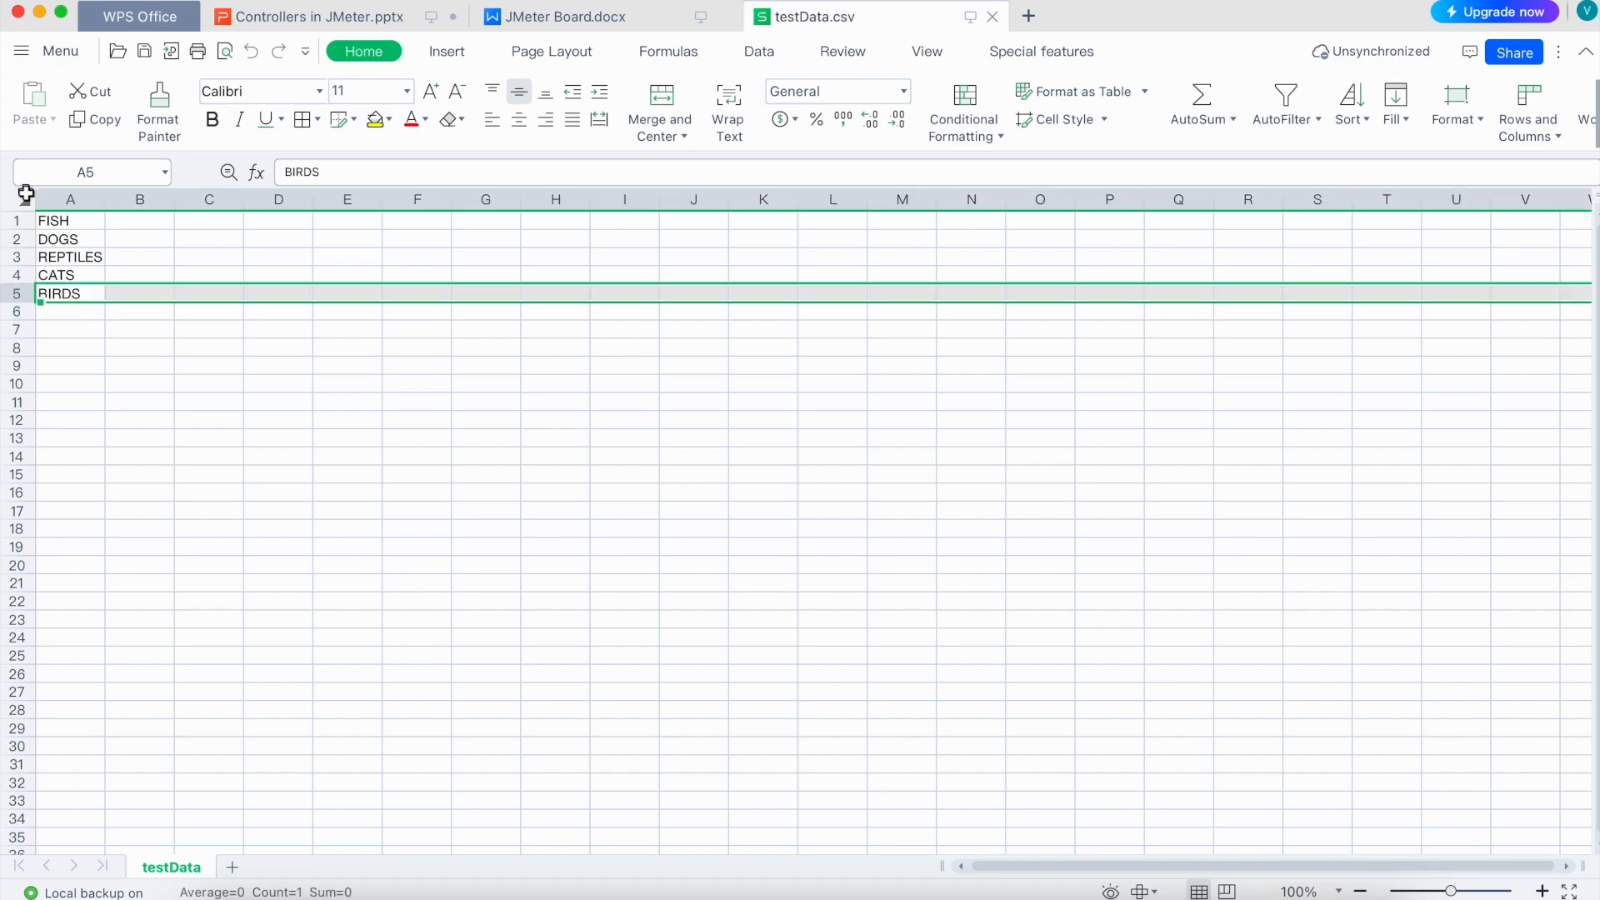
pyautogui.click(14, 220)
pyautogui.press('super+Tab')
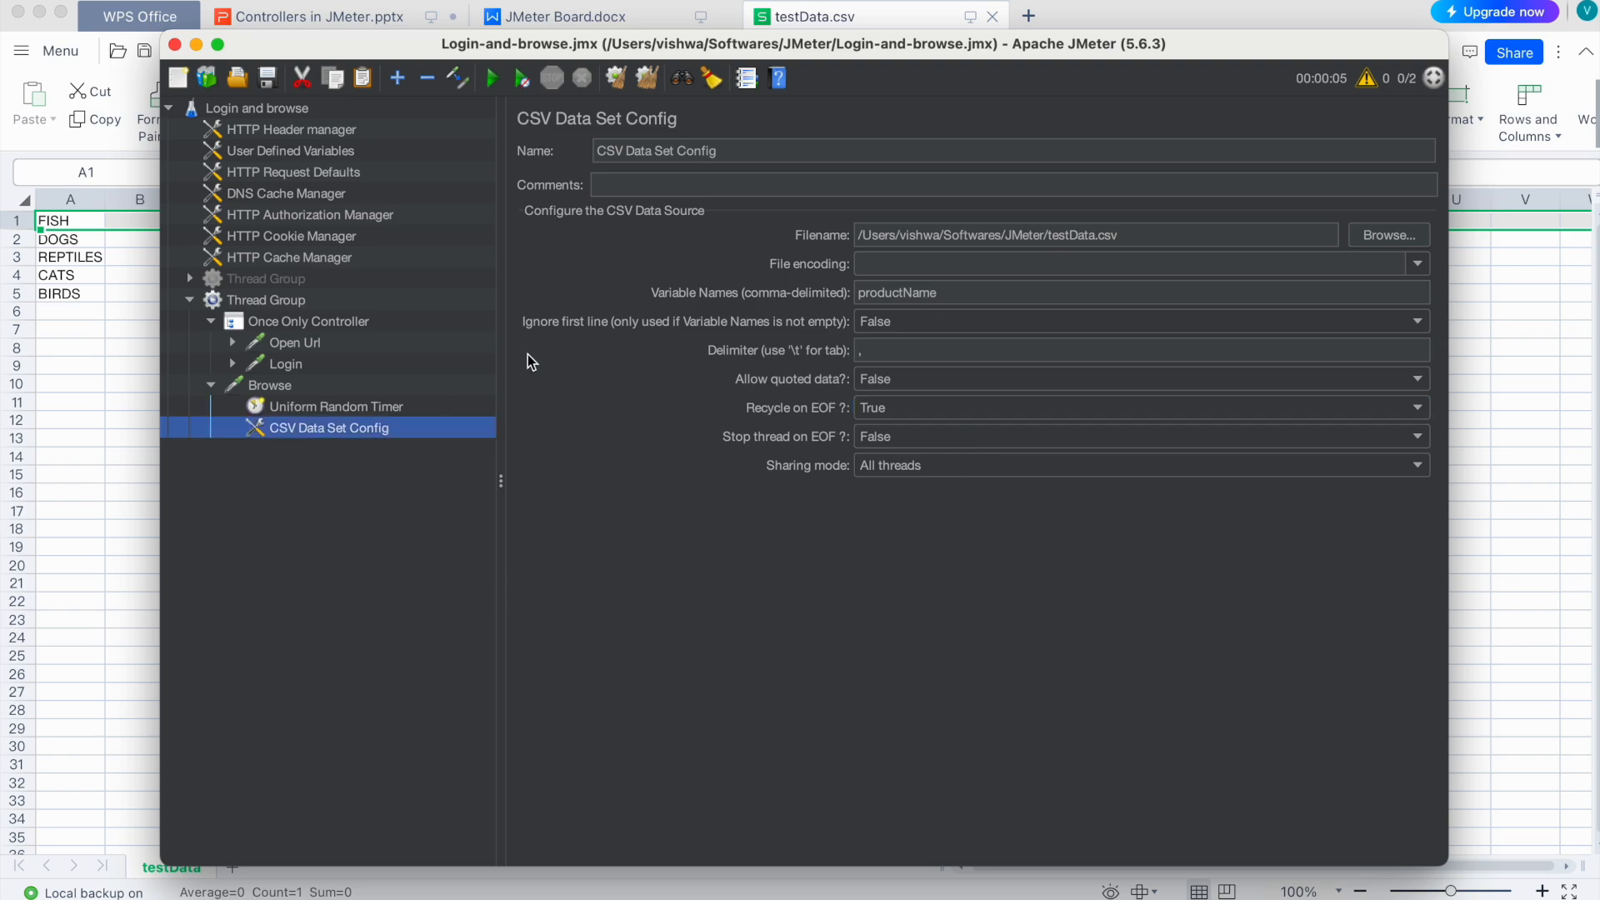
# Step: Replace Browse's categoryId value FISH with ${productName}
pyautogui.doubleClick(891, 293)
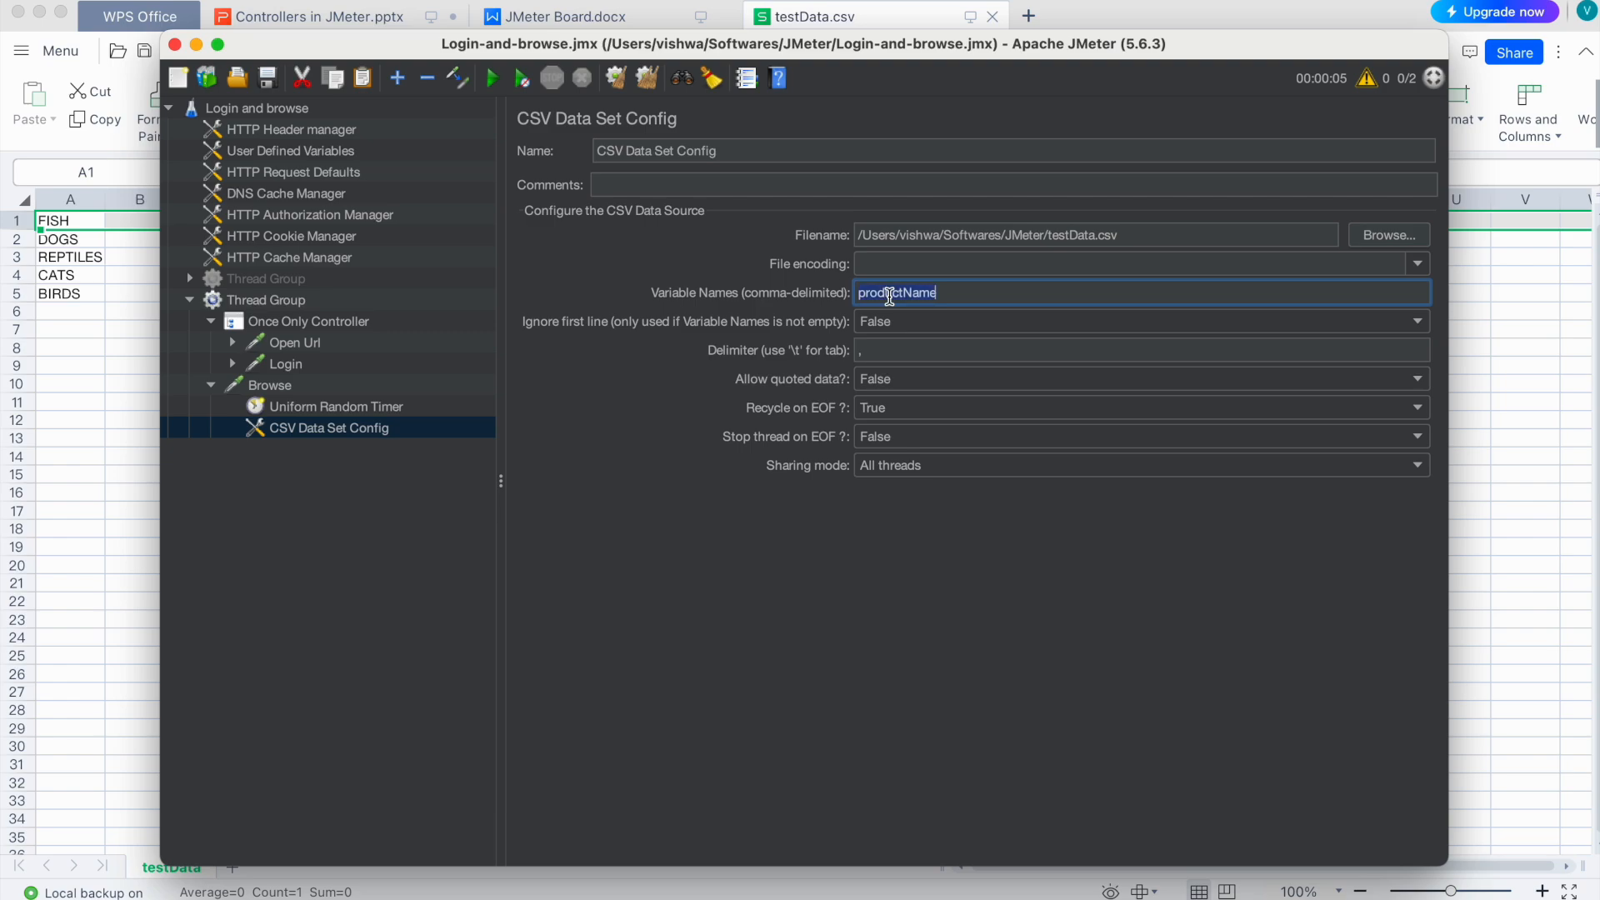
pyautogui.click(362, 385)
pyautogui.doubleClick(774, 501)
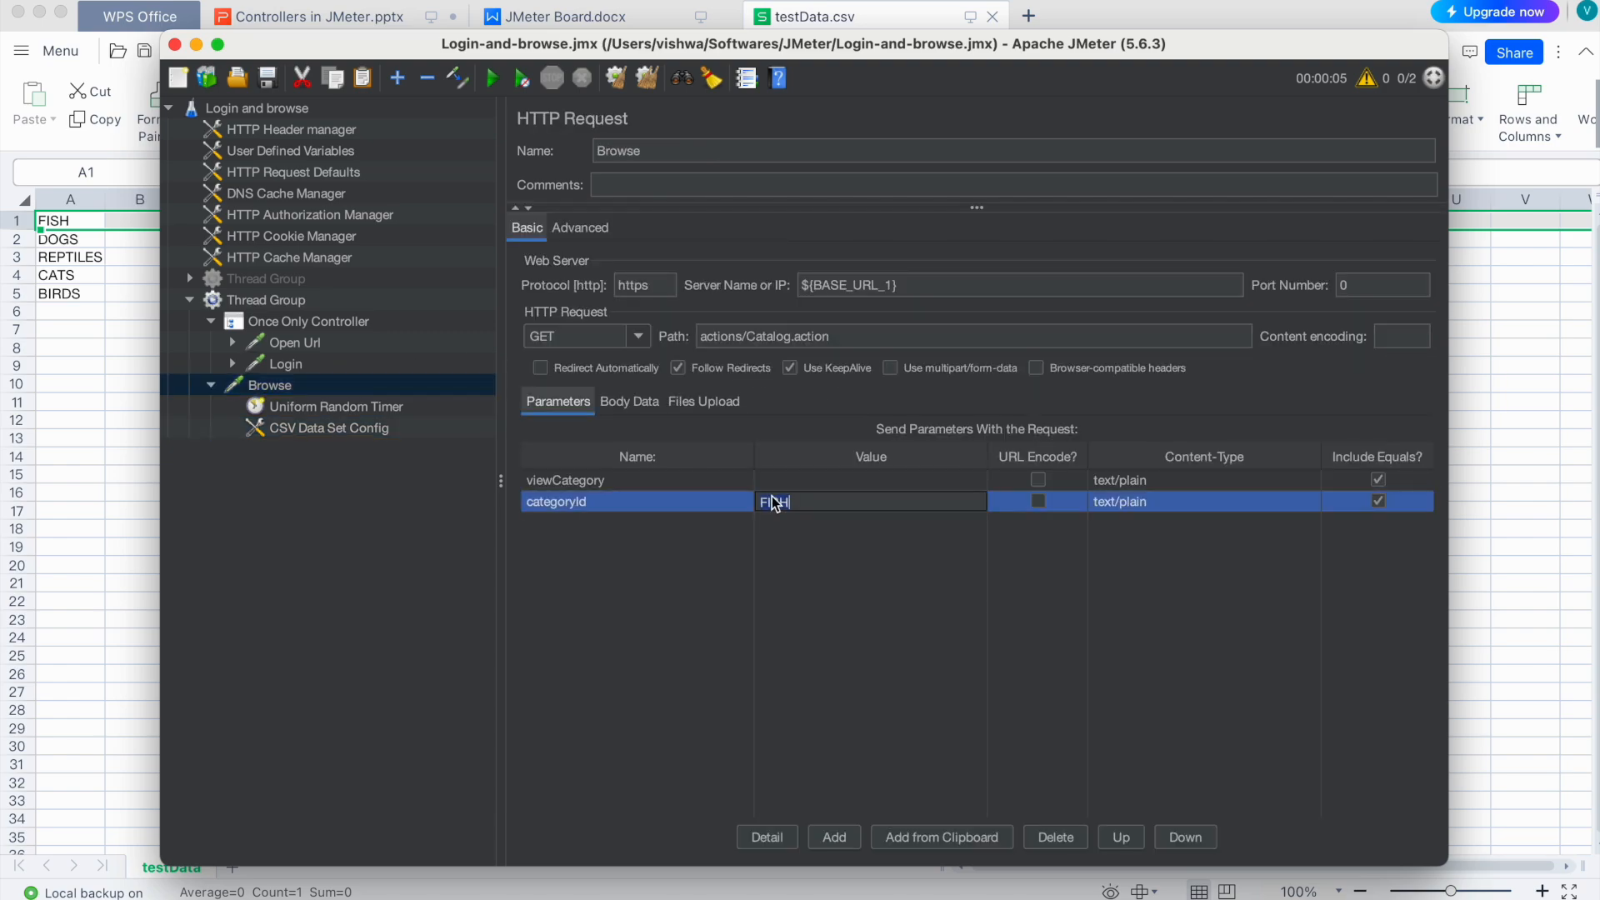
pyautogui.write('${productName}')
pyautogui.click(662, 617)
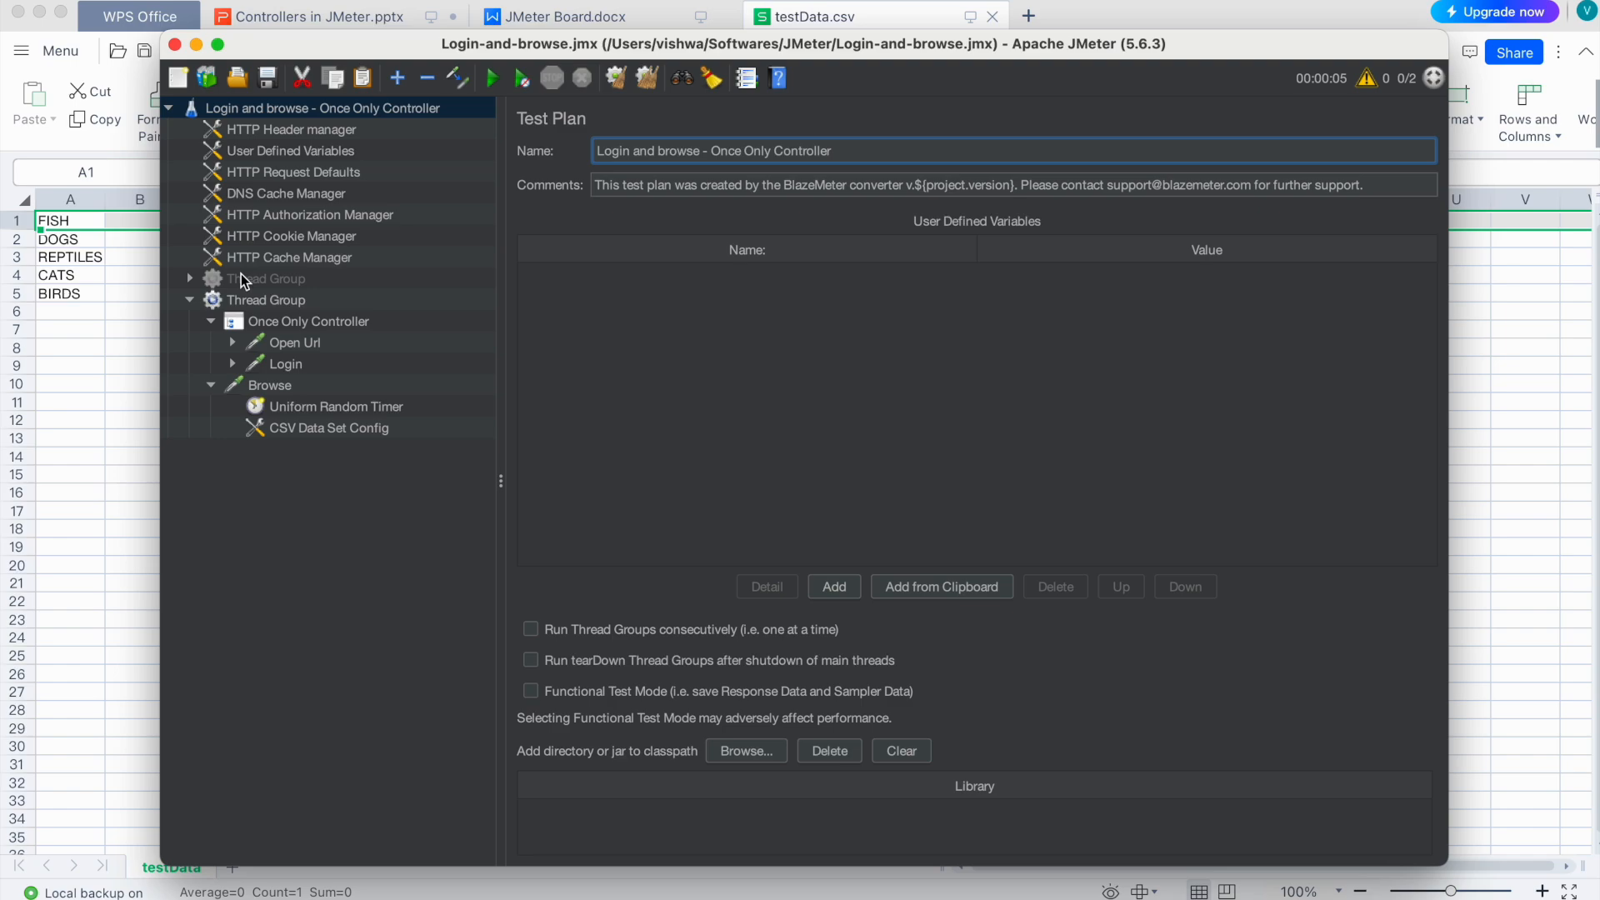
# Step: Add a View Results Tree listener to the Thread Group and start the test
pyautogui.click(253, 298)
pyautogui.rightClick(252, 299)
pyautogui.moveTo(513, 317)
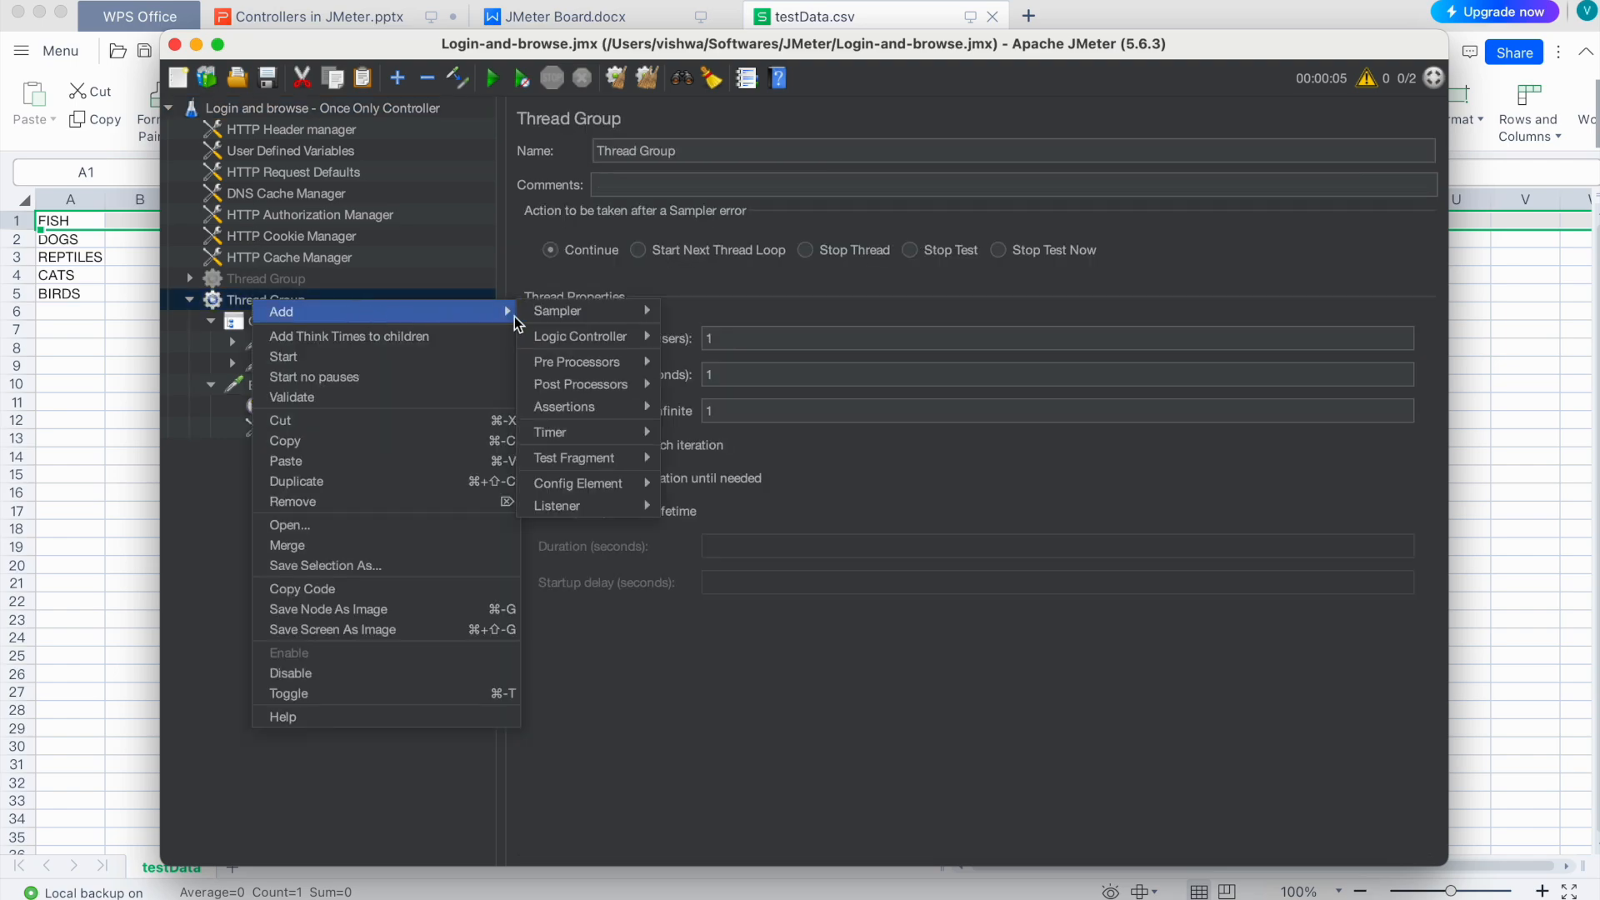
pyautogui.moveTo(646, 506)
pyautogui.click(742, 505)
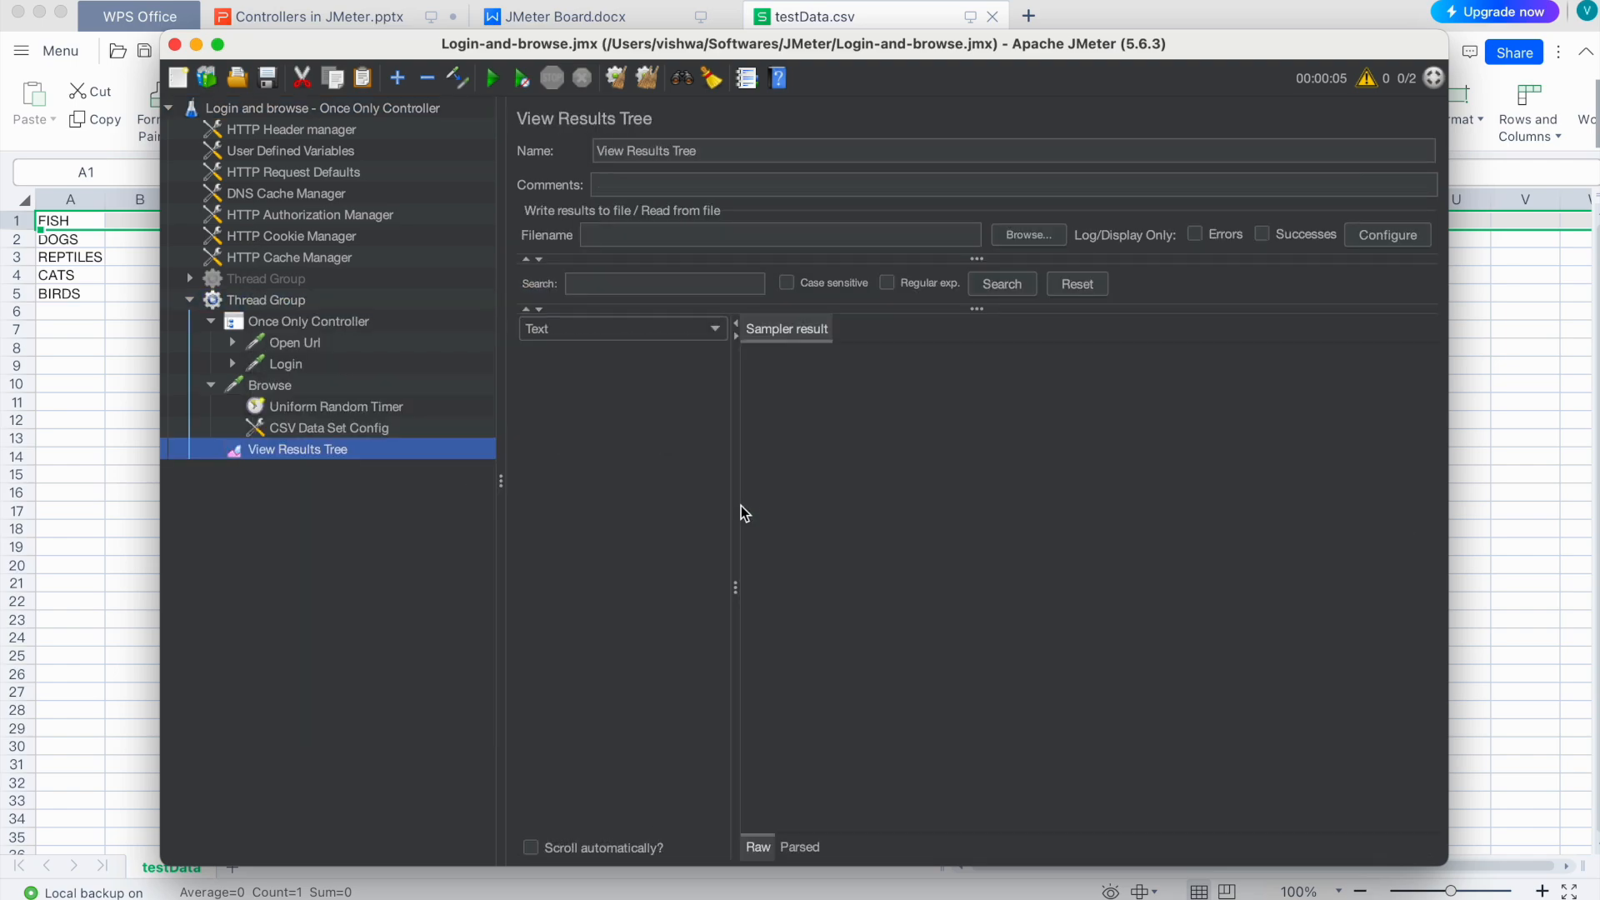
pyautogui.click(493, 80)
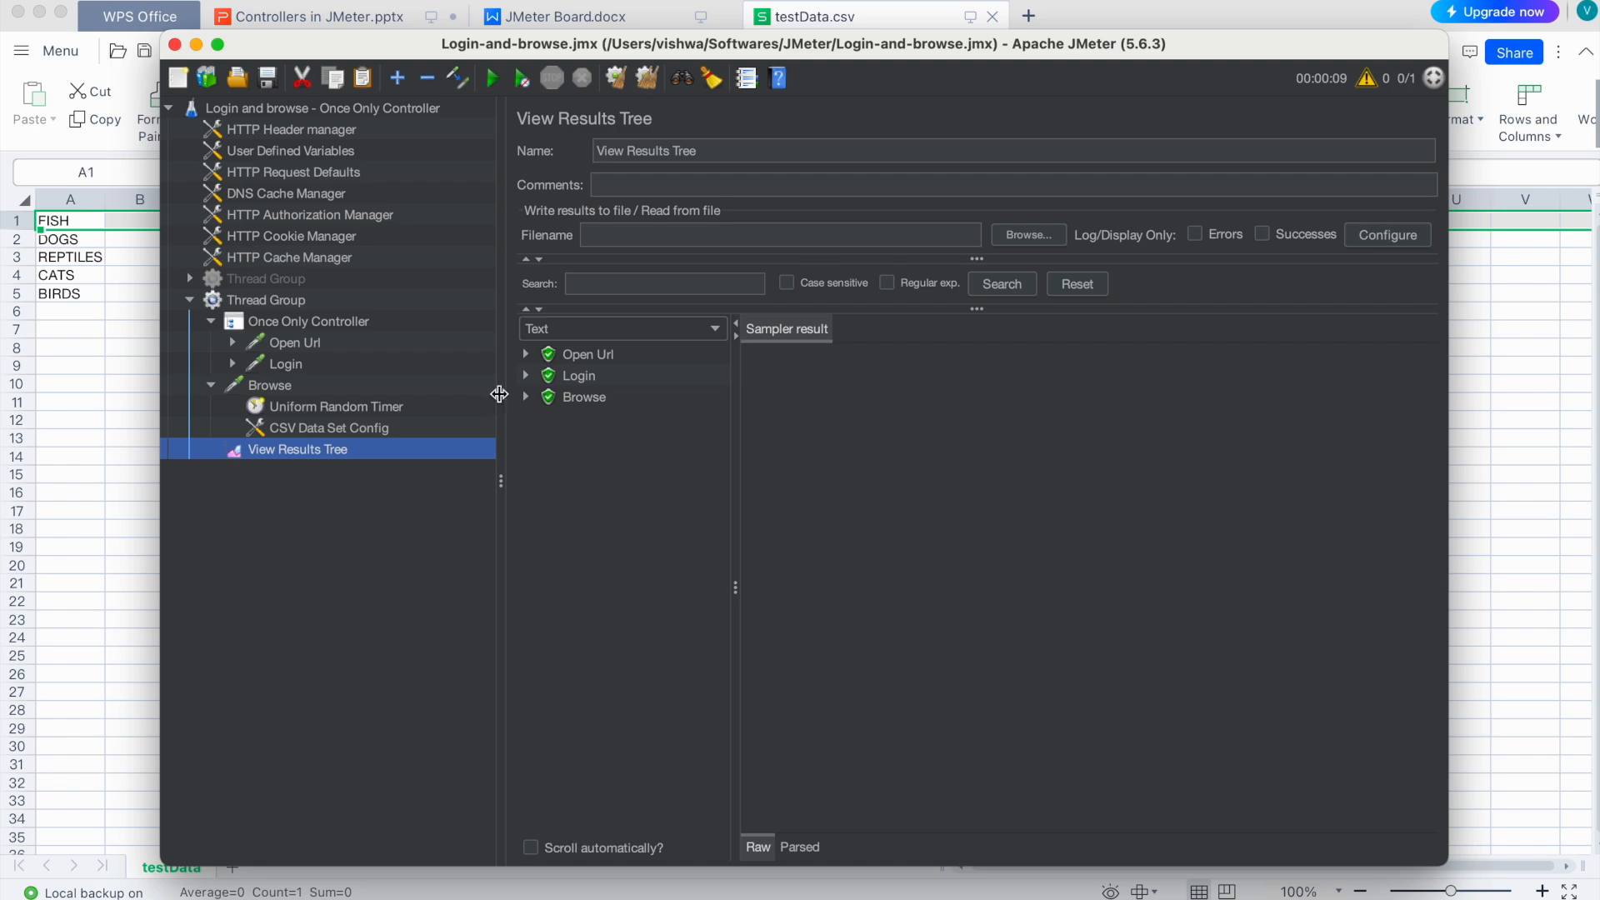
# Step: Confirm in the Browse result's Request tab that categoryId=FISH was sent
pyautogui.click(575, 397)
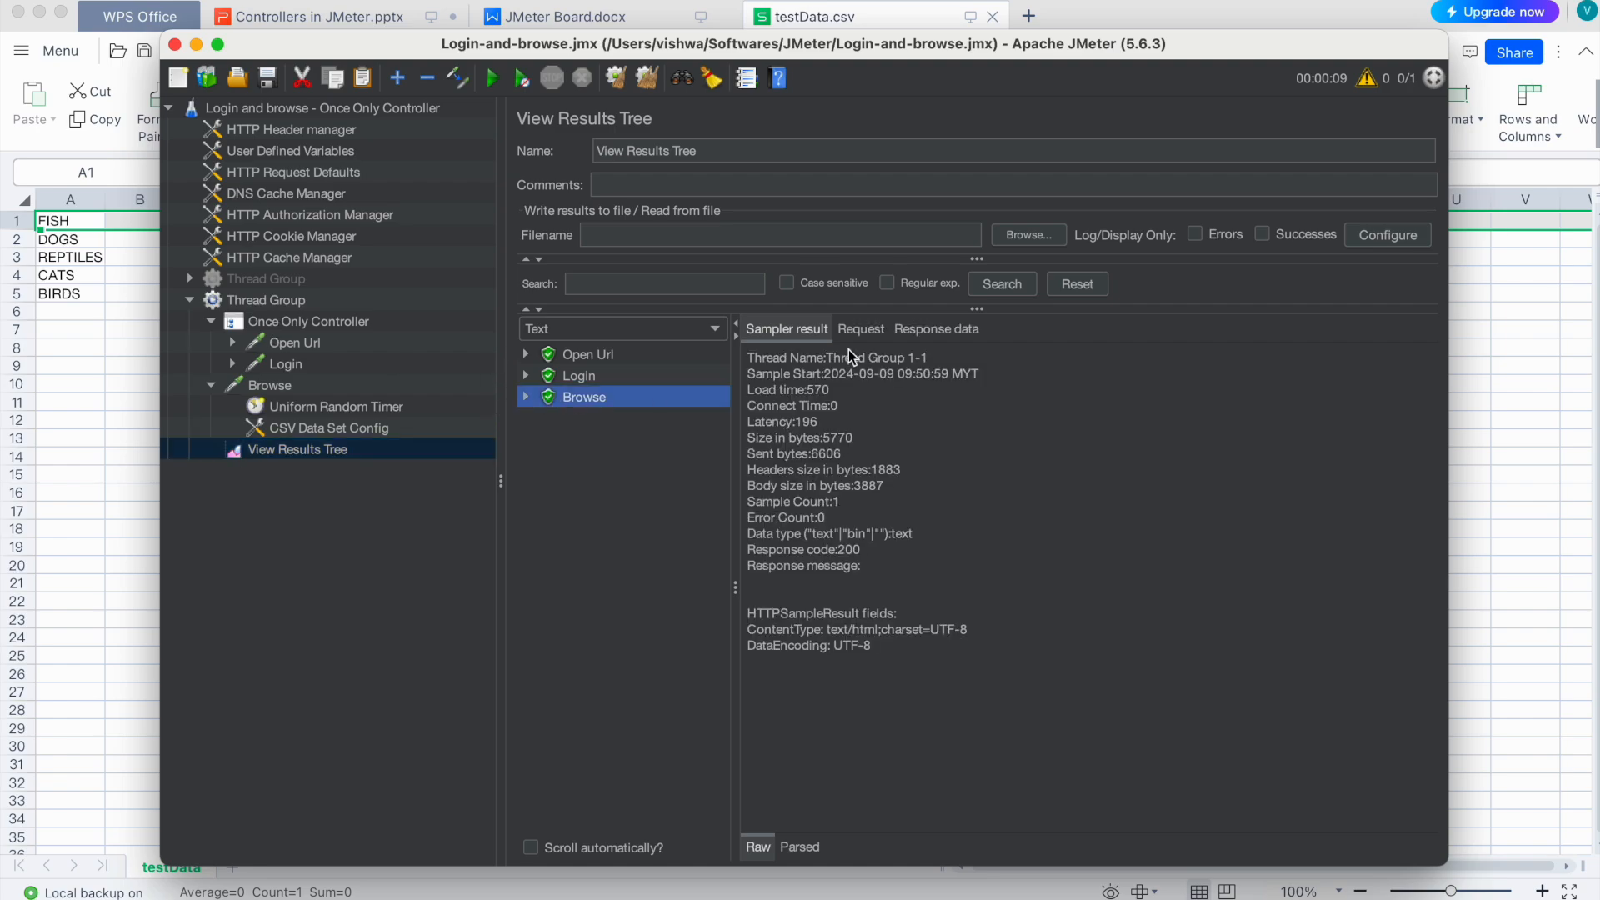
pyautogui.click(861, 328)
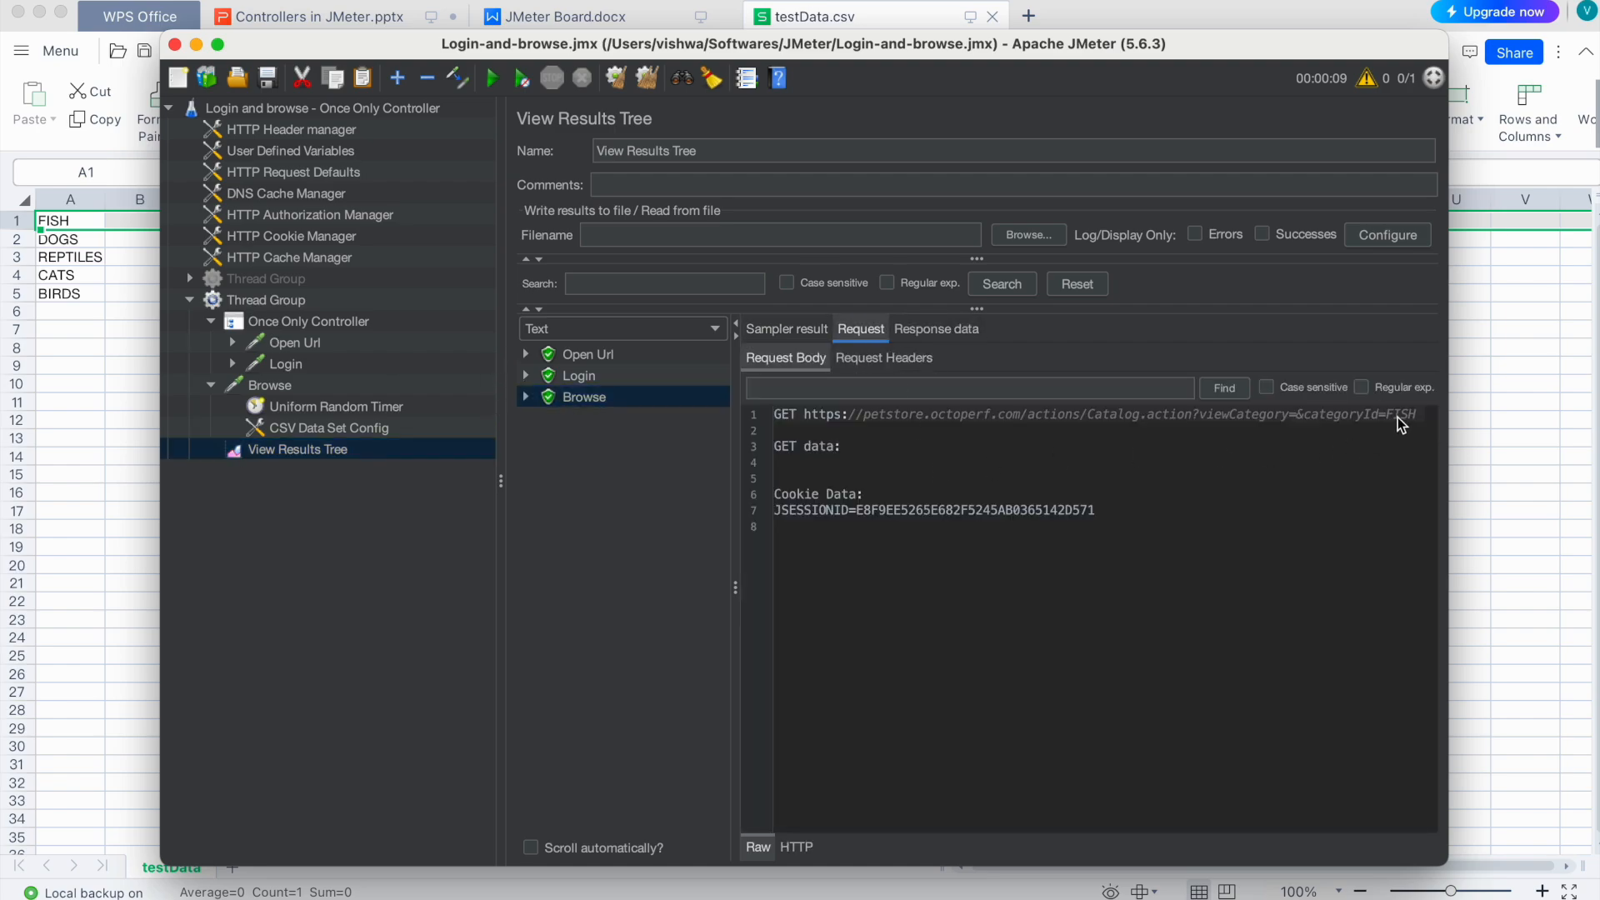
pyautogui.click(271, 302)
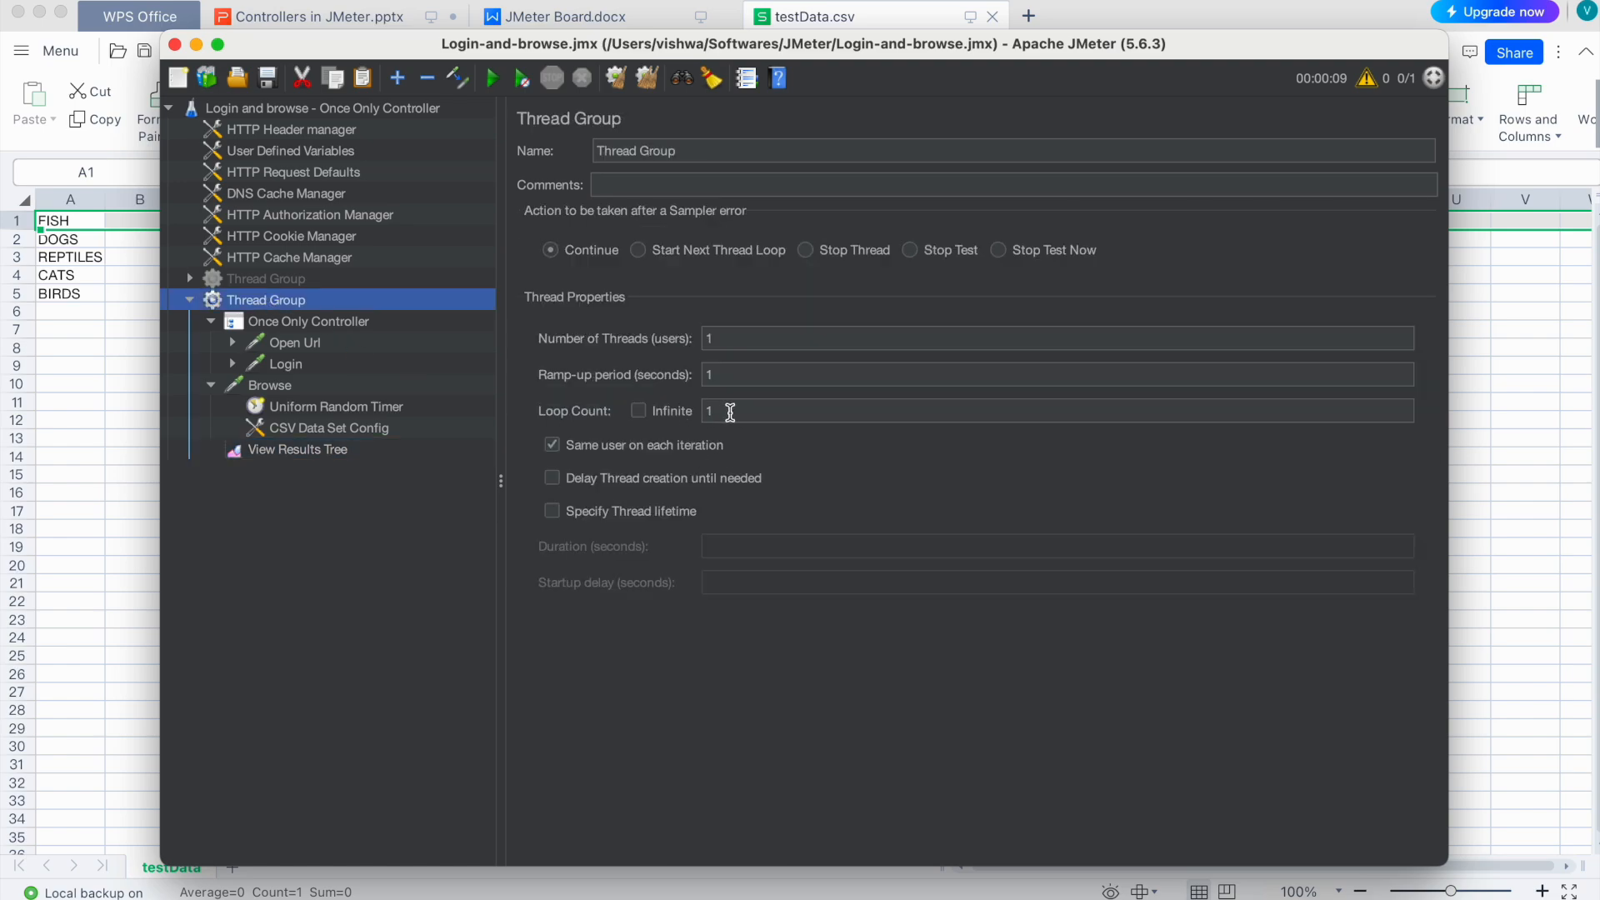
# Step: Set Loop Count to 5 for the five categories and clear the earlier results
pyautogui.moveTo(734, 412); pyautogui.dragTo(692, 410)
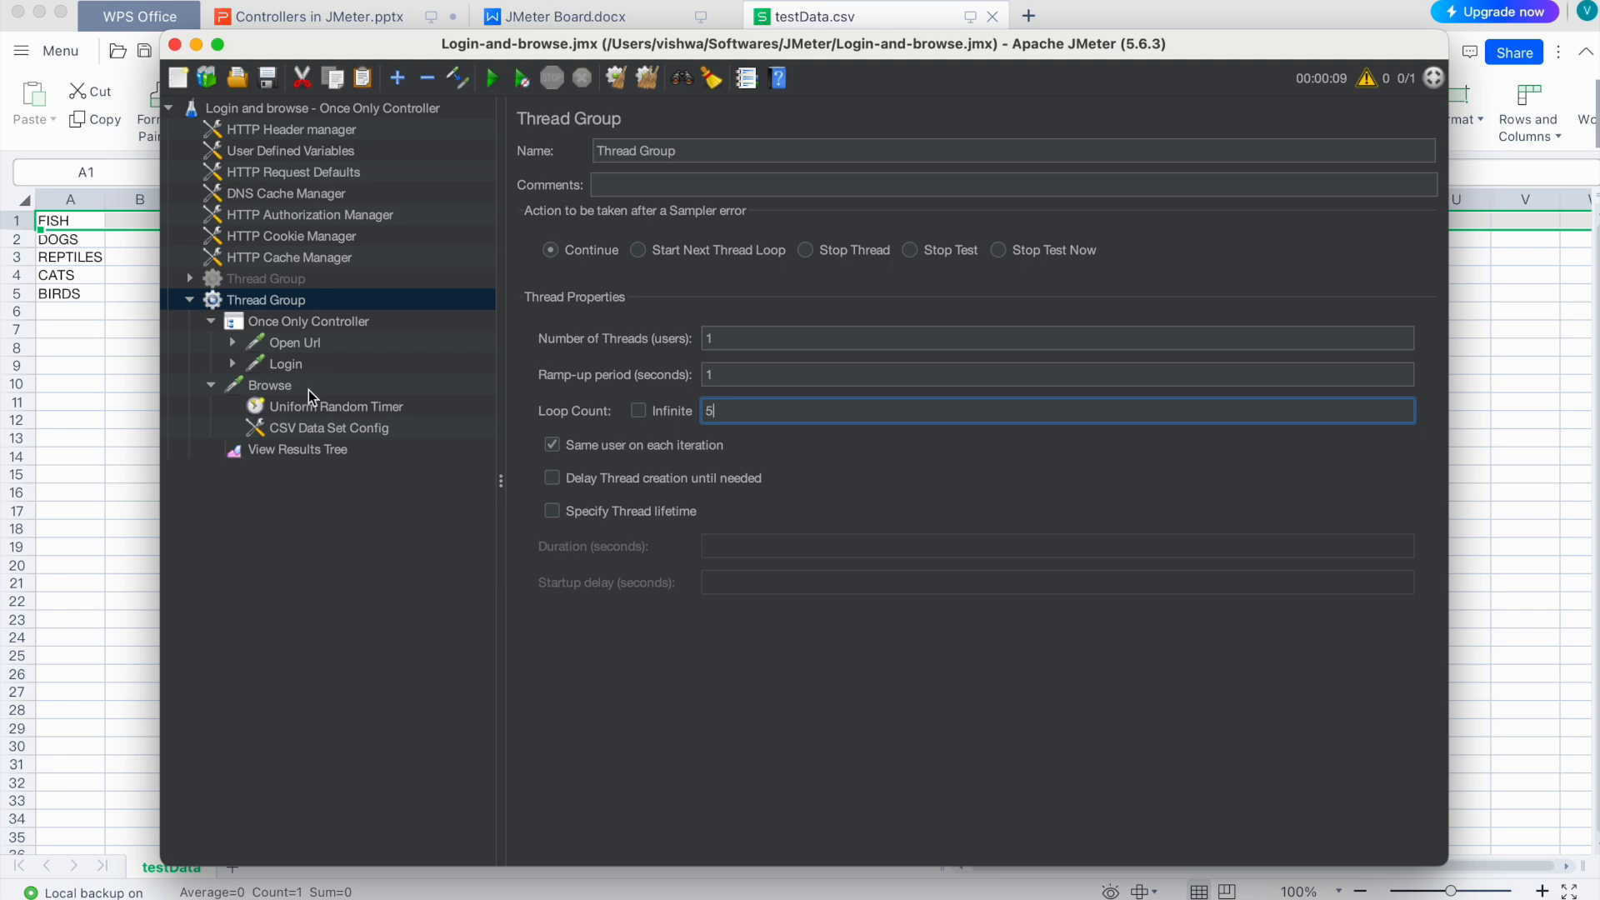
pyautogui.click(112, 325)
pyautogui.moveTo(55, 222); pyautogui.dragTo(78, 292)
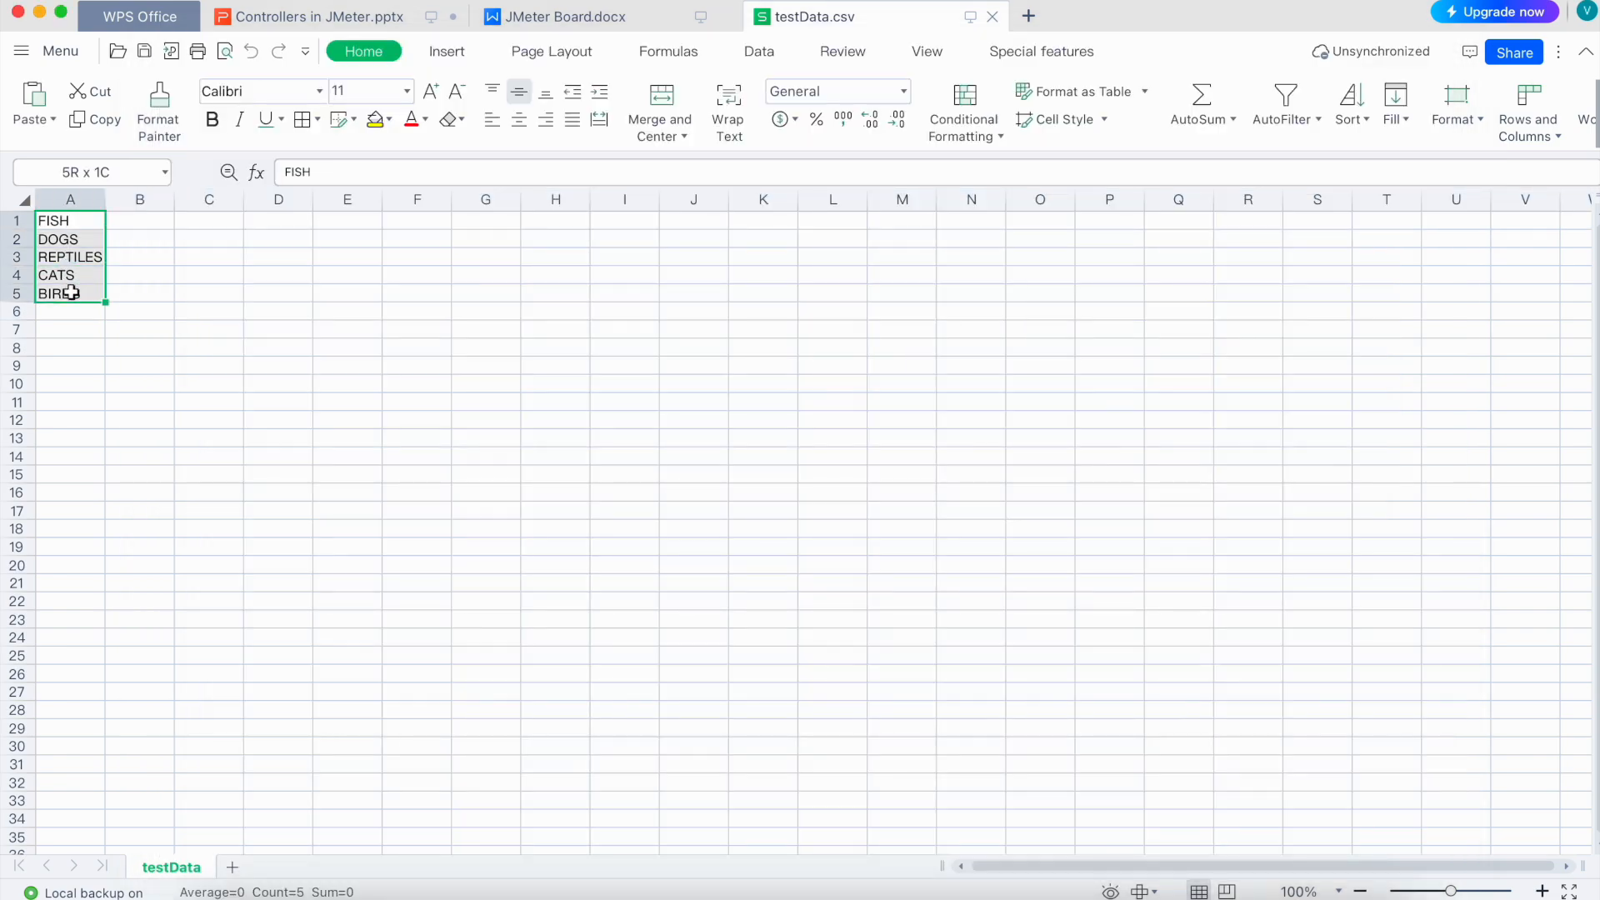
pyautogui.press('super+Tab')
pyautogui.click(291, 447)
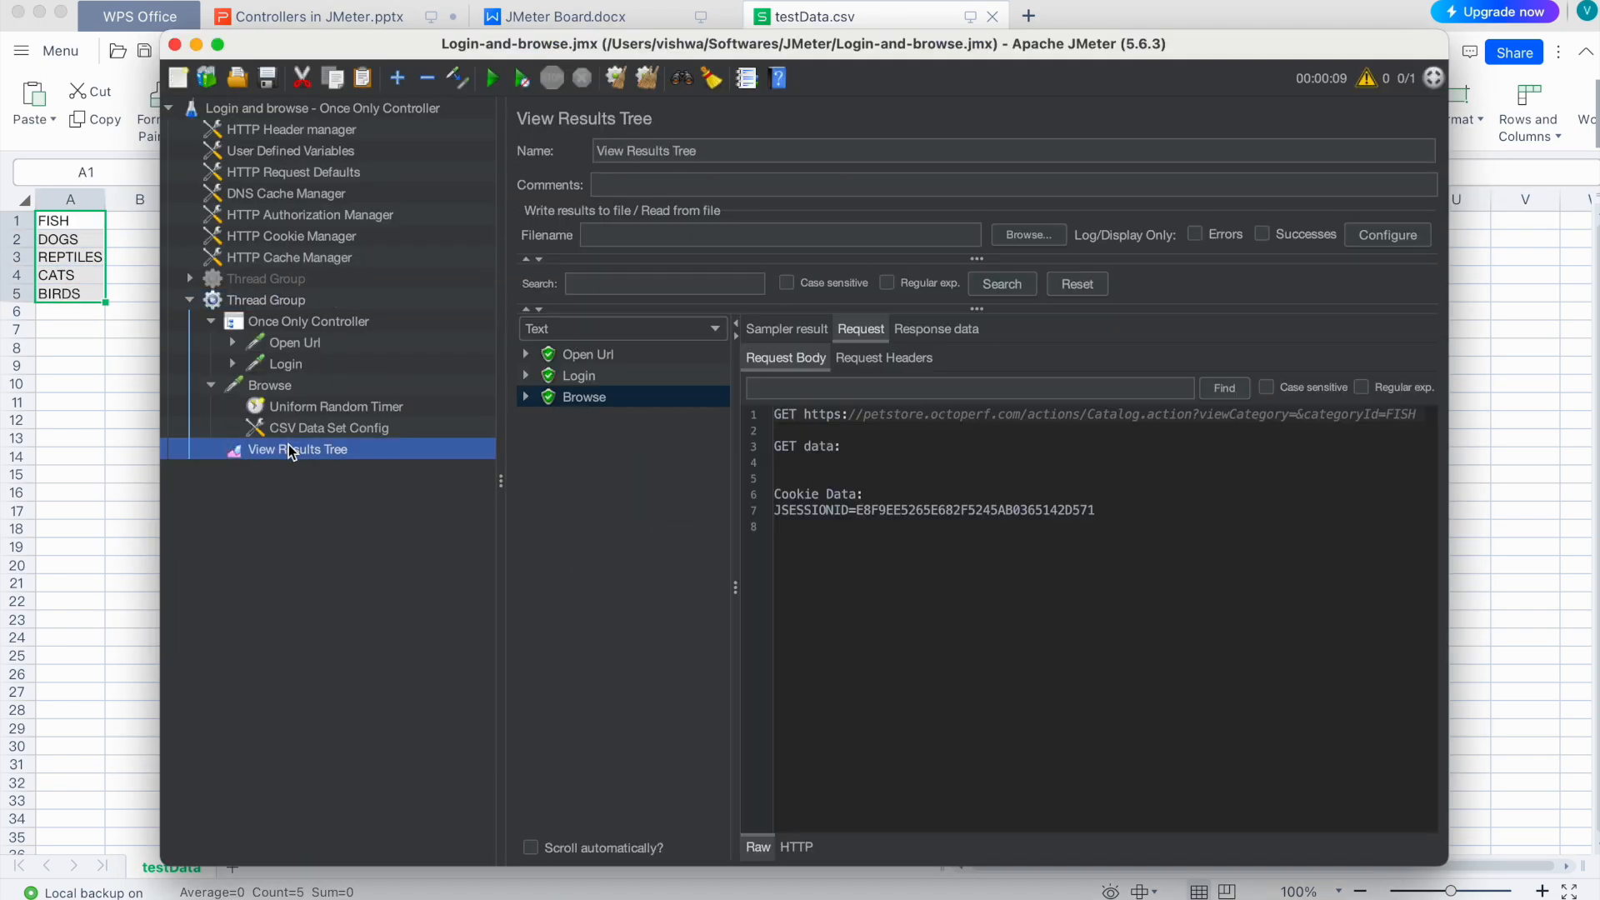
pyautogui.click(653, 78)
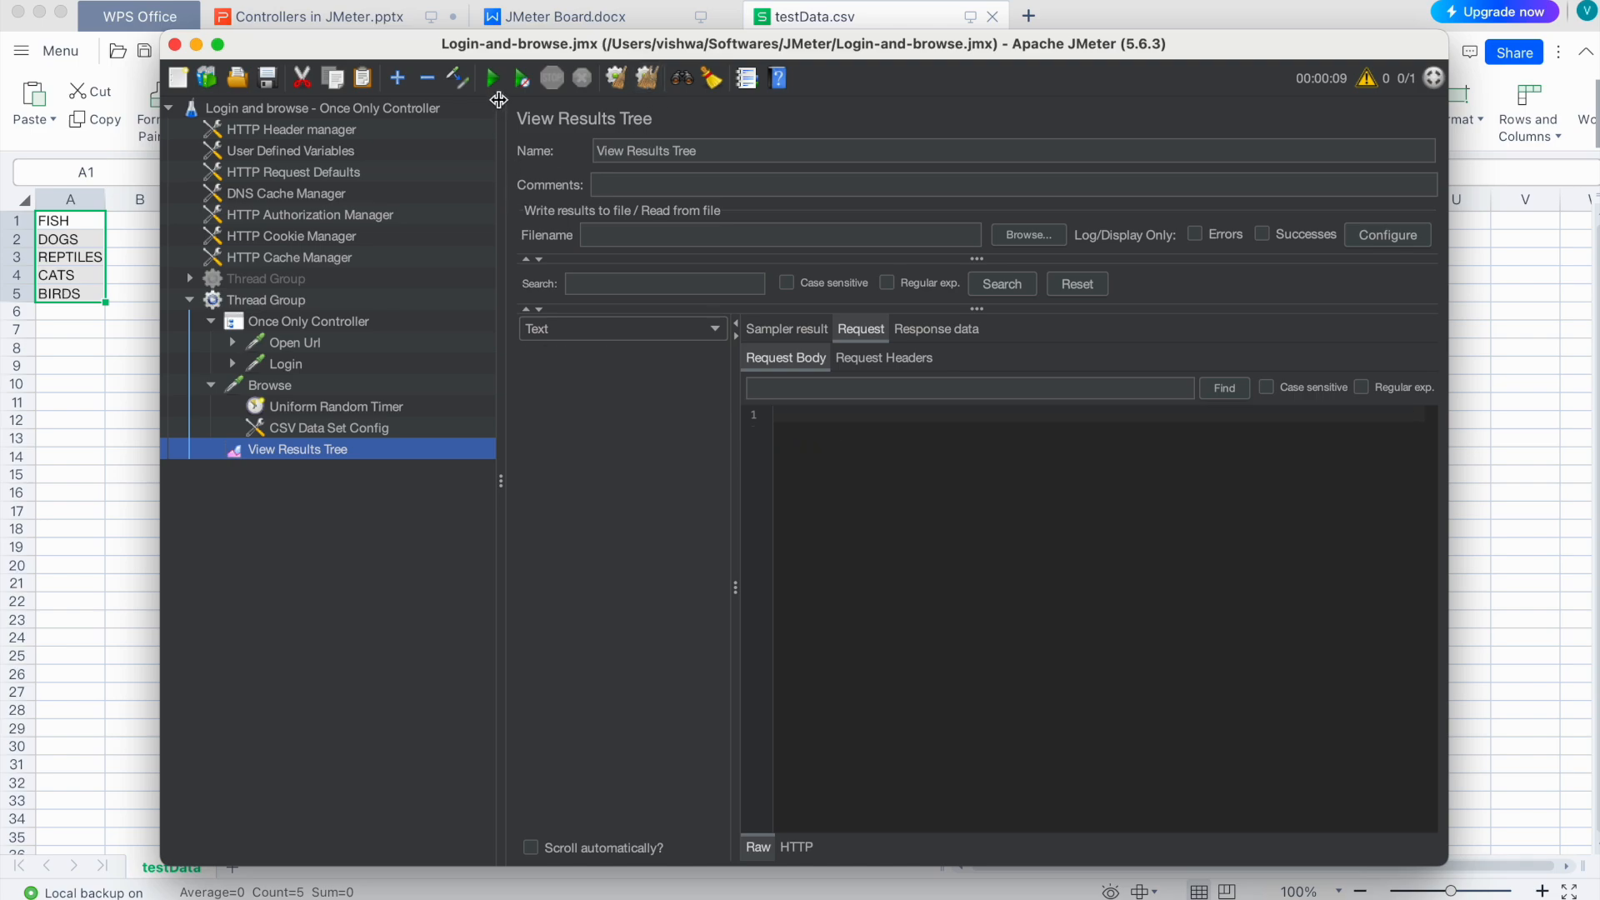
# Step: Rerun the test and inspect the single Open Url and Login results
pyautogui.click(494, 78)
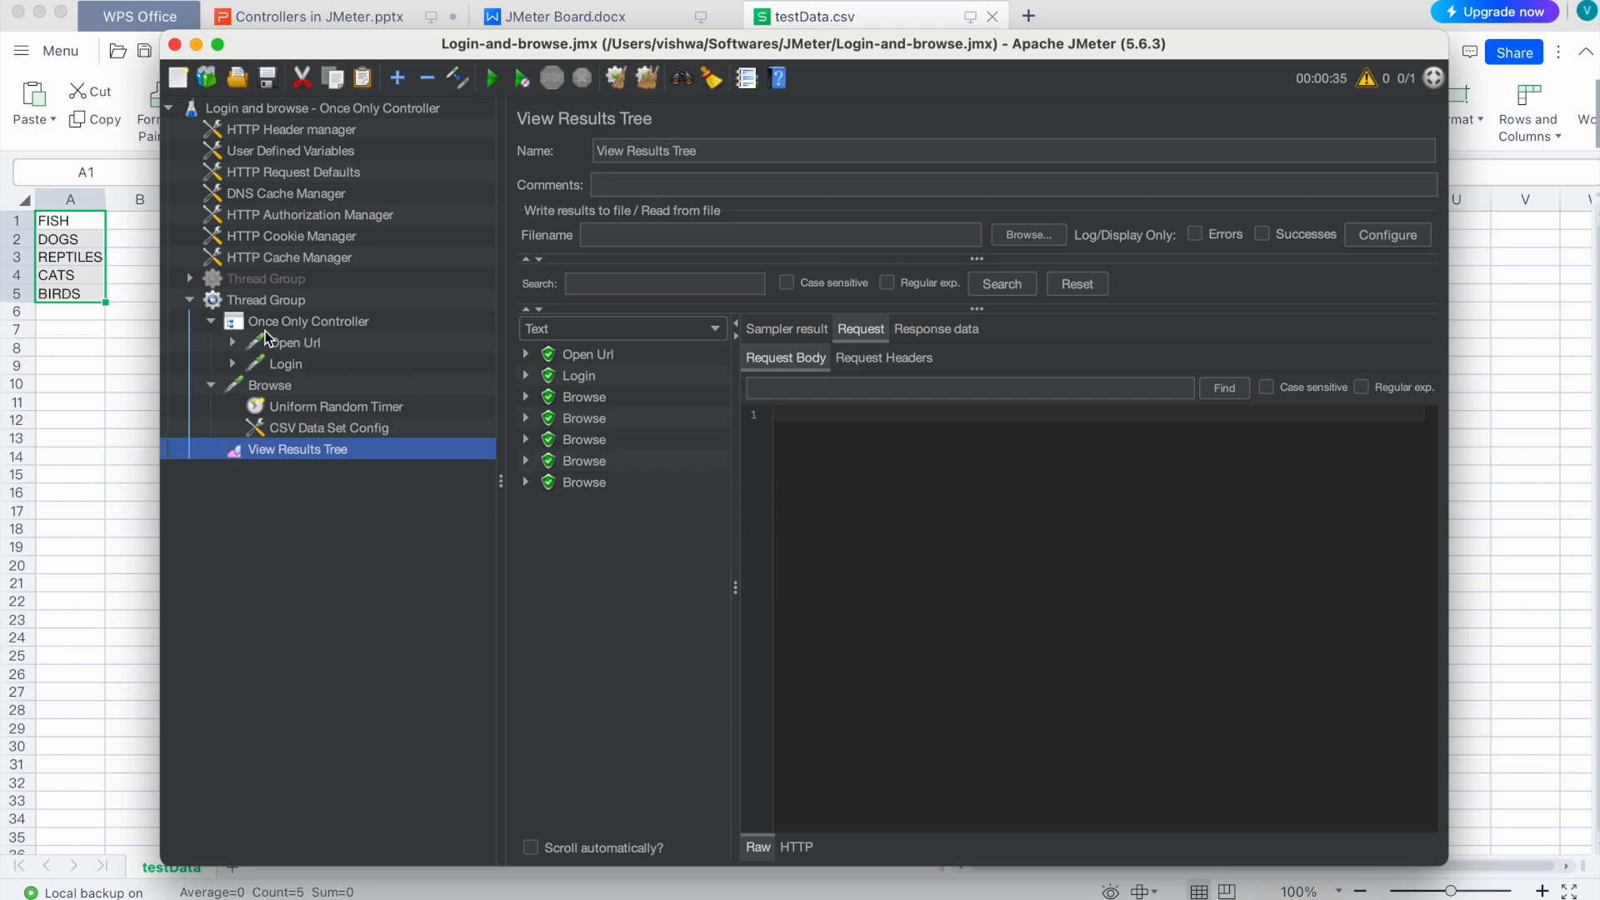
pyautogui.click(282, 344)
pyautogui.click(279, 364)
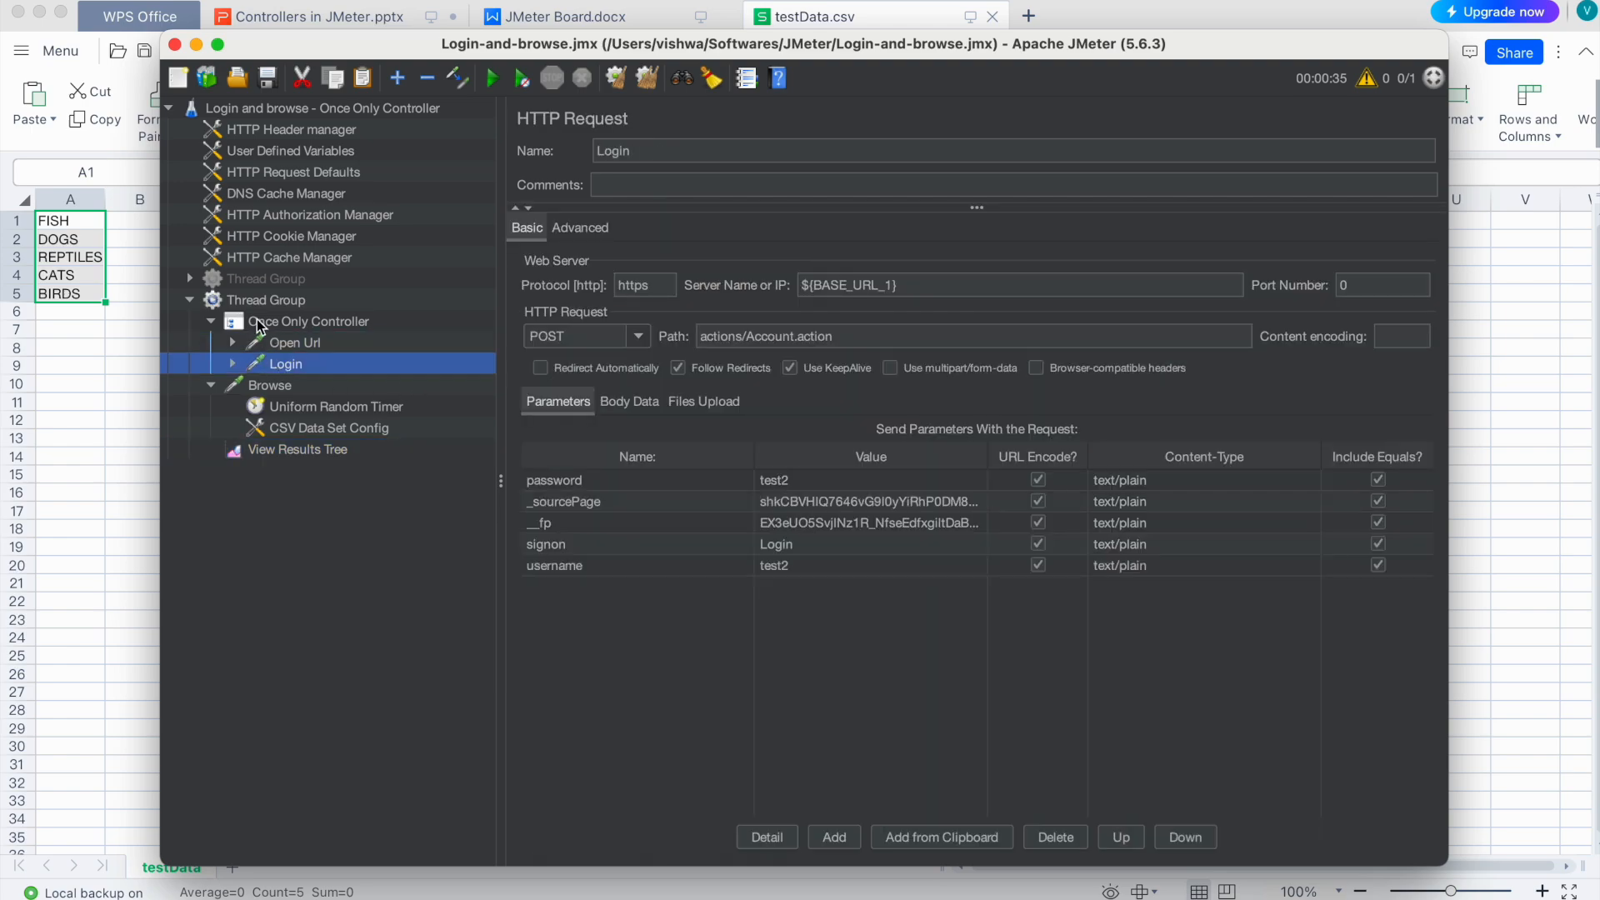
pyautogui.click(324, 452)
pyautogui.click(574, 357)
pyautogui.click(577, 379)
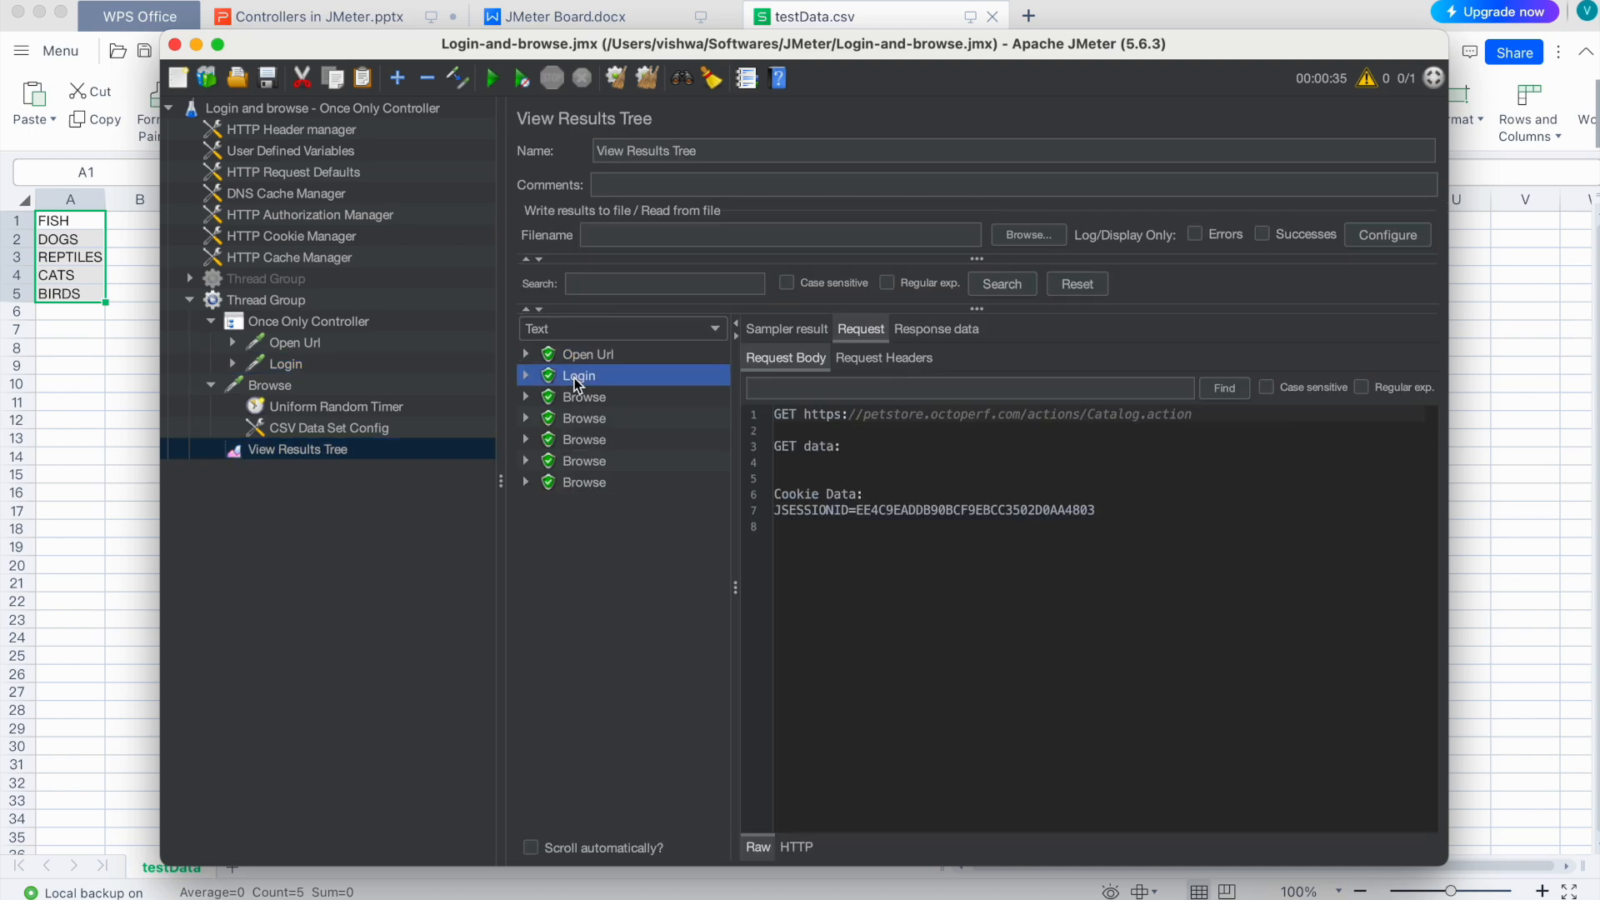
# Step: Check the Thread Group's number of users value of 1 against the results
pyautogui.click(267, 300)
pyautogui.click(736, 340)
pyautogui.moveTo(736, 339); pyautogui.dragTo(691, 344)
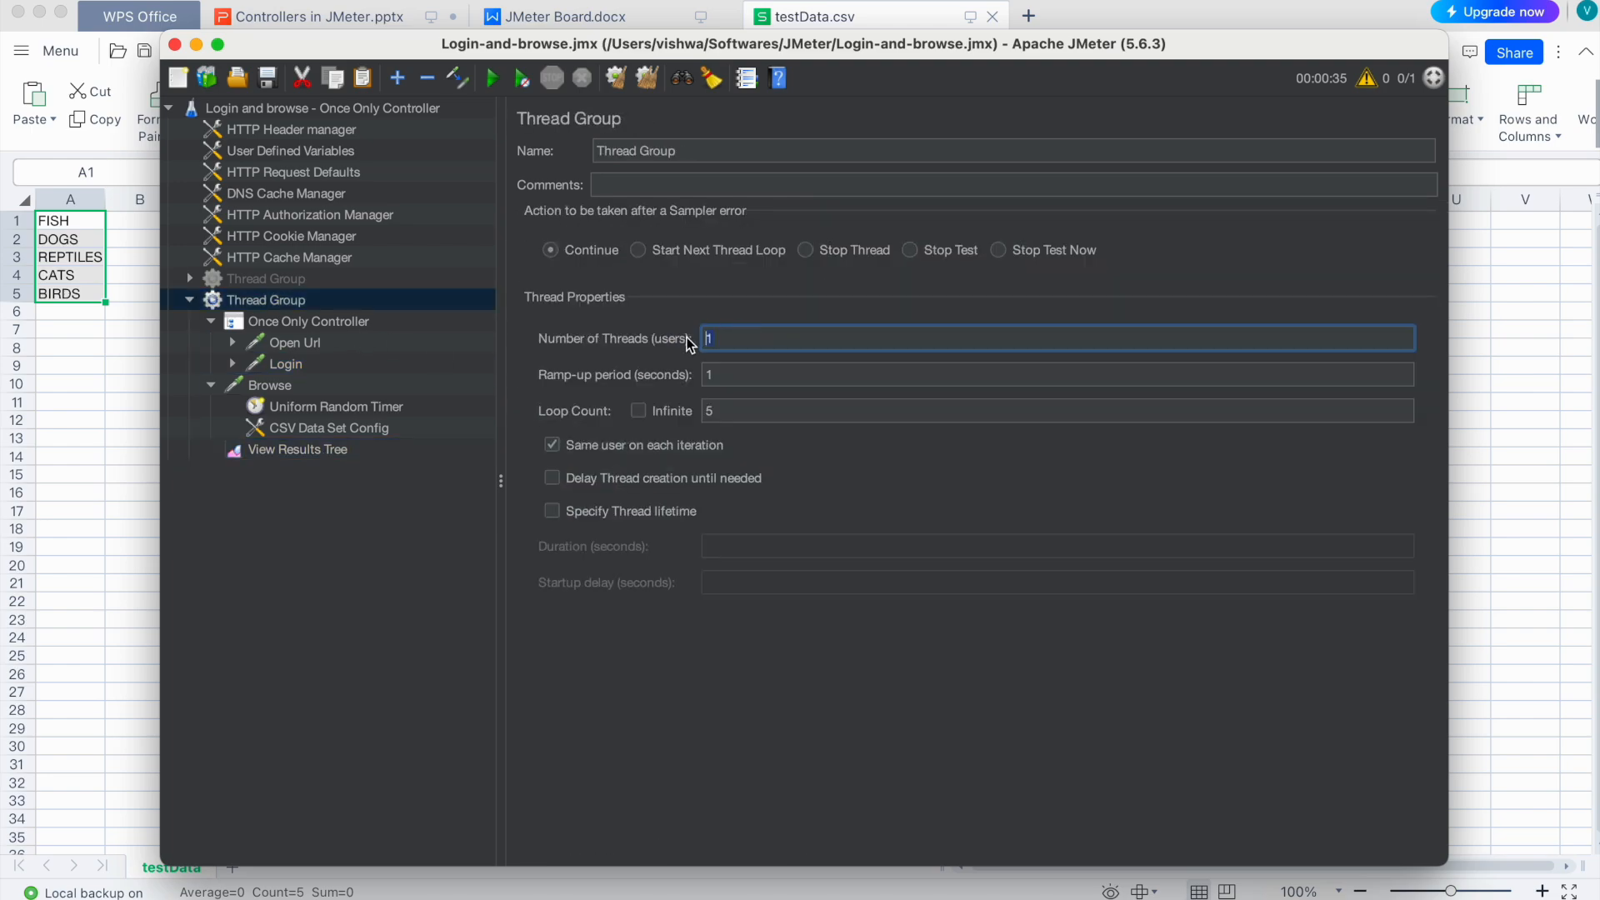
pyautogui.click(278, 451)
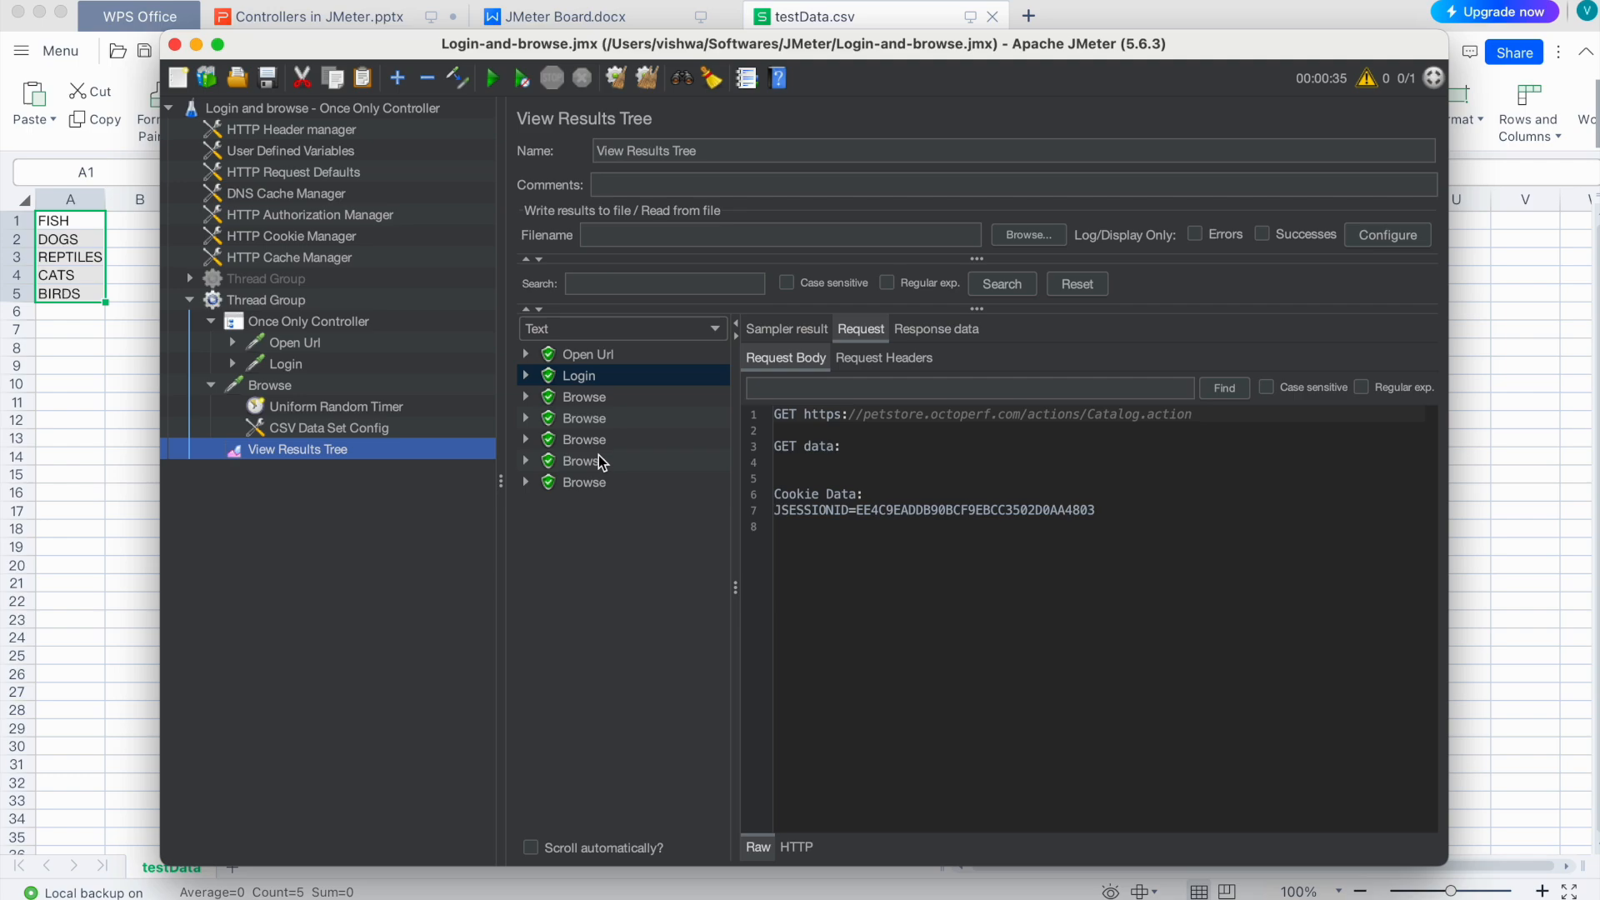
pyautogui.click(293, 302)
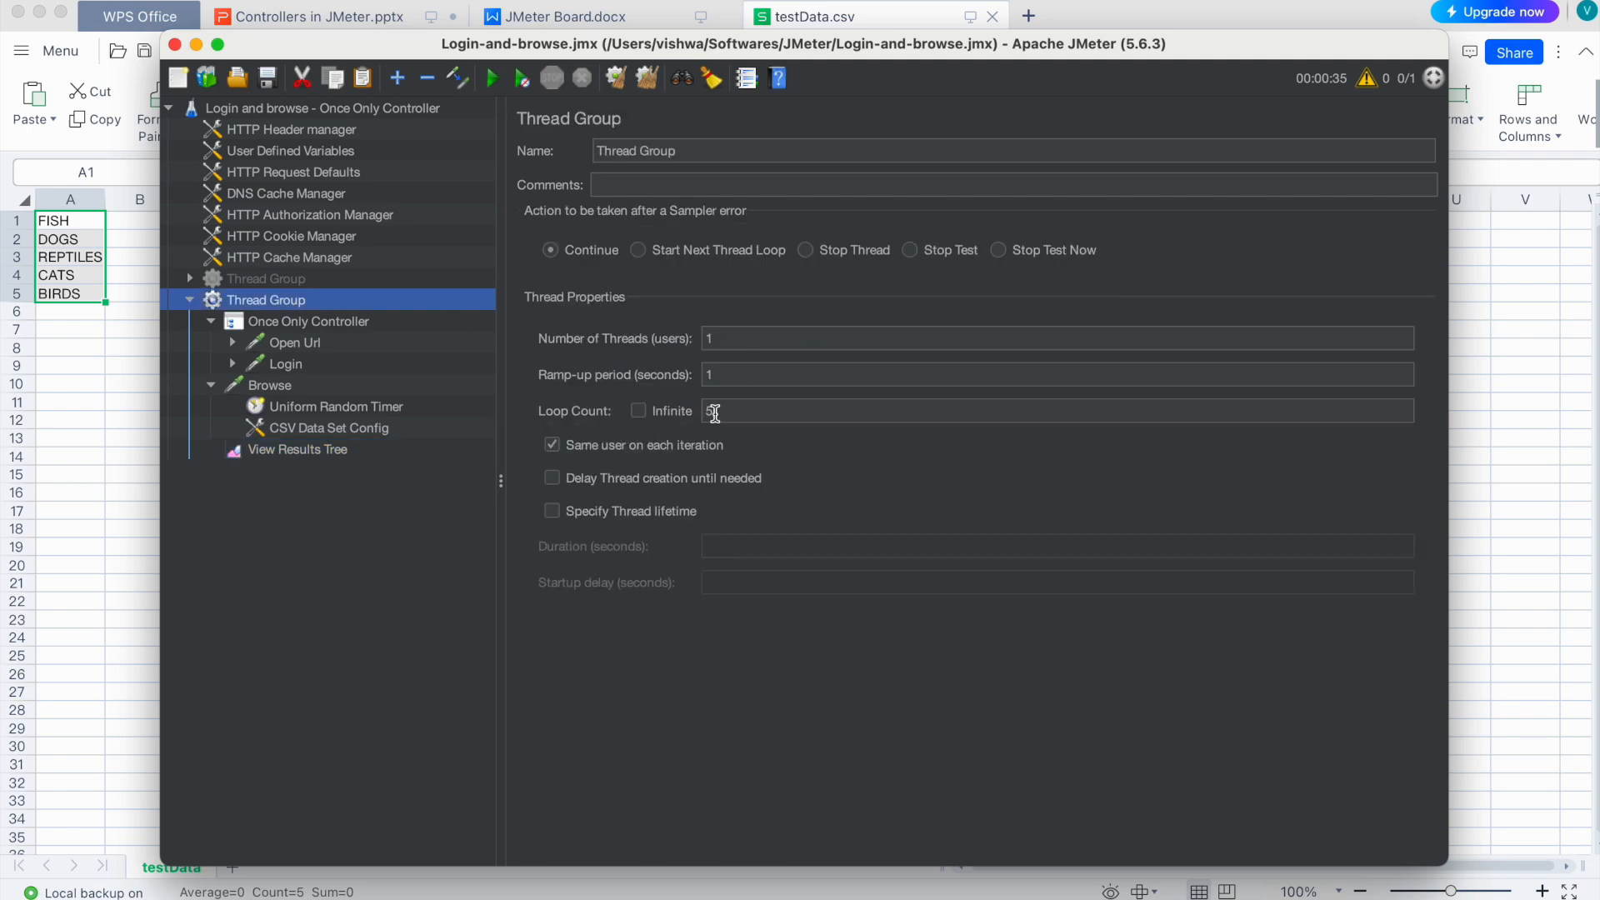
pyautogui.click(325, 450)
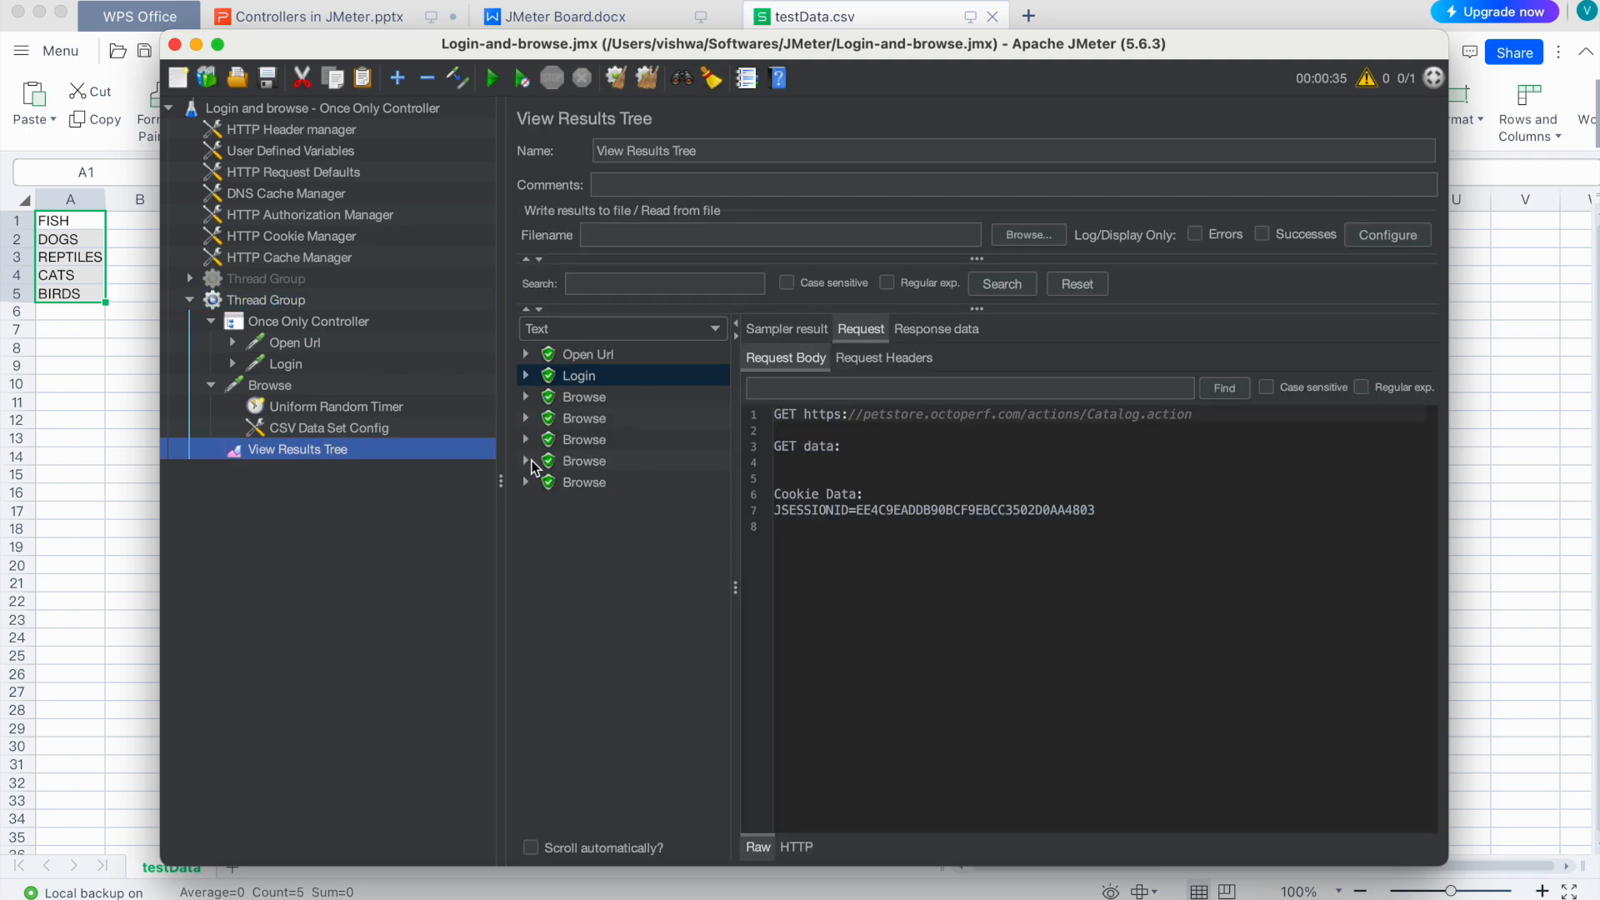
# Step: Inspect the five Browse results requesting FISH, DOGS, REPTILES, CATS and BIRDS
pyautogui.click(597, 400)
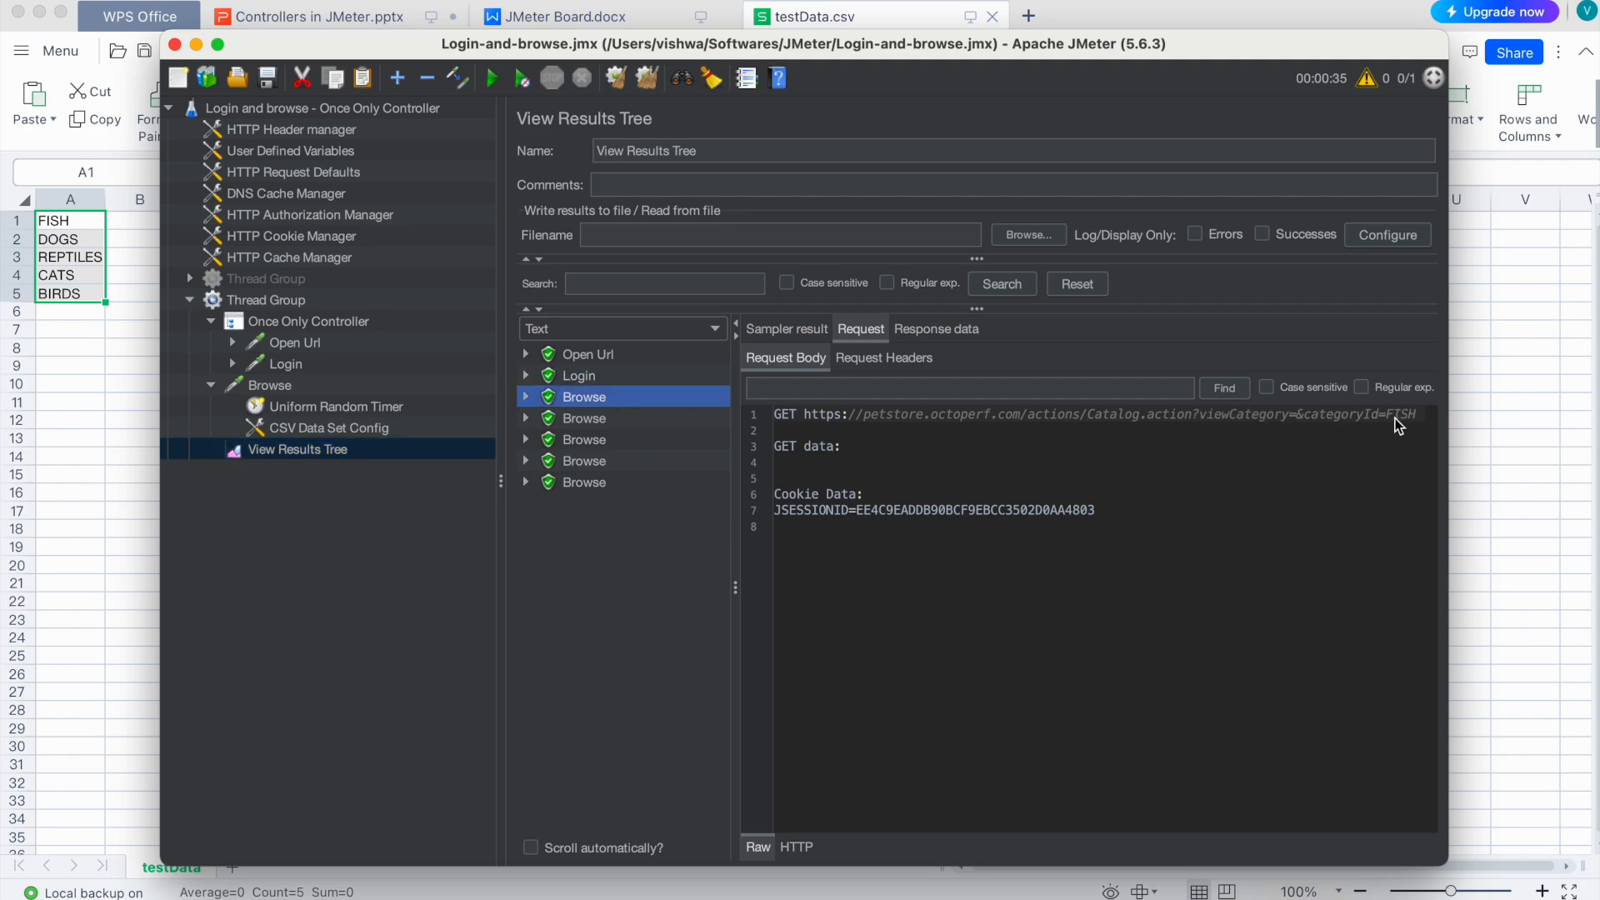
pyautogui.click(612, 420)
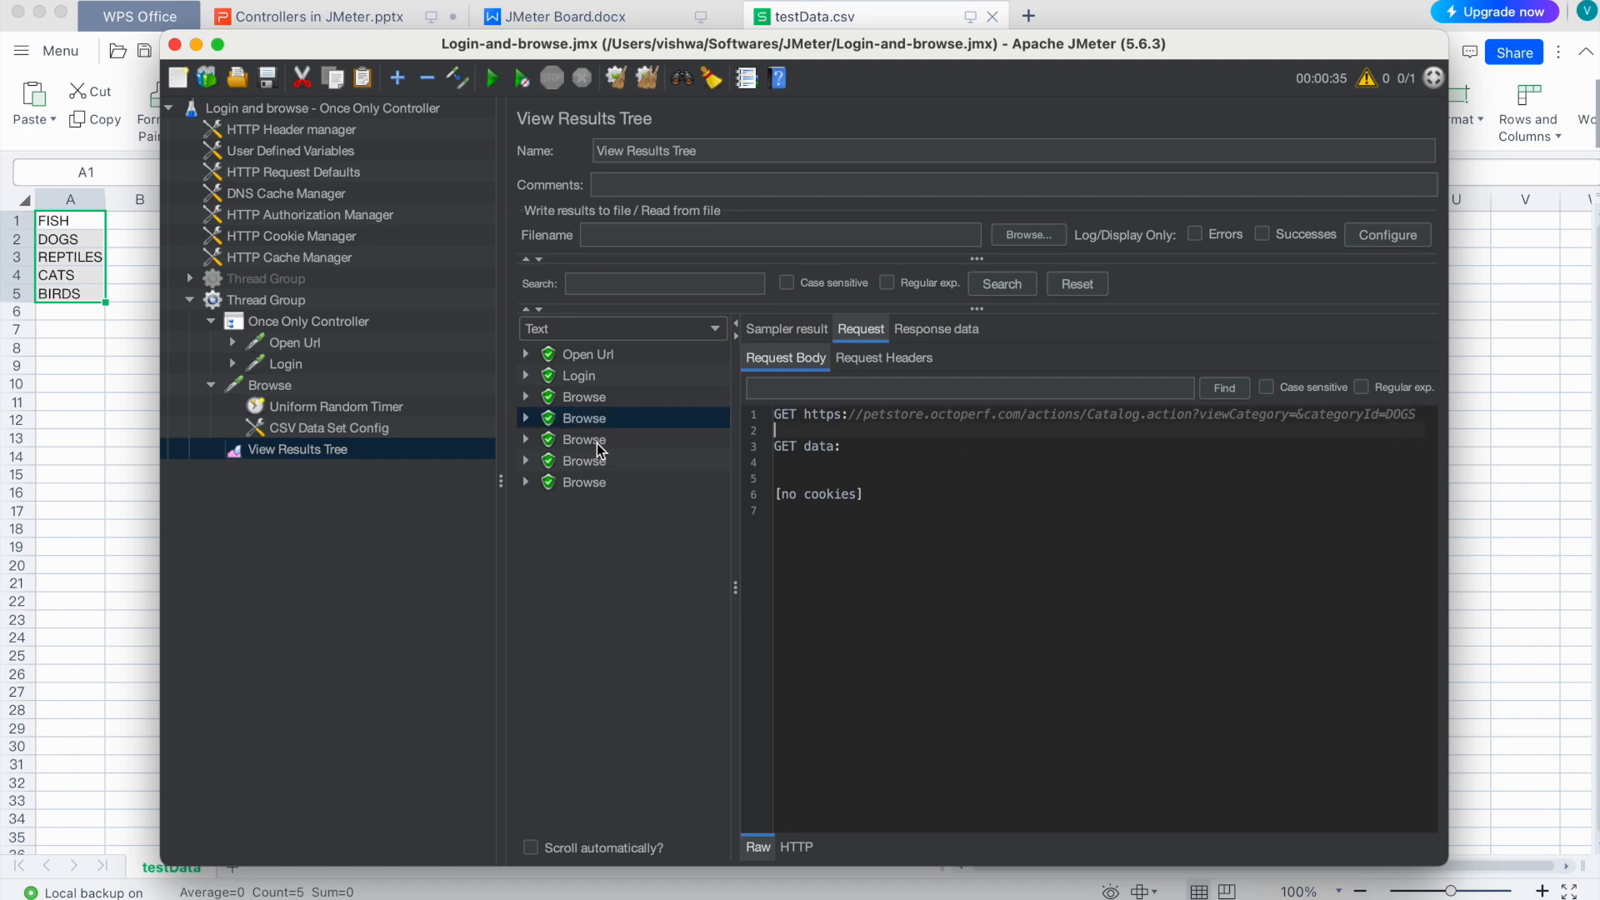
pyautogui.press('Down')
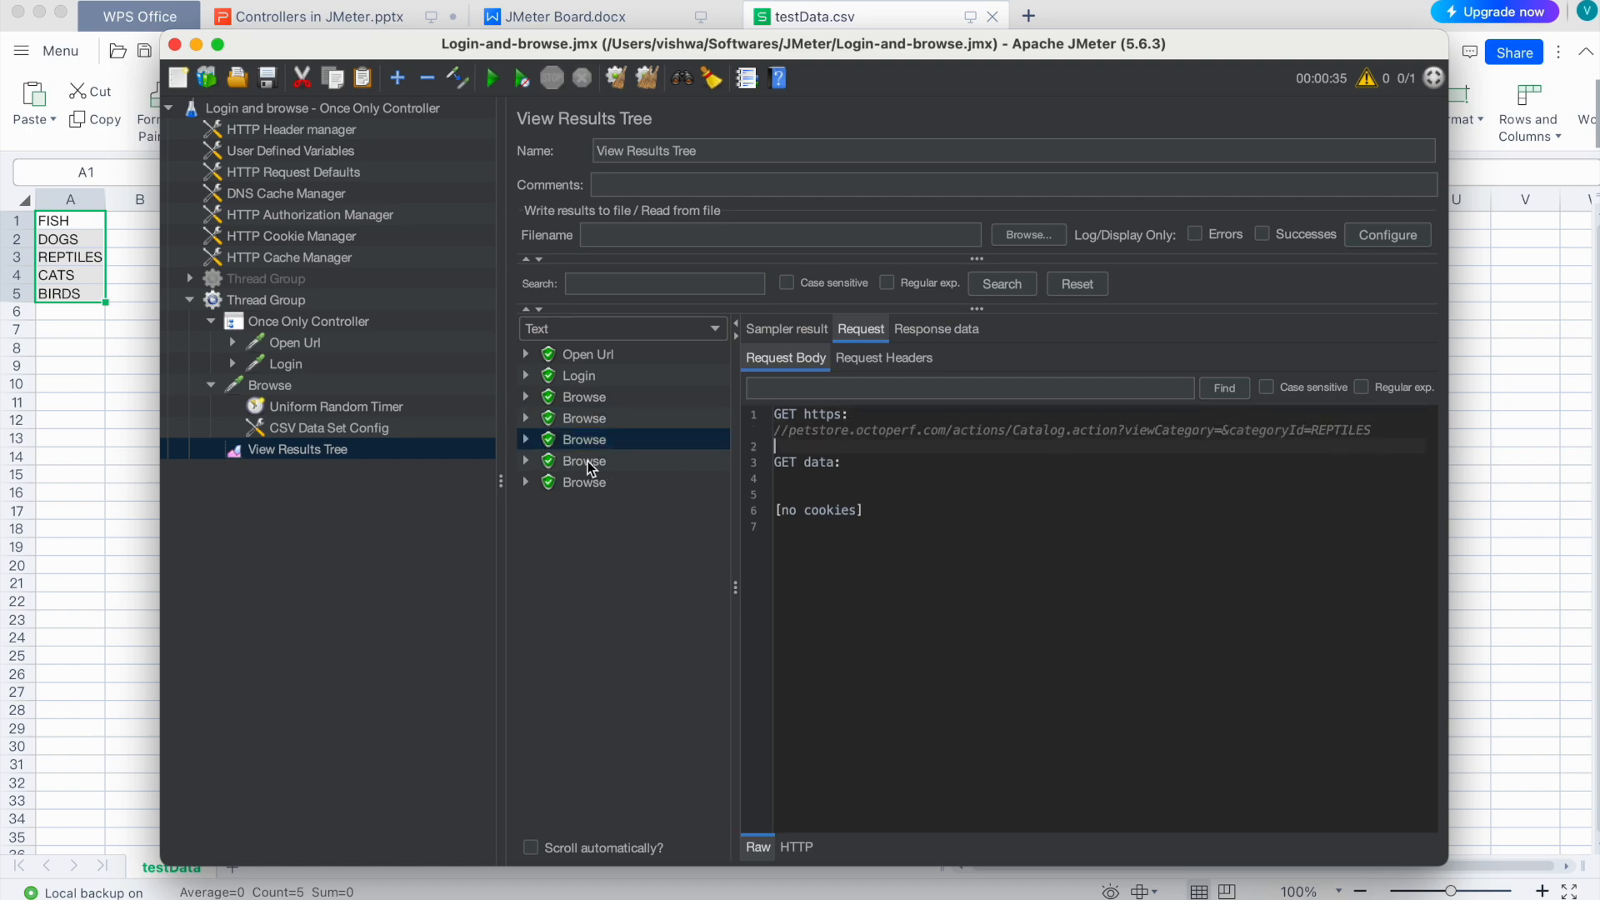
pyautogui.click(588, 461)
pyautogui.moveTo(1393, 415); pyautogui.dragTo(1416, 415)
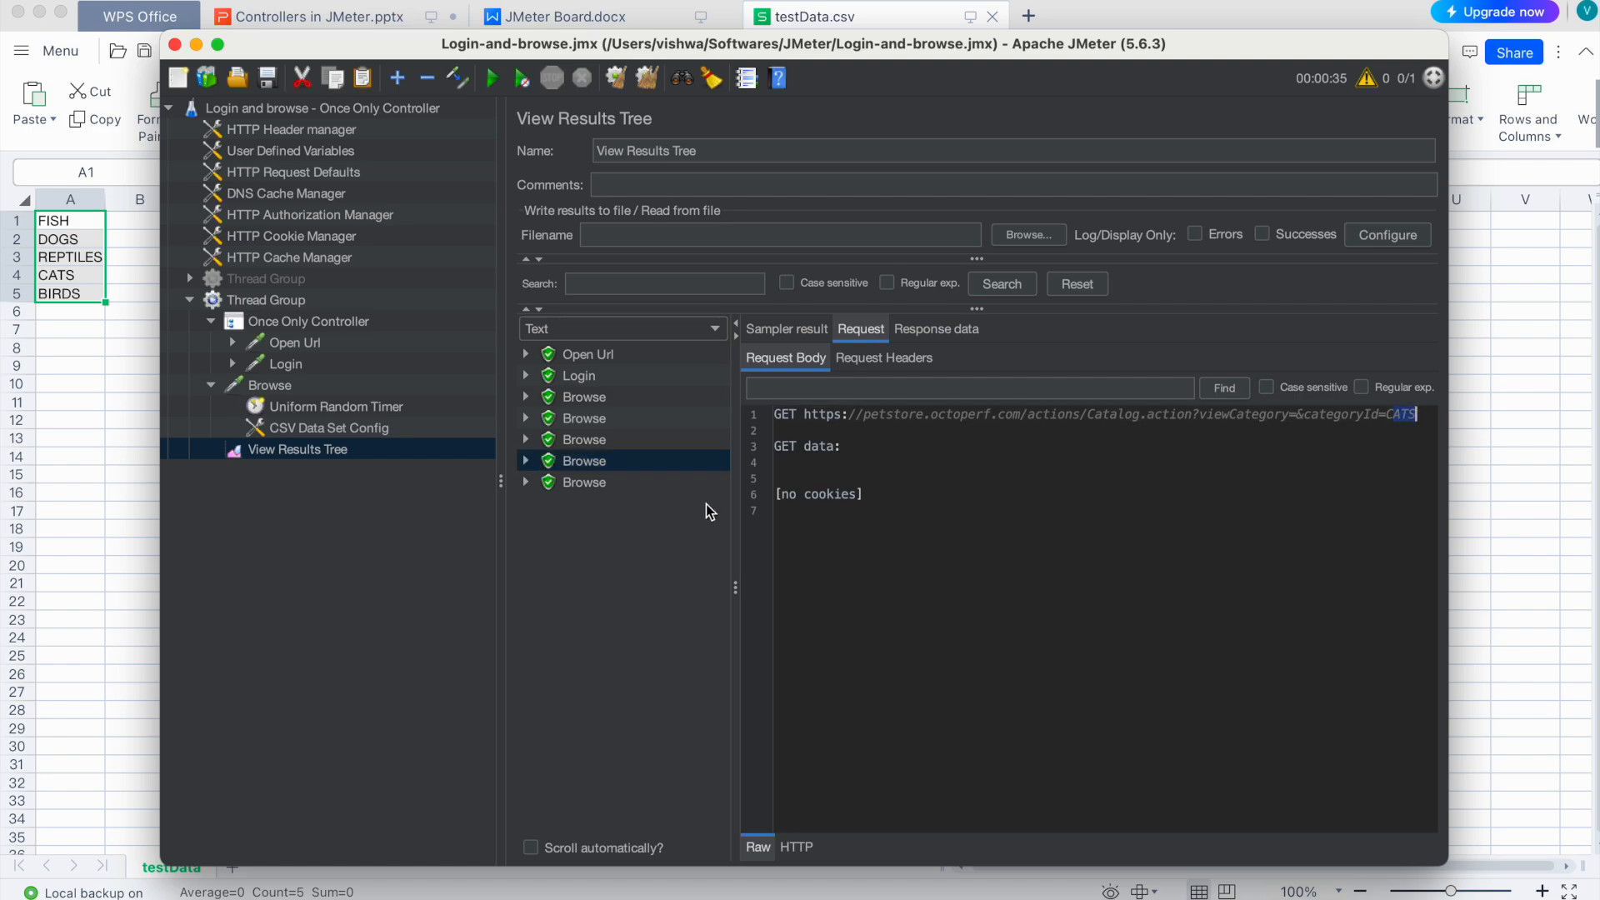
pyautogui.click(600, 484)
# Step: Review the testData.csv categories in the spreadsheet, starting with FISH
pyautogui.click(63, 295)
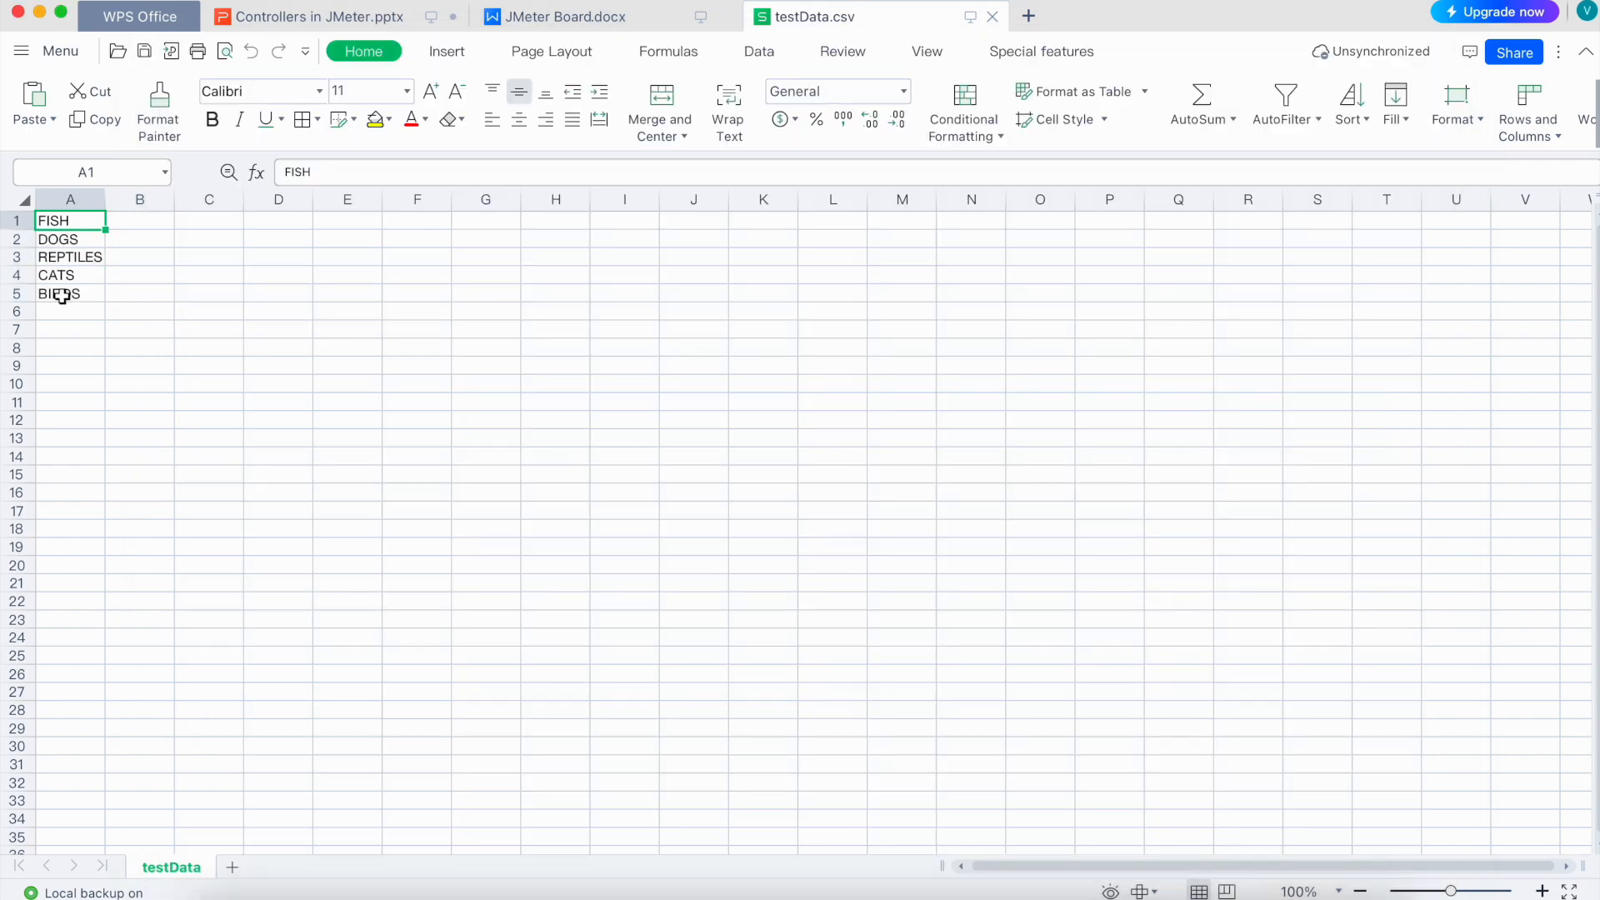
pyautogui.click(40, 222)
pyautogui.press('super+Tab')
# Step: Change the Thread Group loop count from 5 to 10
pyautogui.click(265, 300)
pyautogui.click(700, 410)
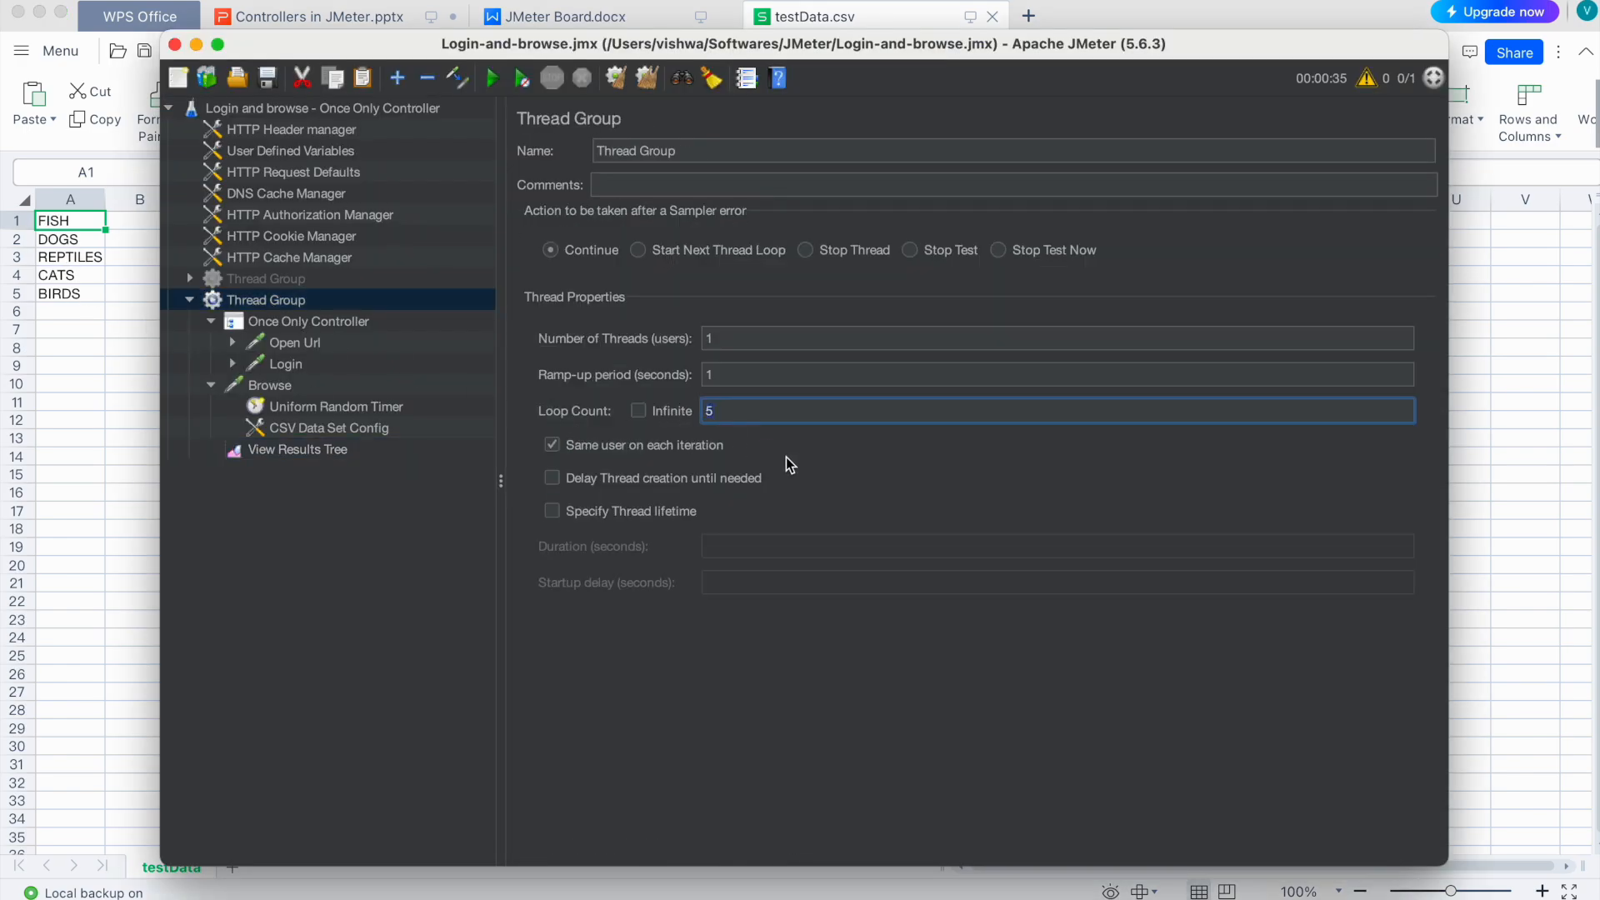
pyautogui.press('Delete')
pyautogui.write('10')
# Step: Recheck the BIRDS and FISH rows in testData.csv, then clear JMeter's previous results
pyautogui.click(62, 317)
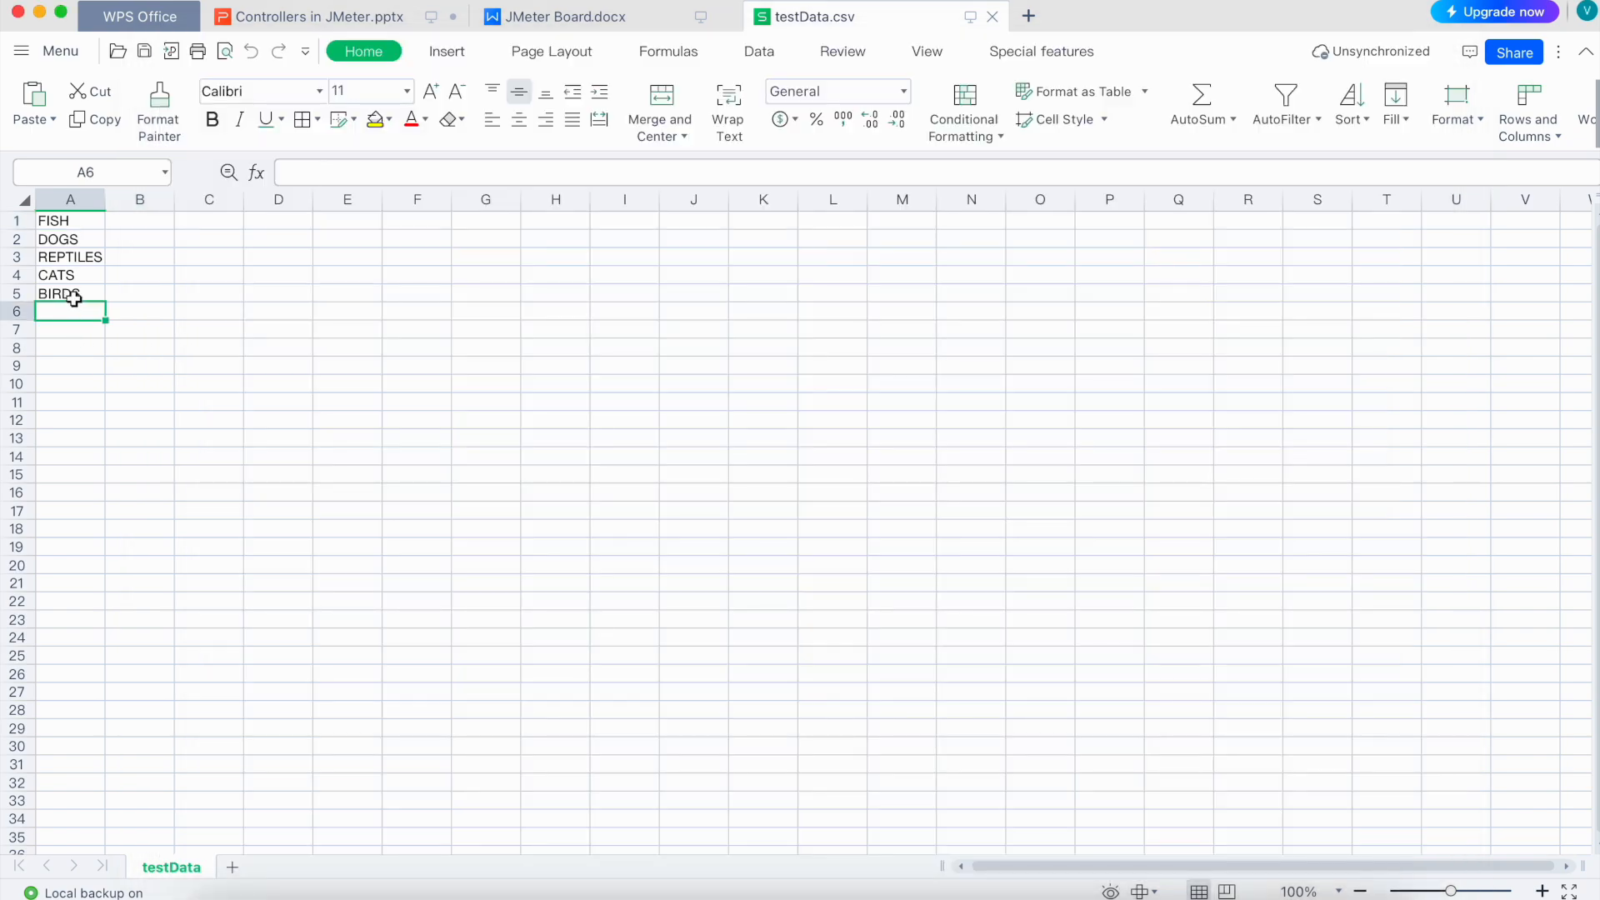
pyautogui.click(13, 293)
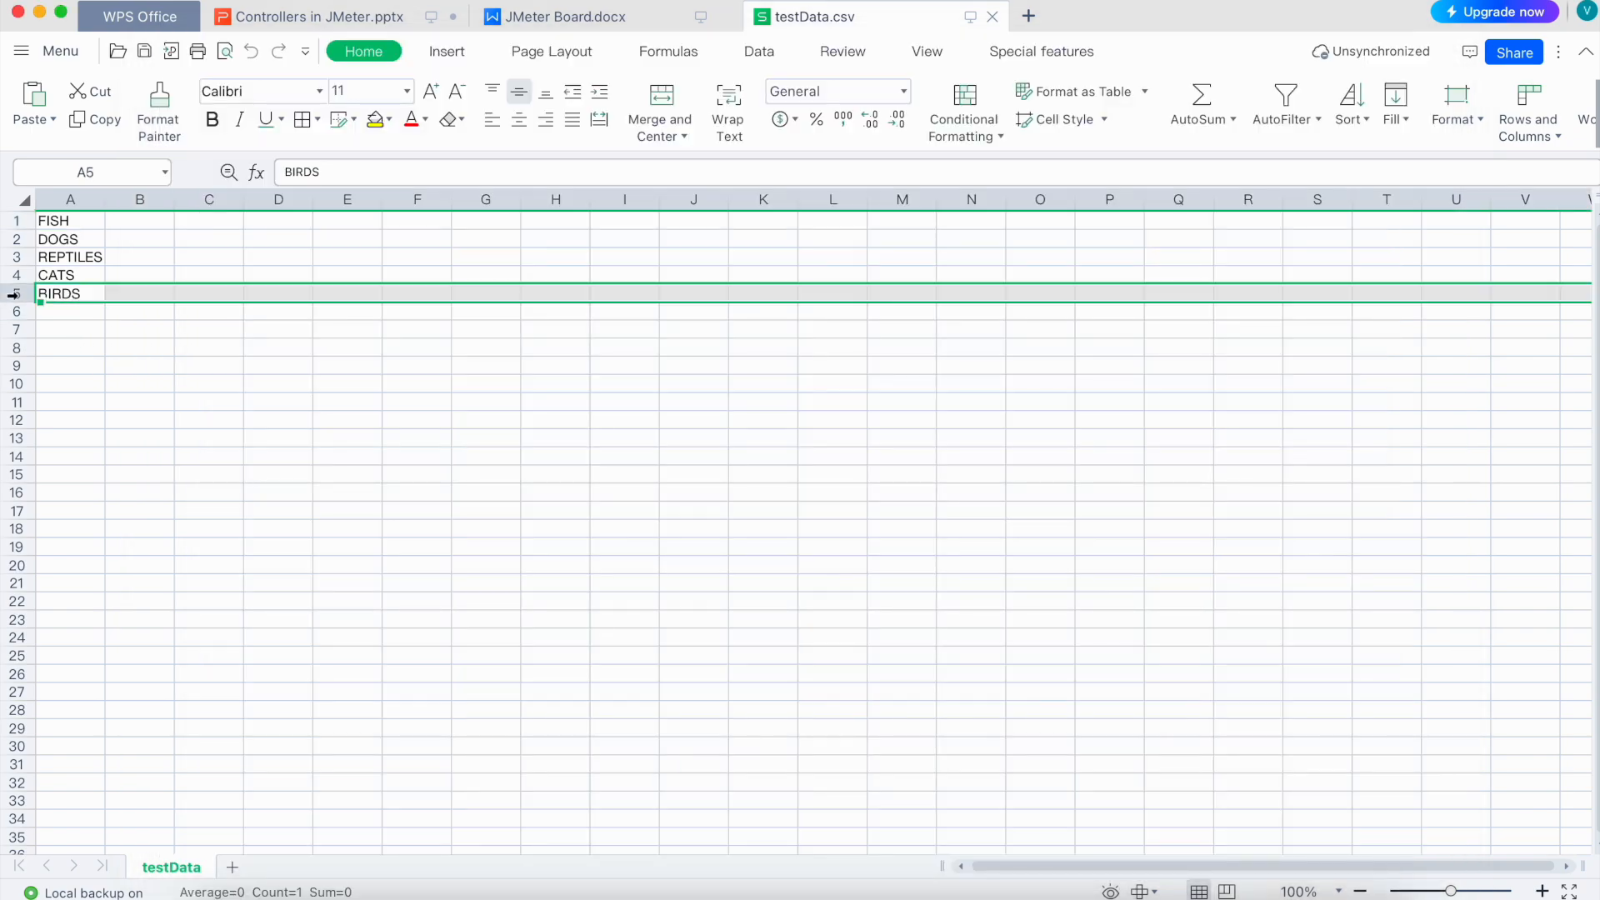
pyautogui.click(13, 220)
pyautogui.press('super+Tab')
pyautogui.click(646, 80)
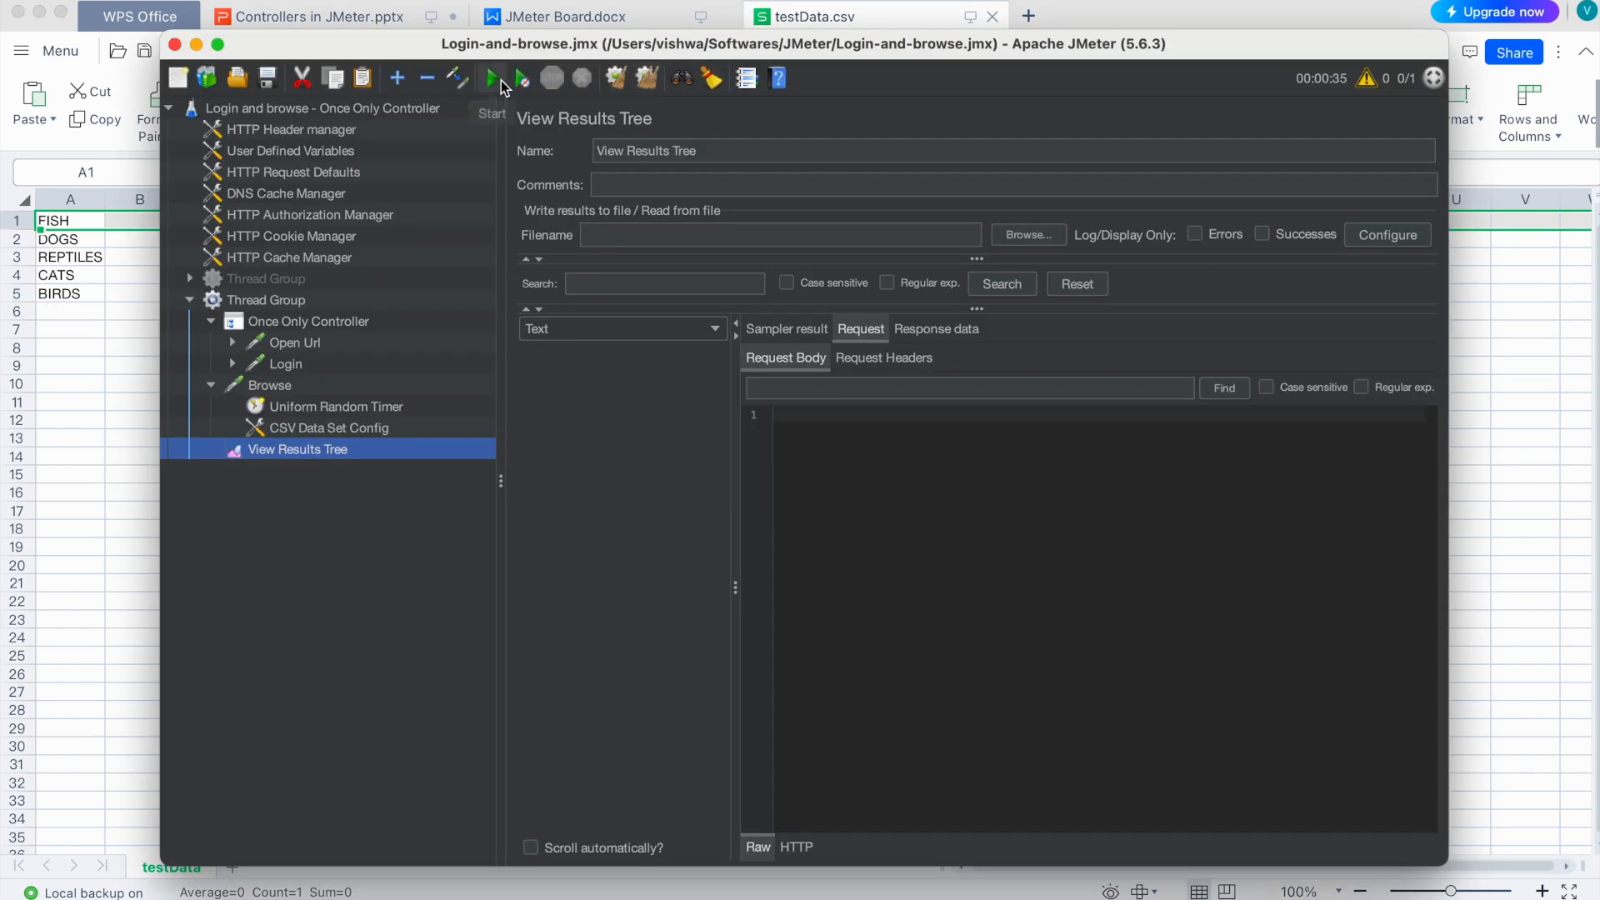
# Step: Start the test run and confirm the Thread Group uses 1 thread and 10 loops
pyautogui.click(493, 78)
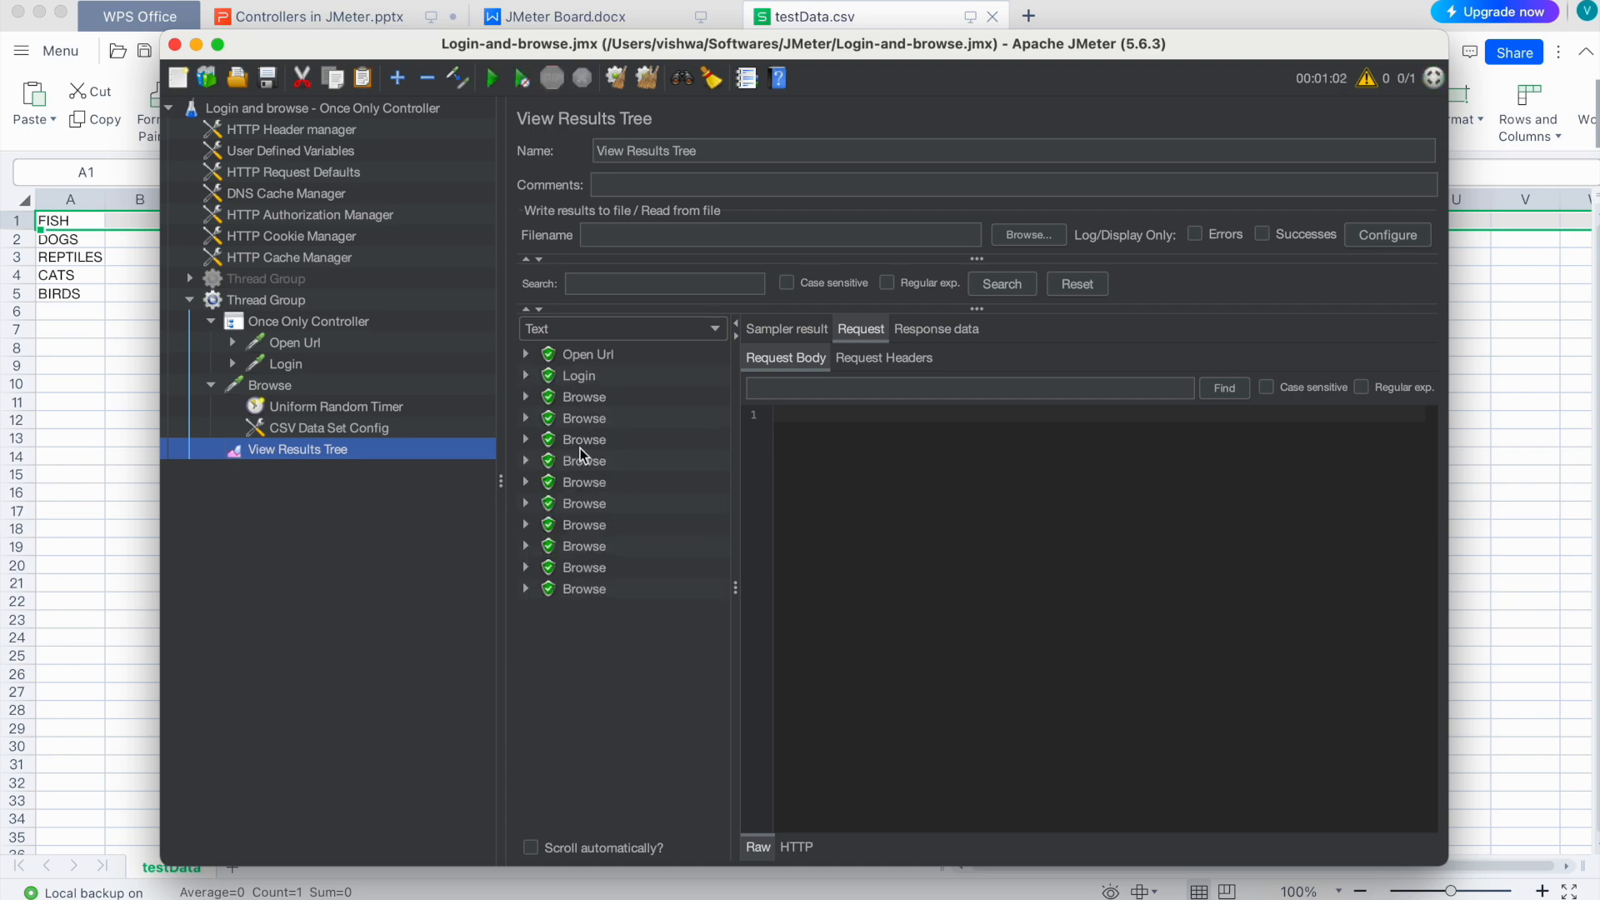
pyautogui.click(298, 300)
pyautogui.click(701, 411)
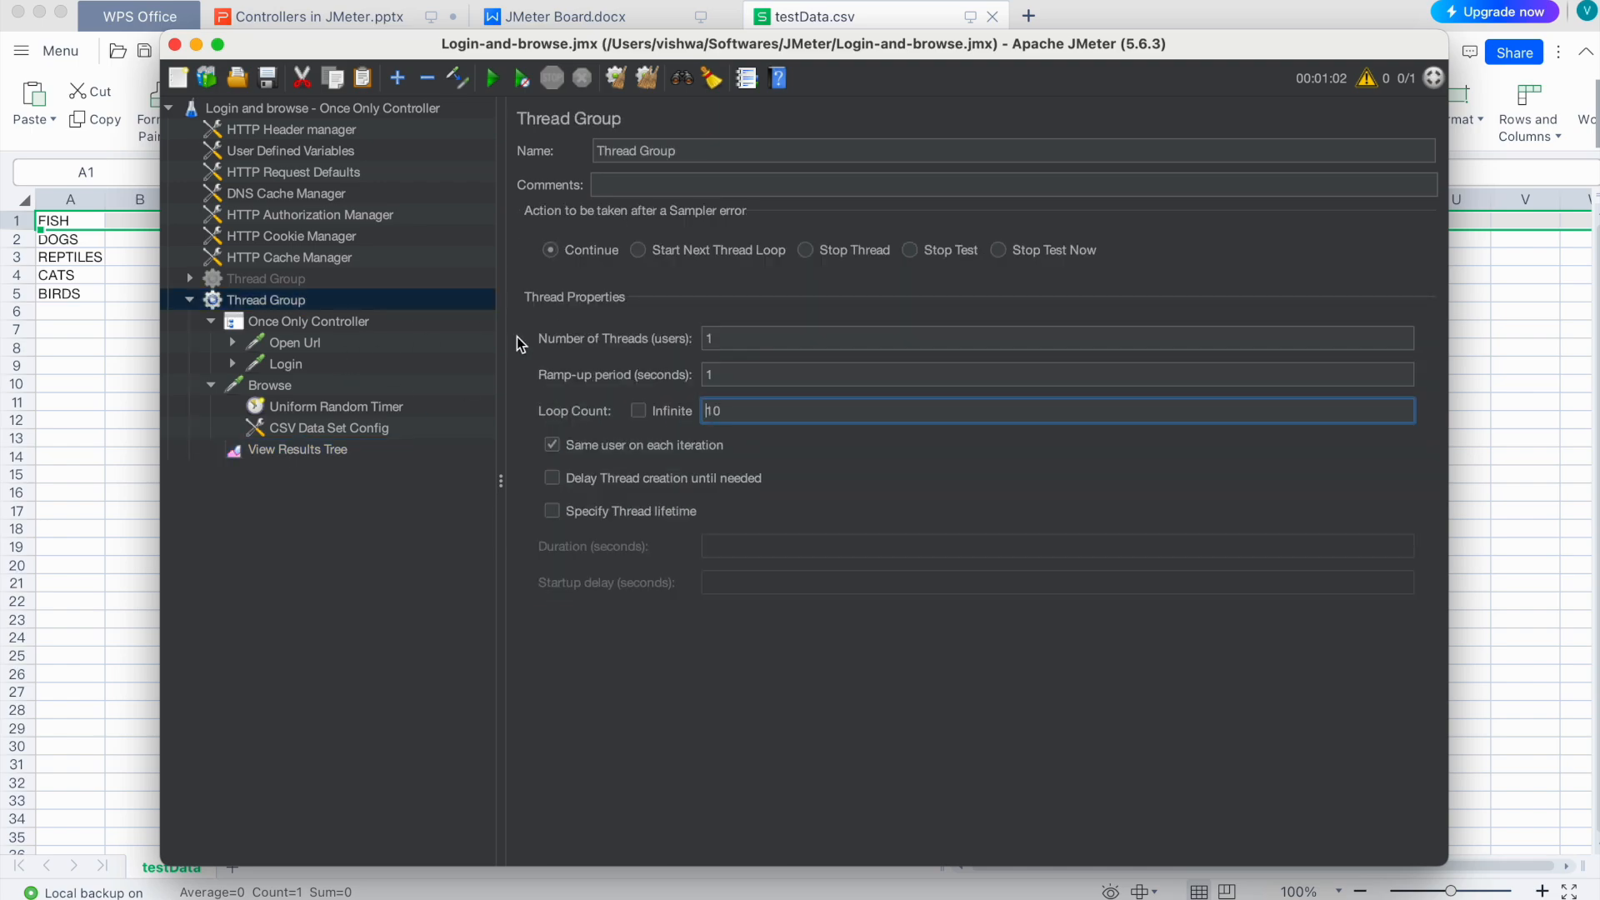
pyautogui.click(729, 339)
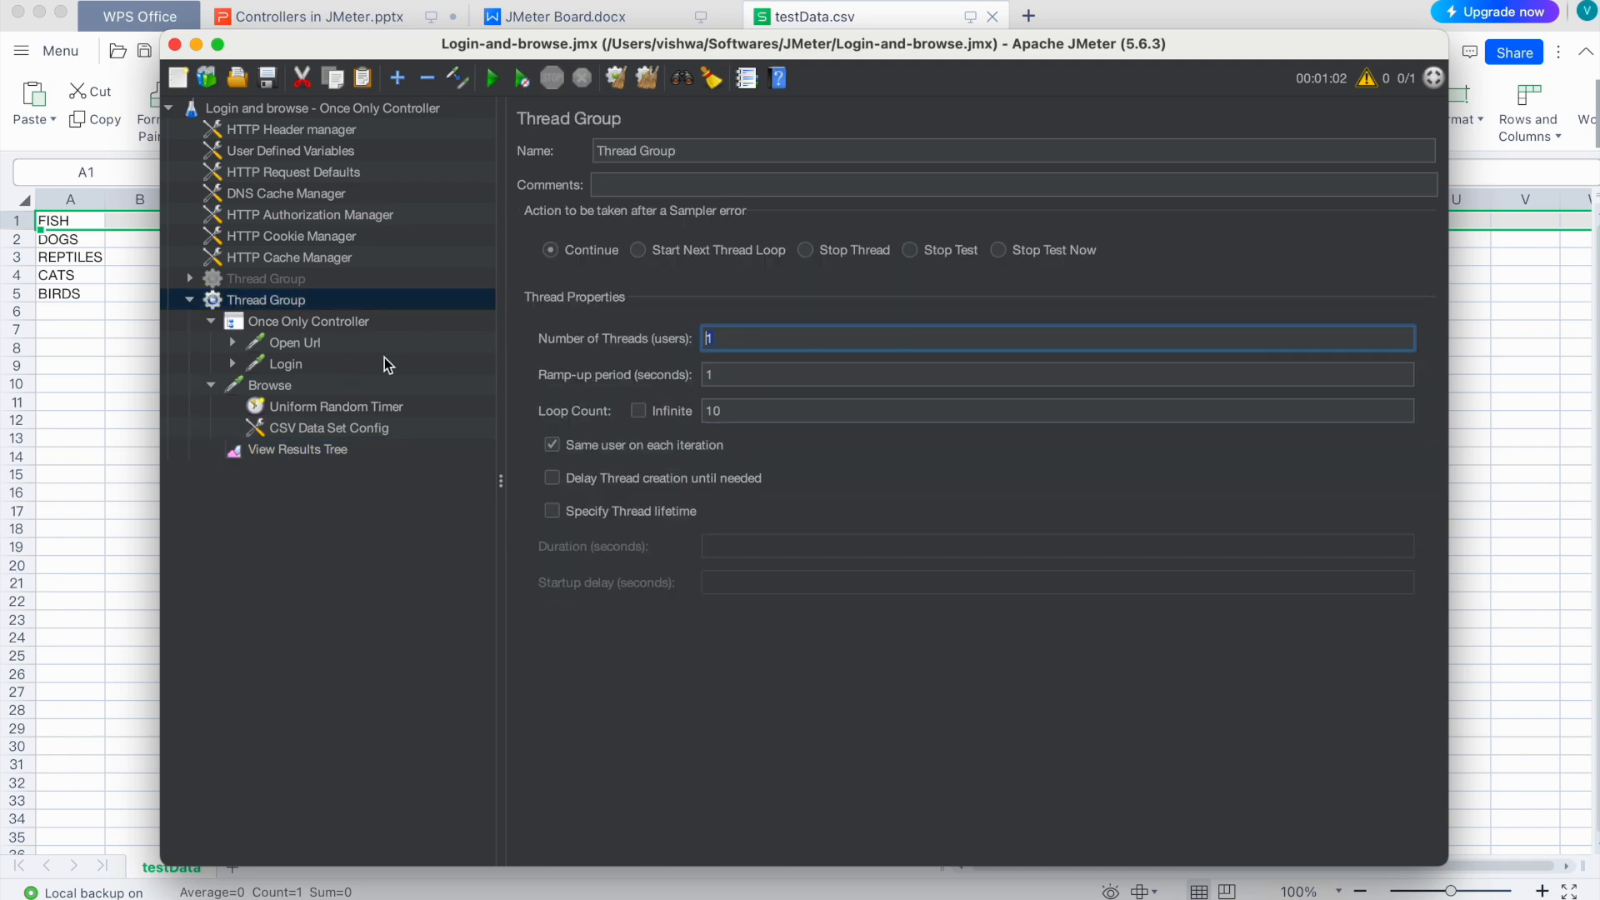
# Step: Inspect the single Open Url and Login samples in View Results Tree
pyautogui.click(306, 454)
pyautogui.click(591, 355)
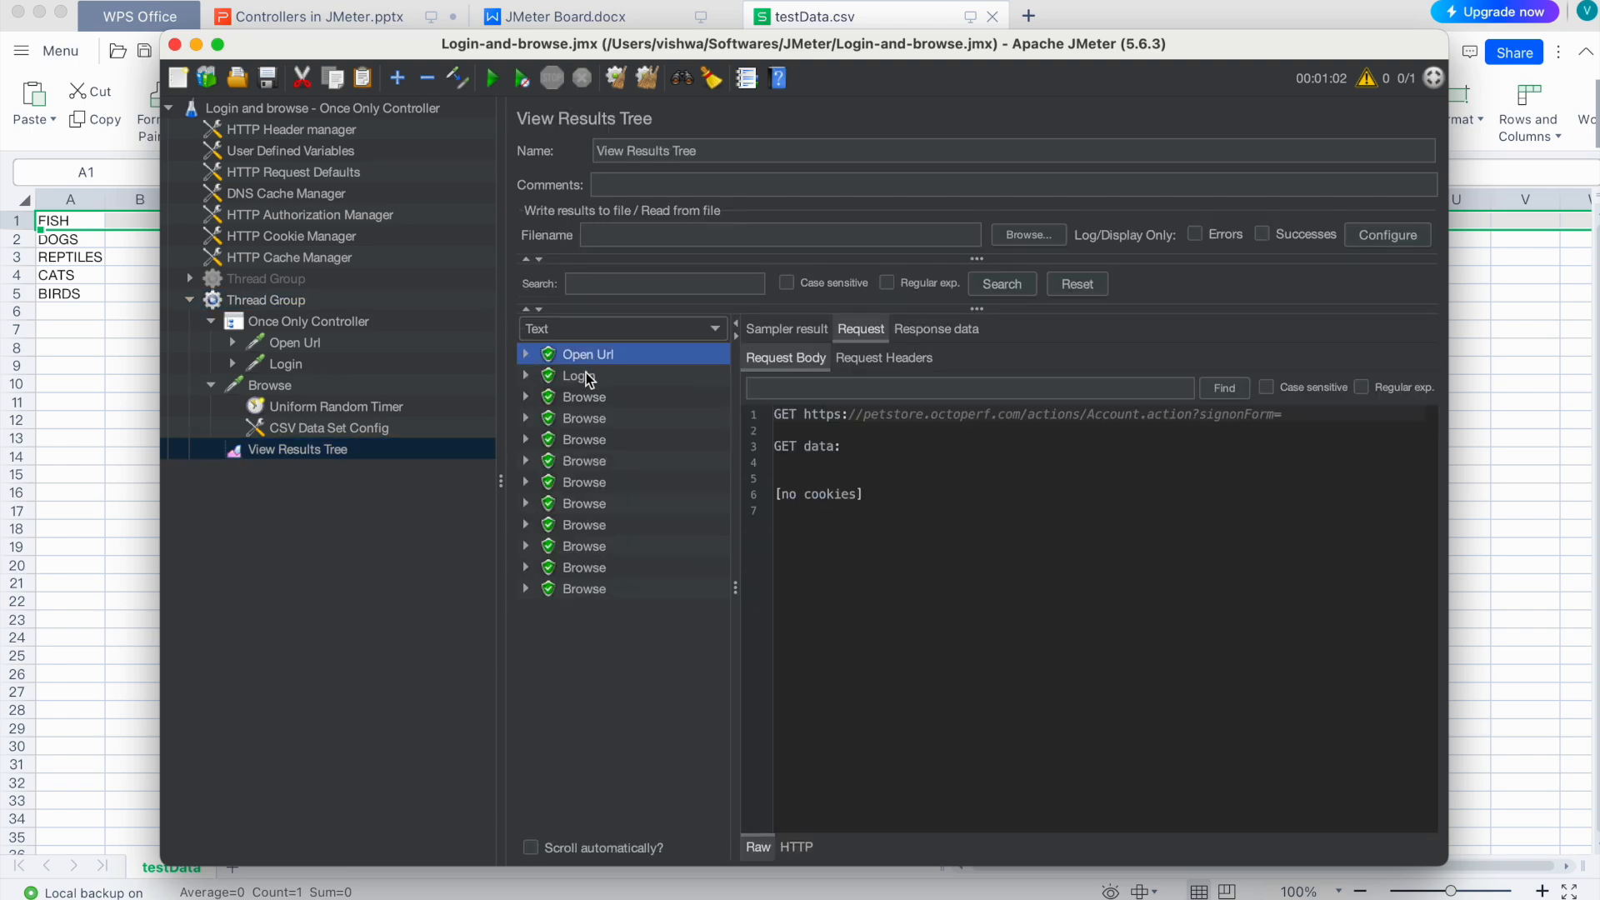
pyautogui.click(587, 375)
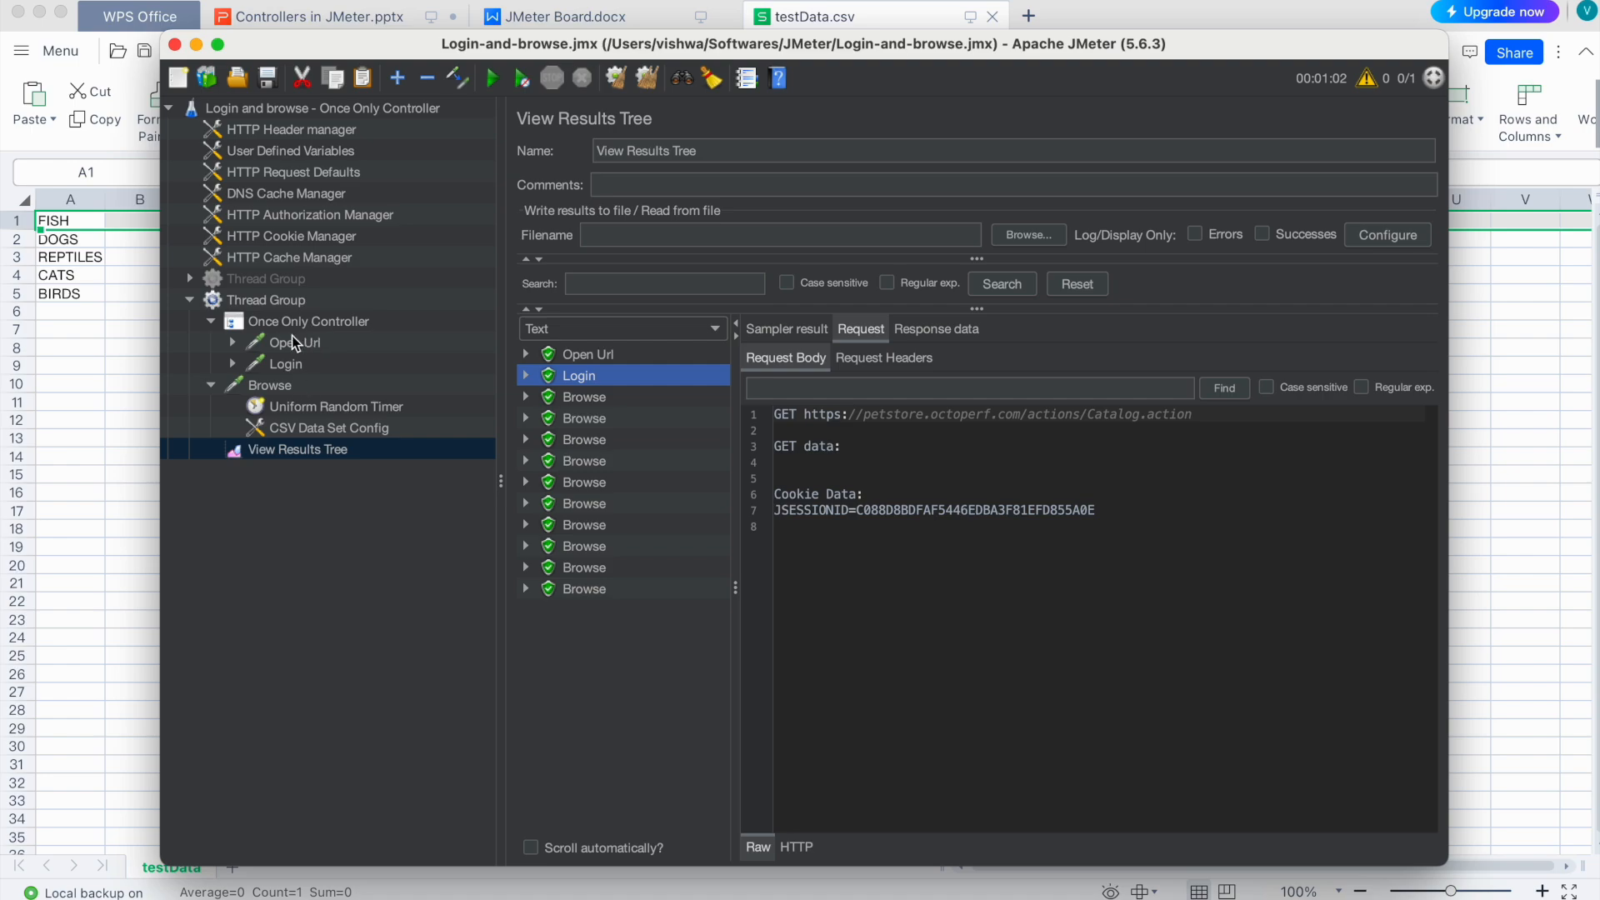
pyautogui.click(273, 301)
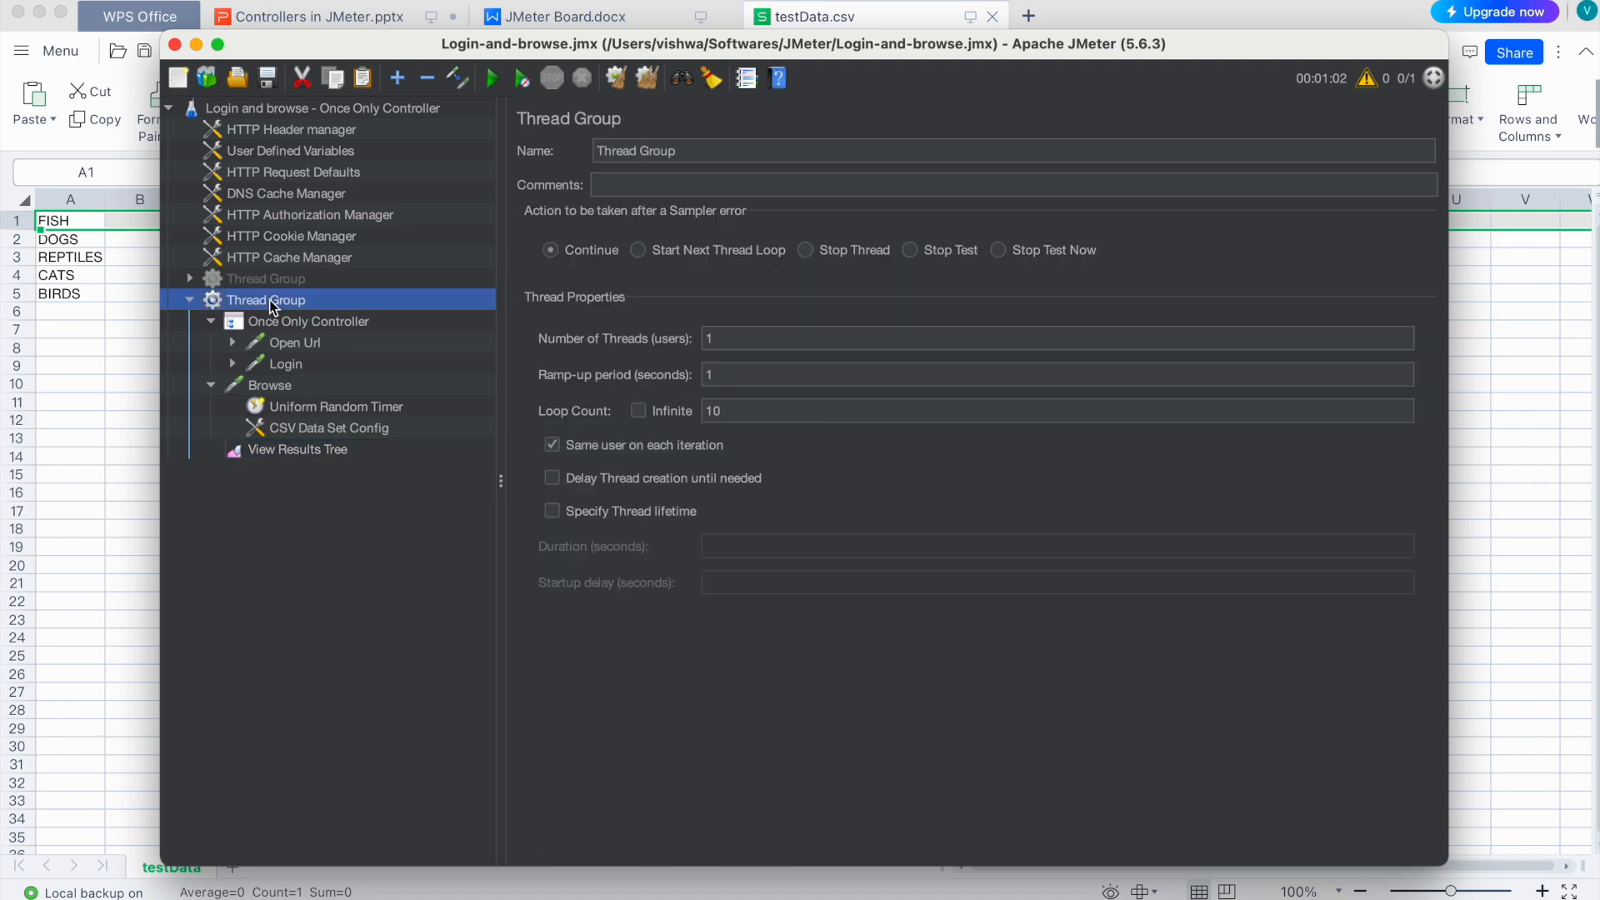
# Step: Edit the Thread Group's number of threads and recheck the Open Url and Login samples
pyautogui.click(715, 338)
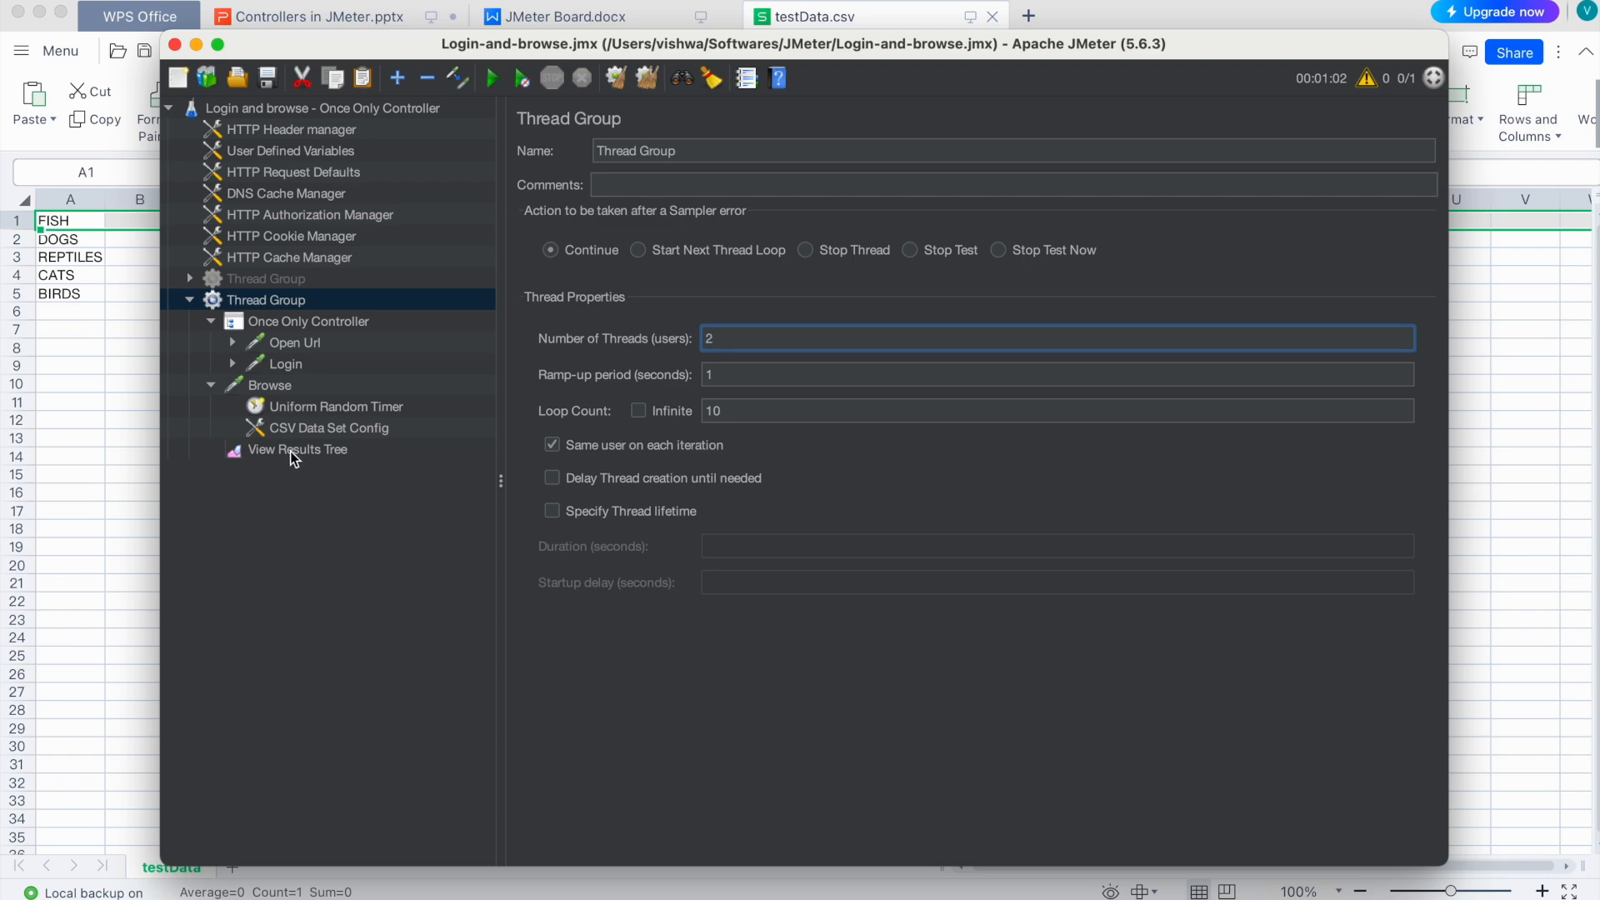
pyautogui.click(291, 450)
pyautogui.click(581, 357)
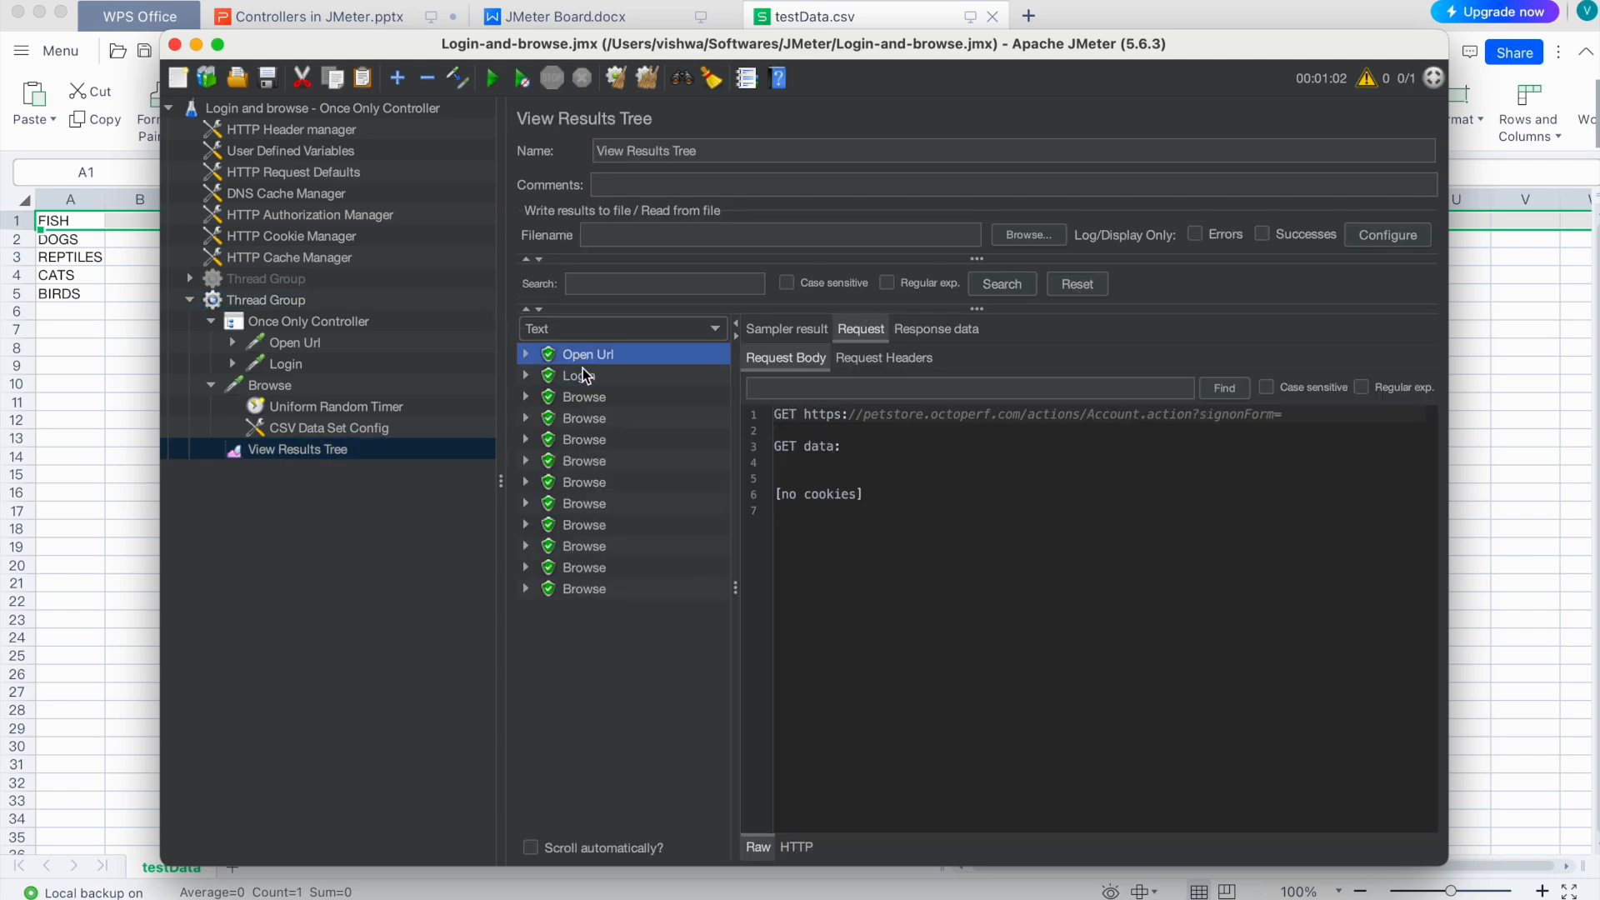
pyautogui.click(580, 377)
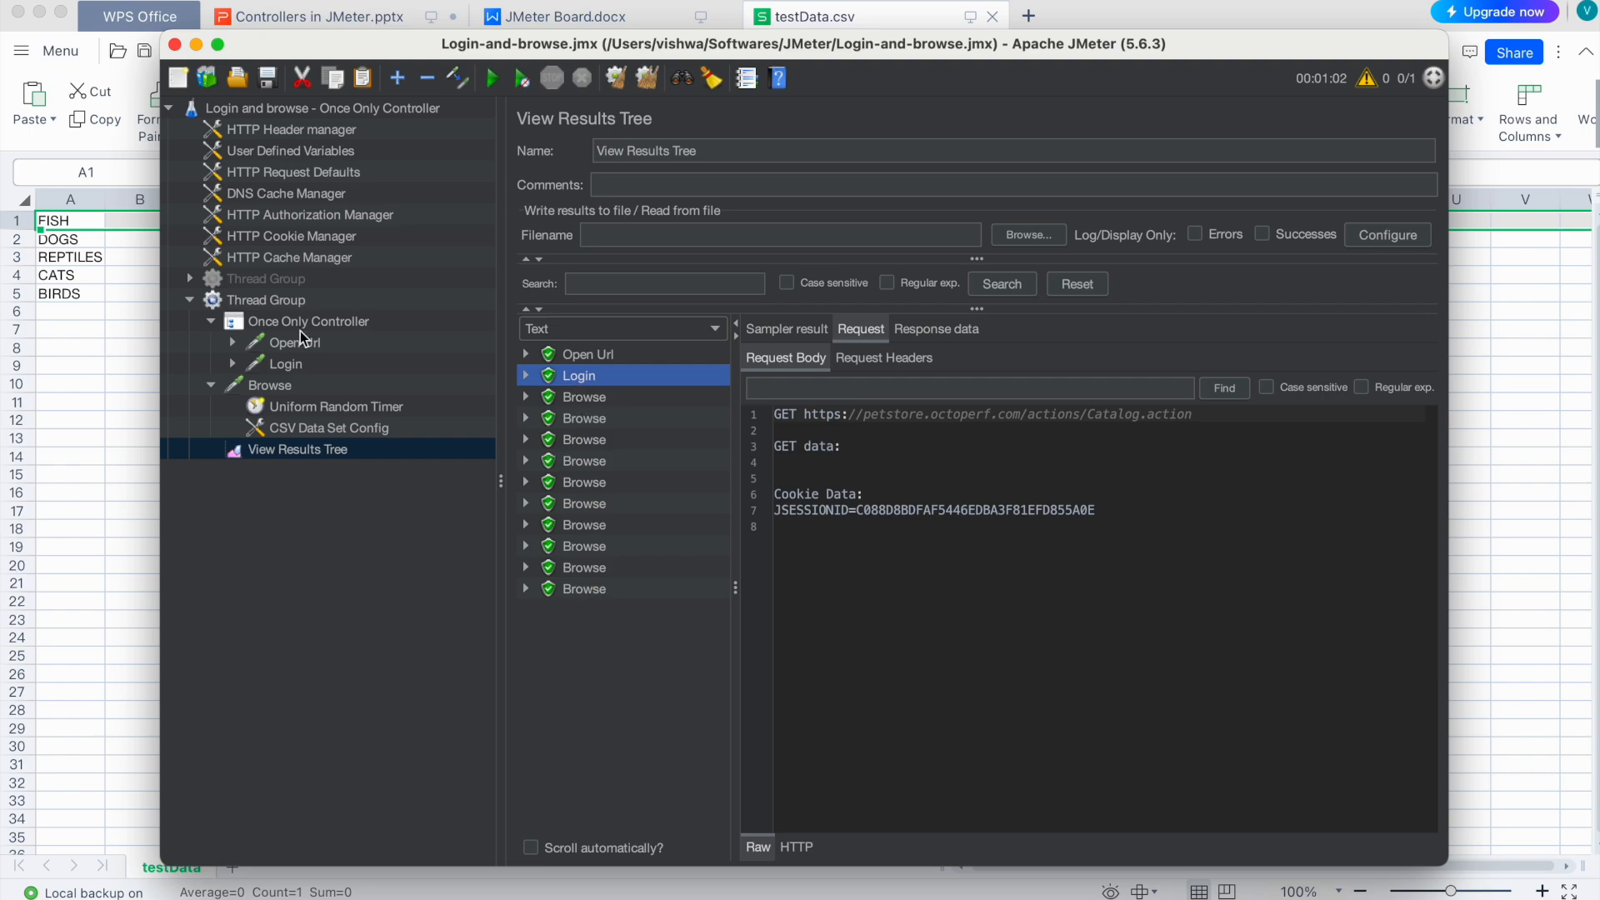
# Step: Review the Thread Group's loop count of 10 and thread count
pyautogui.click(295, 302)
pyautogui.click(715, 412)
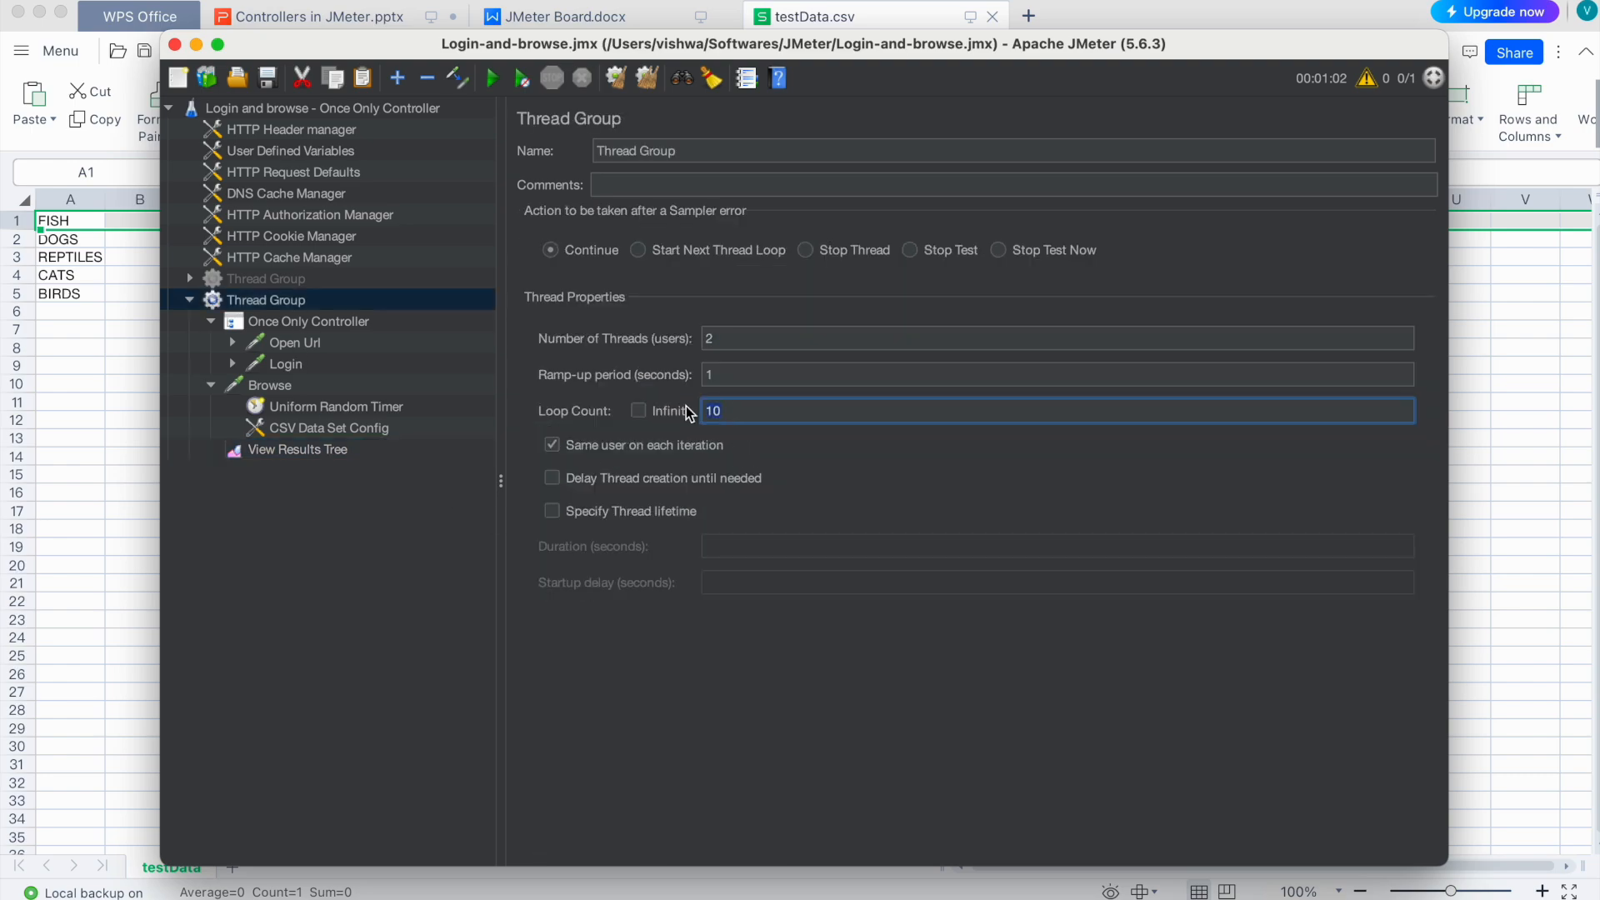
pyautogui.click(724, 339)
pyautogui.click(292, 451)
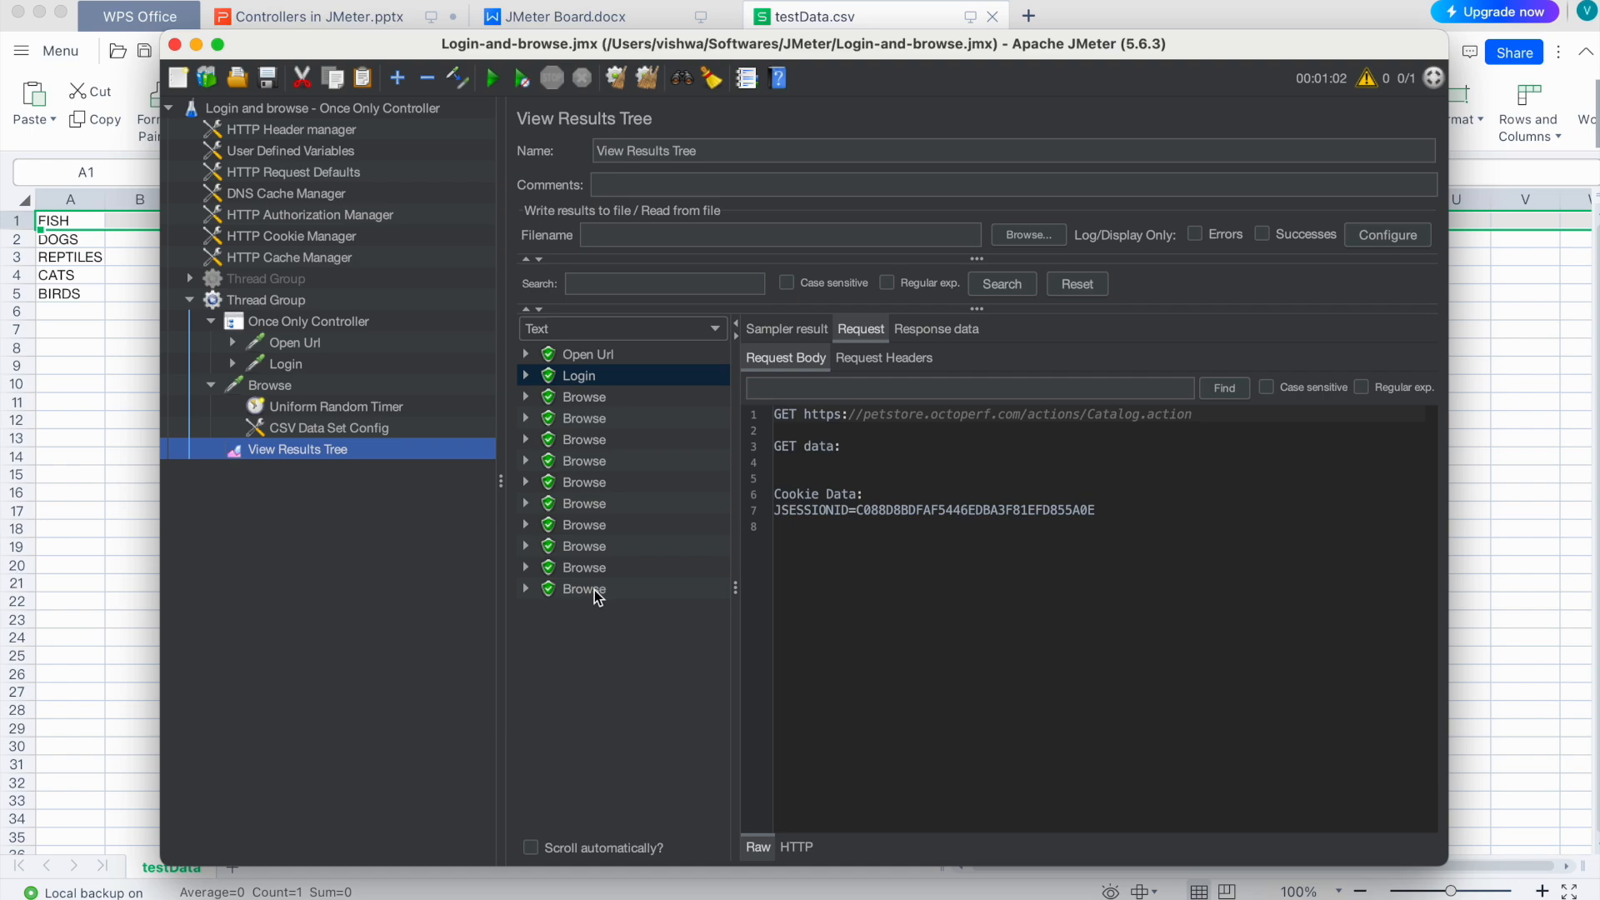
# Step: Check Browse samples' categoryId values: FISH, BIRDS, DOGS, and the sixth wrapping back to FISH
pyautogui.click(593, 397)
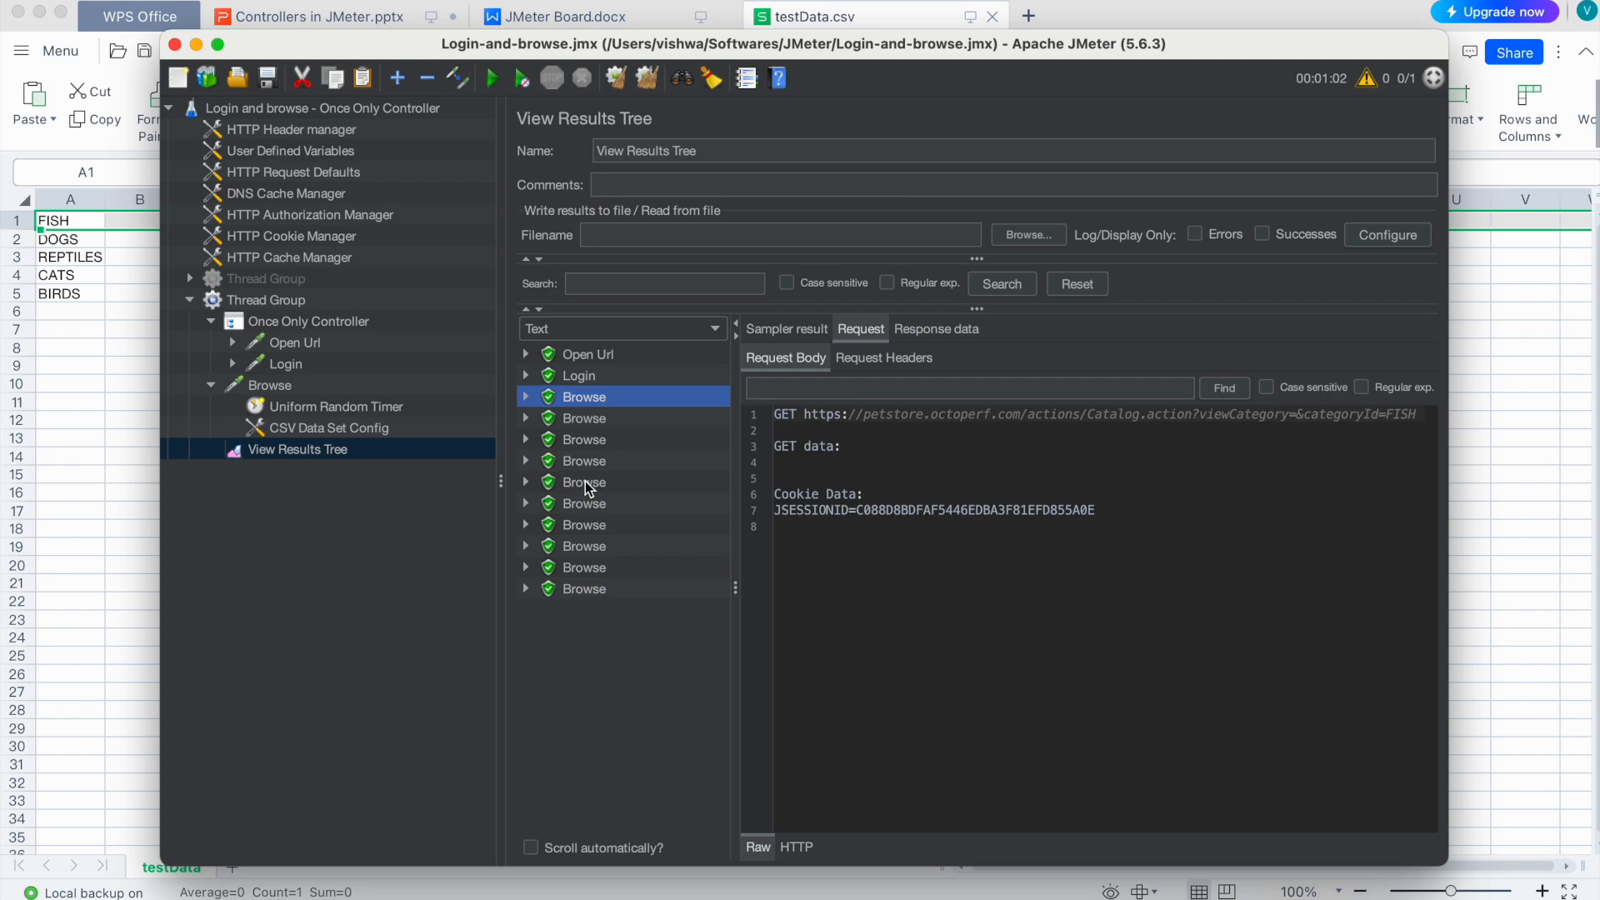
pyautogui.click(611, 481)
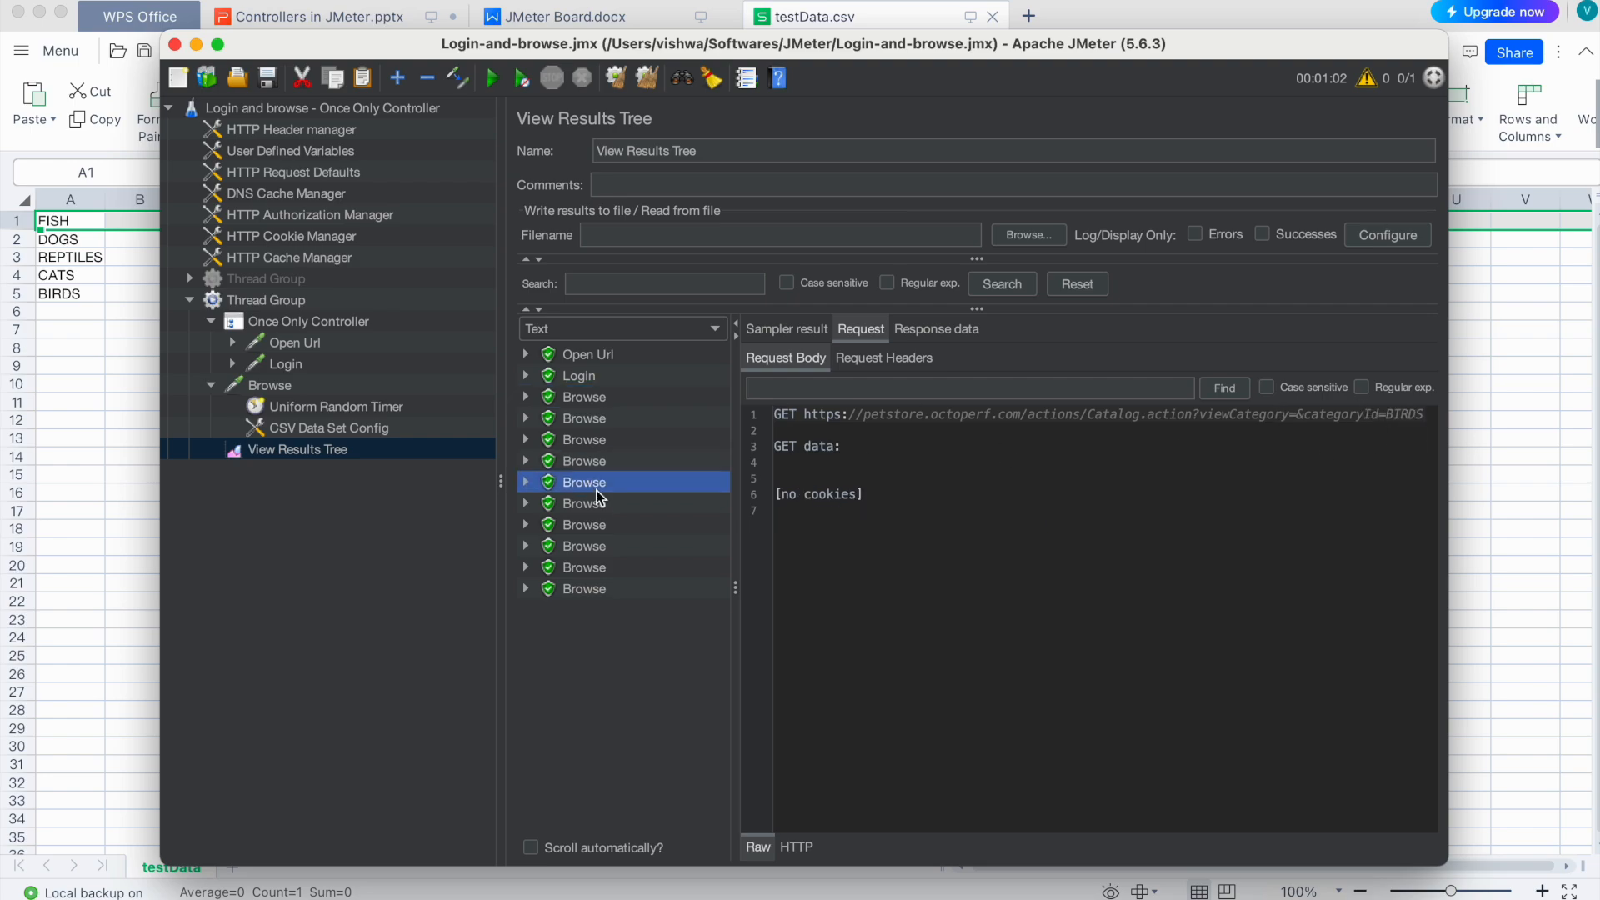
pyautogui.click(597, 524)
pyautogui.click(606, 503)
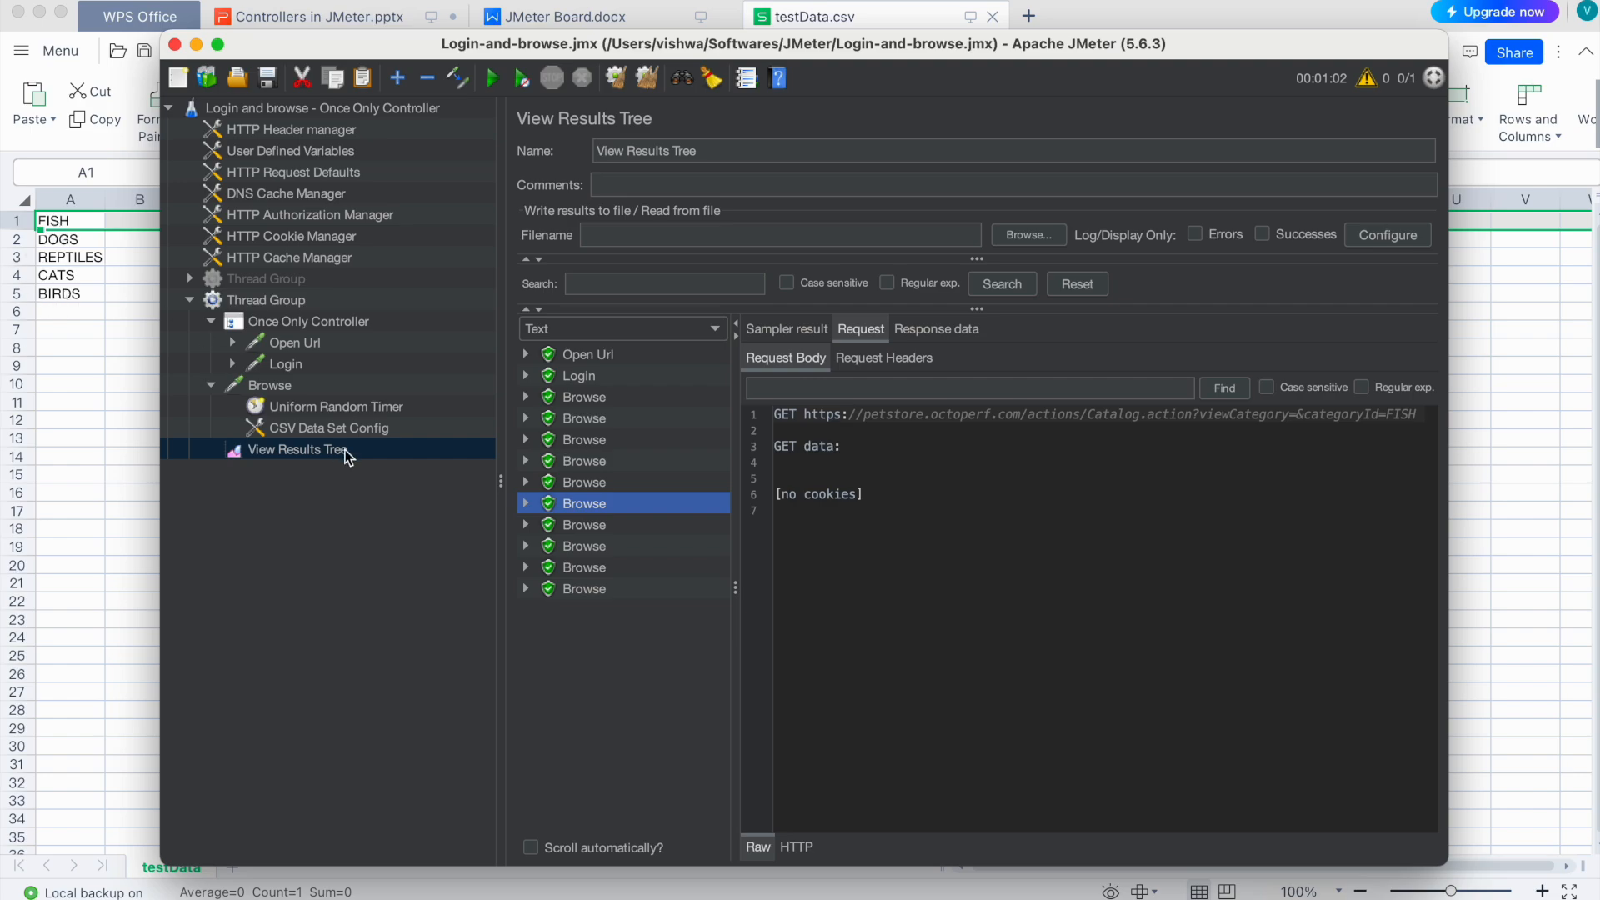
# Step: Confirm the Thread Group now runs 2 threads, then view the results again
pyautogui.click(267, 301)
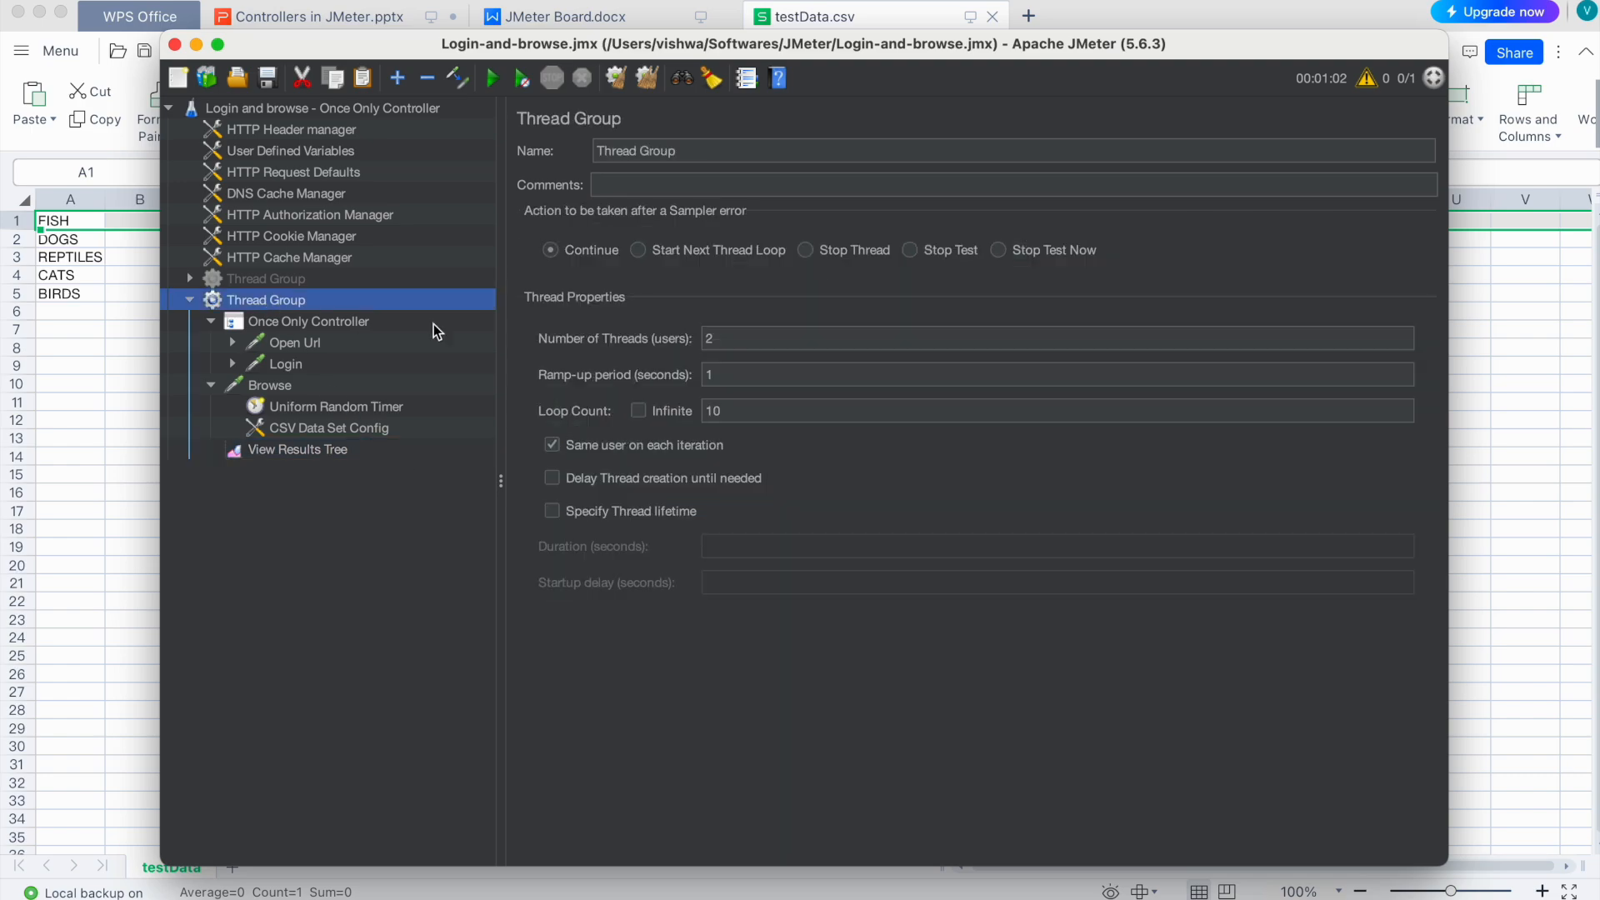
pyautogui.click(751, 337)
pyautogui.click(306, 451)
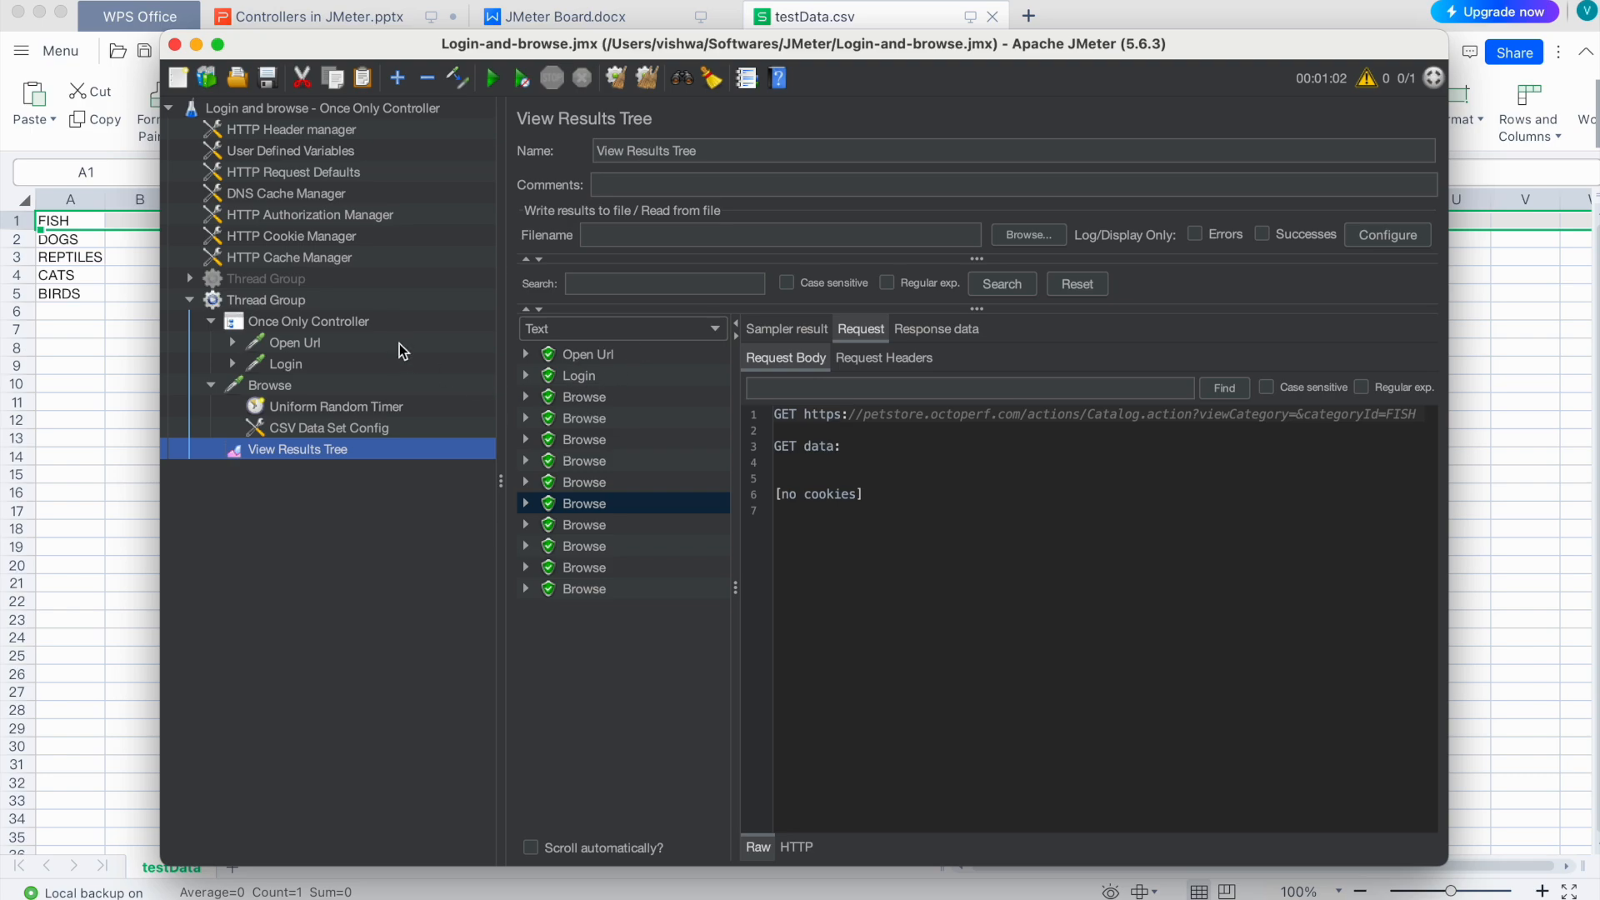
# Step: Clear the old results and start the 2-user run, watching samples arrive
pyautogui.click(650, 78)
pyautogui.click(493, 78)
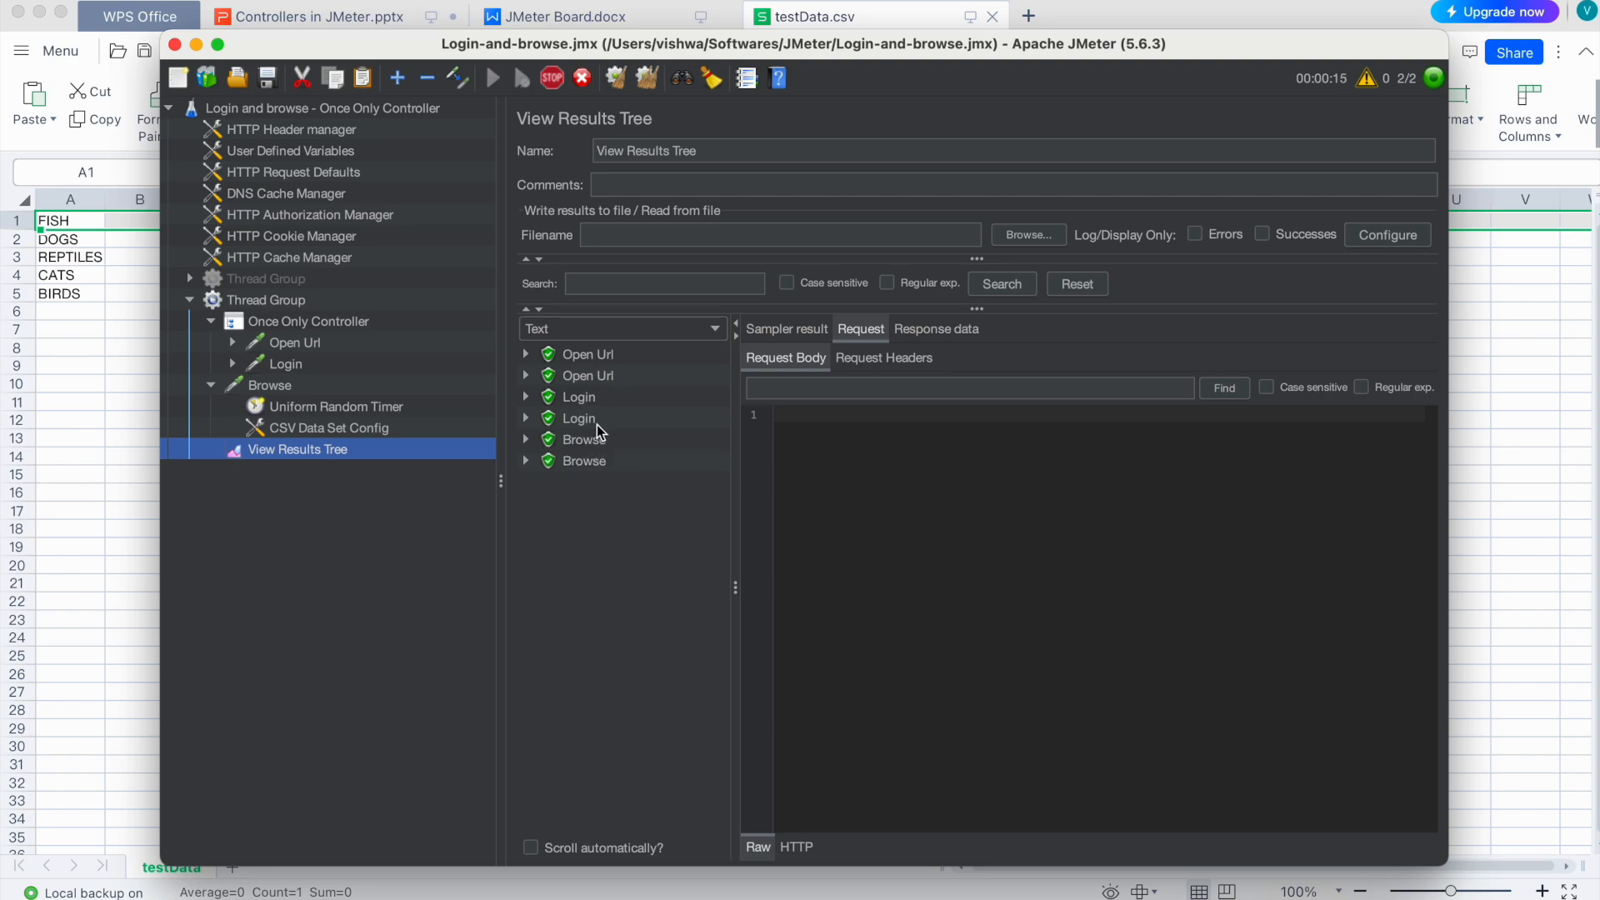
pyautogui.click(304, 299)
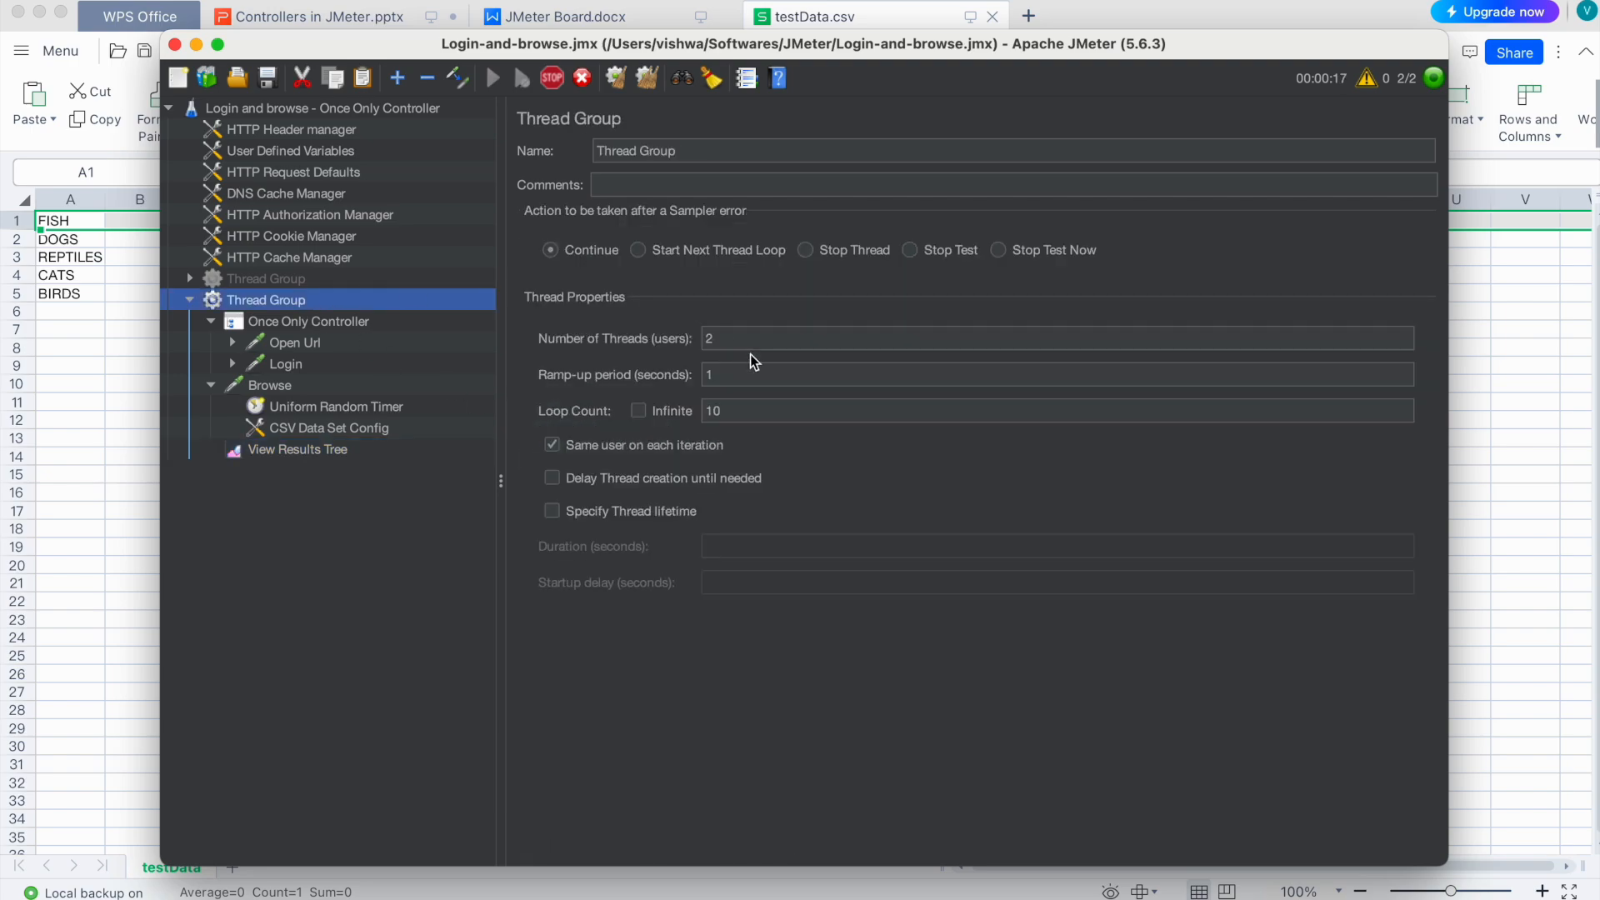
pyautogui.click(335, 450)
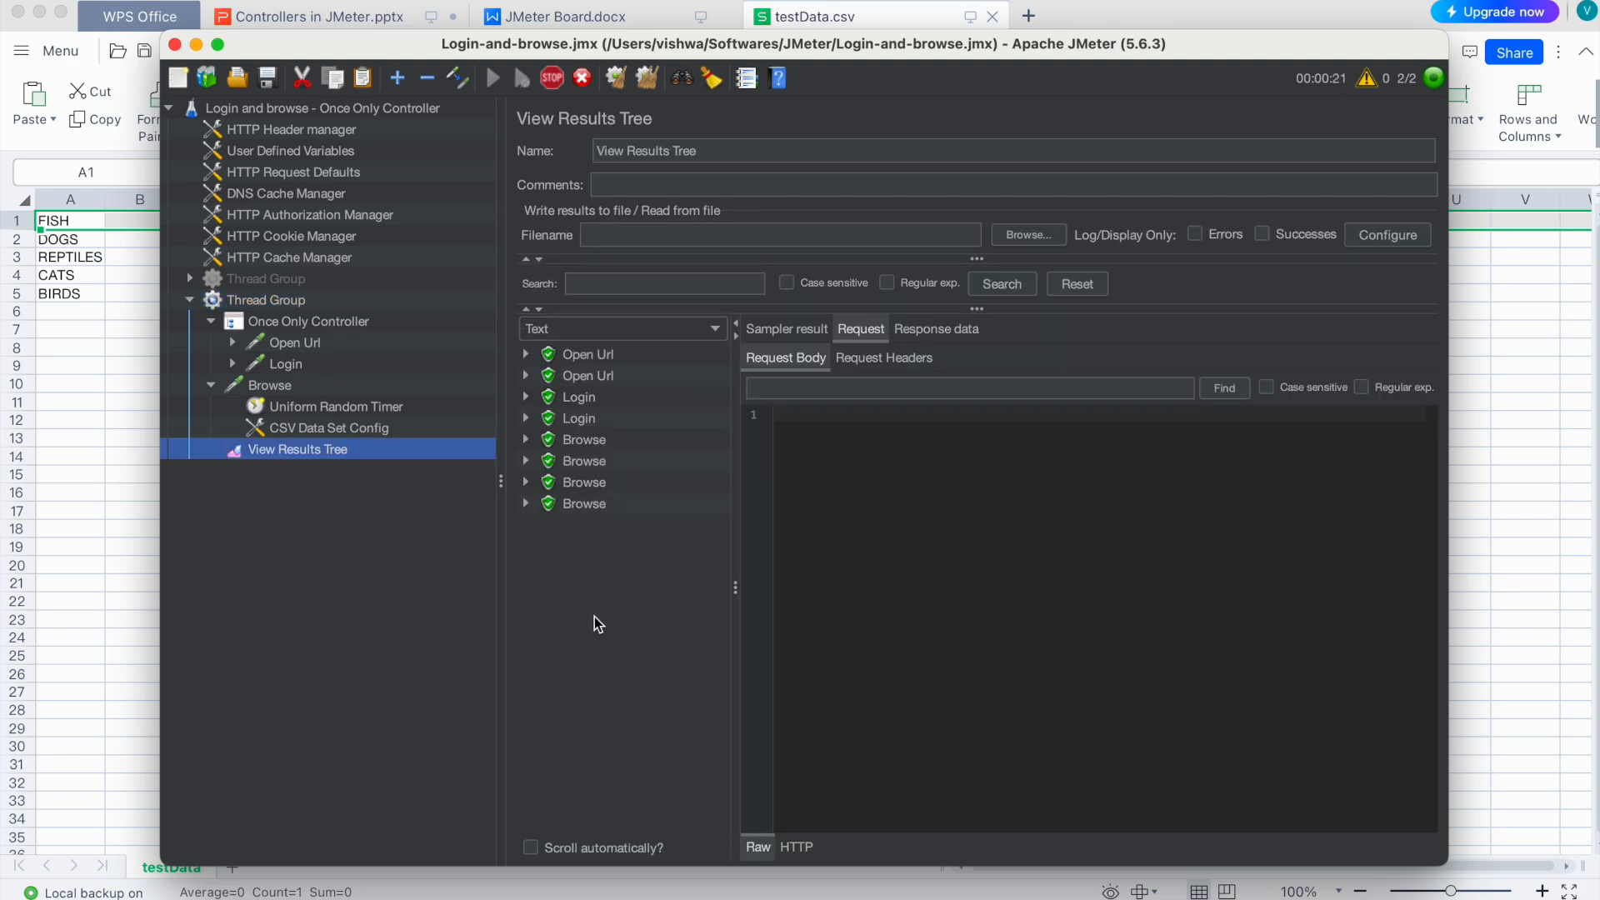
# Step: Confirm the Thread Group settings of 2 users and 10 loops
pyautogui.click(278, 302)
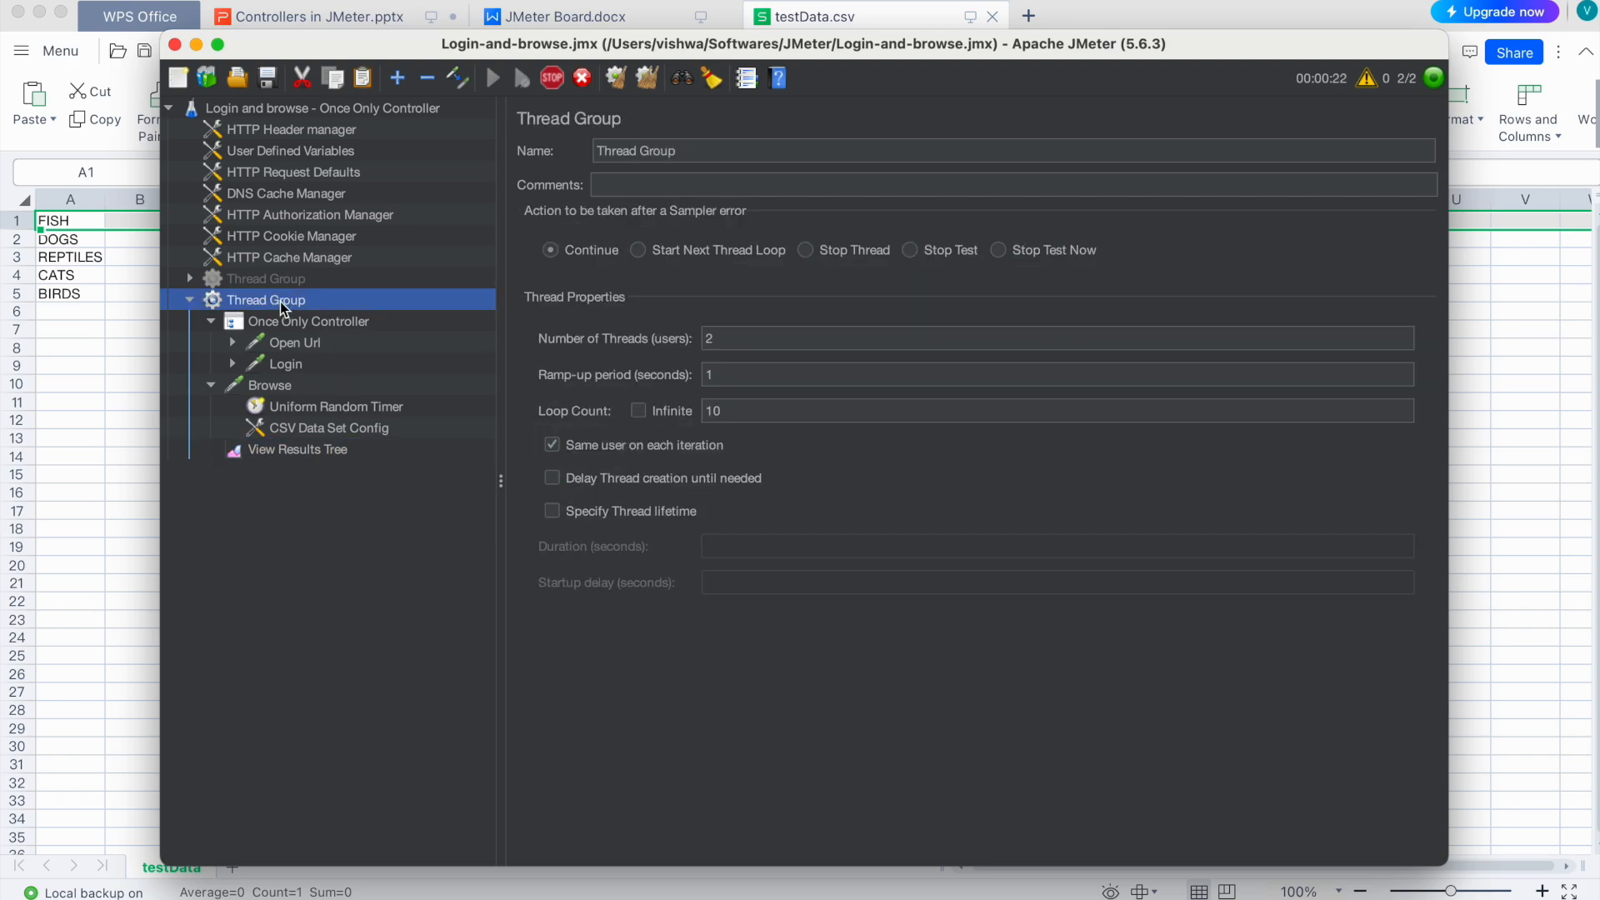
pyautogui.click(732, 336)
pyautogui.click(743, 409)
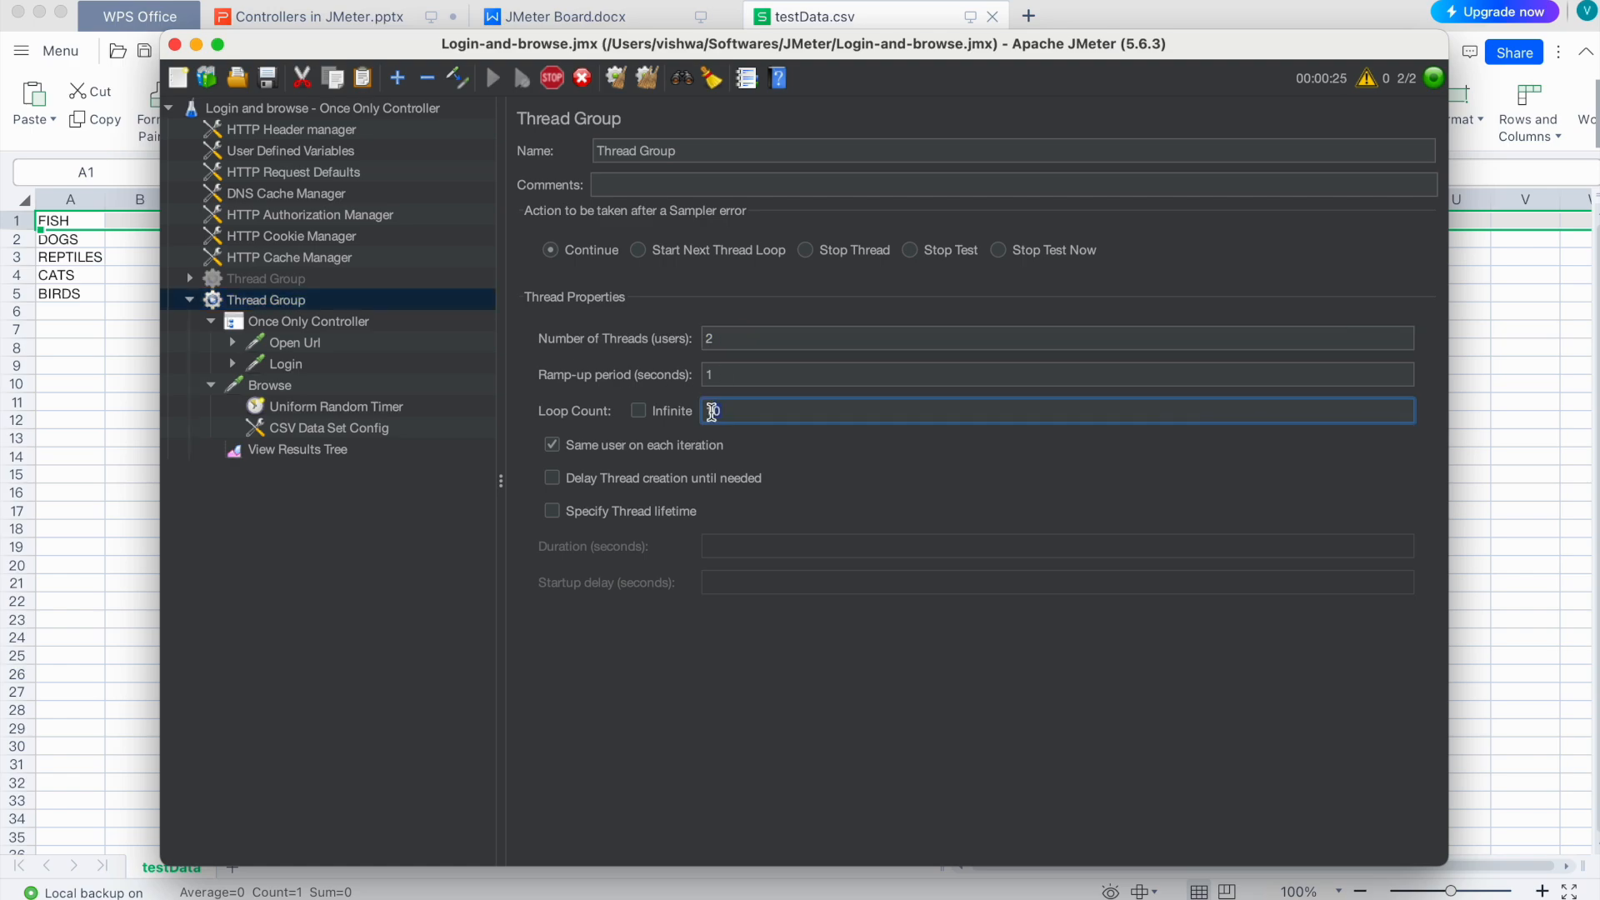
pyautogui.click(291, 453)
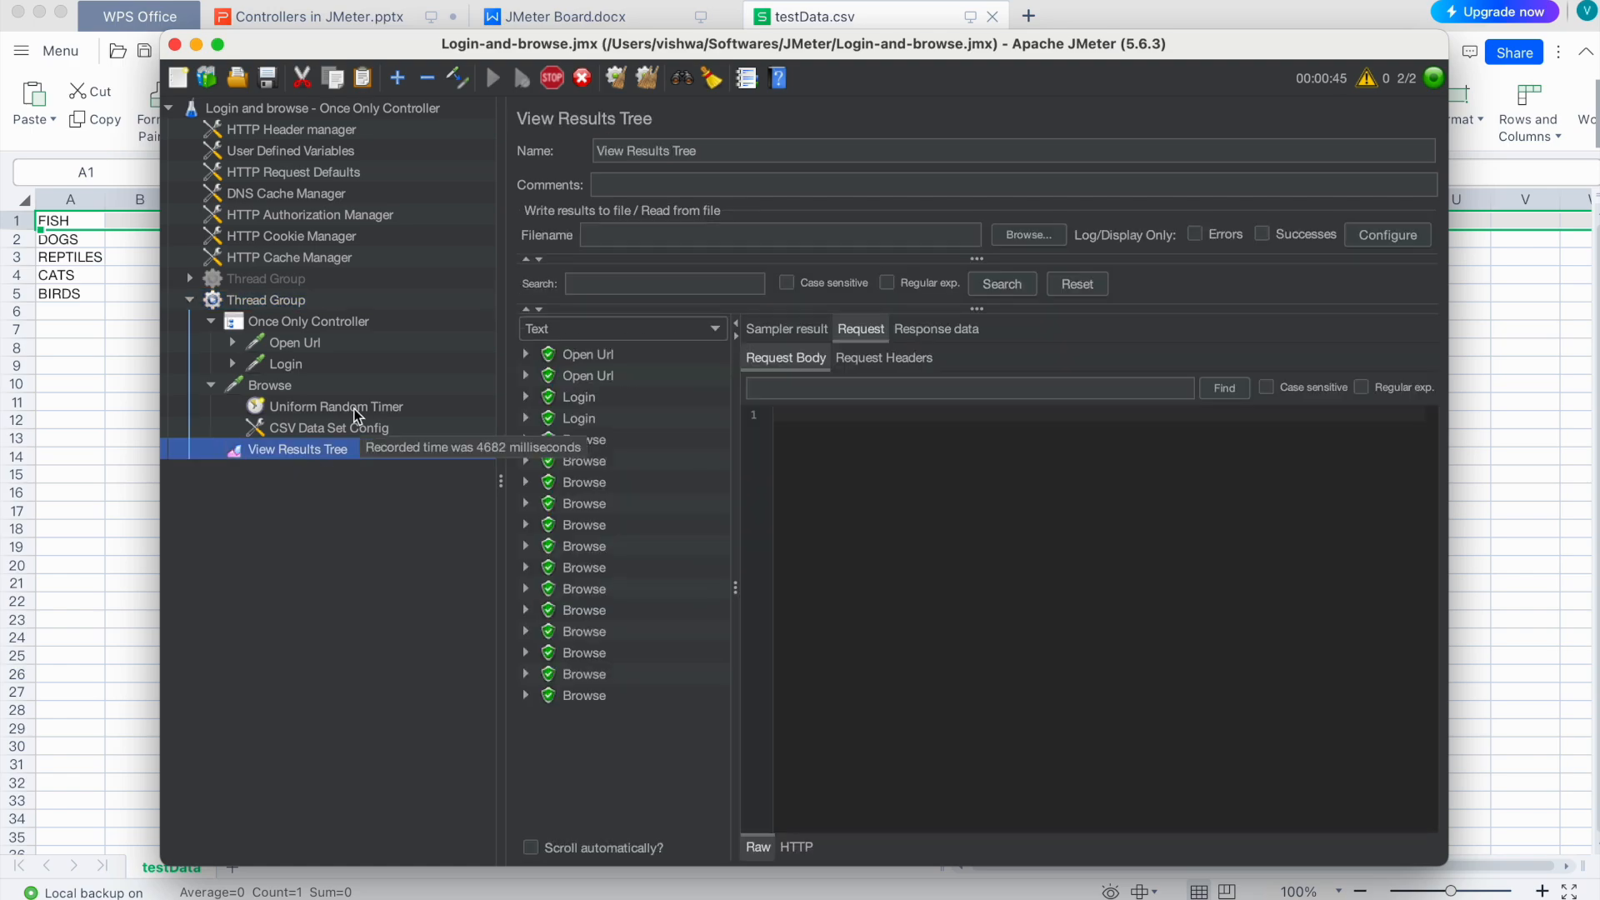
# Step: Review the Once Only Controller and Browse request settings, then return to the results
pyautogui.click(291, 324)
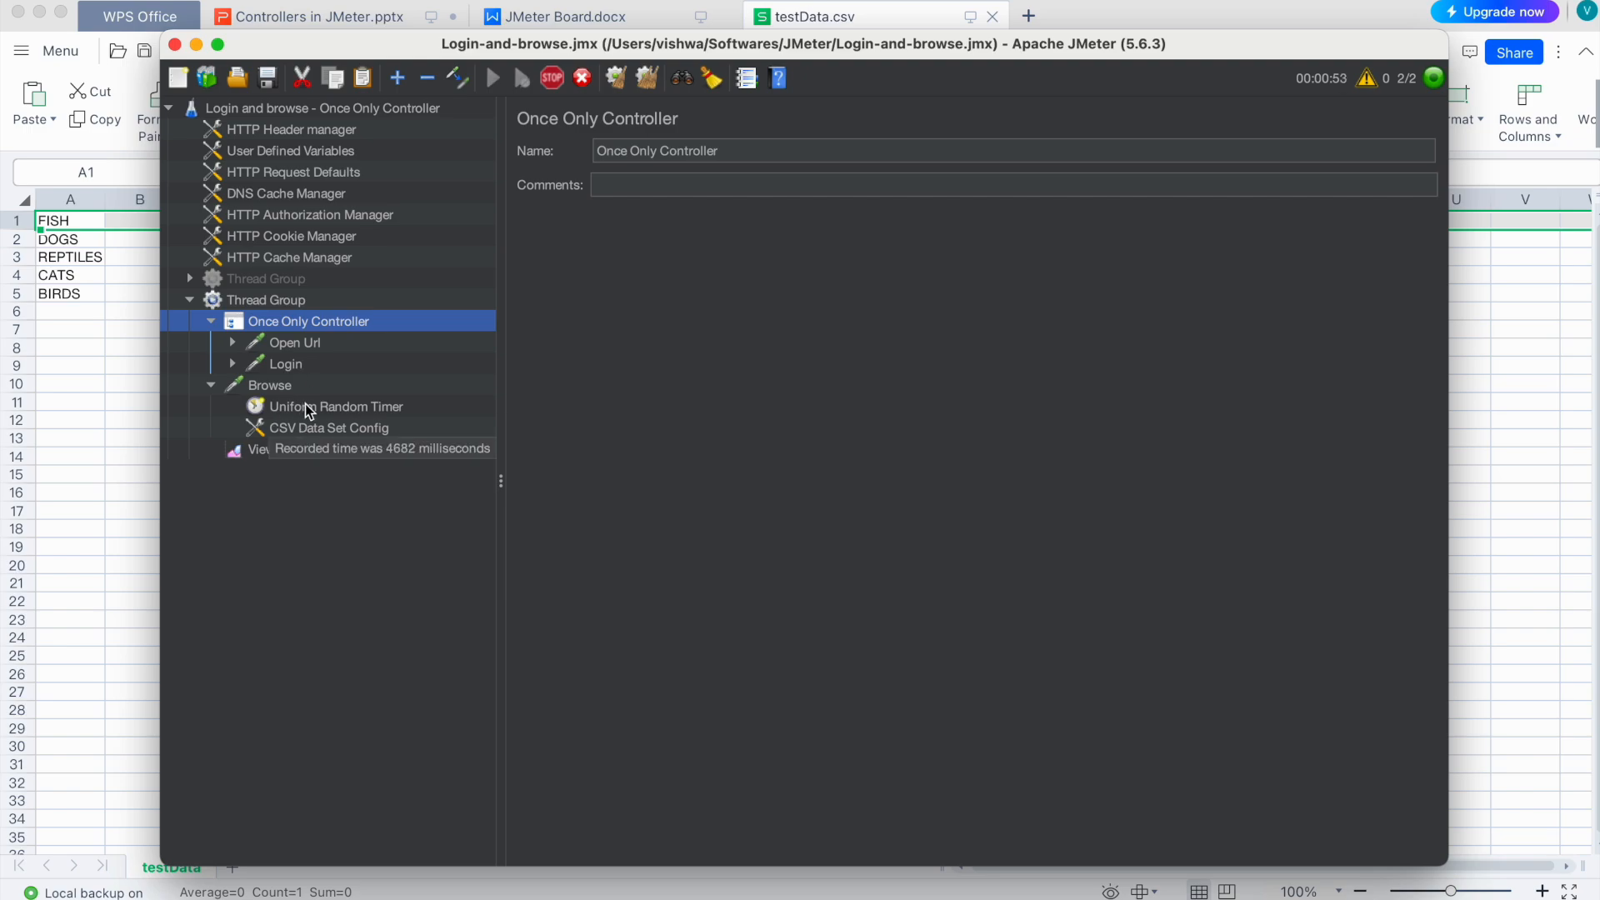
pyautogui.click(269, 388)
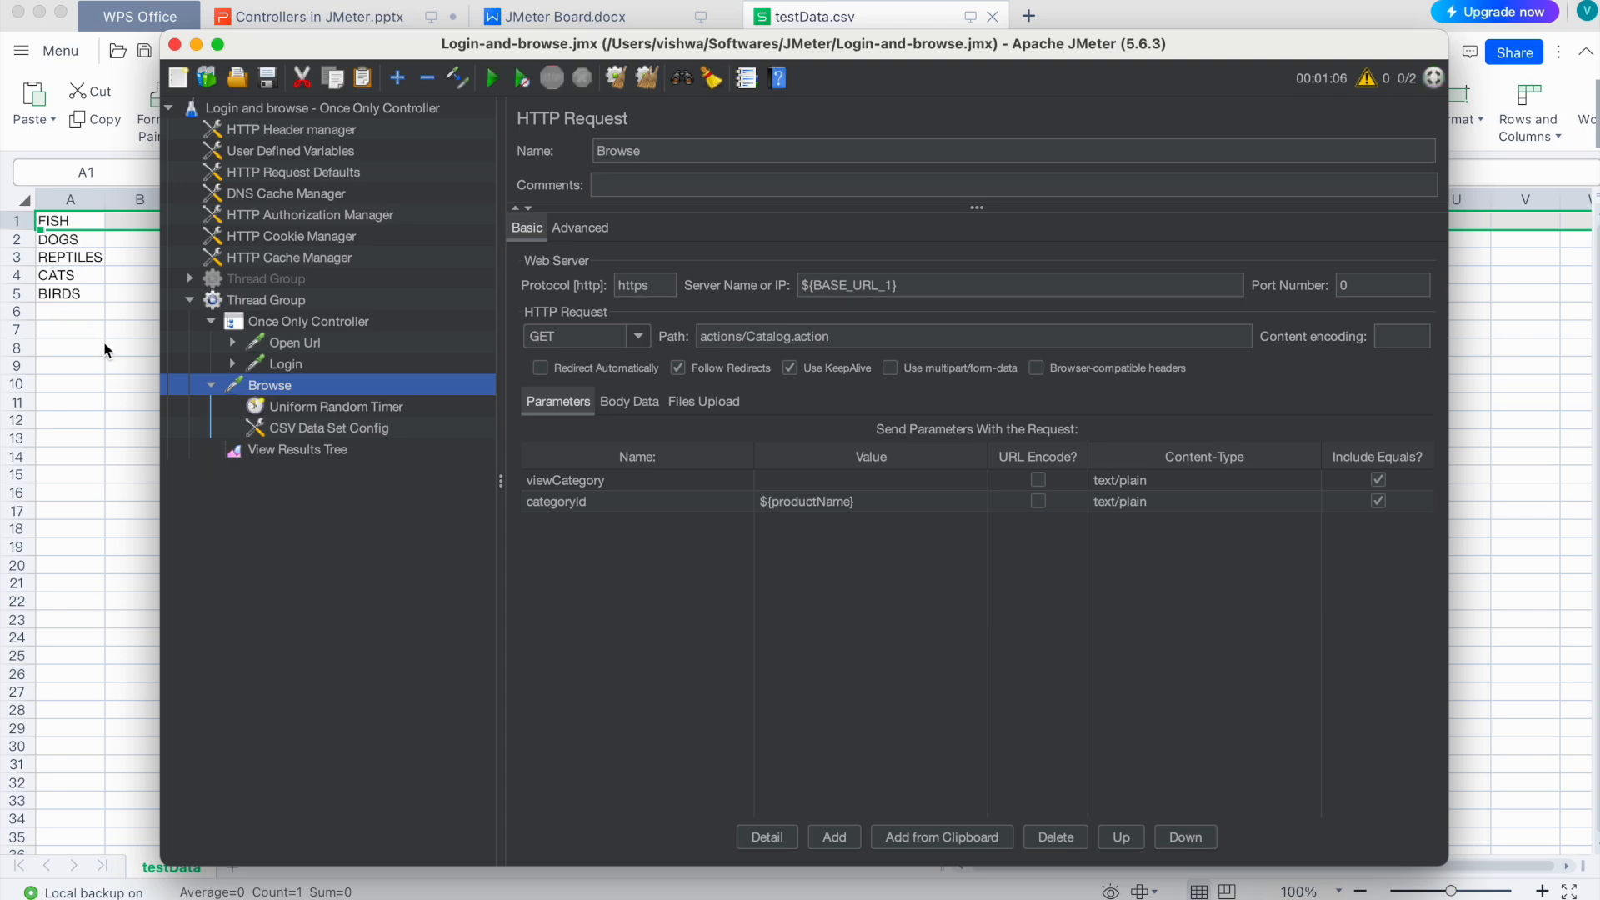
pyautogui.click(271, 450)
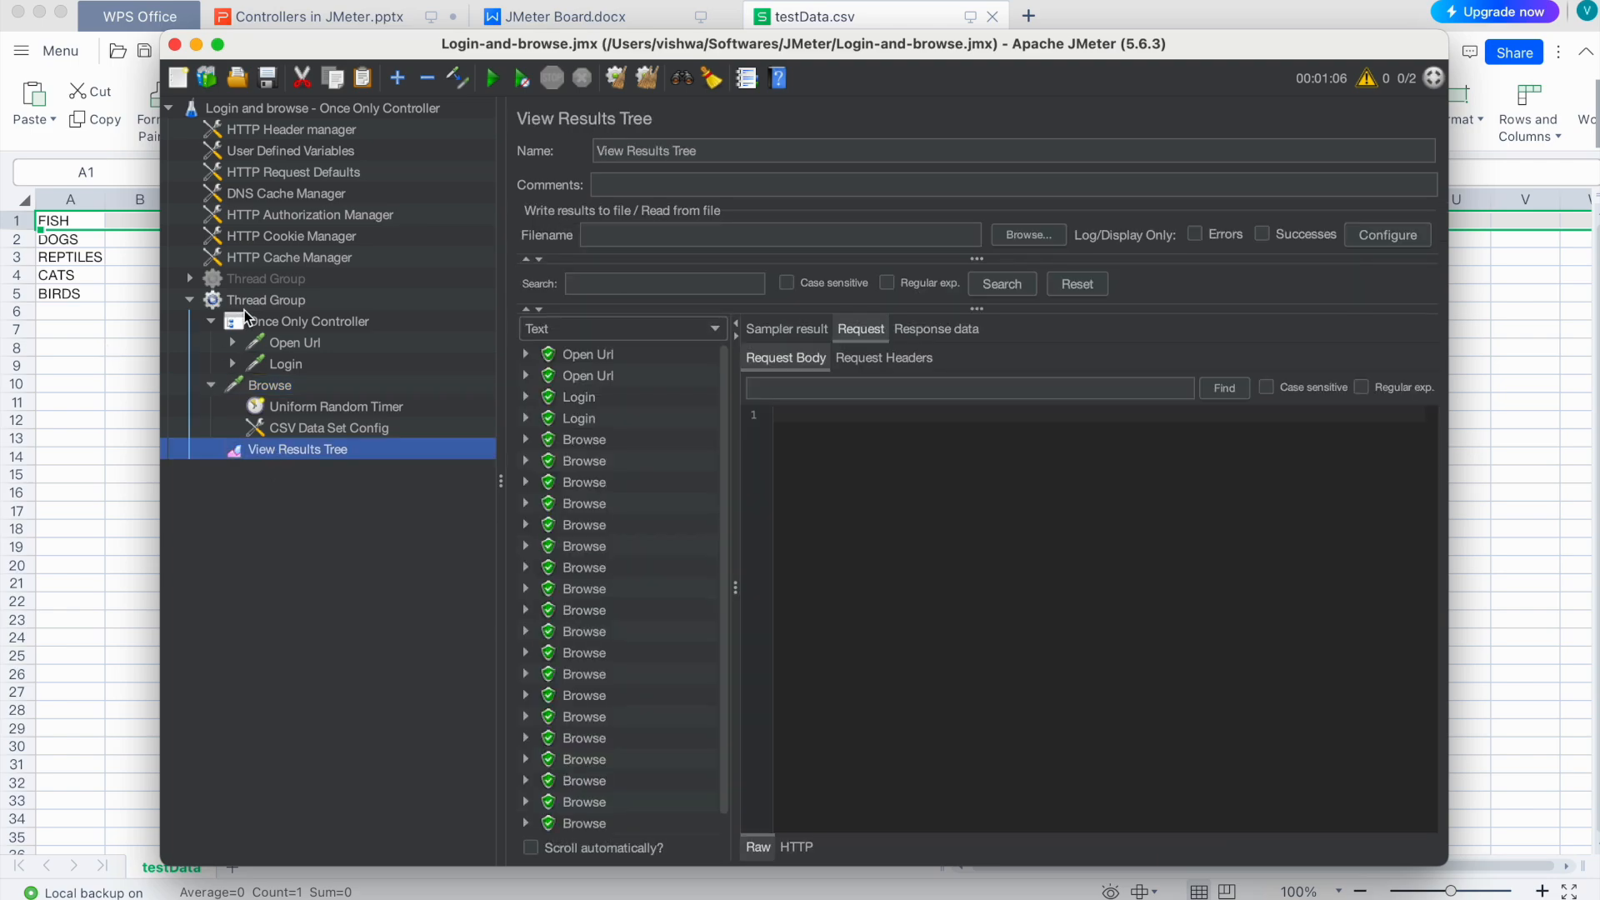